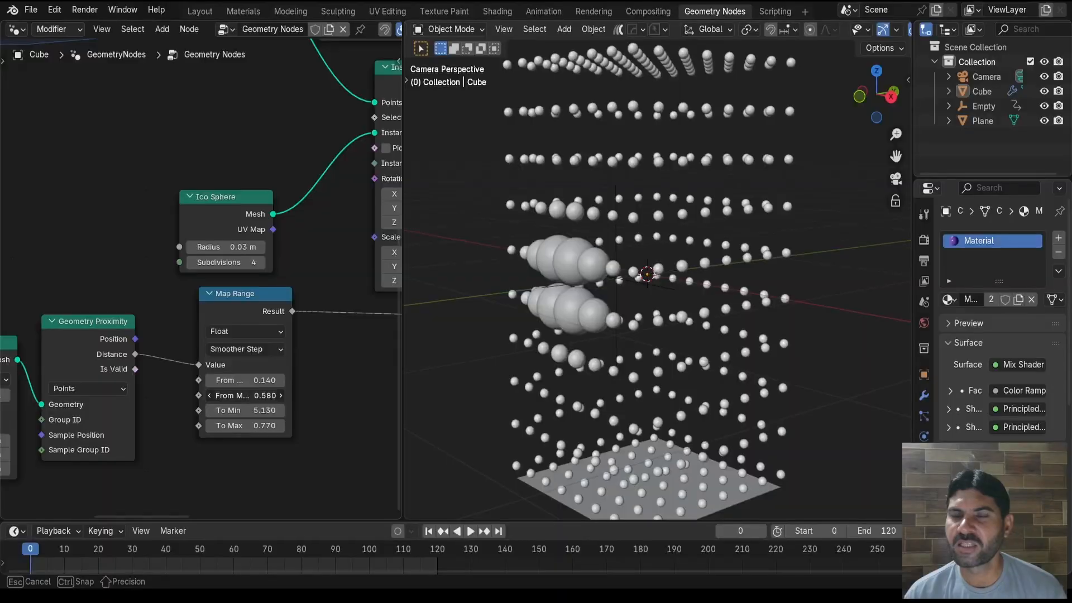
# Raise the Map Range node's From Max to 0.630 and link the For Each Element generated geometry to the Curve to Mesh node's Curve input
pyautogui.moveTo(245, 396)
pyautogui.mouseDown()
pyautogui.moveTo(217, 395)
pyautogui.moveTo(246, 395)
pyautogui.moveTo(232, 395)
pyautogui.mouseUp()
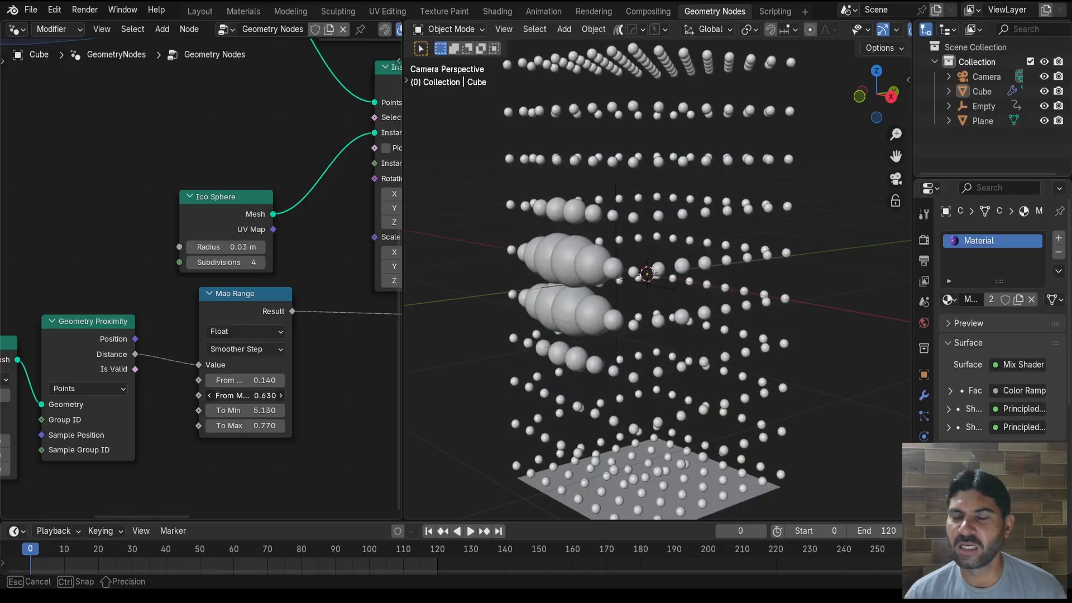
pyautogui.moveTo(121, 280); pyautogui.dragTo(138, 264)
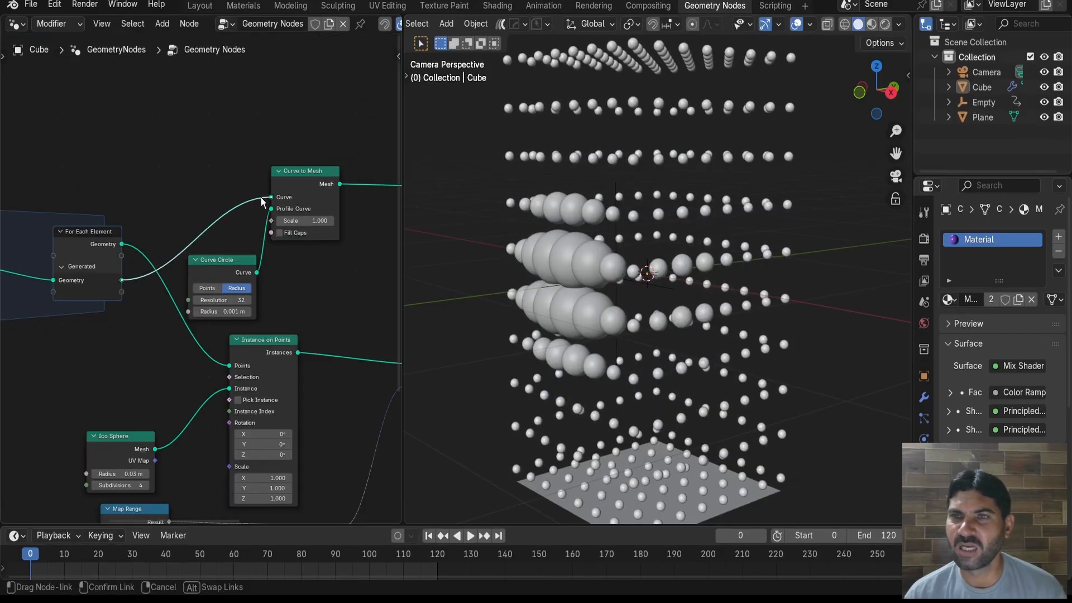
pyautogui.moveTo(261, 199); pyautogui.dragTo(271, 197)
pyautogui.scroll(3, 572, 270)
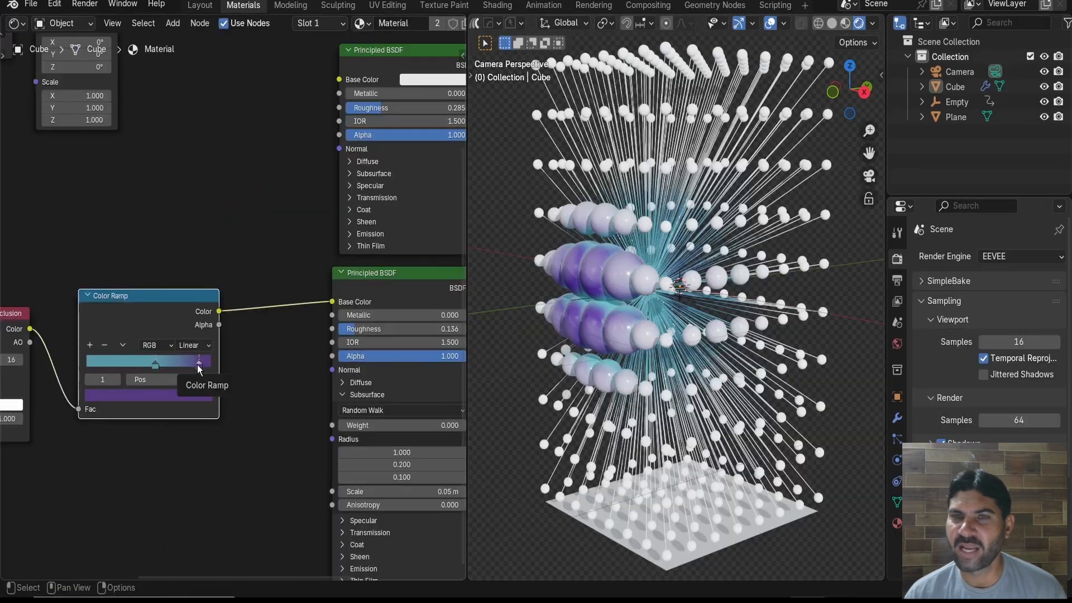
# Adjust the purple color stop on the material's Color Ramp node
pyautogui.moveTo(199, 366)
pyautogui.mouseDown()
pyautogui.moveTo(165, 374)
pyautogui.moveTo(196, 385)
pyautogui.mouseUp()
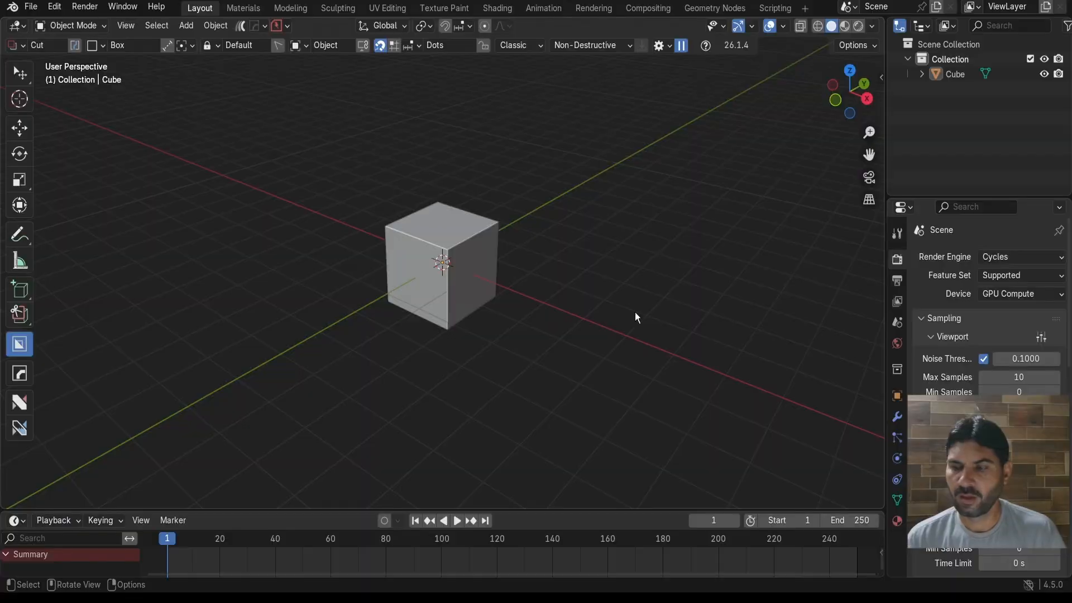
# Select the default cube and create a new geometry node tree for it in the Geometry Nodes workspace
pyautogui.scroll(4, 474, 290)
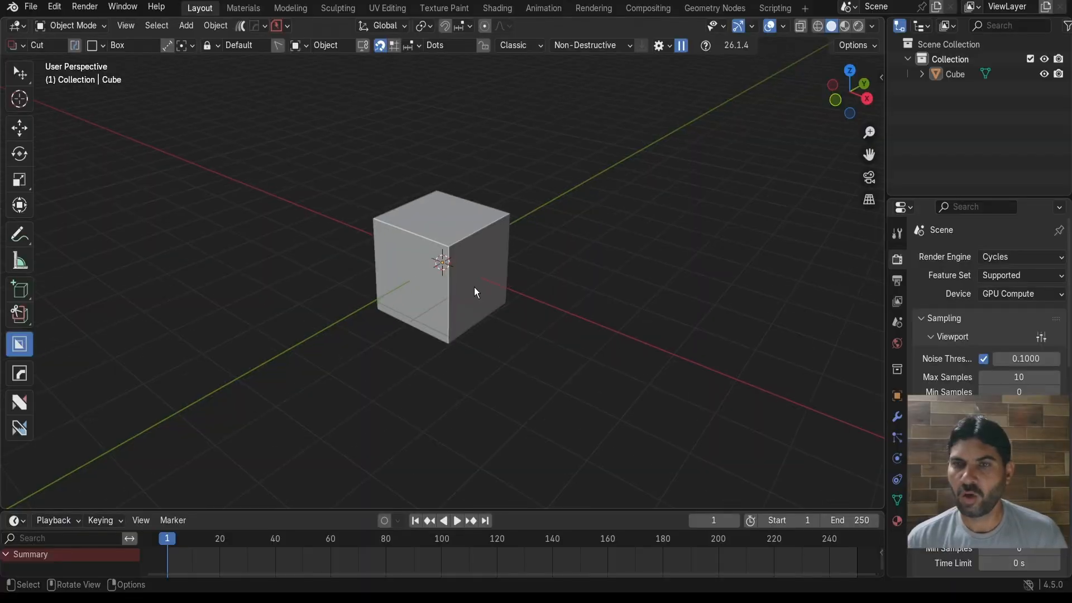
pyautogui.scroll(-2, 564, 243)
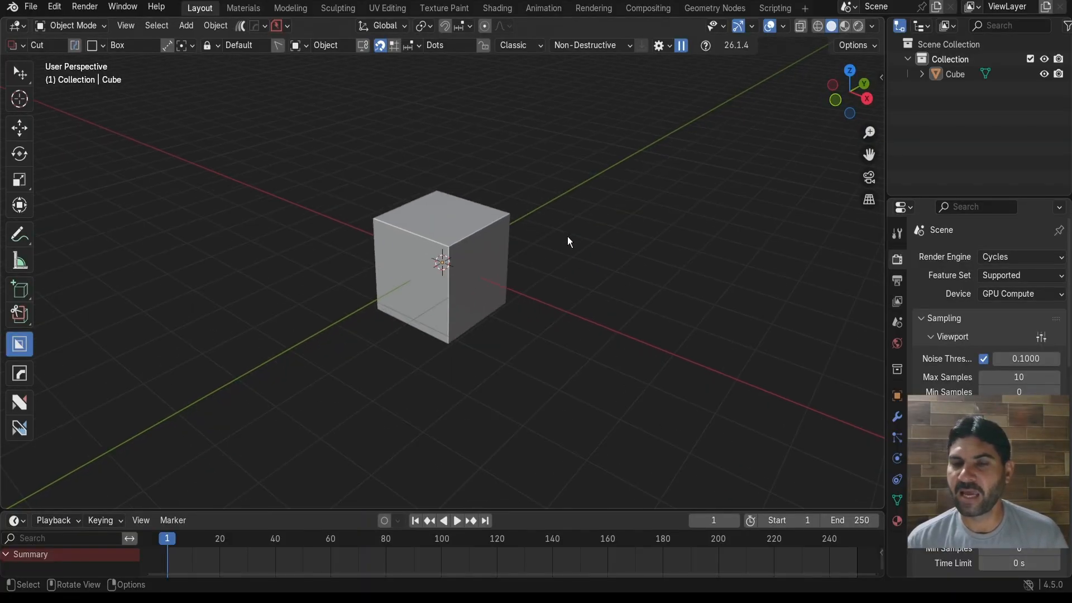
pyautogui.click(496, 252)
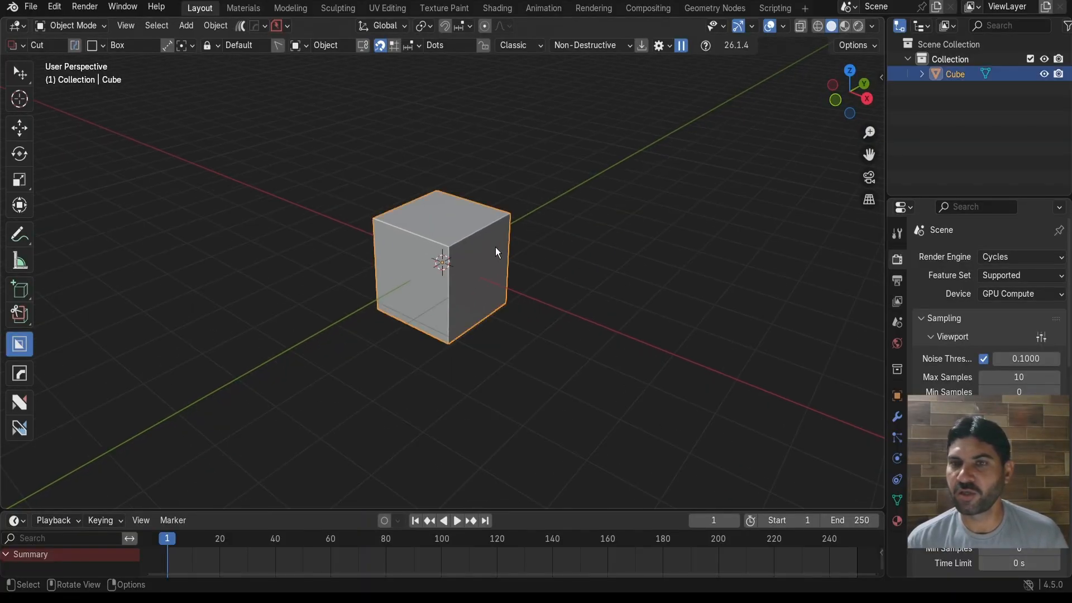
pyautogui.click(725, 9)
pyautogui.scroll(5, 695, 196)
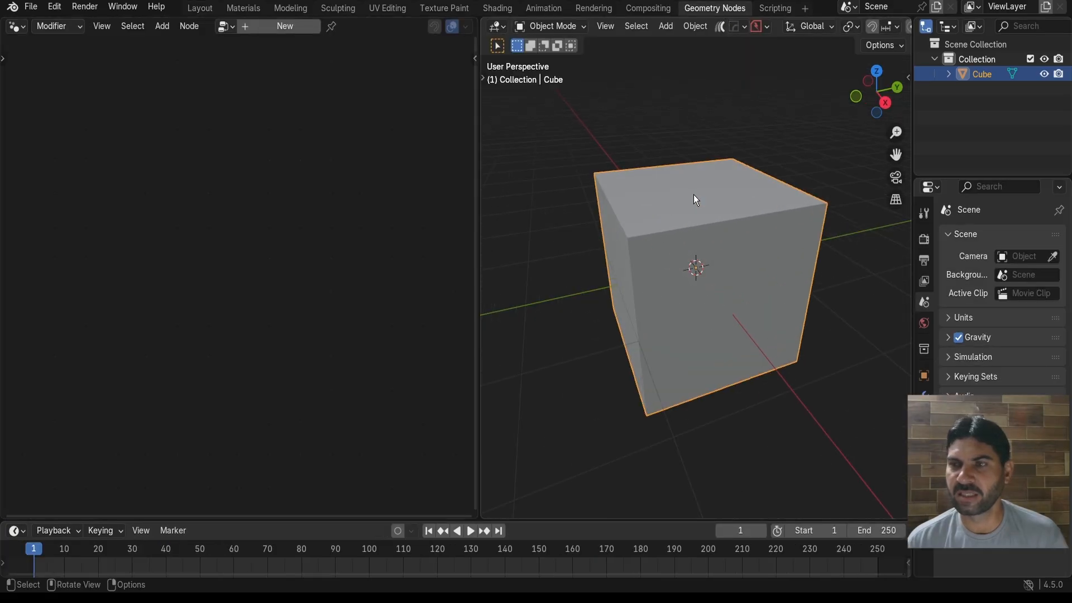
pyautogui.click(293, 28)
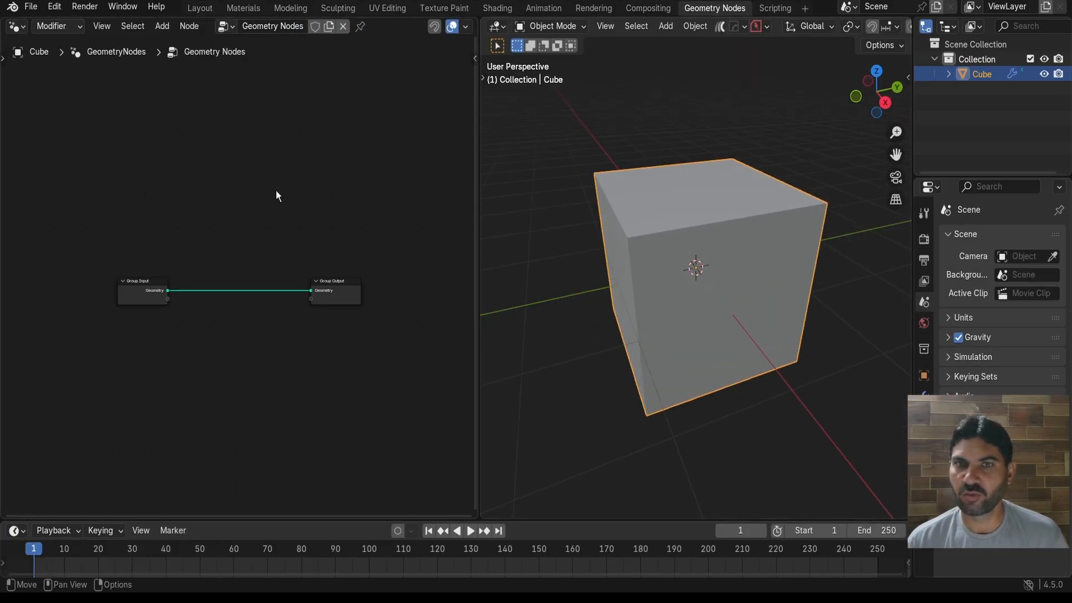
# Delete the Group Input node from the node tree
pyautogui.scroll(3, 275, 189)
pyautogui.moveTo(298, 172); pyautogui.dragTo(321, 160, button='middle')
pyautogui.moveTo(77, 198); pyautogui.dragTo(139, 327)
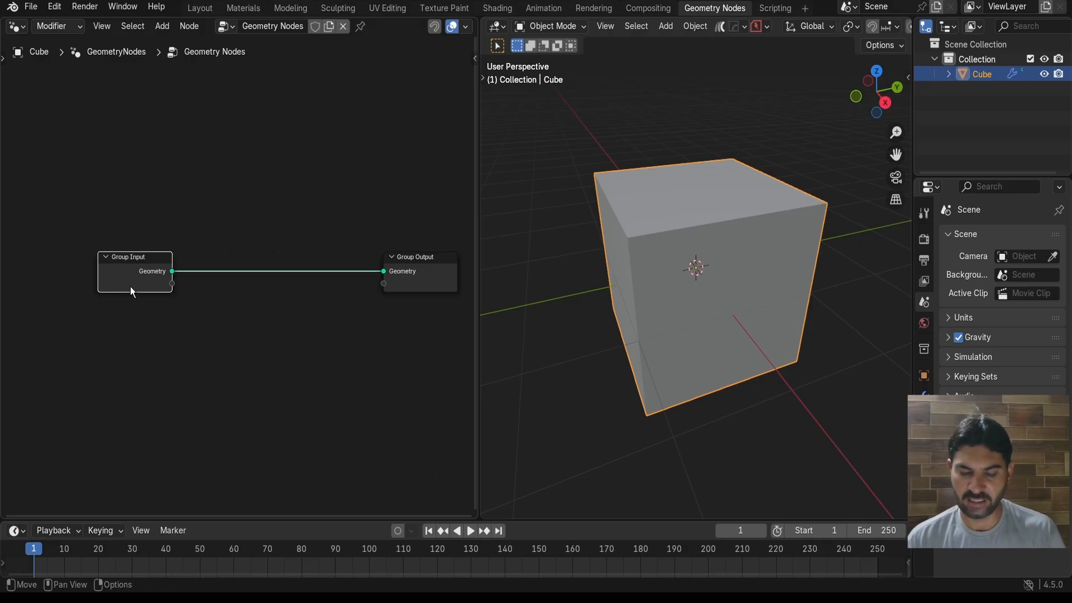
pyautogui.press('x')
# Add a Cube mesh primitive node and connect its Mesh output to the Group Output's Geometry input
pyautogui.hotkey('shift', 'a')
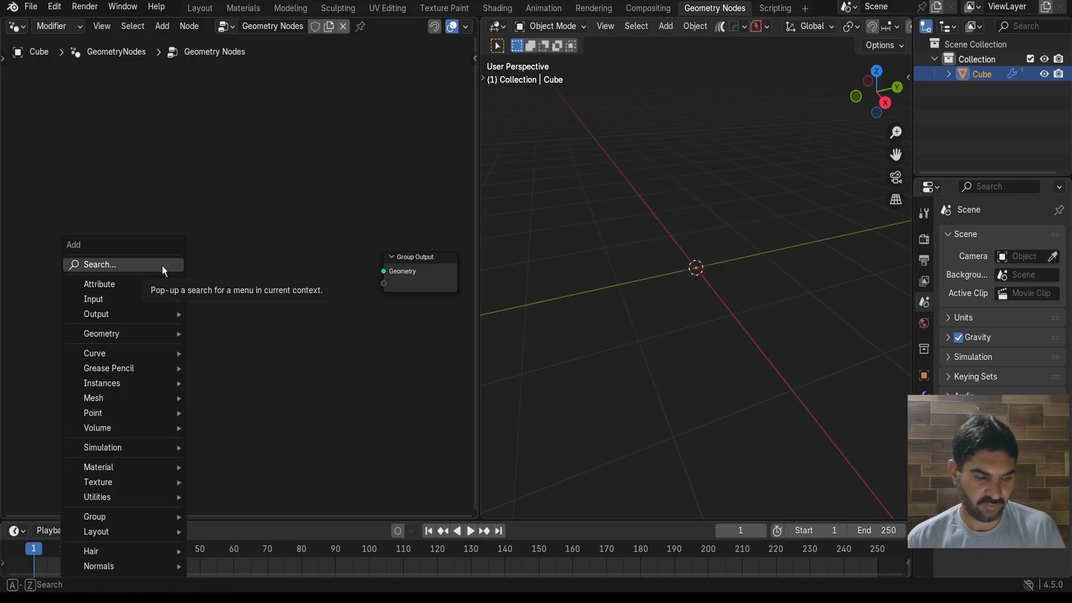
pyautogui.write('cub')
pyautogui.click(226, 297)
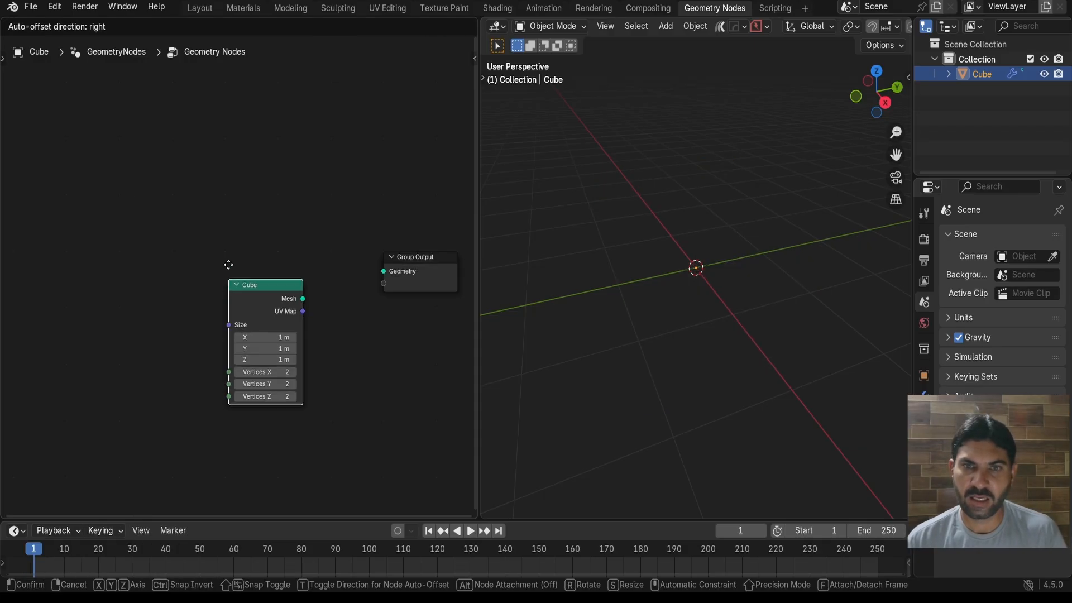
pyautogui.click(124, 236)
pyautogui.moveTo(190, 252); pyautogui.dragTo(383, 272)
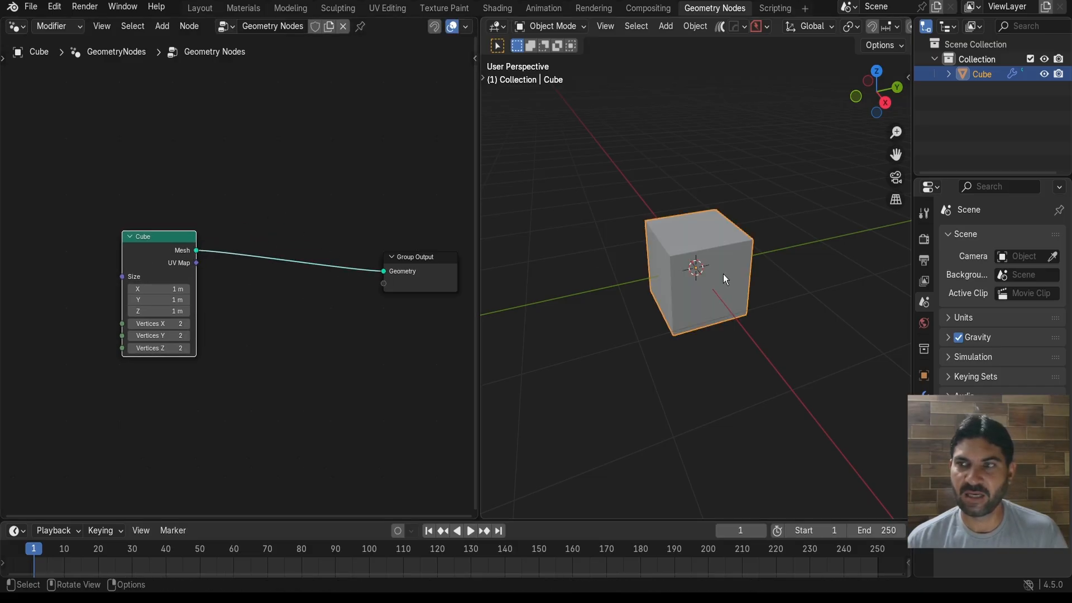
# Set the Cube node's Z size to 2 m
pyautogui.scroll(5, 723, 274)
pyautogui.scroll(-4, 725, 256)
pyautogui.moveTo(726, 257)
pyautogui.mouseDown(button='middle')
pyautogui.moveTo(780, 219)
pyautogui.moveTo(713, 237)
pyautogui.moveTo(752, 243)
pyautogui.moveTo(738, 244)
pyautogui.mouseUp(button='middle')
pyautogui.scroll(3, 712, 237)
pyautogui.scroll(-1, 718, 229)
pyautogui.scroll(1, 154, 288)
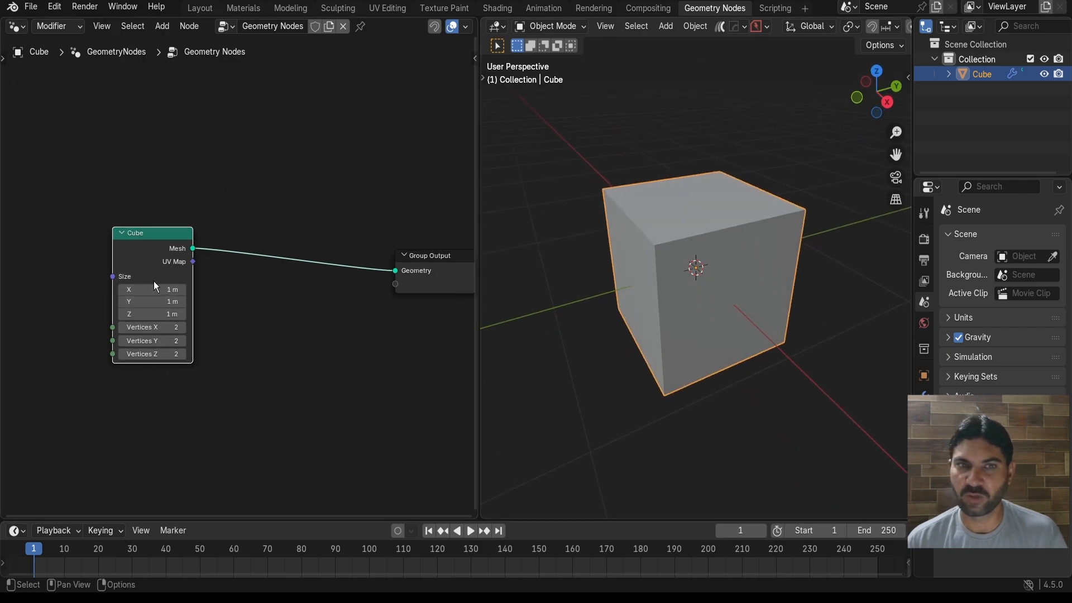
pyautogui.scroll(1, 602, 311)
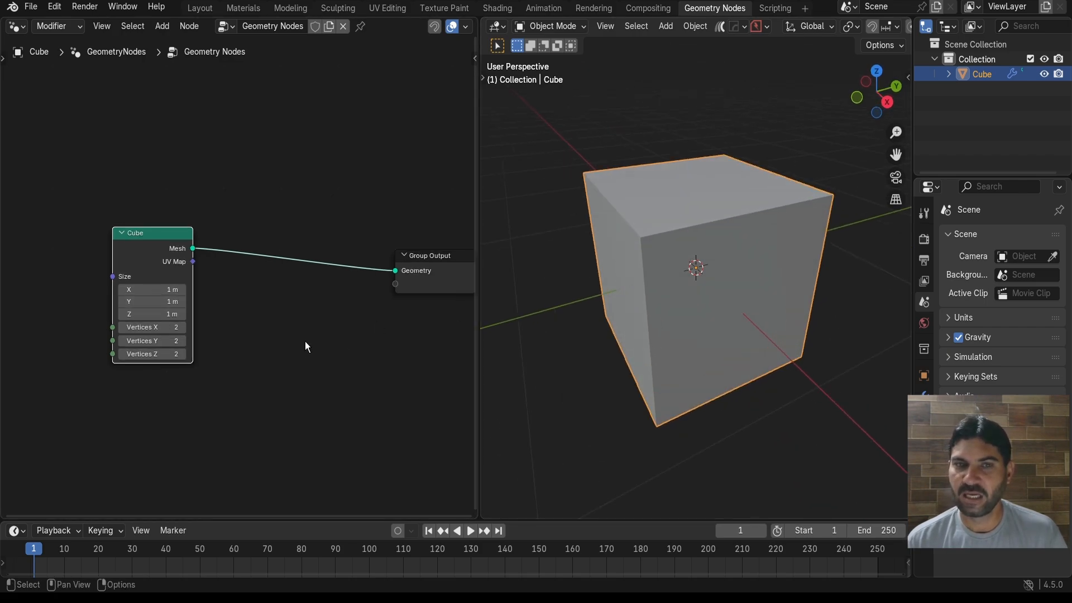
pyautogui.scroll(2, 324, 314)
pyautogui.scroll(1, 320, 318)
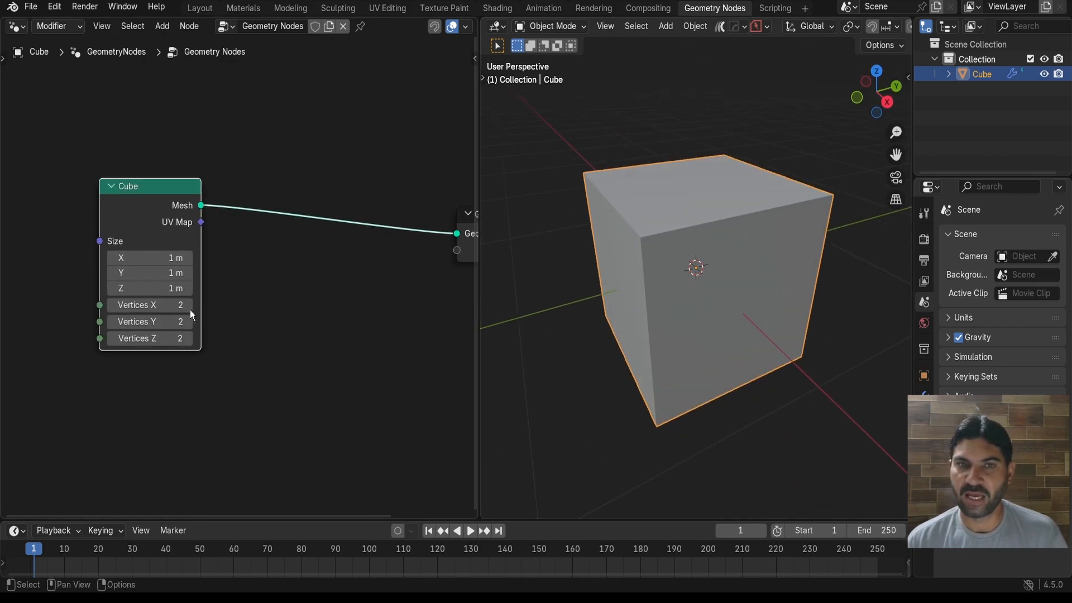
pyautogui.click(152, 289)
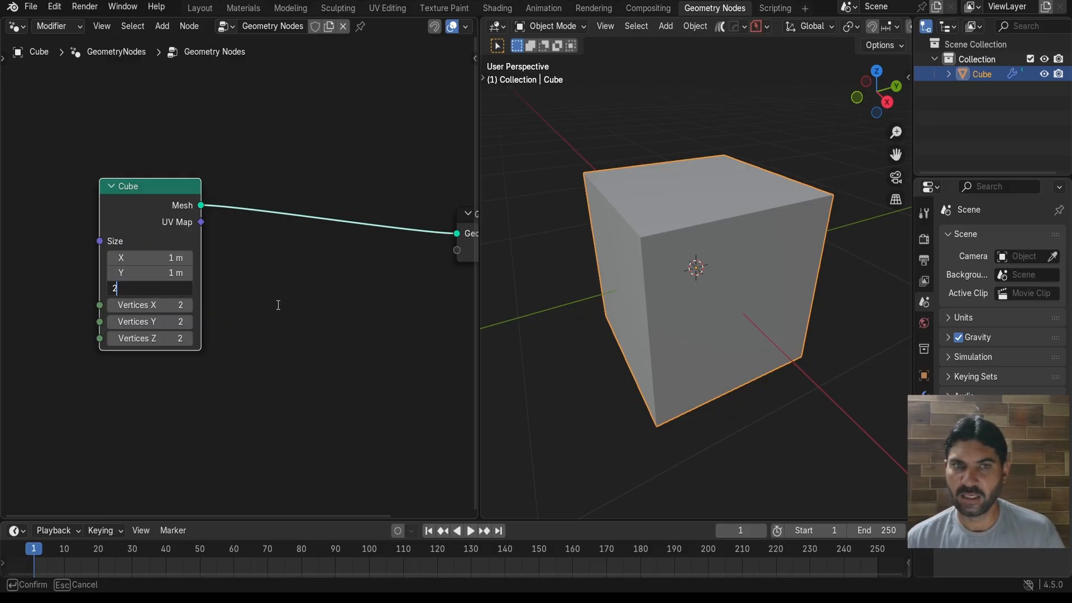
pyautogui.write('2')
pyautogui.press('Return')
# Inspect the taller box and switch the 3D viewport to wireframe shading
pyautogui.scroll(-3, 672, 261)
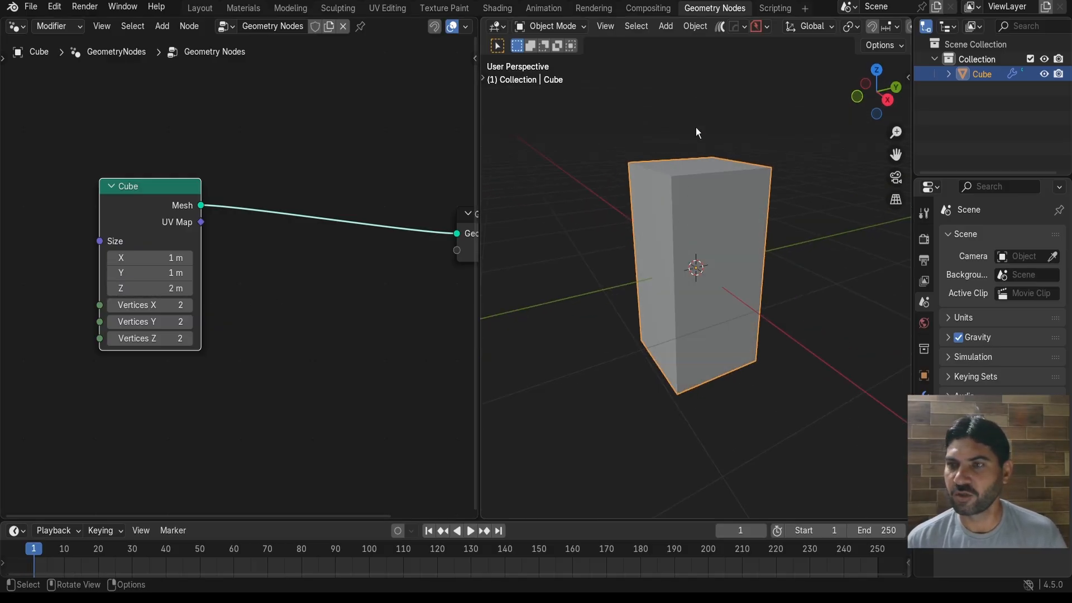
pyautogui.scroll(3, 682, 225)
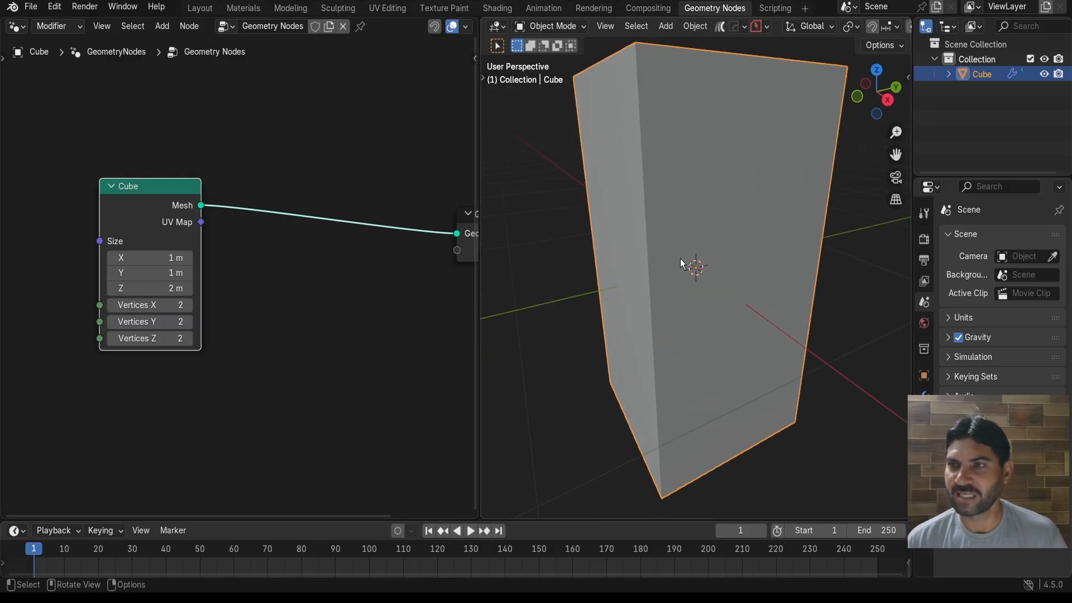
pyautogui.scroll(-3, 715, 242)
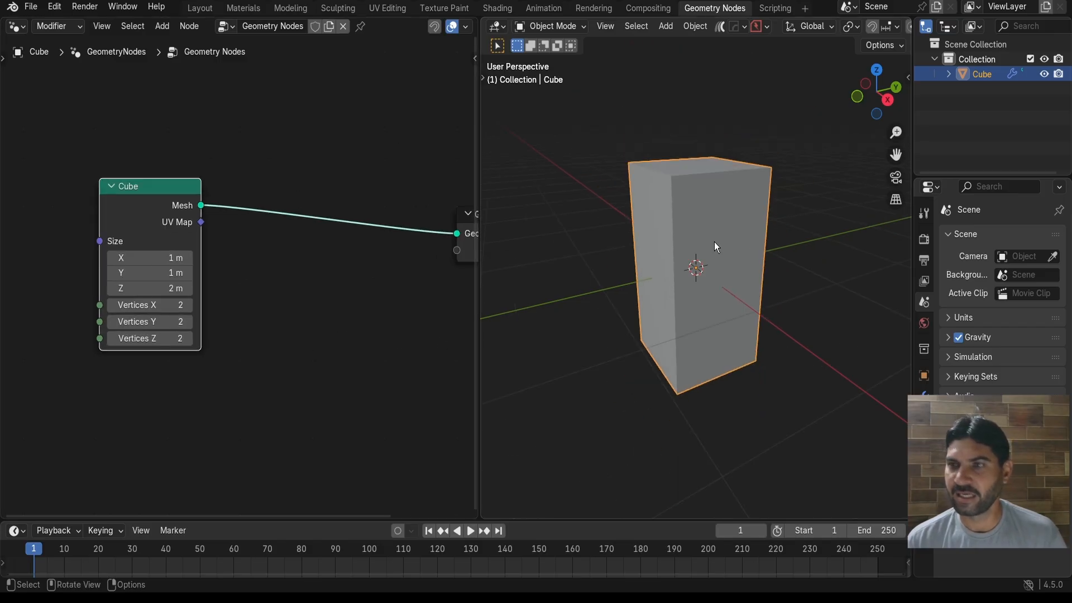
pyautogui.press('z')
pyautogui.click(608, 244)
pyautogui.scroll(1, 658, 252)
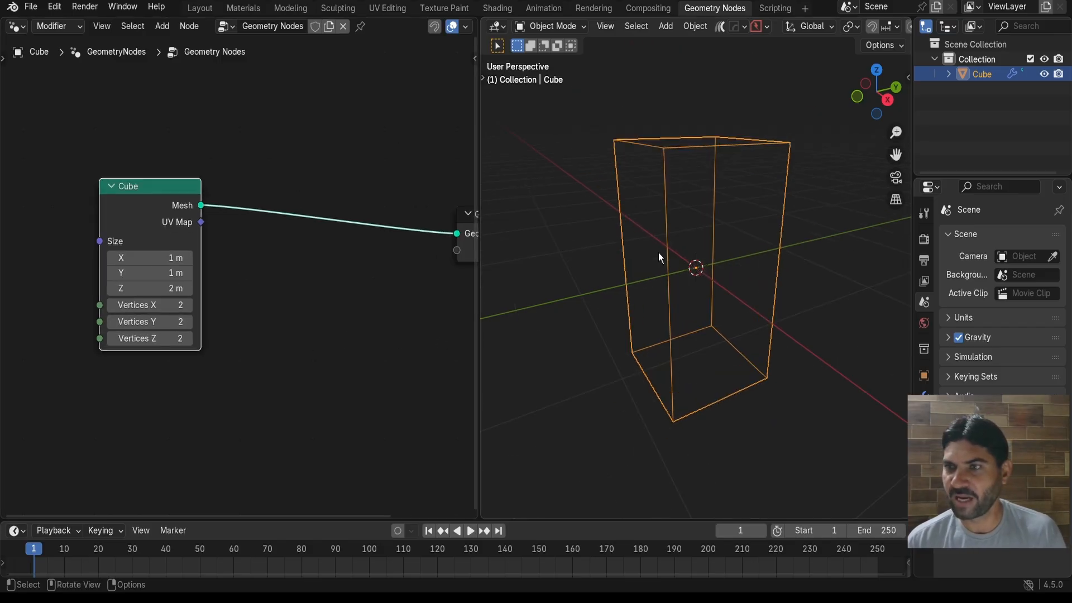
# Set both Vertices X and Vertices Y of the Cube node to 8
pyautogui.scroll(3, 239, 304)
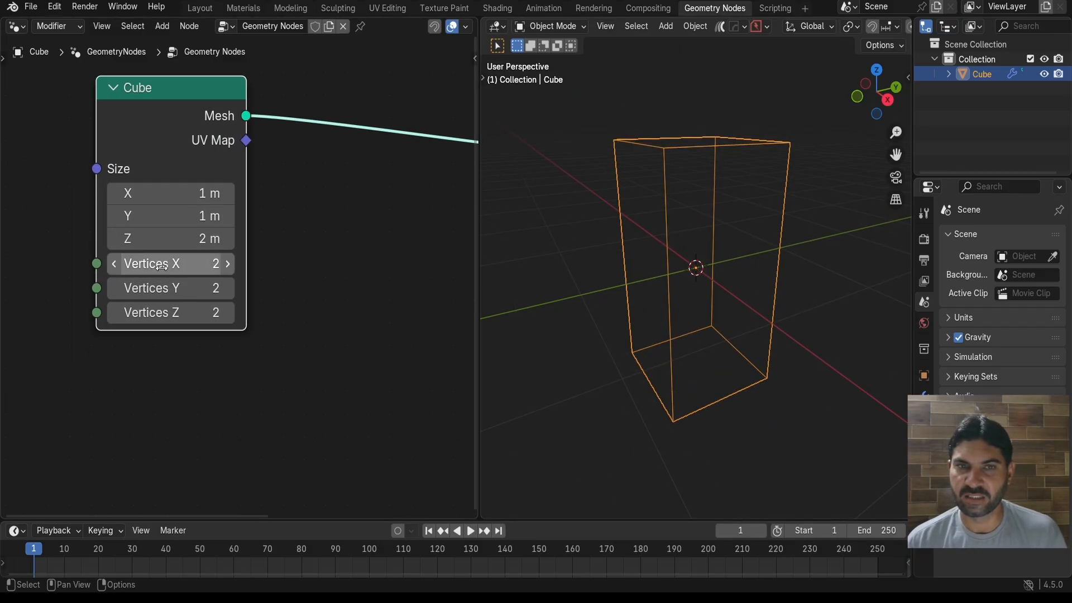
pyautogui.moveTo(162, 265); pyautogui.dragTo(157, 268)
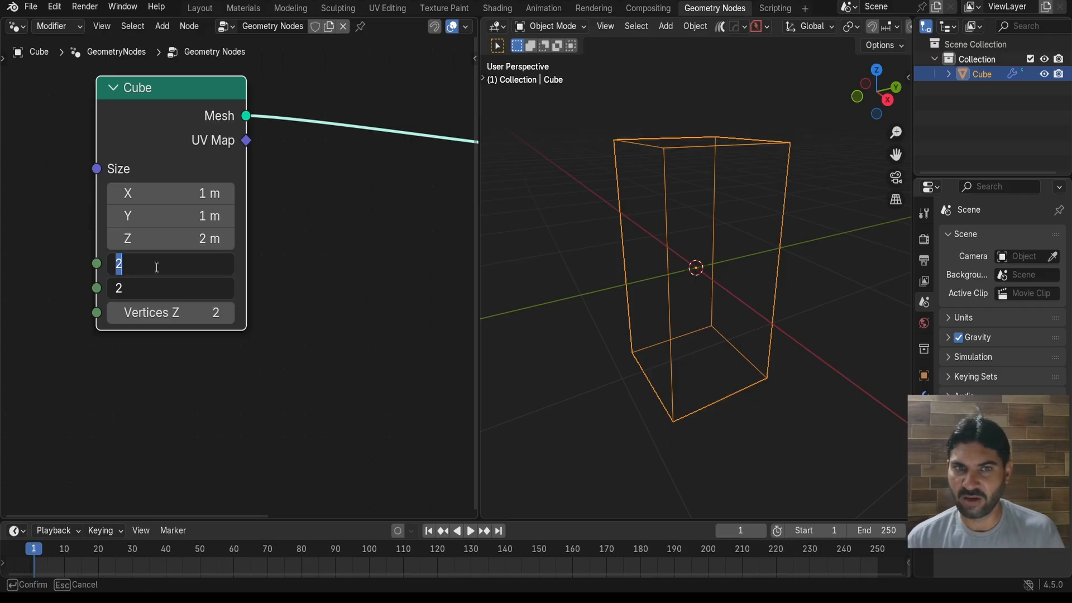
pyautogui.write('8')
pyautogui.press('Return')
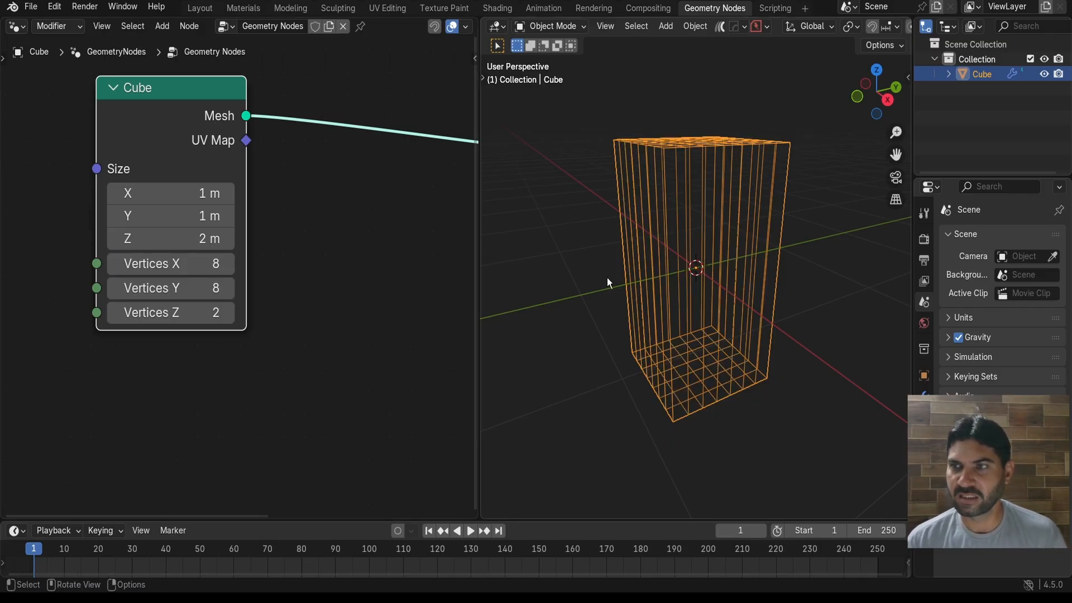
# Set the Cube node's Vertices Z to 10
pyautogui.moveTo(689, 257); pyautogui.dragTo(625, 288, button='middle')
pyautogui.scroll(1, 241, 274)
pyautogui.click(186, 324)
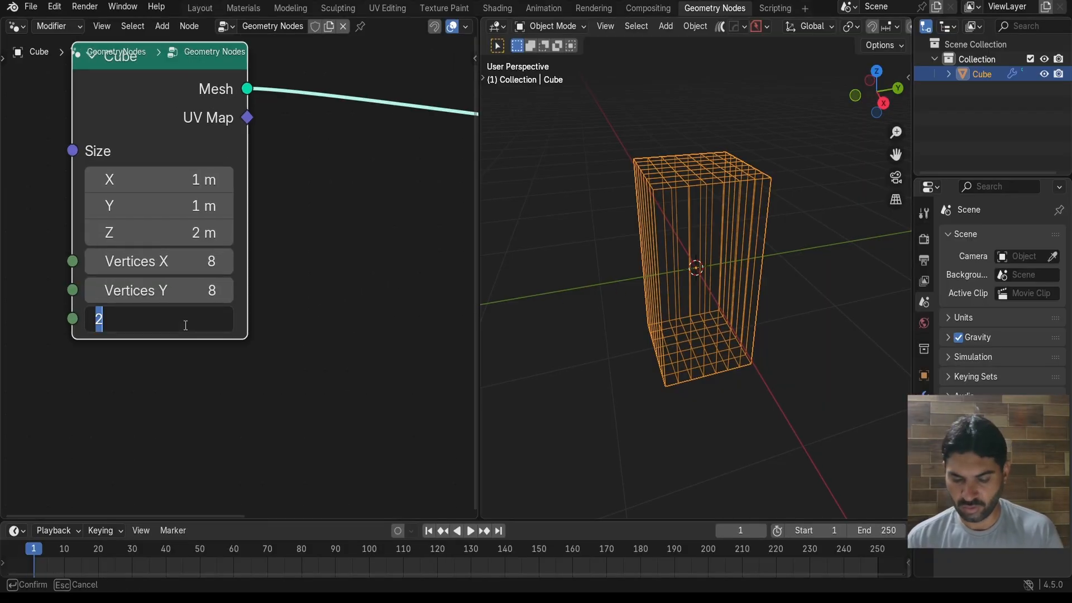
pyautogui.write('10')
pyautogui.press('Return')
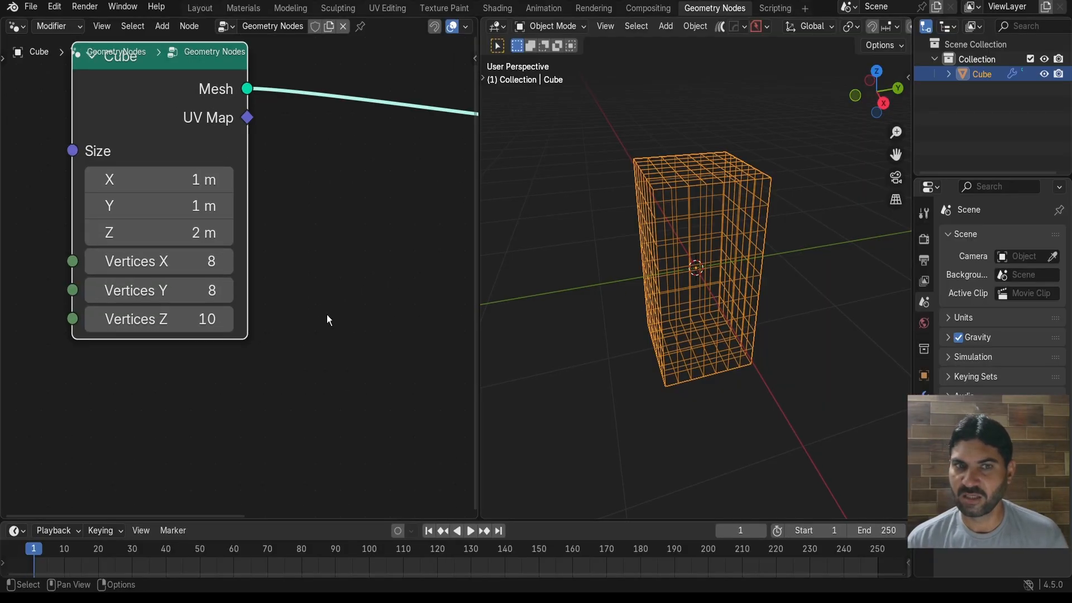
# Examine the subdivided box's wireframe from different angles and return the 3D viewport to solid shading
pyautogui.scroll(3, 628, 289)
pyautogui.scroll(-3, 628, 289)
pyautogui.moveTo(628, 290); pyautogui.dragTo(703, 284, button='middle')
pyautogui.scroll(3, 679, 239)
pyautogui.scroll(-3, 679, 239)
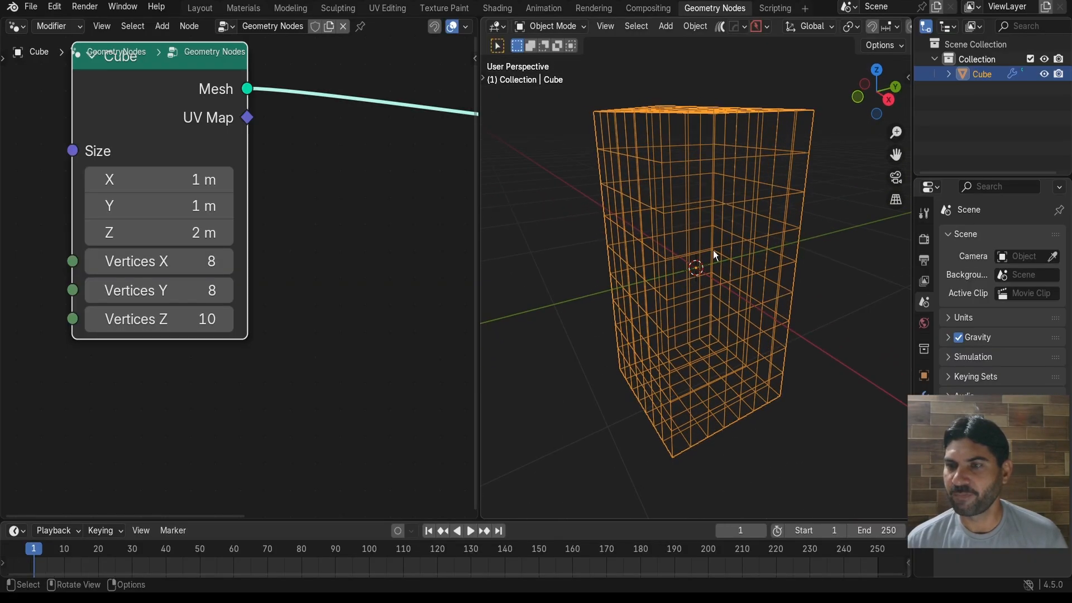
pyautogui.scroll(3, 713, 253)
pyautogui.scroll(-3, 710, 261)
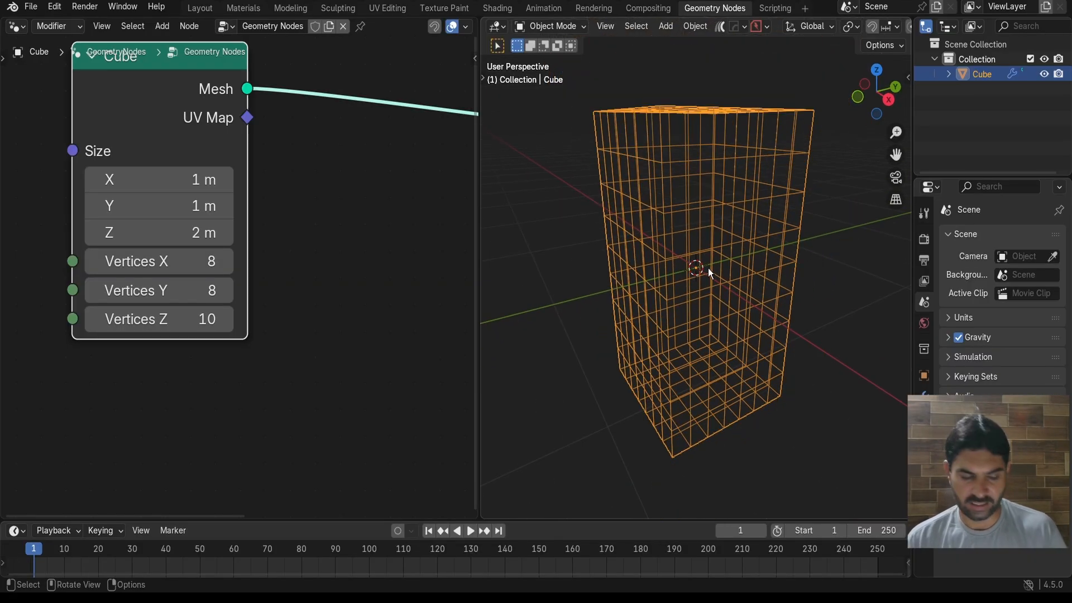
pyautogui.press('z')
pyautogui.click(806, 271)
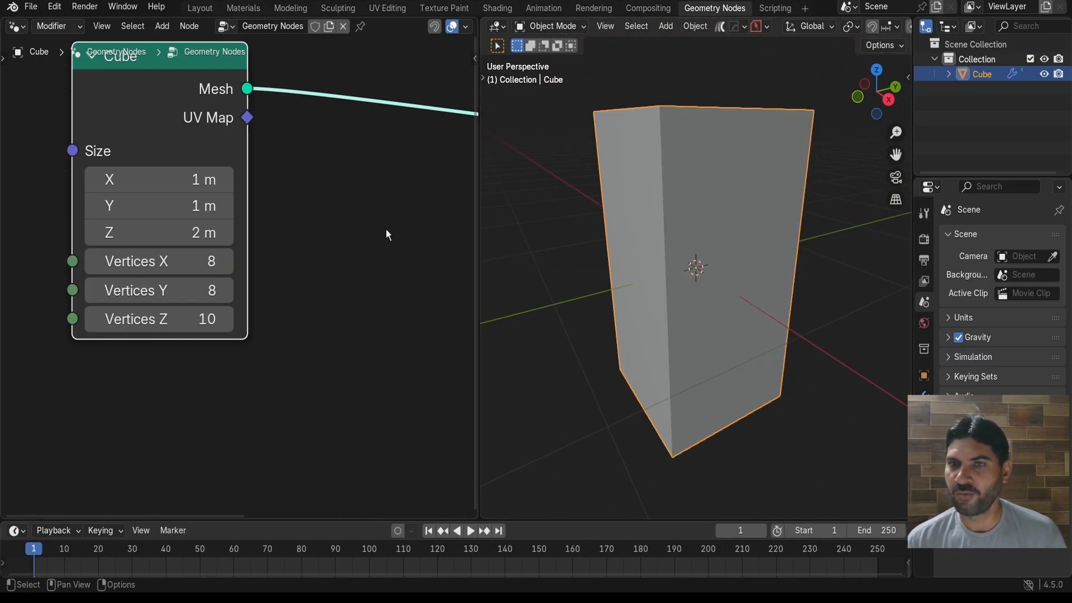
# Insert an Instance on Points node between the Cube node and the Group Output, with the Cube mesh feeding its Points input
pyautogui.scroll(-3, 361, 261)
pyautogui.moveTo(362, 261); pyautogui.dragTo(284, 288, button='middle')
pyautogui.click(307, 298)
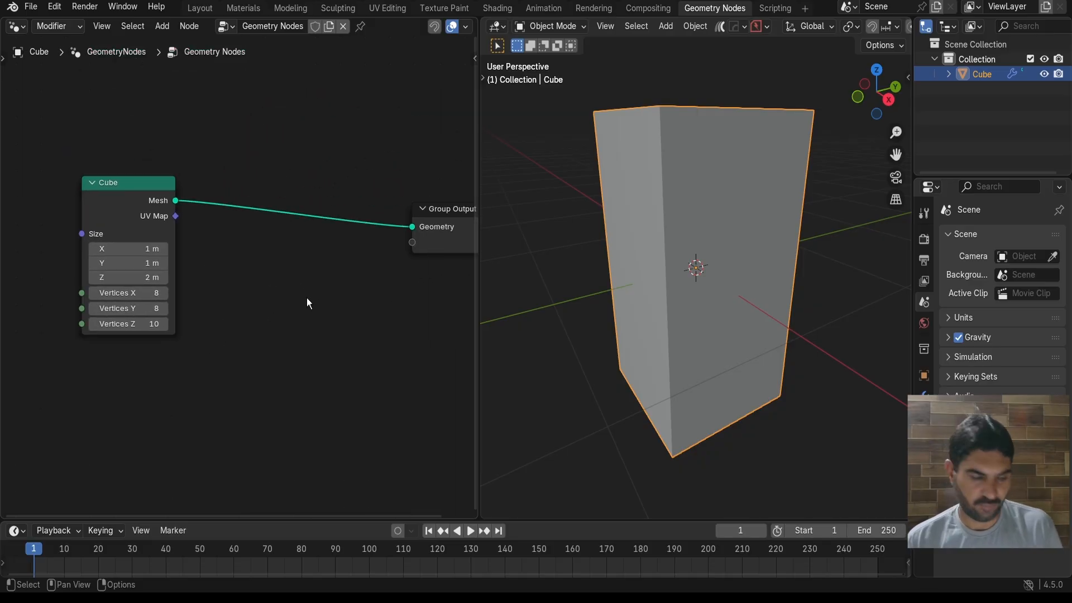
pyautogui.hotkey('shift', 'a')
pyautogui.write('iop')
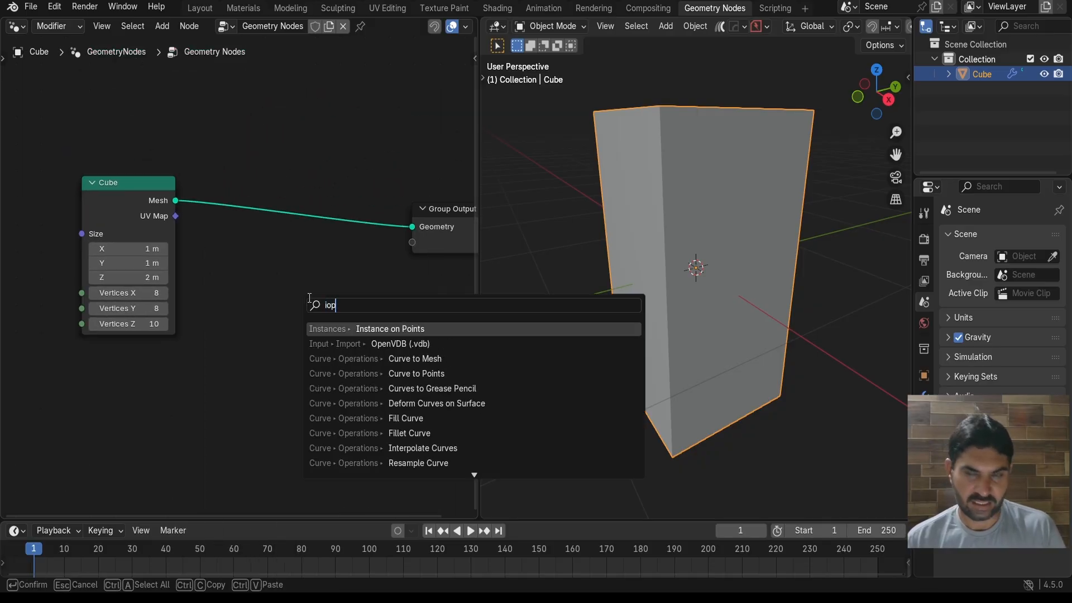
pyautogui.click(380, 327)
pyautogui.click(300, 198)
pyautogui.scroll(-1, 188, 296)
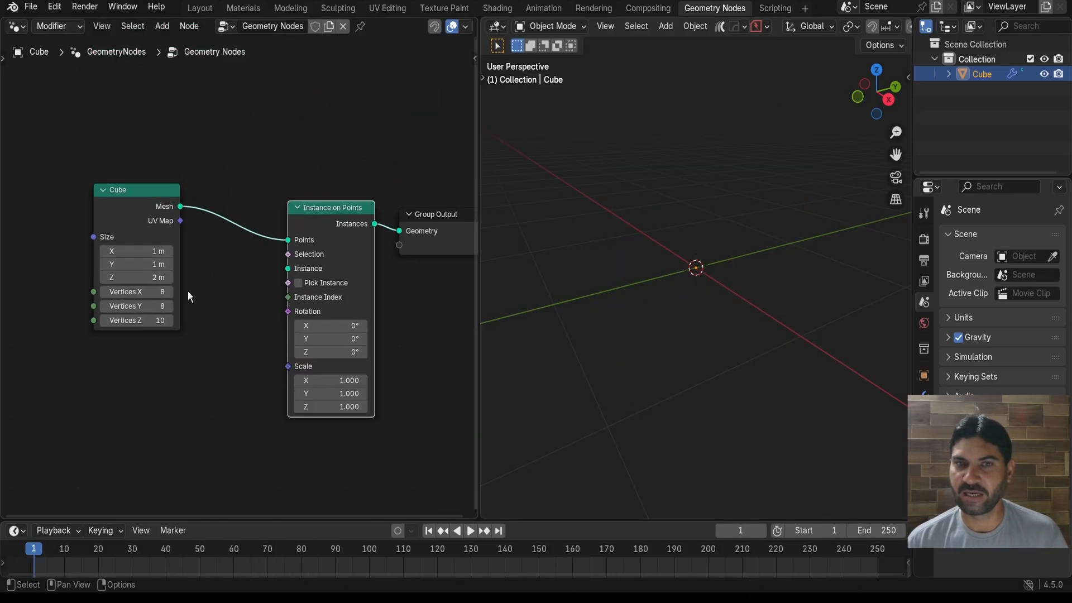
pyautogui.scroll(-1, 239, 274)
pyautogui.moveTo(167, 210); pyautogui.dragTo(155, 207)
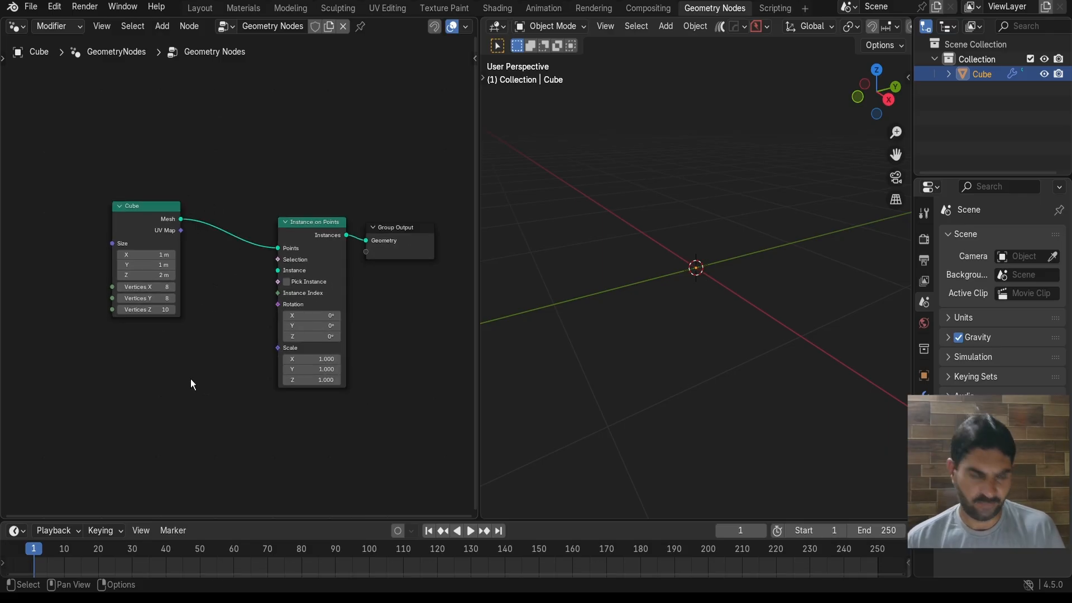
# Add an Ico Sphere node below the Cube node
pyautogui.hotkey('shift', 'a')
pyautogui.write('ic')
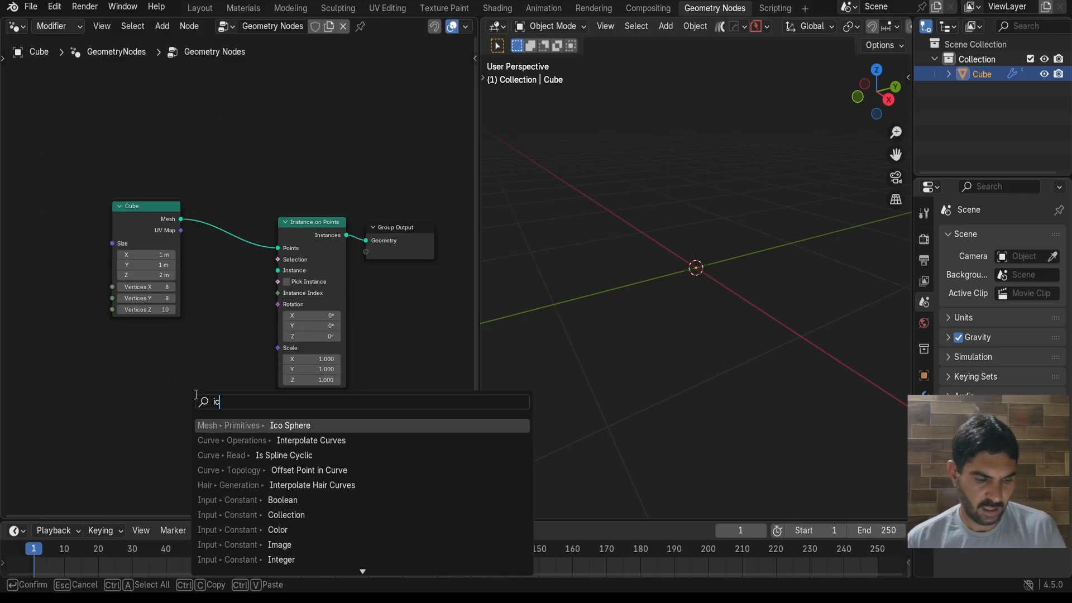
pyautogui.write('o')
pyautogui.press('Return')
pyautogui.click(216, 367)
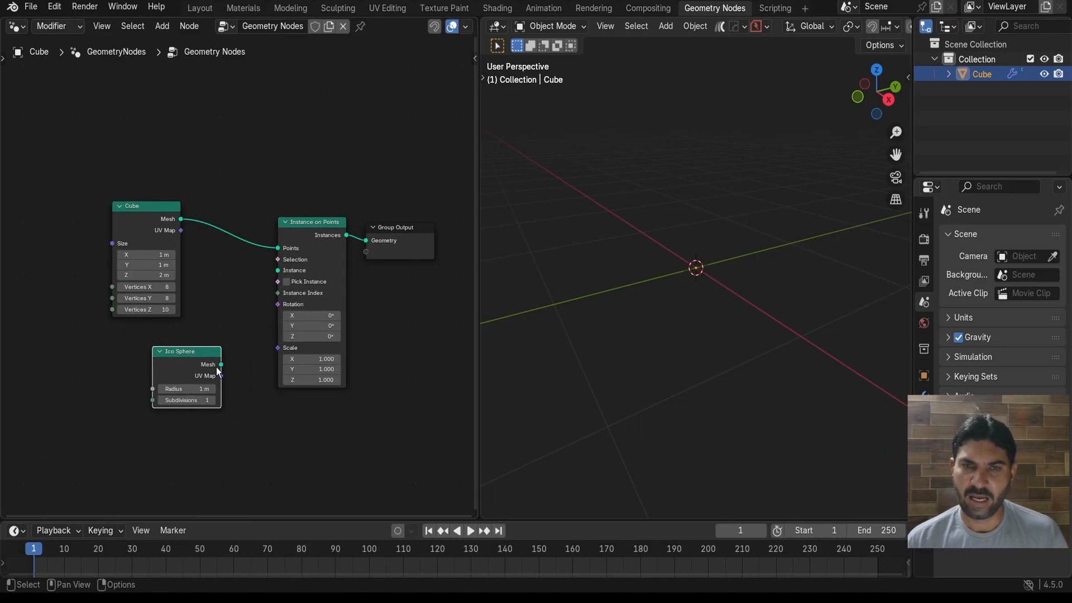
# Connect the Ico Sphere's Mesh output to the Instance input of Instance on Points and set its radius to 0.03 m
pyautogui.moveTo(216, 366); pyautogui.dragTo(267, 278)
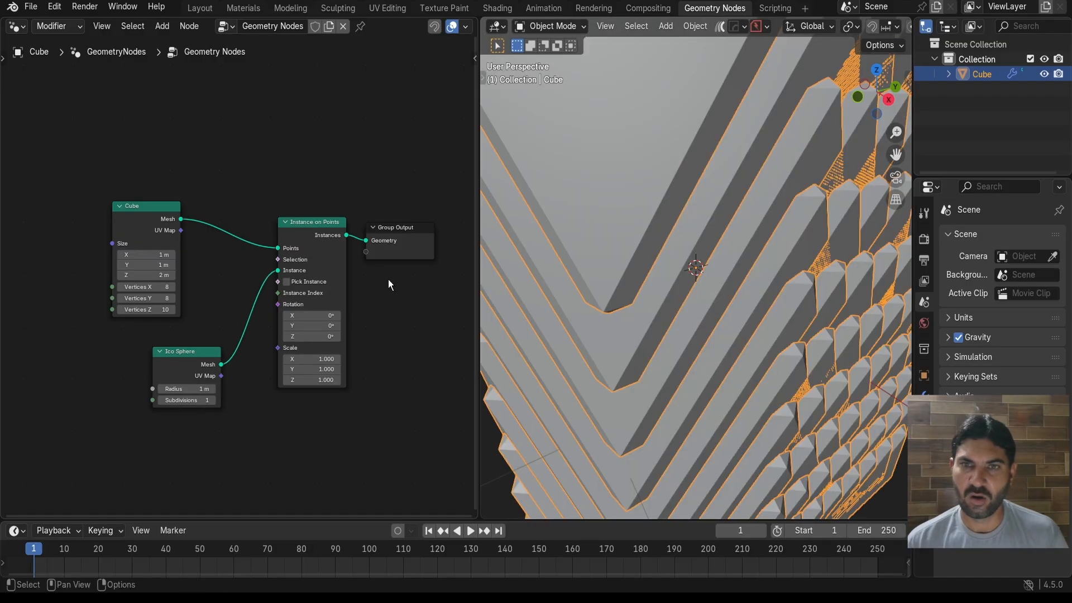
pyautogui.scroll(-8, 676, 264)
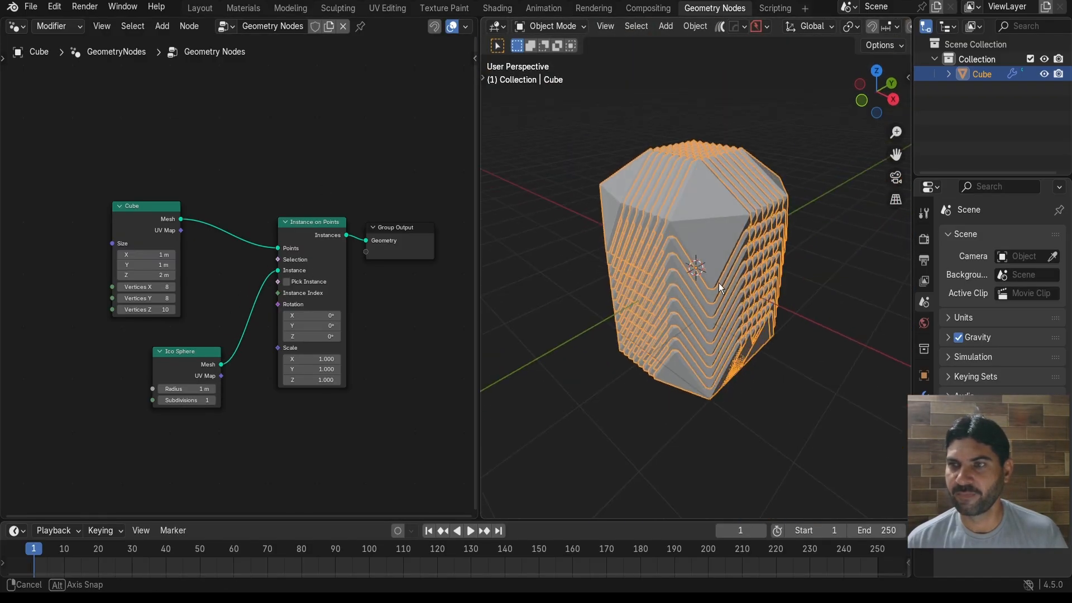
pyautogui.scroll(3, 312, 435)
pyautogui.moveTo(273, 444); pyautogui.dragTo(273, 360, button='middle')
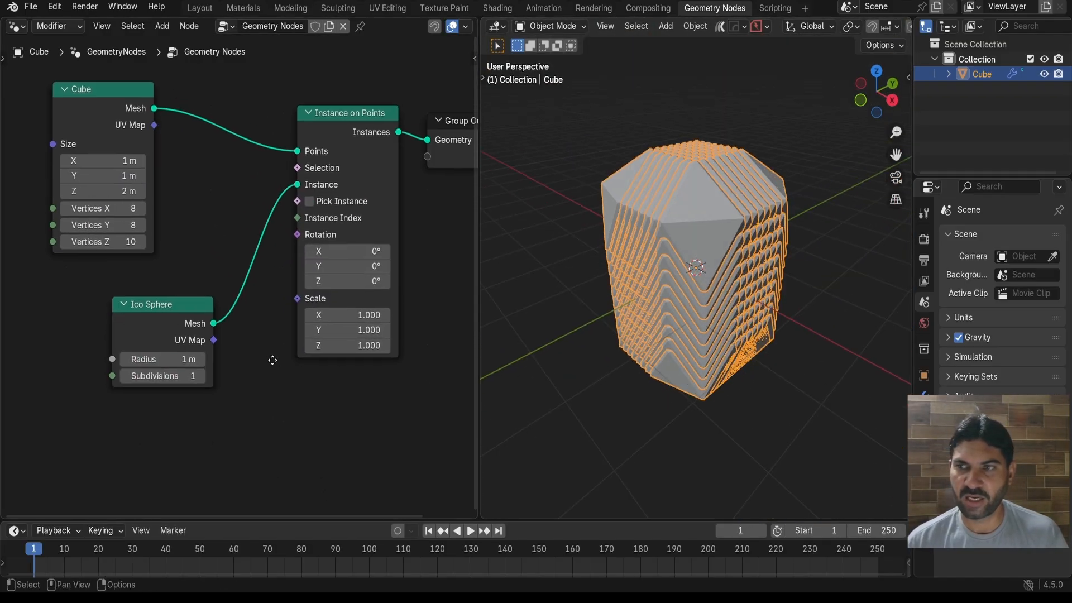
pyautogui.scroll(3, 272, 360)
pyautogui.scroll(2, 265, 391)
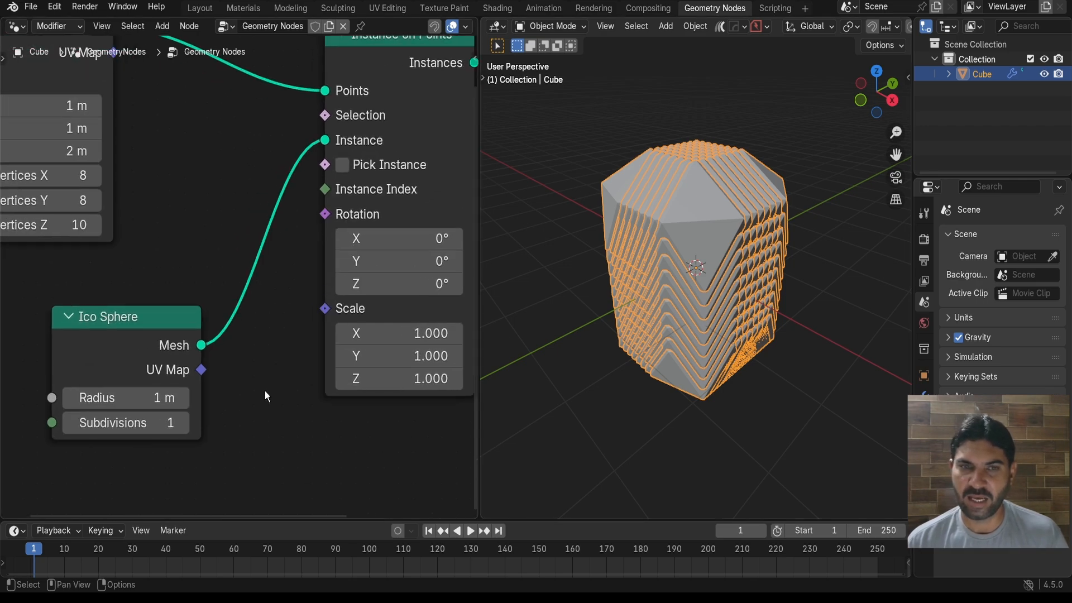
pyautogui.moveTo(253, 412); pyautogui.dragTo(263, 359, button='middle')
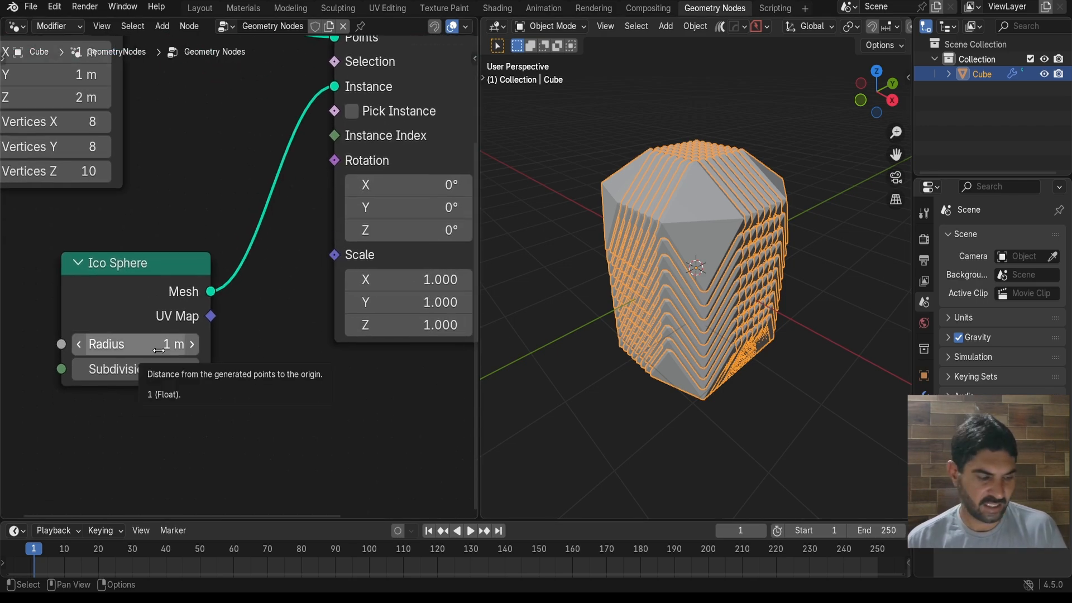
pyautogui.moveTo(159, 350)
pyautogui.mouseDown()
pyautogui.moveTo(99, 350)
pyautogui.moveTo(163, 350)
pyautogui.mouseUp()
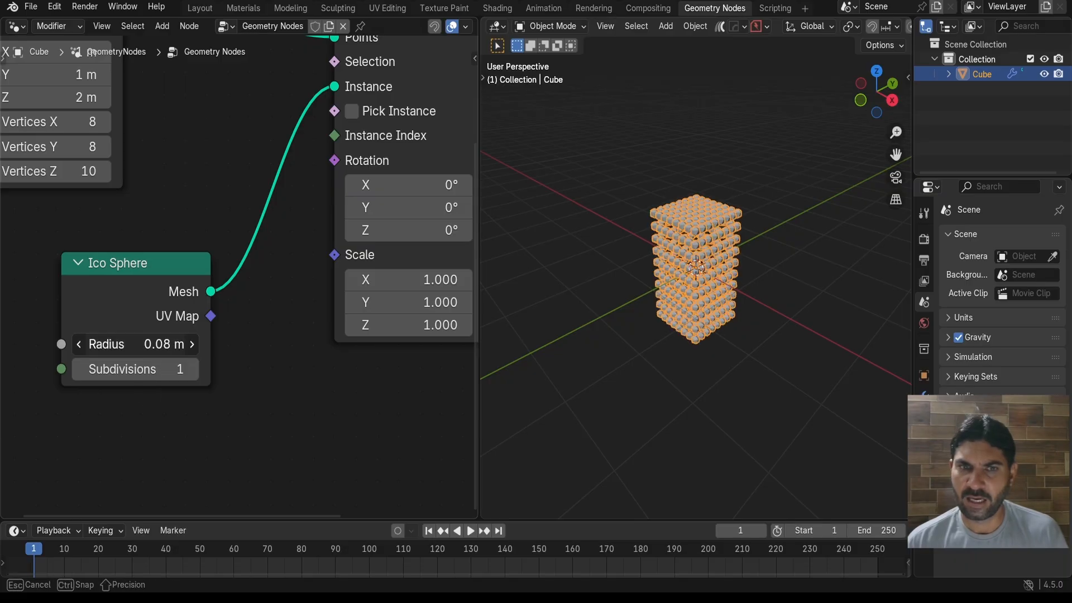
pyautogui.click(152, 349)
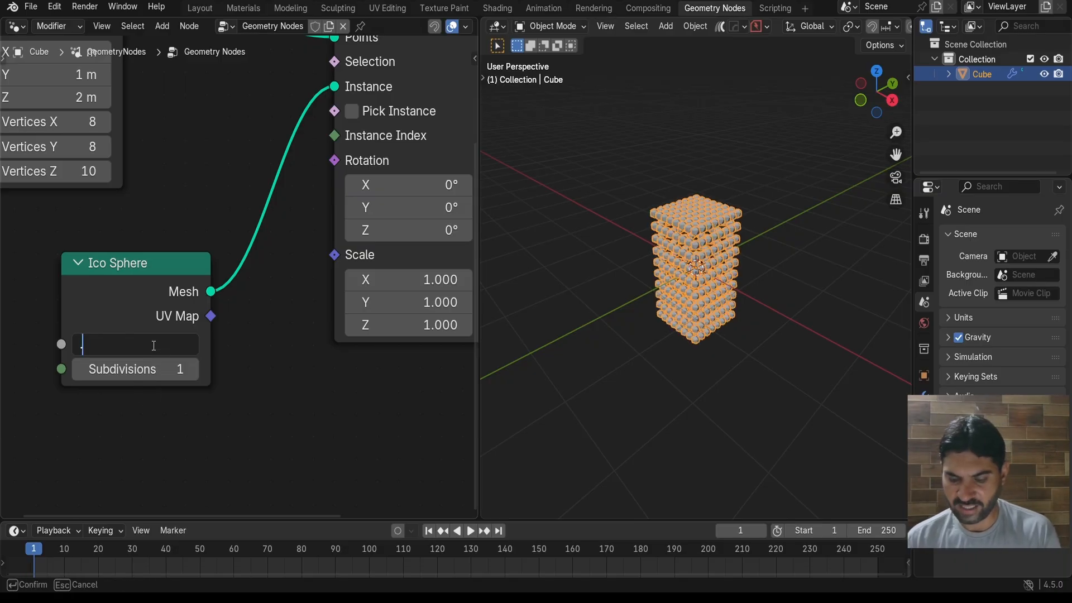
pyautogui.write('.03')
pyautogui.press('Return')
# Deselect the cube object and set the Ico Sphere node's subdivisions to 4
pyautogui.scroll(4, 744, 256)
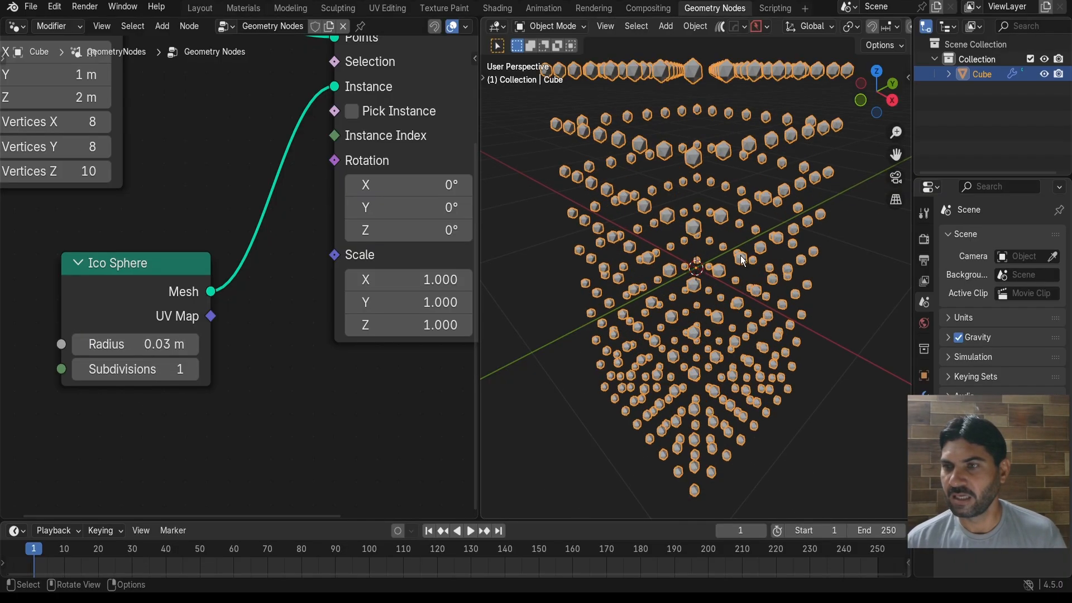
pyautogui.moveTo(740, 255); pyautogui.dragTo(759, 262, button='middle')
pyautogui.click(558, 158)
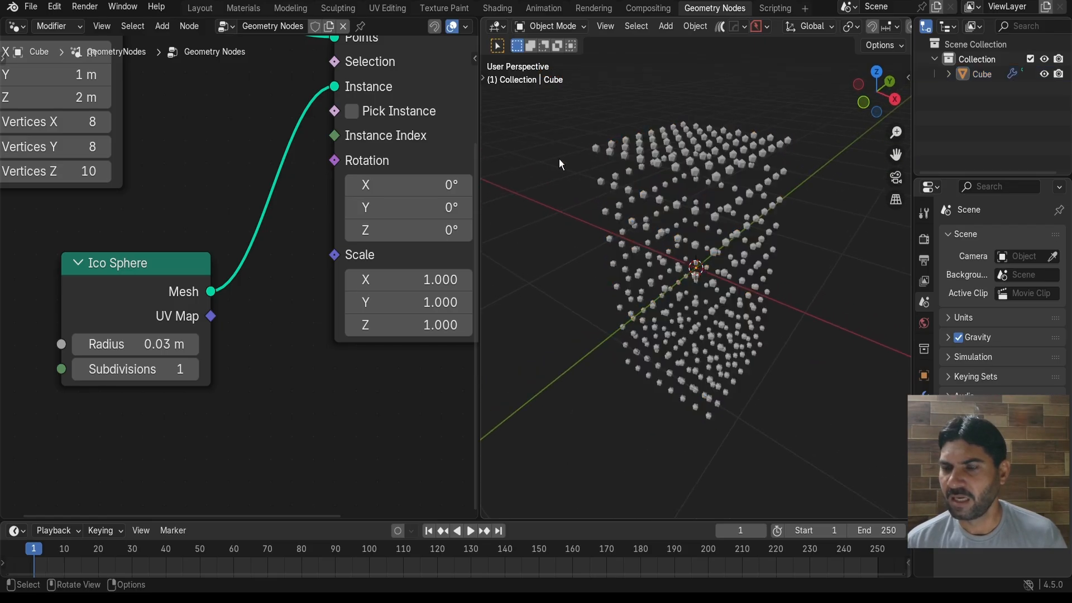
pyautogui.scroll(4, 706, 216)
pyautogui.moveTo(707, 216); pyautogui.dragTo(741, 235, button='middle')
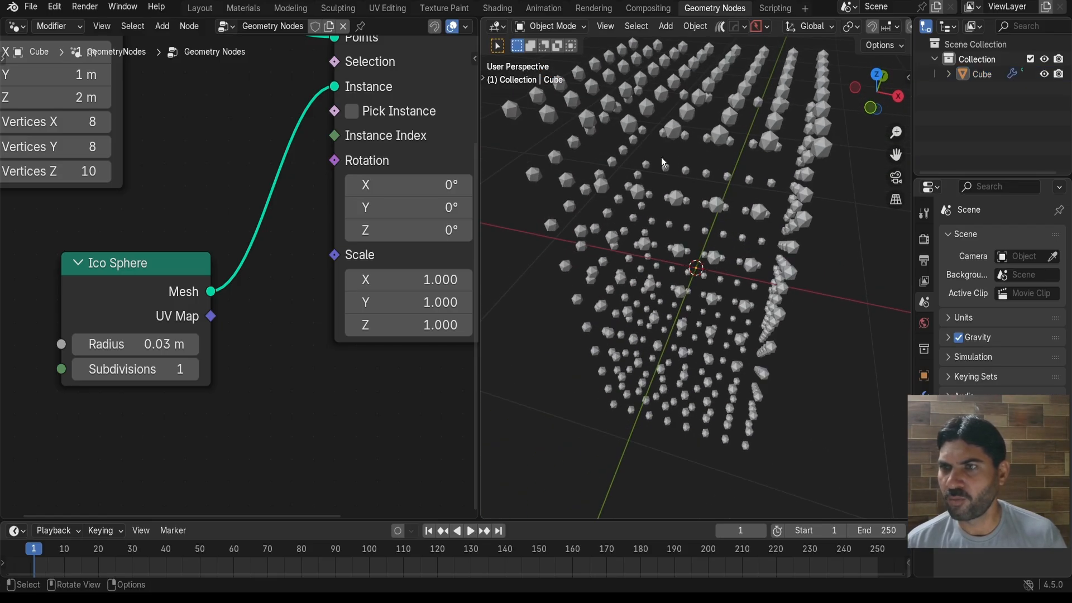
pyautogui.moveTo(233, 394); pyautogui.dragTo(251, 357, button='middle')
pyautogui.scroll(2, 217, 354)
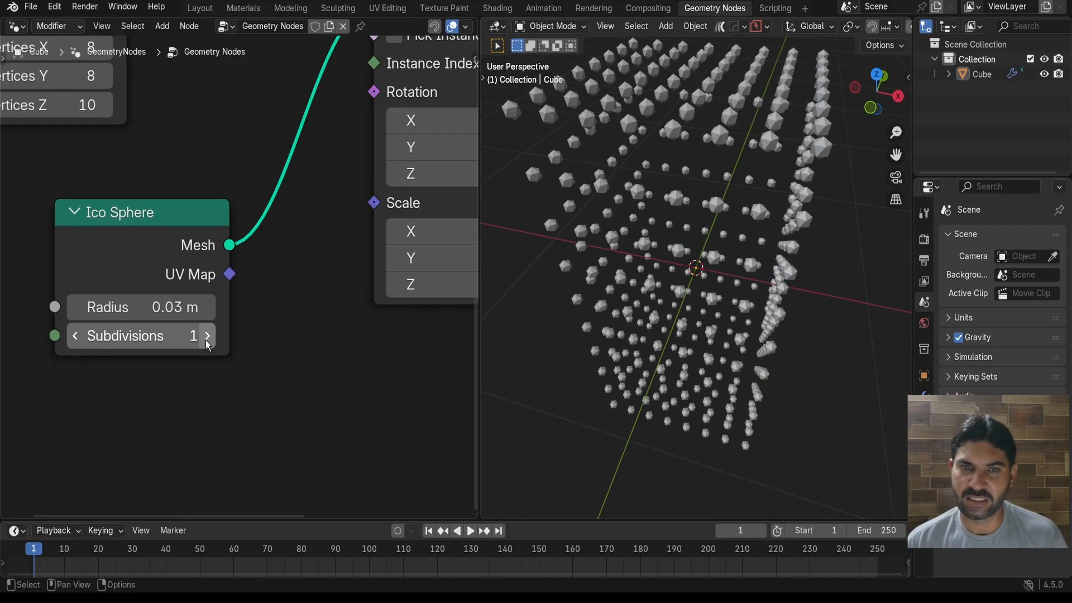
pyautogui.click(206, 337)
pyautogui.click(207, 337)
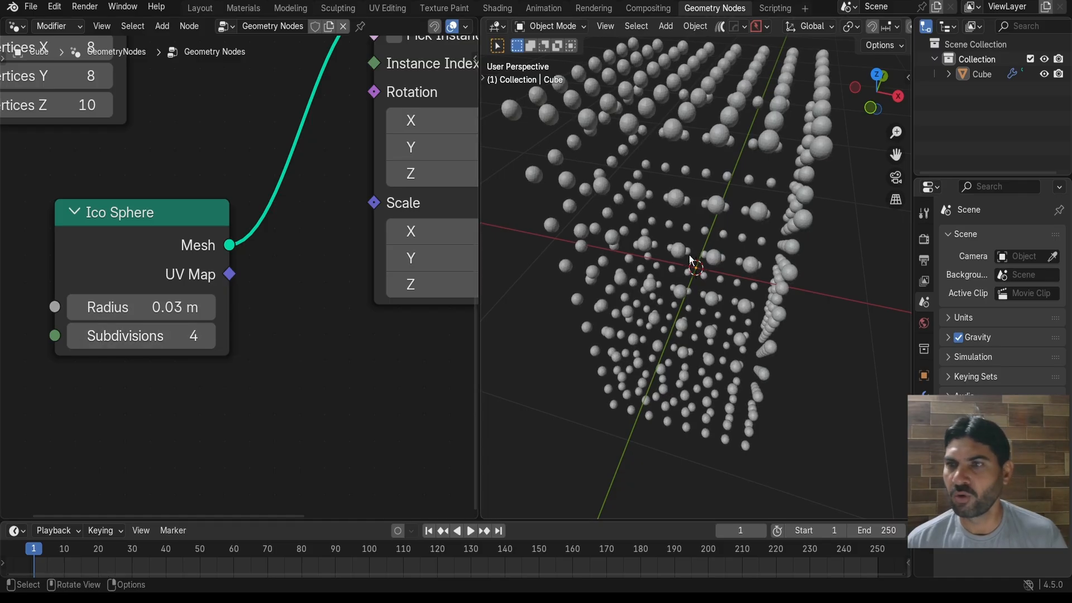
# Move Group Output away from Instance on Points and insert a Set Shade Smooth node on the link between them
pyautogui.moveTo(699, 282); pyautogui.dragTo(710, 257, button='middle')
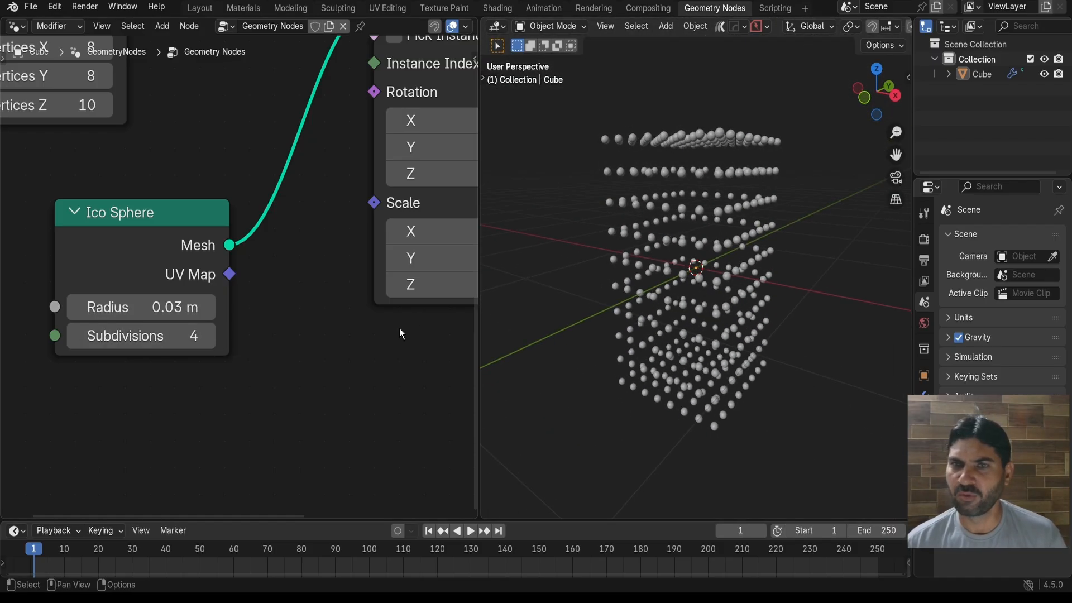
pyautogui.scroll(-9, 400, 329)
pyautogui.moveTo(357, 366); pyautogui.dragTo(301, 417, button='middle')
pyautogui.moveTo(740, 199); pyautogui.dragTo(729, 244, button='middle')
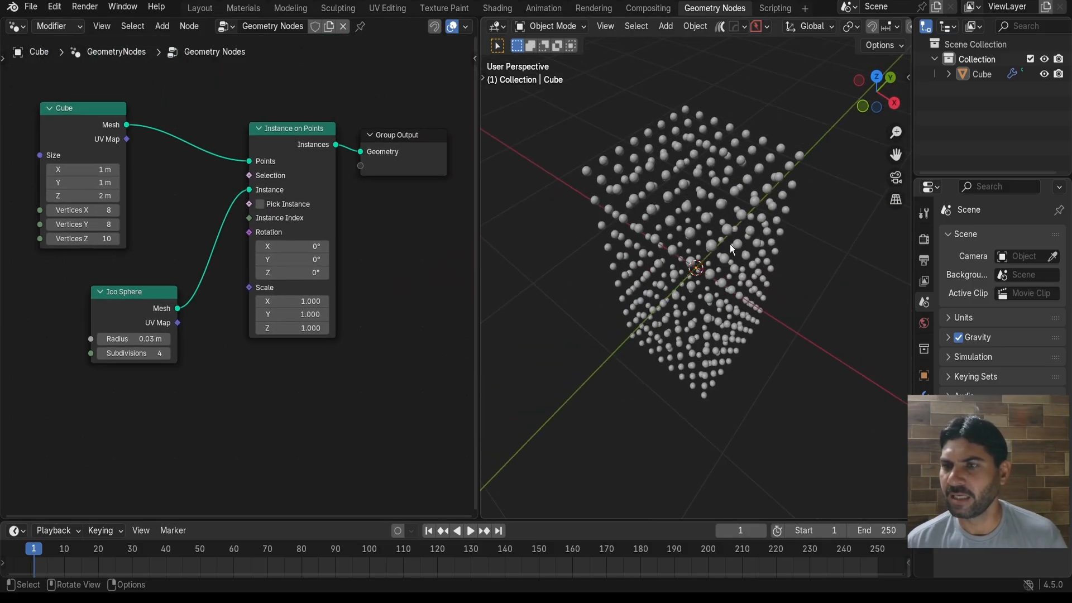
pyautogui.scroll(5, 729, 243)
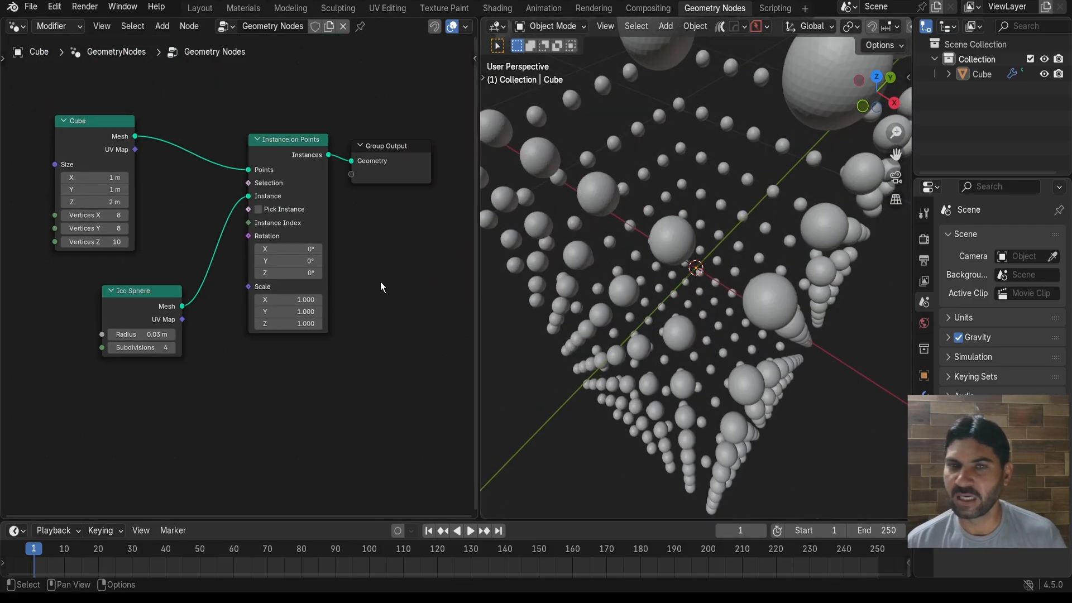
pyautogui.scroll(-2, 383, 287)
pyautogui.moveTo(383, 287); pyautogui.dragTo(266, 322, button='middle')
pyautogui.moveTo(276, 225); pyautogui.dragTo(399, 226)
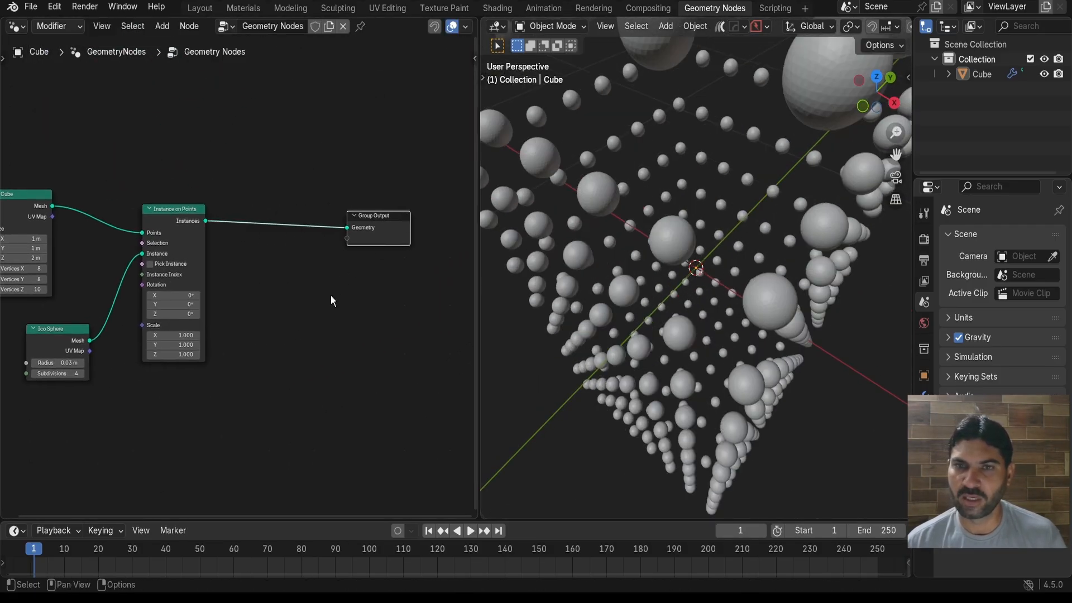
pyautogui.hotkey('shift', 'a')
pyautogui.write('sm')
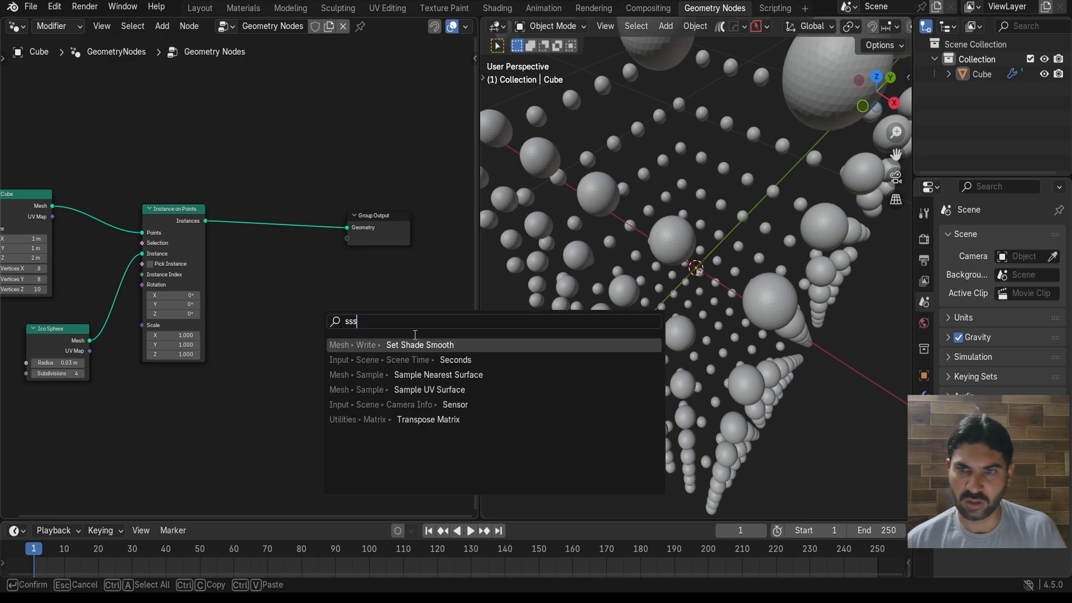
pyautogui.press('Return')
pyautogui.click(268, 196)
# Move the Set Shade Smooth and Group Output nodes together, widening the gap after Instance on Points
pyautogui.scroll(2, 240, 273)
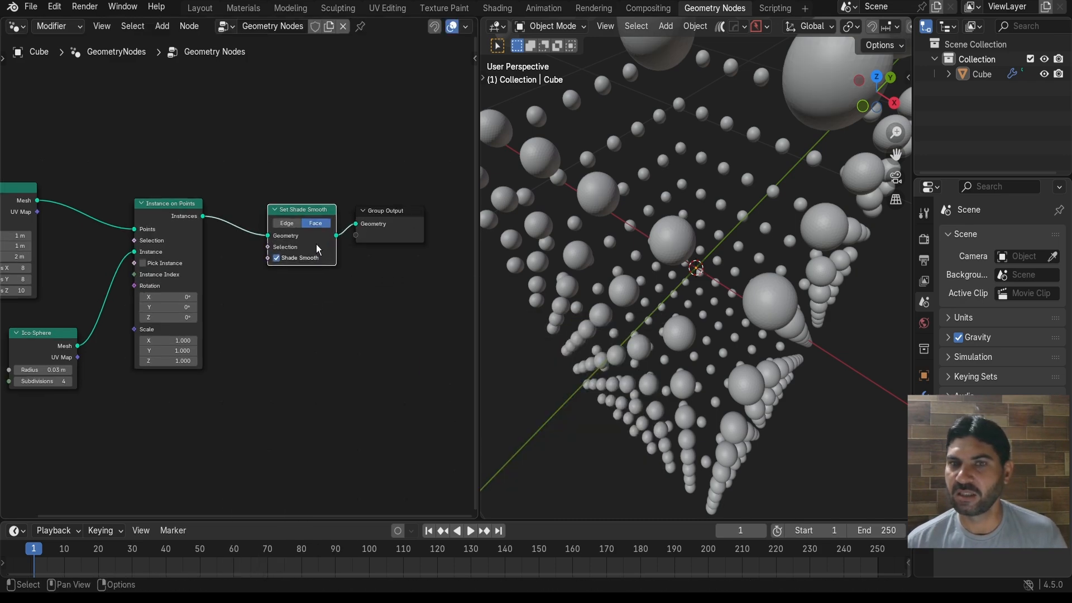
pyautogui.scroll(2, 643, 251)
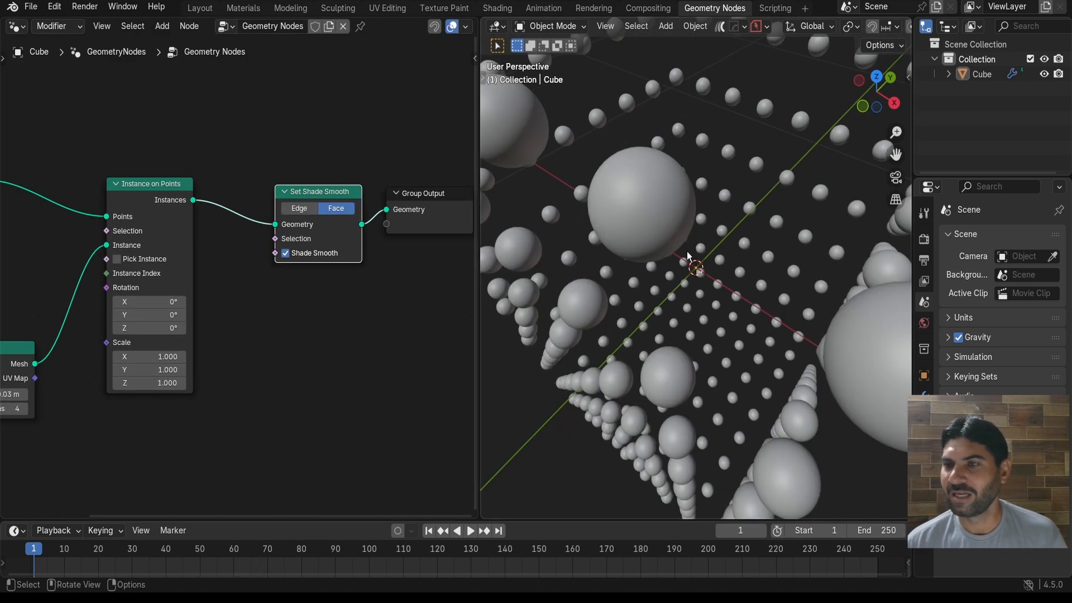
pyautogui.scroll(-8, 662, 233)
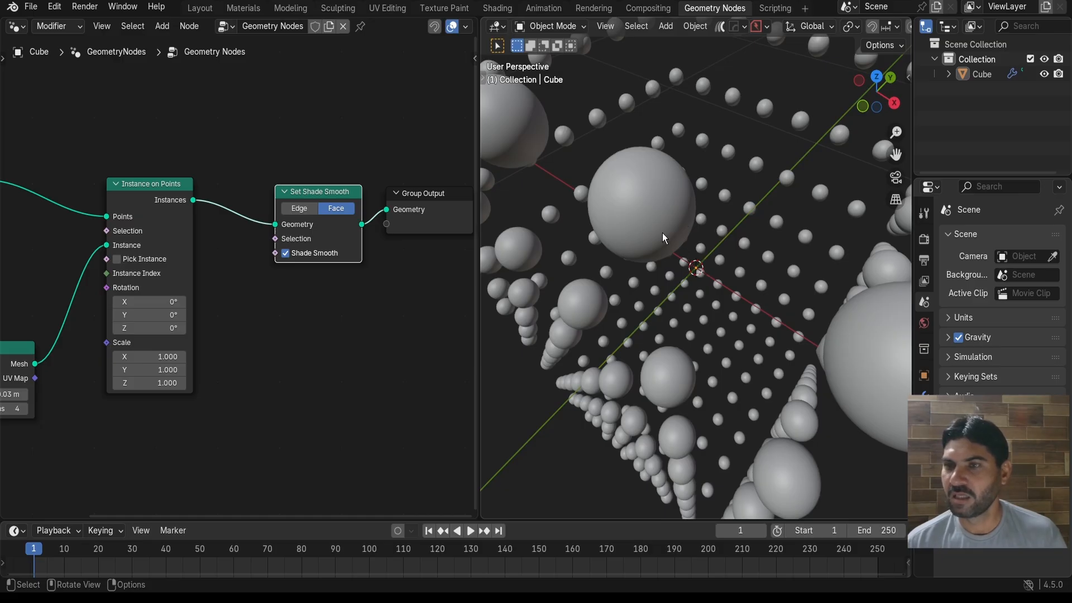
pyautogui.moveTo(667, 251); pyautogui.dragTo(677, 226, button='middle')
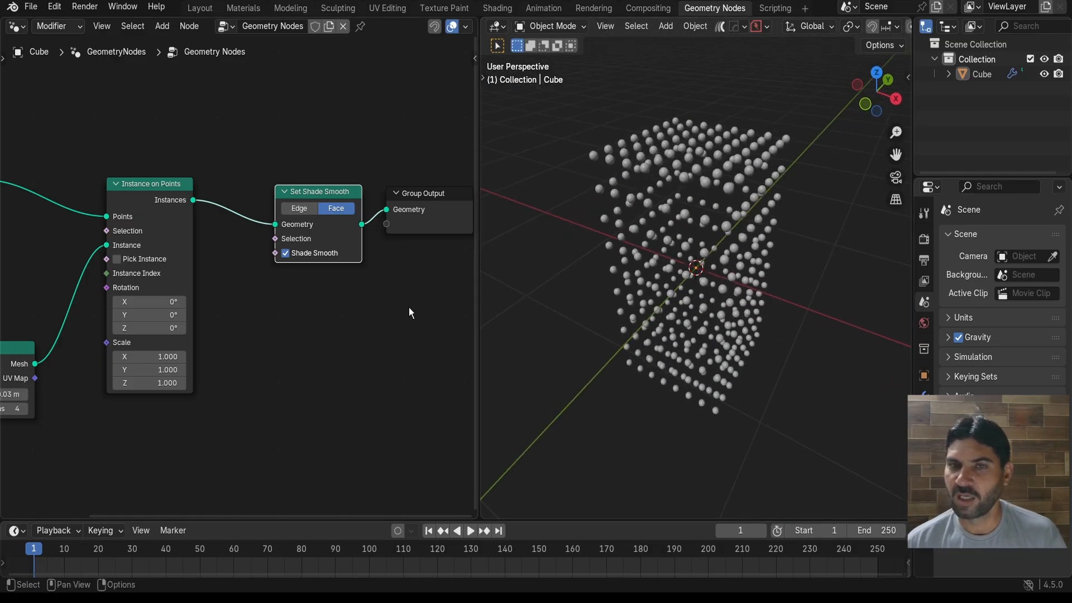
pyautogui.scroll(-3, 373, 318)
pyautogui.moveTo(257, 171); pyautogui.dragTo(342, 283)
pyautogui.moveTo(303, 222); pyautogui.dragTo(361, 223)
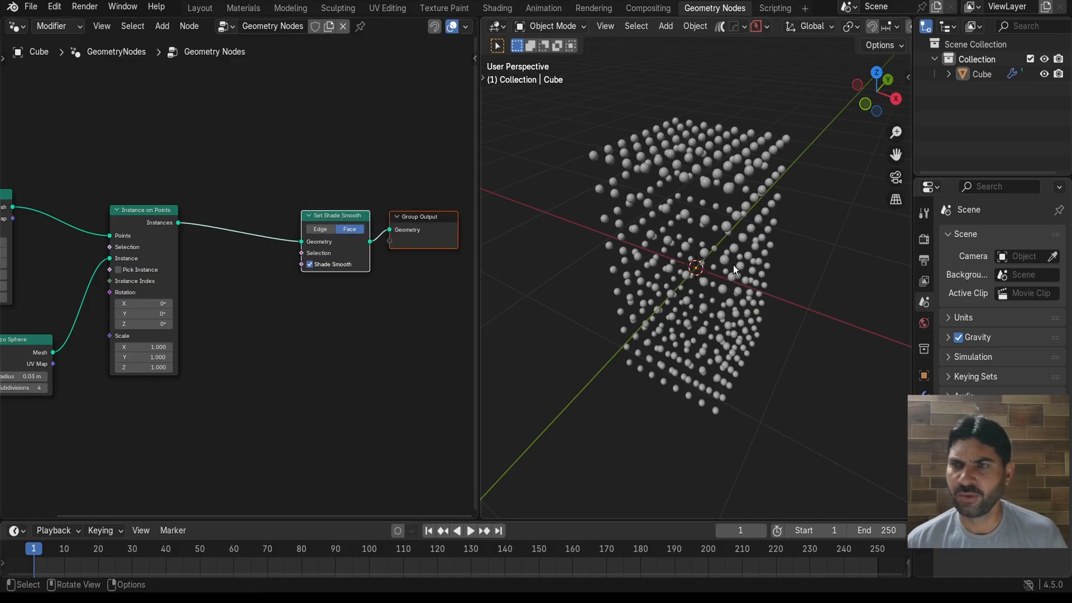
# Insert a Scale Instances node between Instance on Points and Set Shade Smooth
pyautogui.moveTo(732, 265); pyautogui.dragTo(678, 256, button='middle')
pyautogui.moveTo(352, 346); pyautogui.dragTo(391, 306, button='middle')
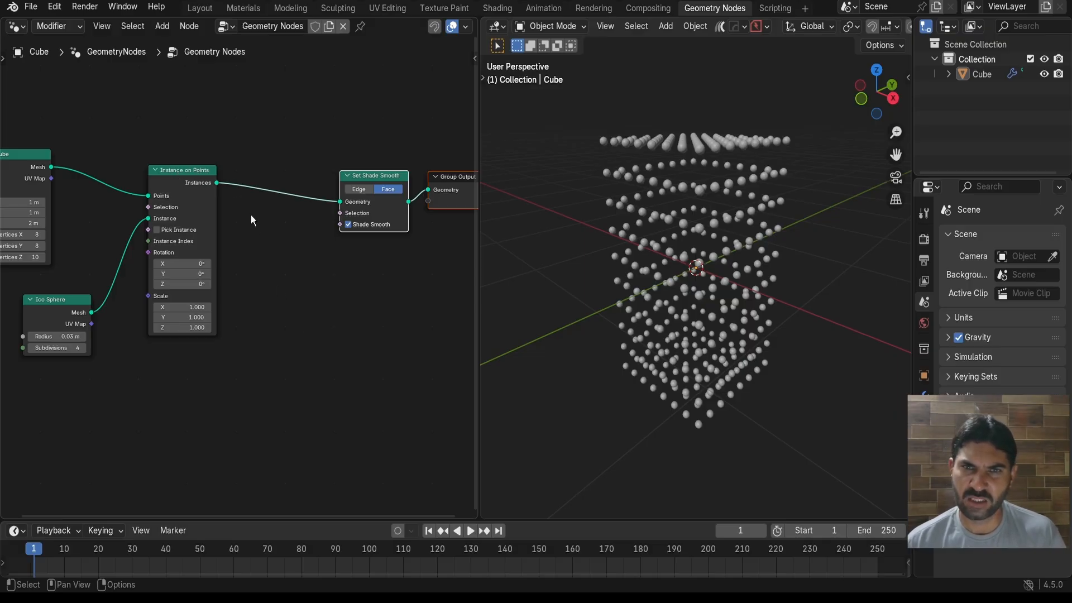
pyautogui.scroll(2, 333, 350)
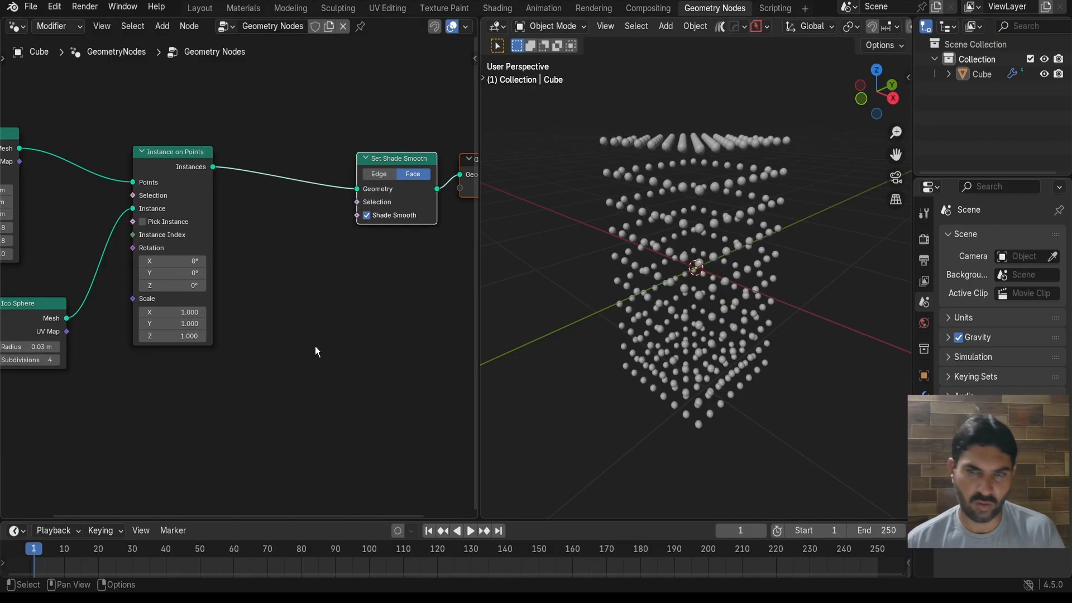
pyautogui.hotkey('shift', 'a')
pyautogui.moveTo(316, 351)
pyautogui.write('scal')
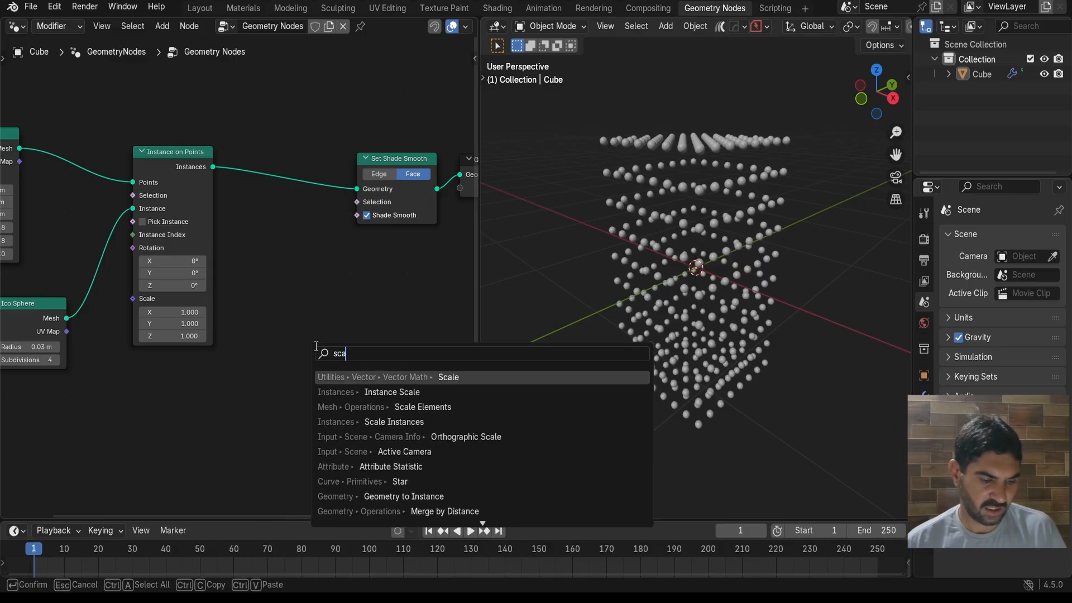
pyautogui.click(374, 420)
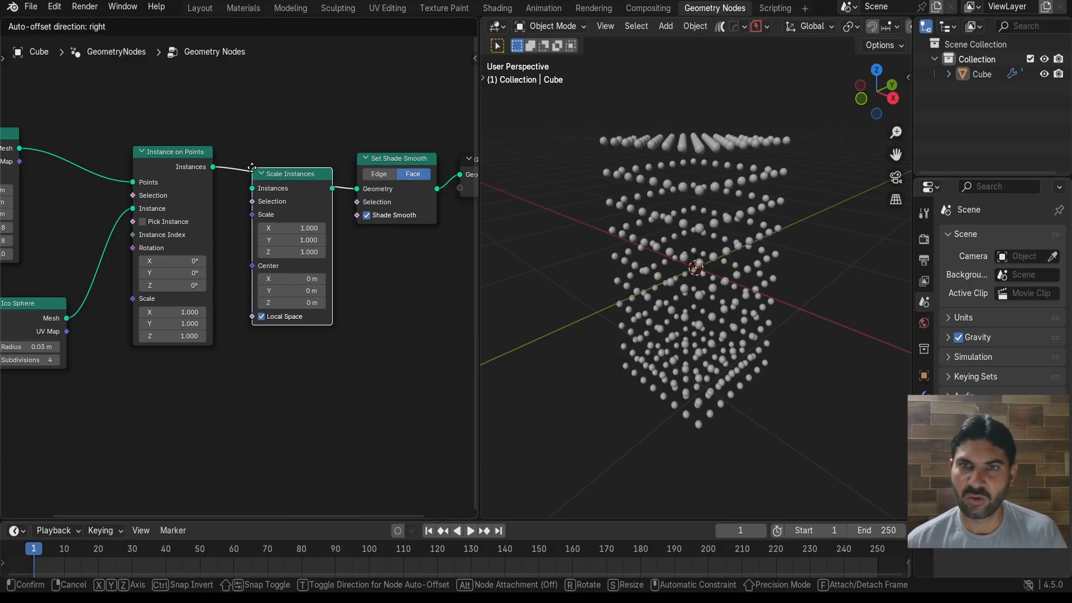
pyautogui.click(348, 344)
# Add a Plain Axes empty at the centre of the sphere grid in the 3D viewport
pyautogui.moveTo(352, 353); pyautogui.dragTo(407, 327, button='middle')
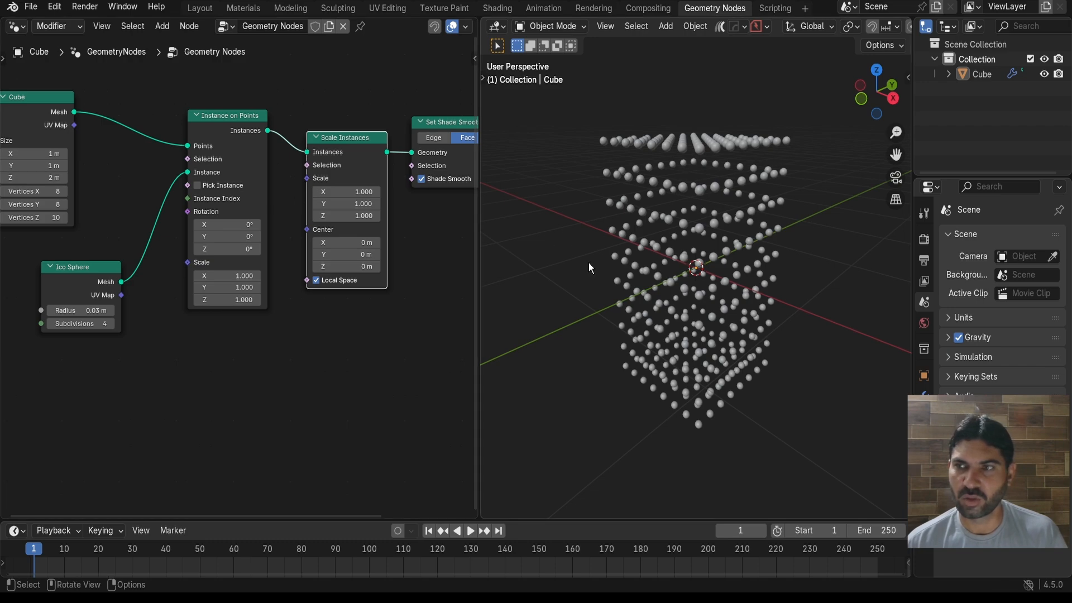
pyautogui.scroll(-3, 358, 363)
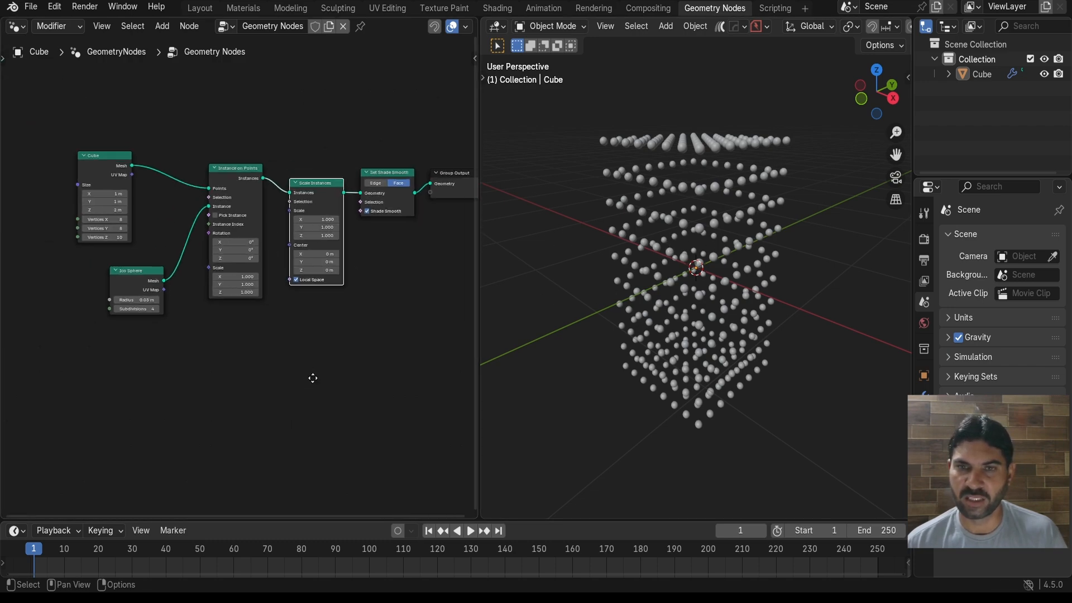
pyautogui.scroll(2, 741, 304)
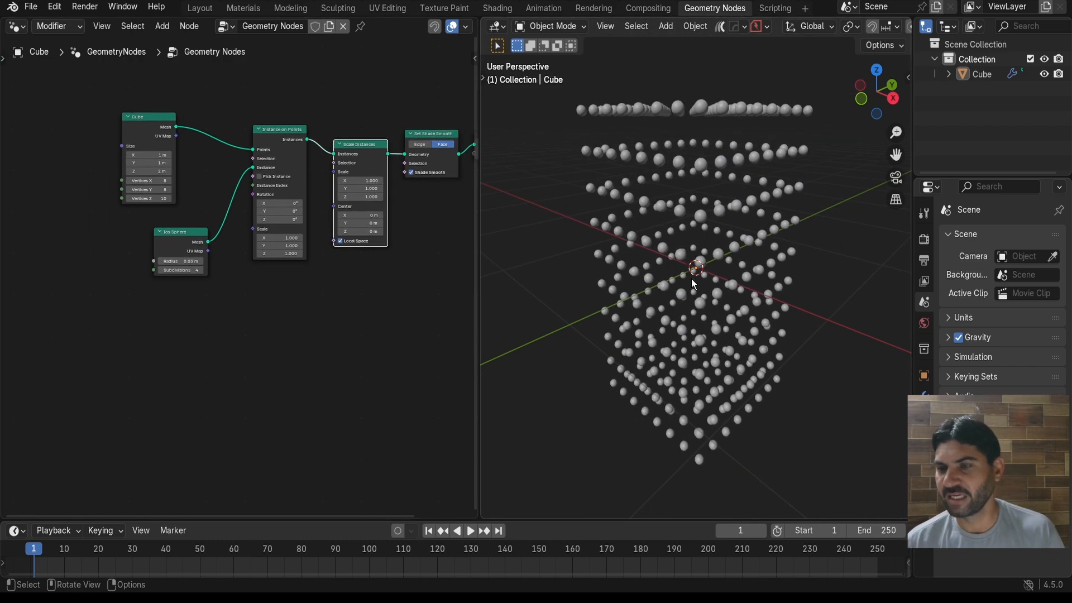
pyautogui.scroll(-2, 690, 286)
pyautogui.hotkey('shift', 'a')
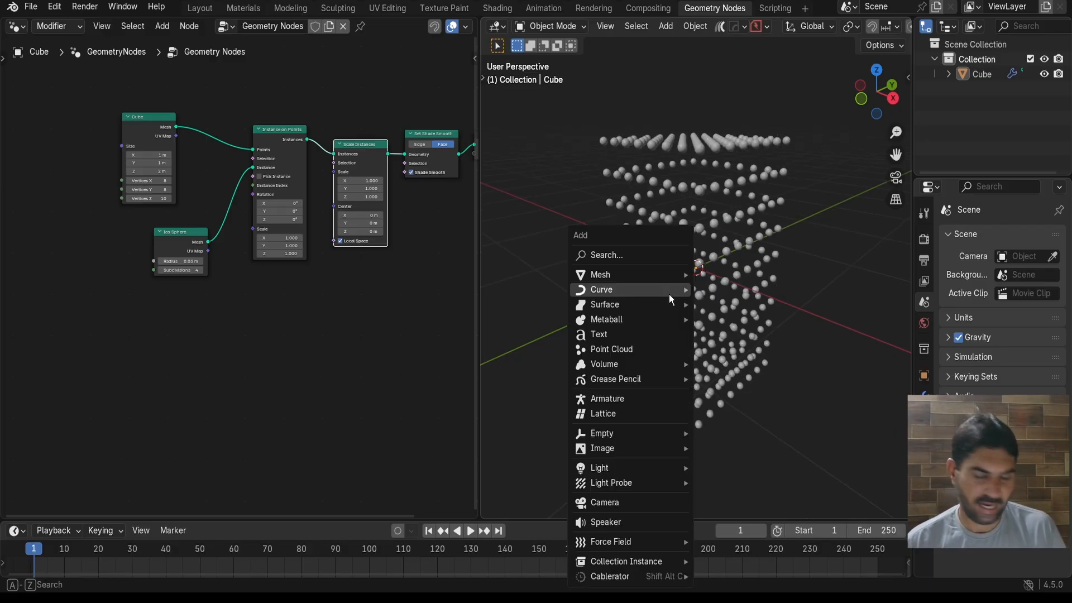
pyautogui.moveTo(649, 436)
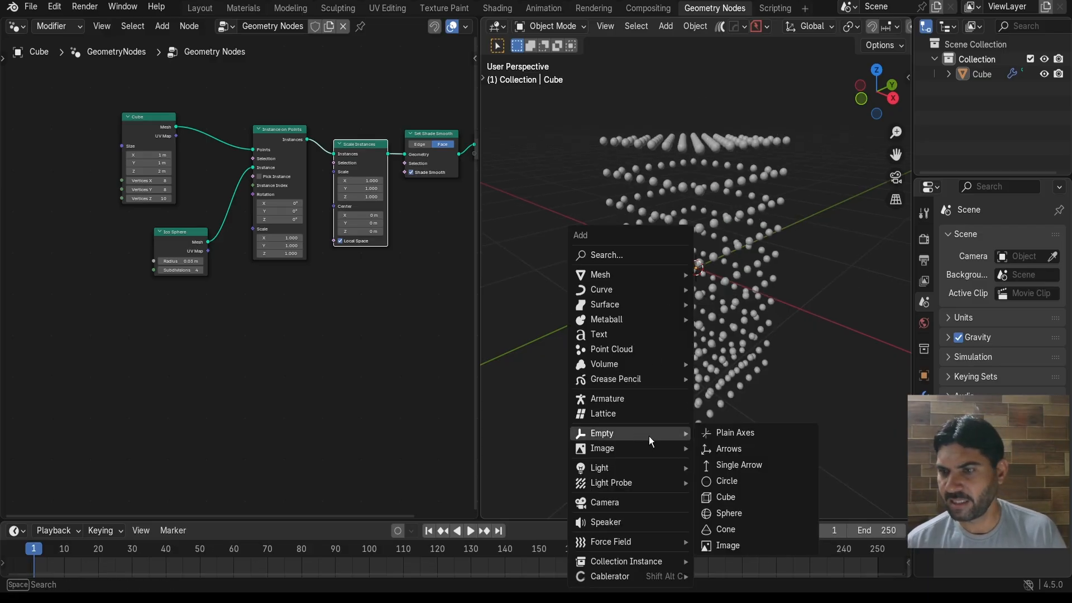
pyautogui.click(738, 436)
# Scale the Plain Axes empty down to a small marker within the sphere grid and apply its scale
pyautogui.moveTo(752, 400); pyautogui.dragTo(725, 320, button='middle')
pyautogui.press('s')
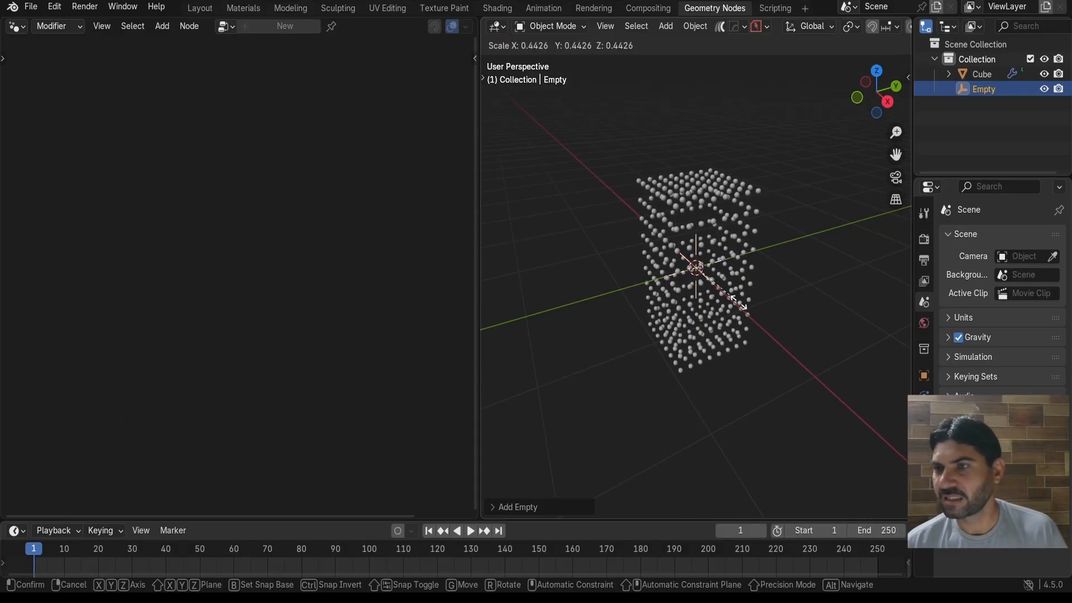
pyautogui.click(719, 291)
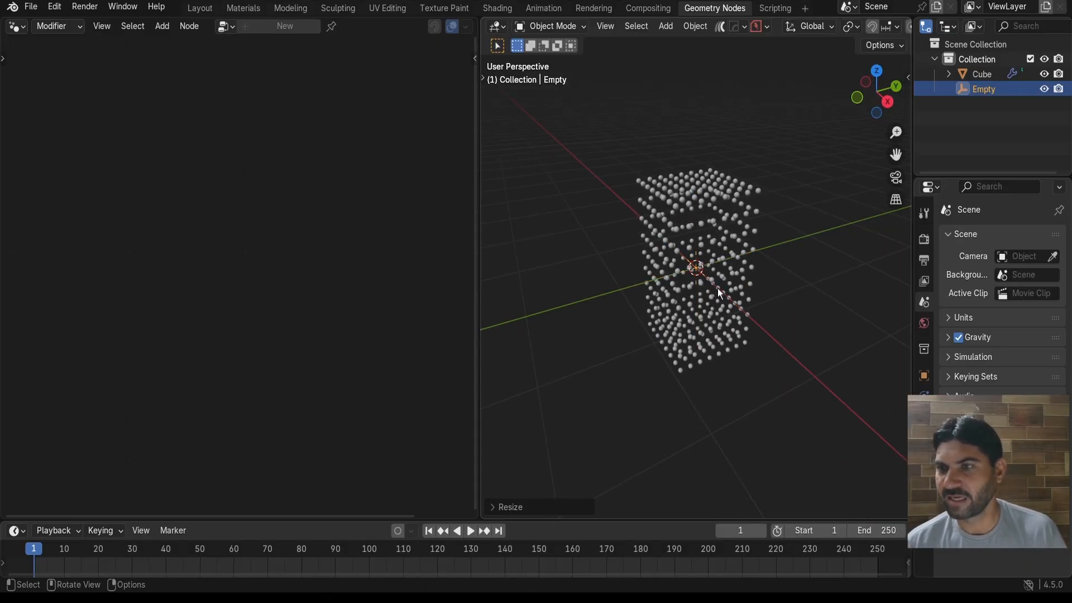
pyautogui.hotkey('ctrl', 'a')
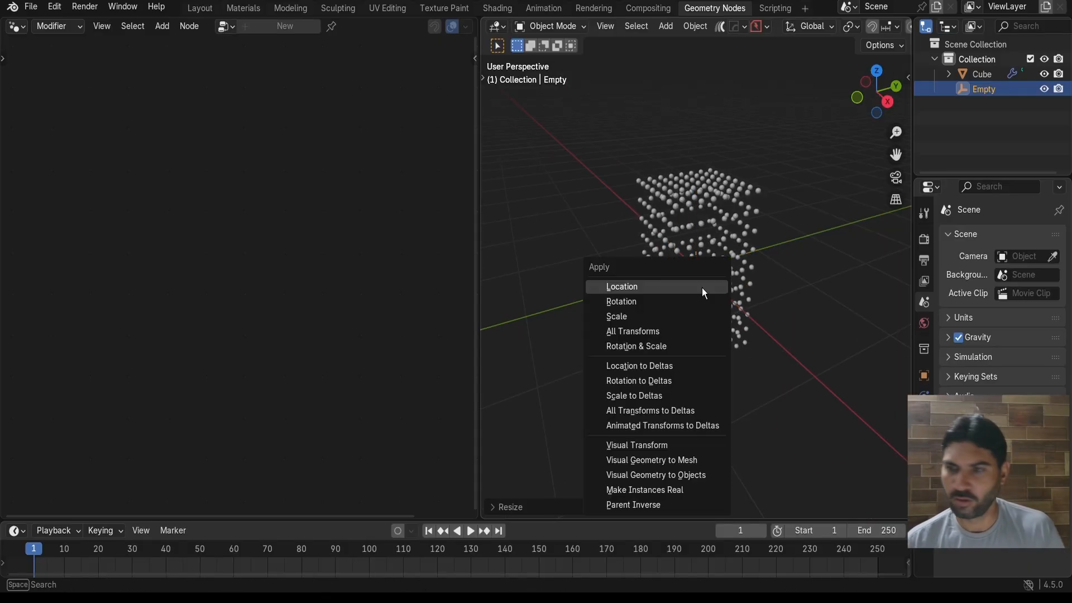
pyautogui.click(658, 316)
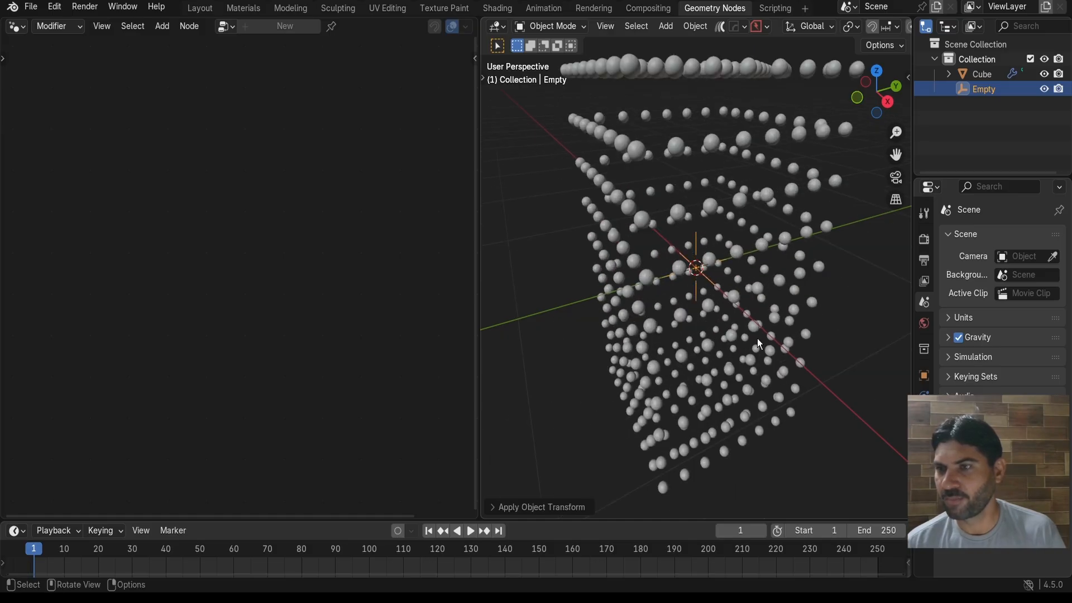
# Move the empty about -0.33 m along the global Y axis, toward one side of the sphere grid
pyautogui.moveTo(763, 335)
pyautogui.mouseDown(button='middle')
pyautogui.moveTo(801, 314)
pyautogui.moveTo(766, 315)
pyautogui.mouseUp(button='middle')
pyautogui.moveTo(762, 249); pyautogui.dragTo(713, 282, button='middle')
pyautogui.scroll(4, 704, 273)
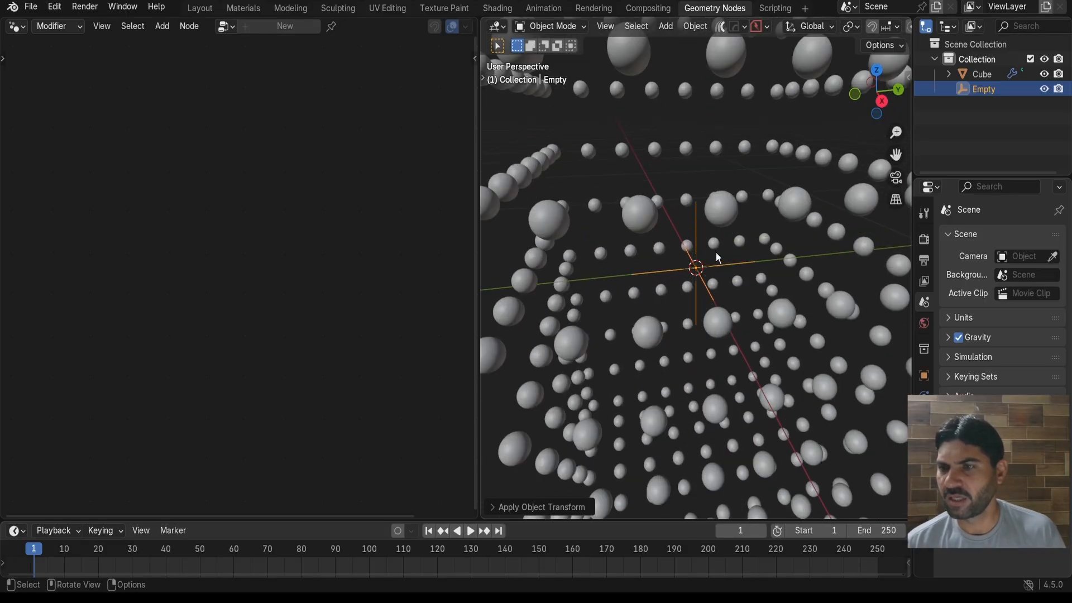
pyautogui.scroll(-4, 726, 315)
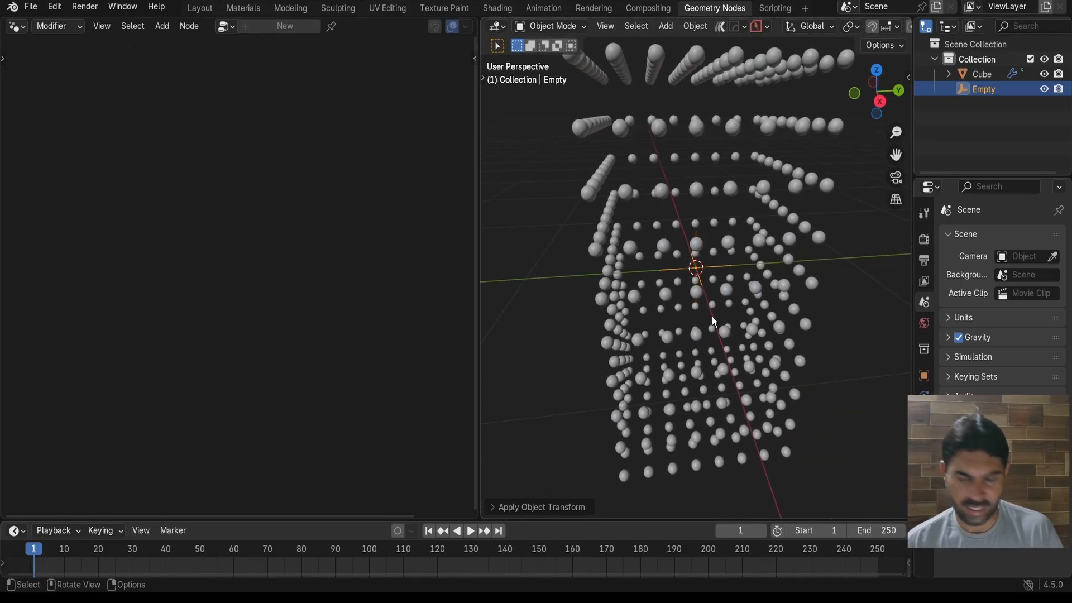
pyautogui.press('g')
pyautogui.press('y')
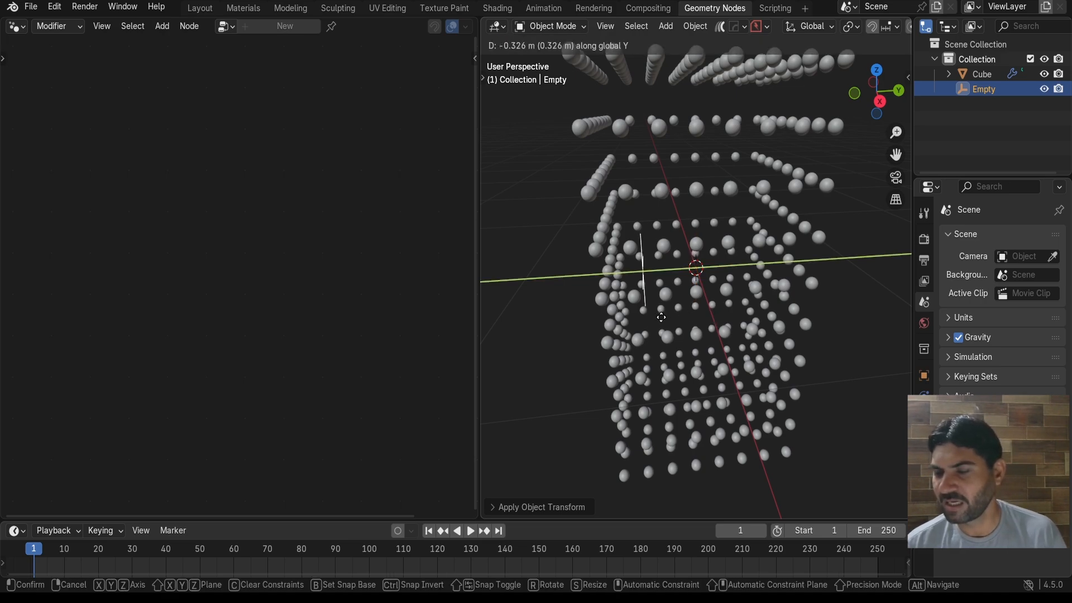
pyautogui.click(661, 317)
pyautogui.scroll(-5, 703, 281)
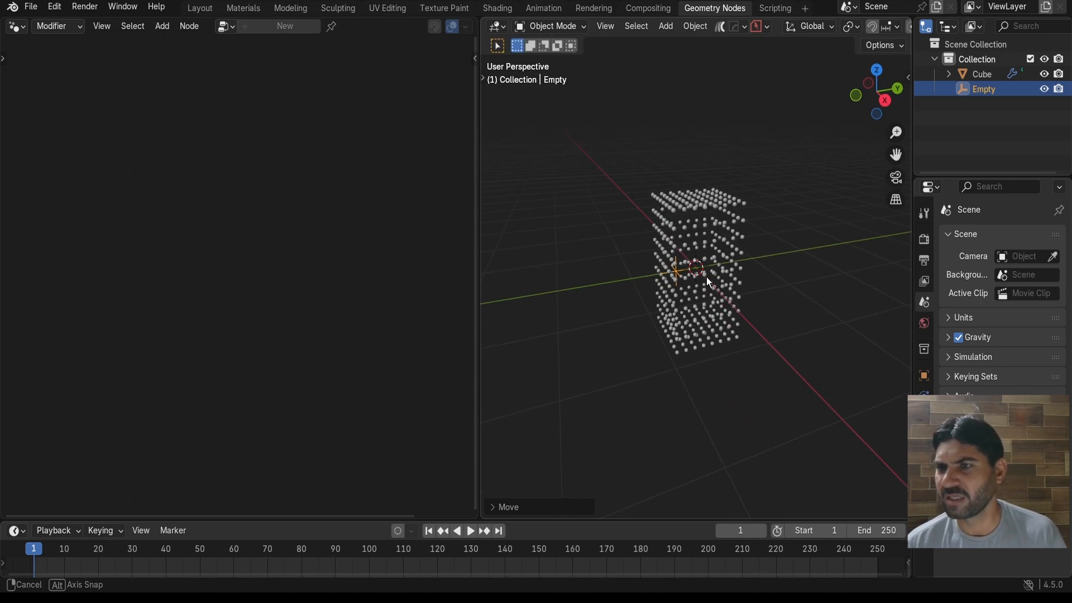
# Bring the empty into the Cube's node tree as an Object Info node, placed below the Ico Sphere node
pyautogui.click(712, 201)
pyautogui.click(963, 97)
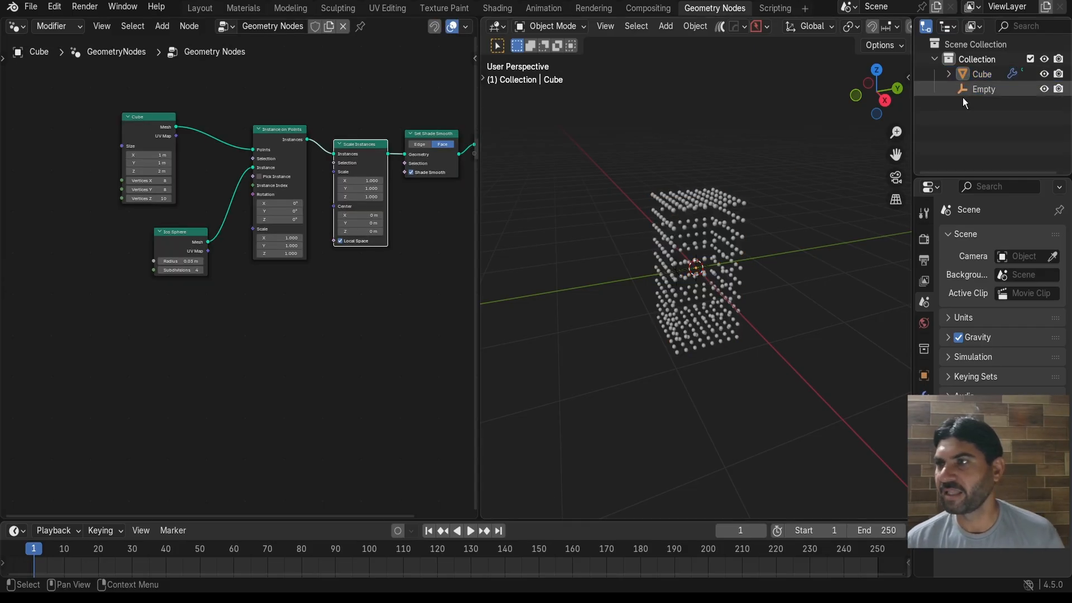
pyautogui.moveTo(990, 90); pyautogui.dragTo(75, 350)
pyautogui.scroll(4, 205, 356)
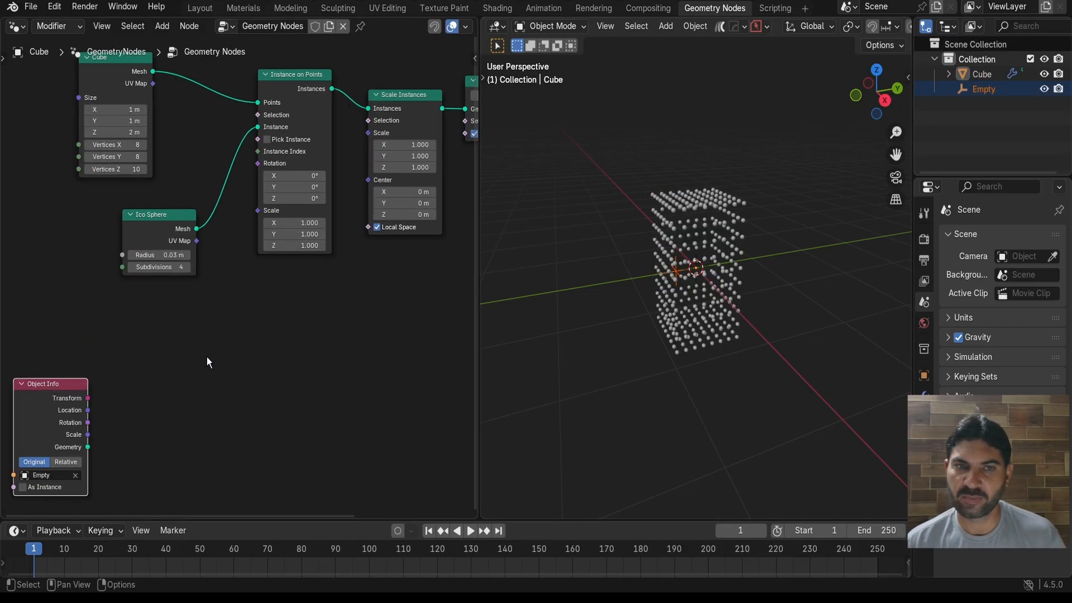
# Add a Mesh Line node next to the Object Info node
pyautogui.scroll(-3, 207, 356)
pyautogui.moveTo(209, 321); pyautogui.dragTo(226, 212, button='middle')
pyautogui.scroll(2, 232, 301)
pyautogui.scroll(-1, 240, 307)
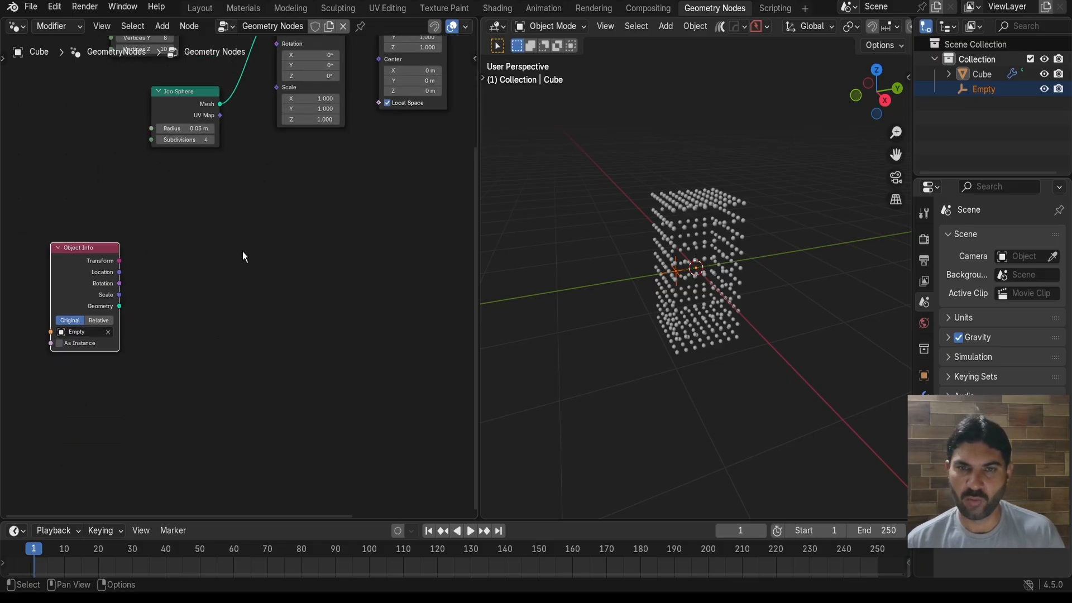
pyautogui.moveTo(246, 324); pyautogui.dragTo(220, 353, button='middle')
pyautogui.scroll(2, 261, 327)
pyautogui.scroll(-1, 262, 328)
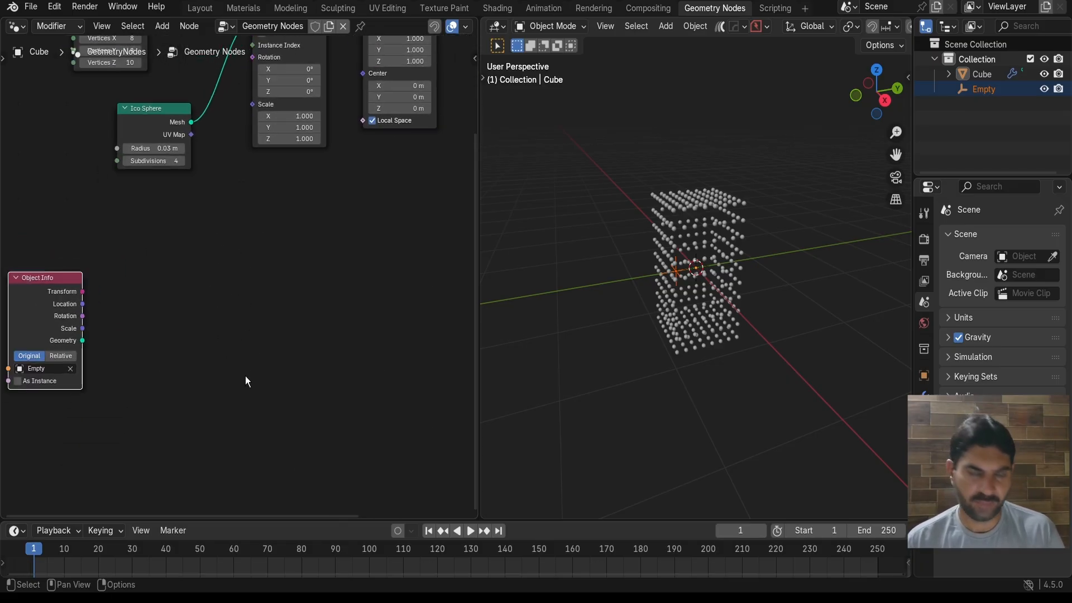
pyautogui.click(245, 376)
pyautogui.hotkey('shift', 'a')
pyautogui.write('me')
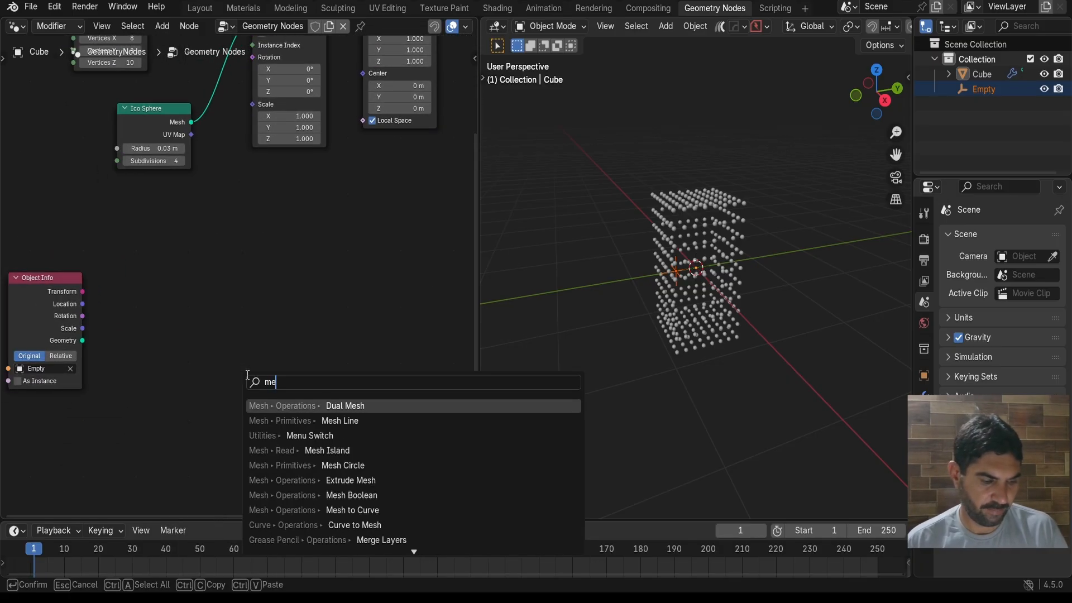
pyautogui.write('sh')
pyautogui.press('Down')
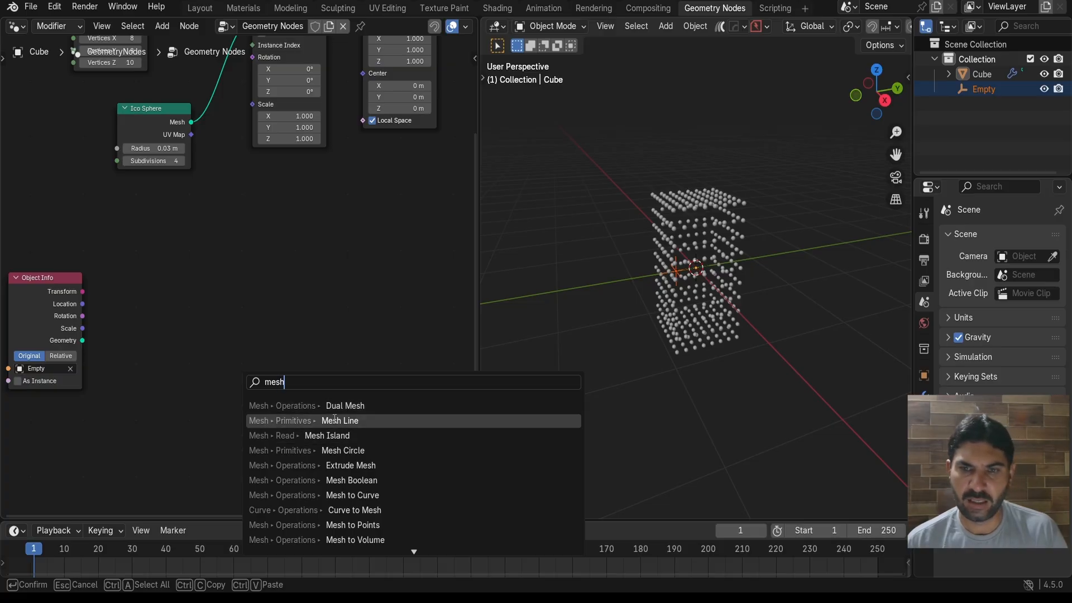
pyautogui.press('Return')
pyautogui.click(237, 299)
pyautogui.scroll(2, 237, 299)
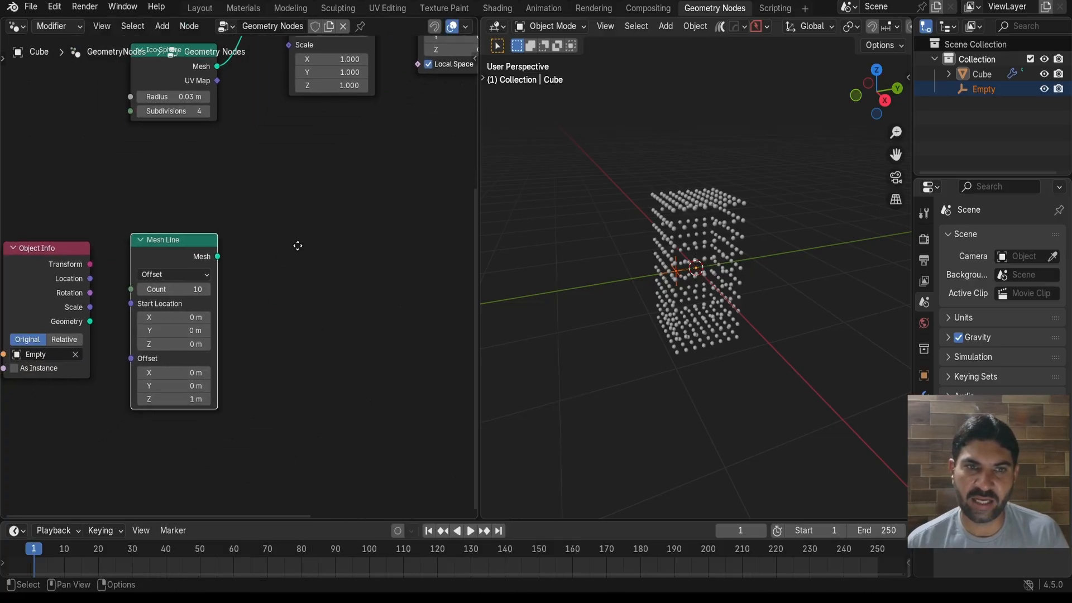
# Link the Object Info Location to the Mesh Line's Start Location and set the line's Count to 1
pyautogui.moveTo(92, 277); pyautogui.dragTo(133, 303)
pyautogui.scroll(1, 224, 306)
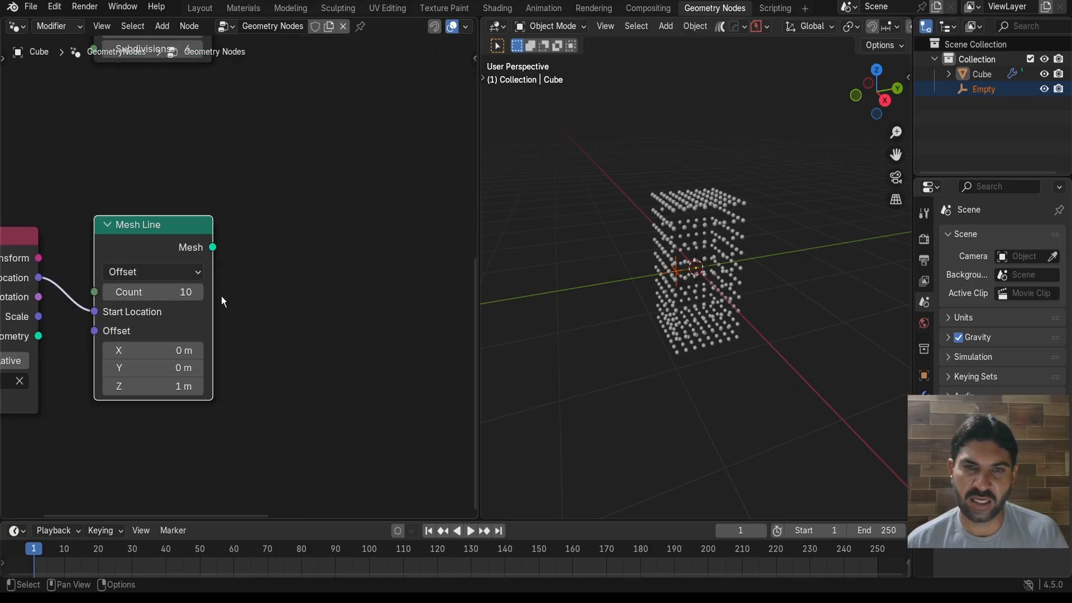
pyautogui.click(191, 288)
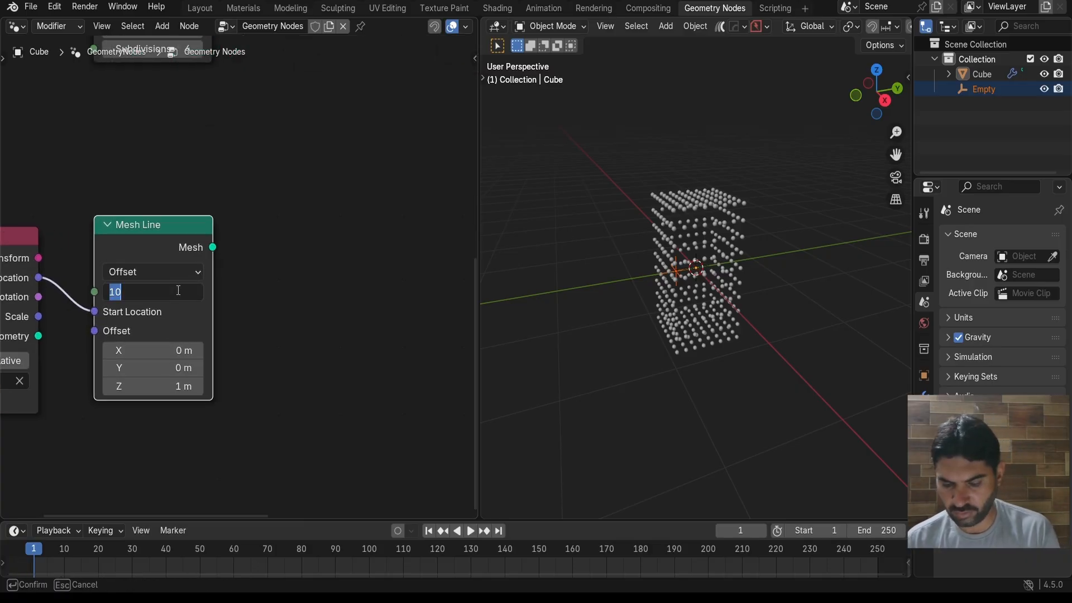
pyautogui.write('1')
pyautogui.press('Return')
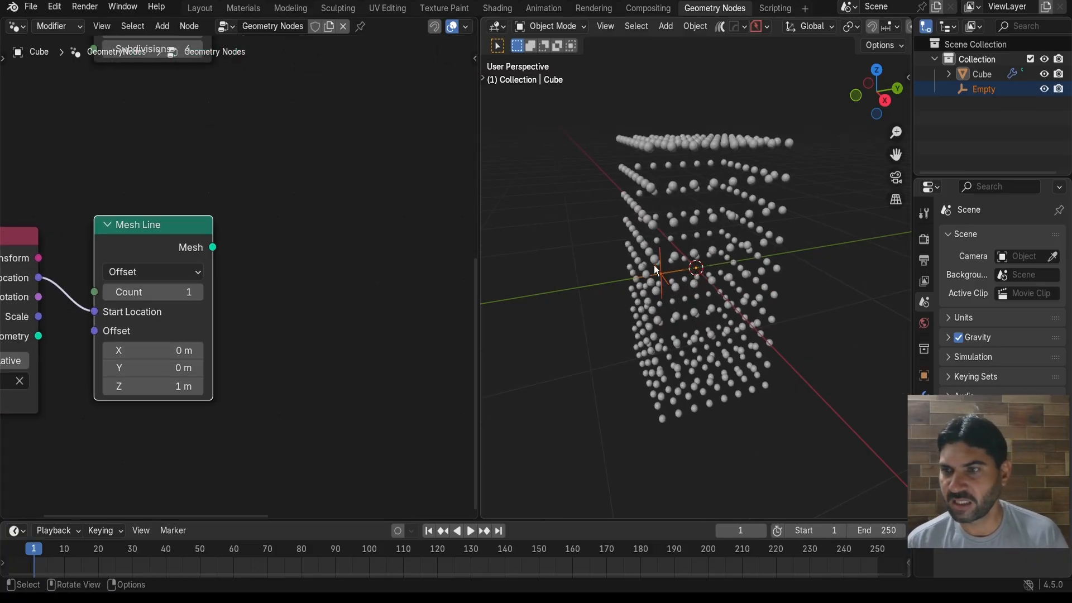
pyautogui.scroll(-6, 232, 299)
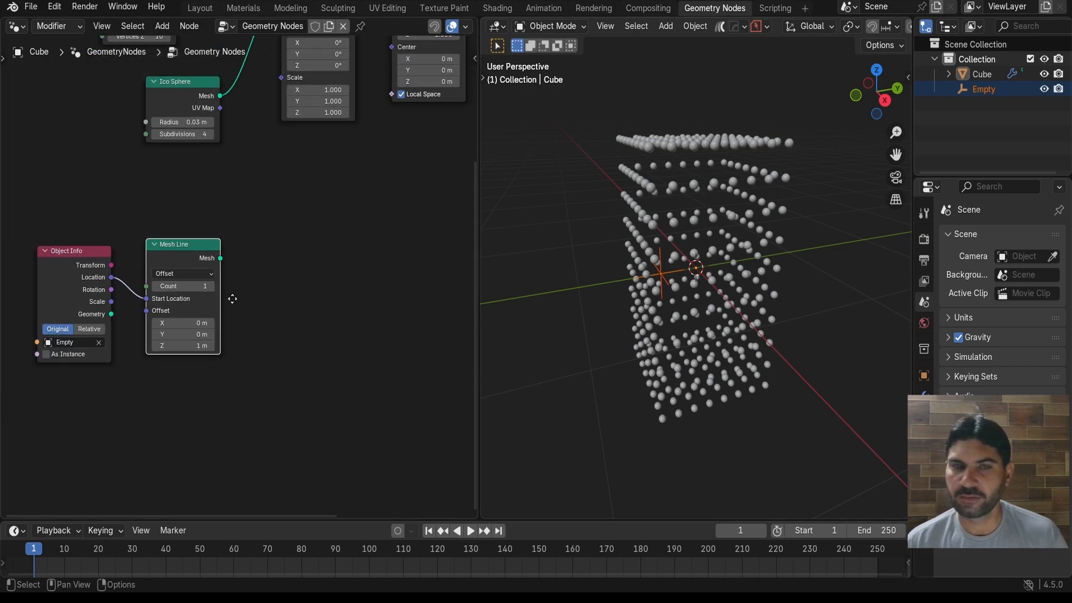
# Add a Geometry Proximity node after the Mesh Line node
pyautogui.moveTo(233, 299); pyautogui.dragTo(182, 315, button='middle')
pyautogui.scroll(1, 694, 173)
pyautogui.scroll(-2, 242, 267)
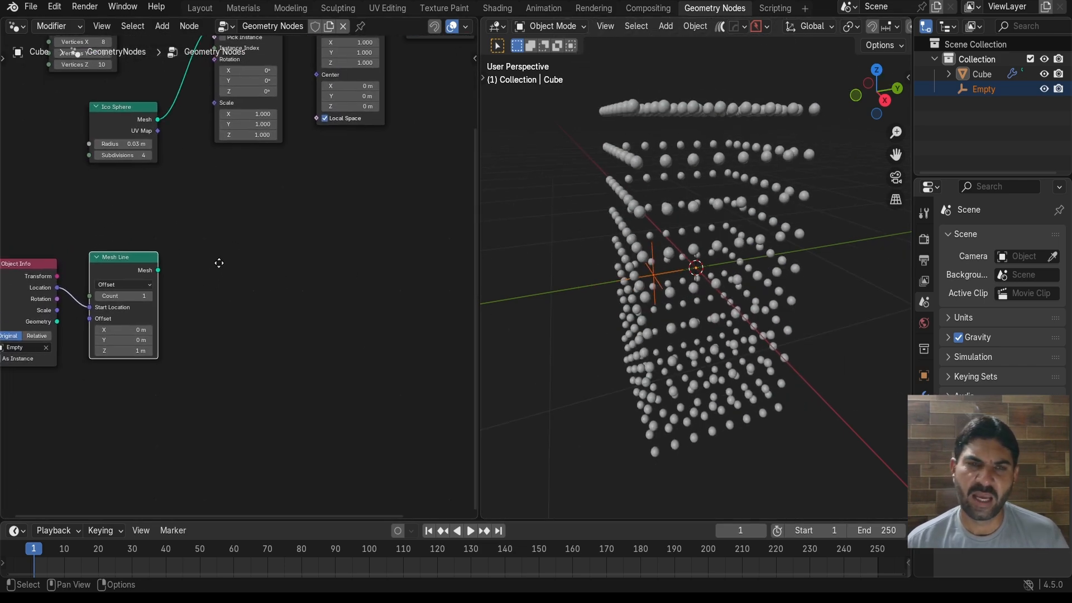
pyautogui.scroll(1, 210, 282)
pyautogui.hotkey('shift', 'a')
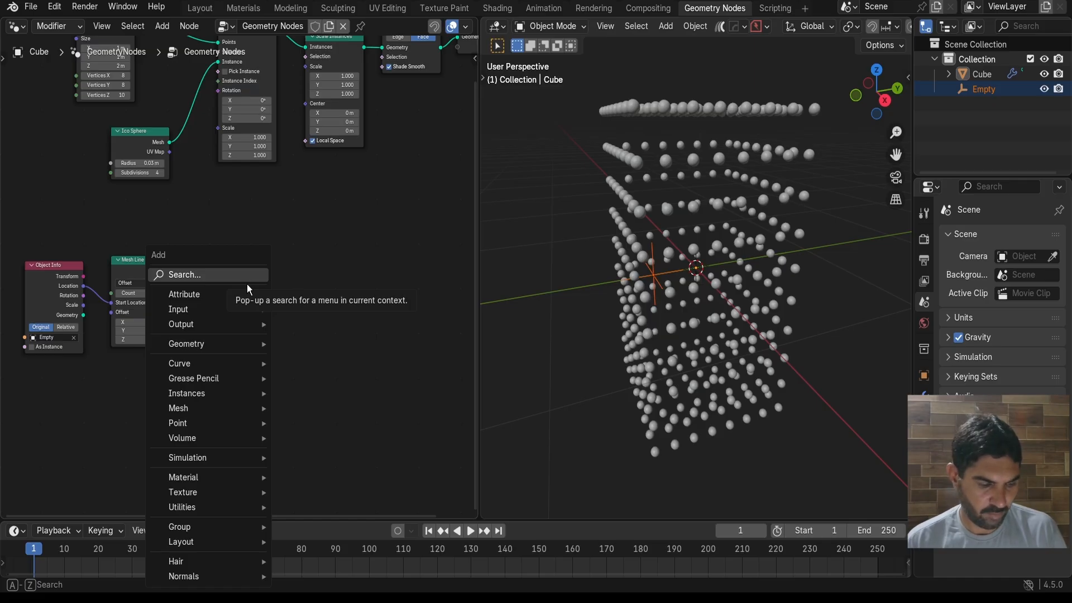
pyautogui.write('geo')
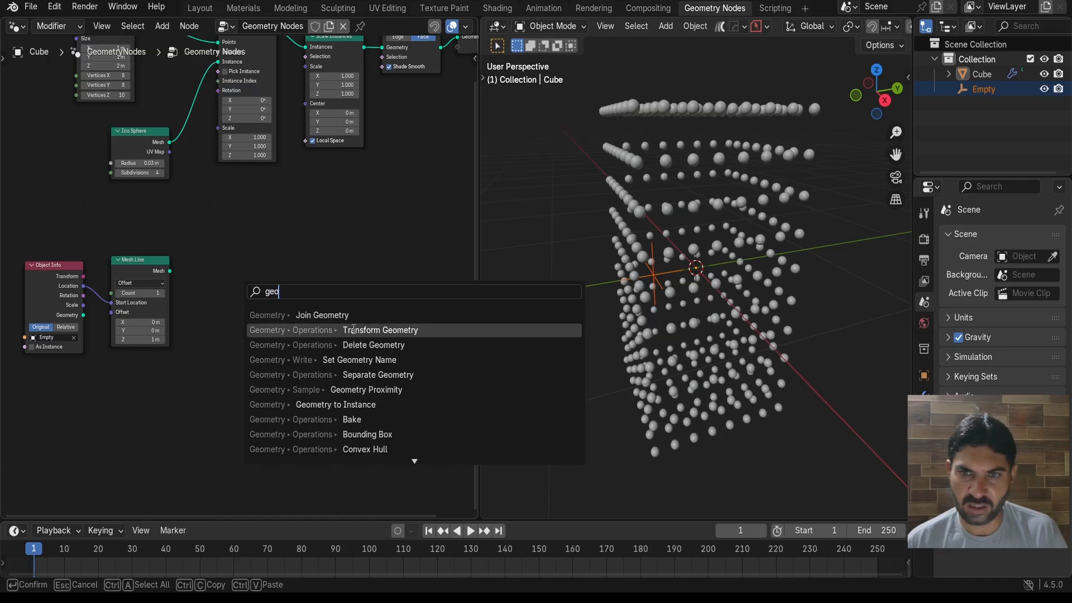
pyautogui.click(366, 389)
pyautogui.click(210, 250)
pyautogui.scroll(2, 208, 250)
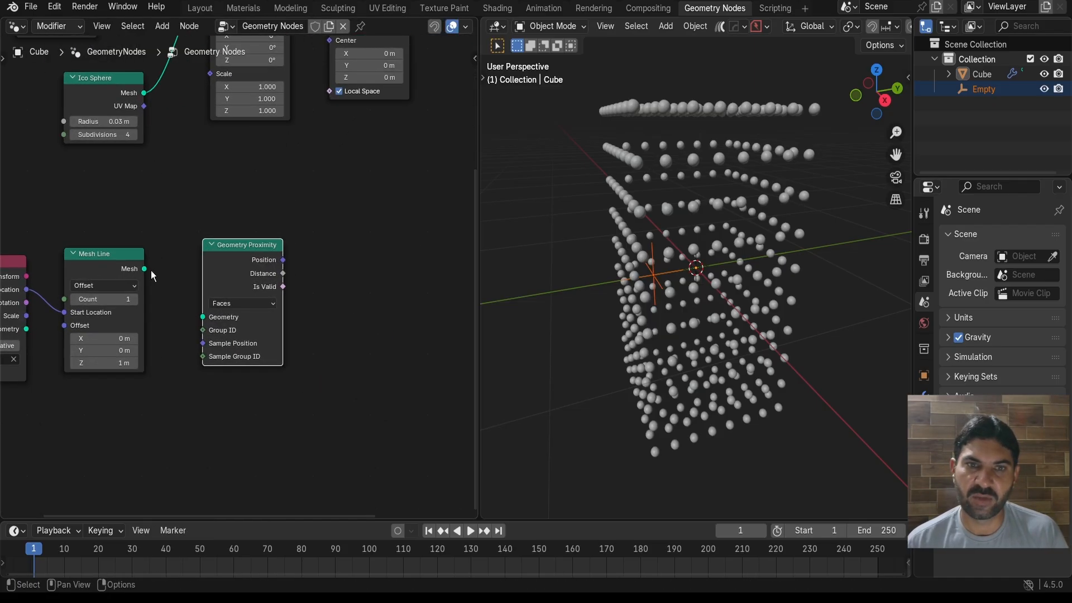
# Link the Mesh Line's Mesh to Geometry Proximity's Geometry input, set the target to Points, and place the node closer to the Mesh Line
pyautogui.moveTo(145, 269); pyautogui.dragTo(156, 286)
pyautogui.moveTo(190, 317); pyautogui.dragTo(197, 317)
pyautogui.scroll(2, 310, 291)
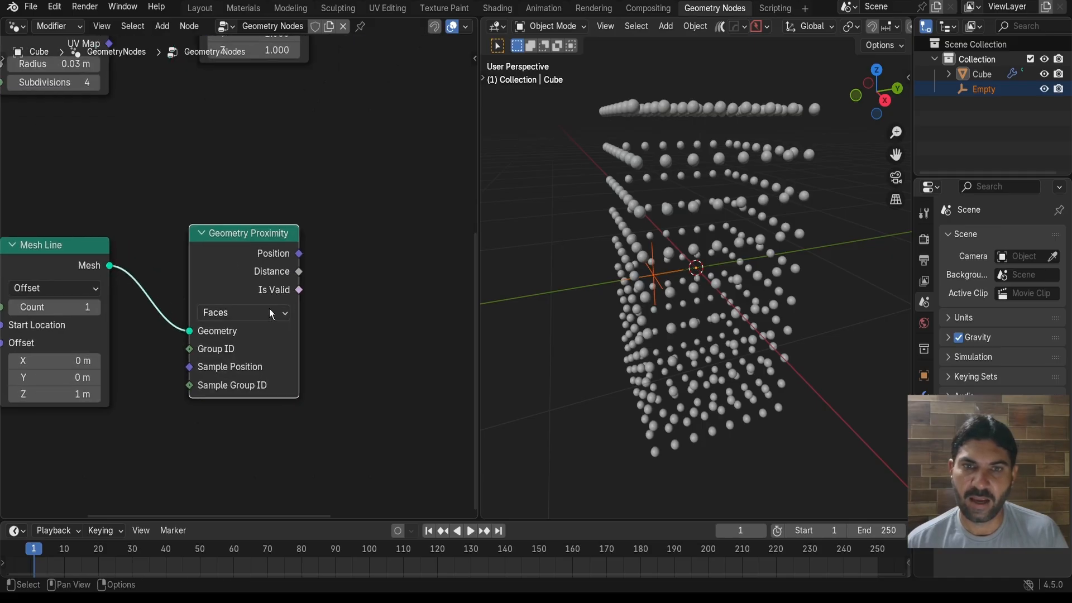
pyautogui.click(266, 313)
pyautogui.click(256, 353)
pyautogui.moveTo(233, 233); pyautogui.dragTo(192, 243)
pyautogui.moveTo(585, 227); pyautogui.dragTo(661, 243, button='middle')
pyautogui.scroll(-2, 345, 208)
pyautogui.moveTo(345, 208); pyautogui.dragTo(336, 368, button='middle')
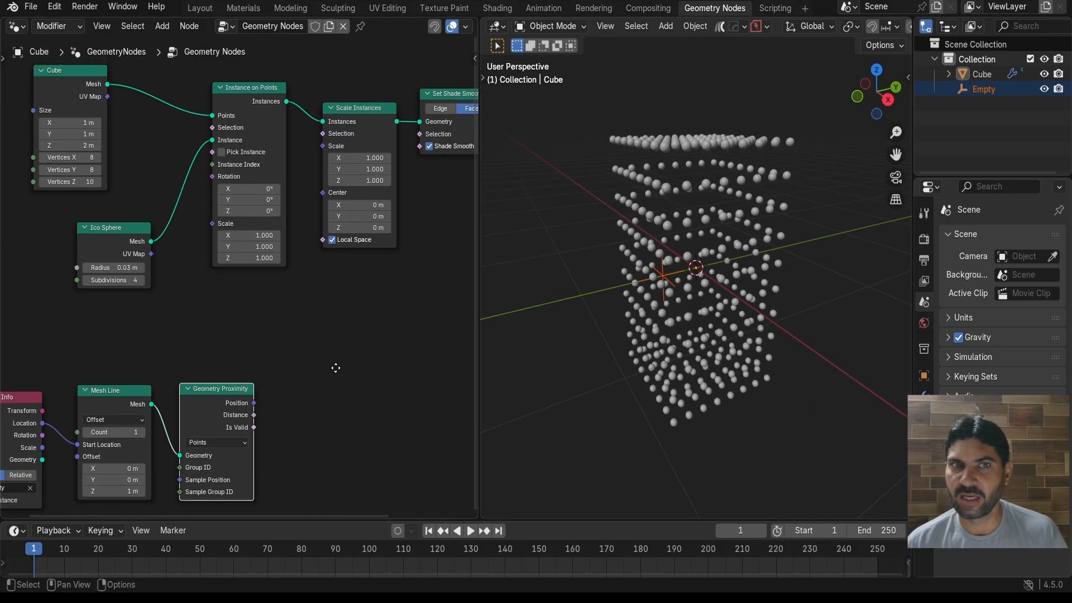
# Link the Geometry Proximity Distance to the Scale input of Scale Instances and inspect the spheres around the empty
pyautogui.scroll(4, 671, 226)
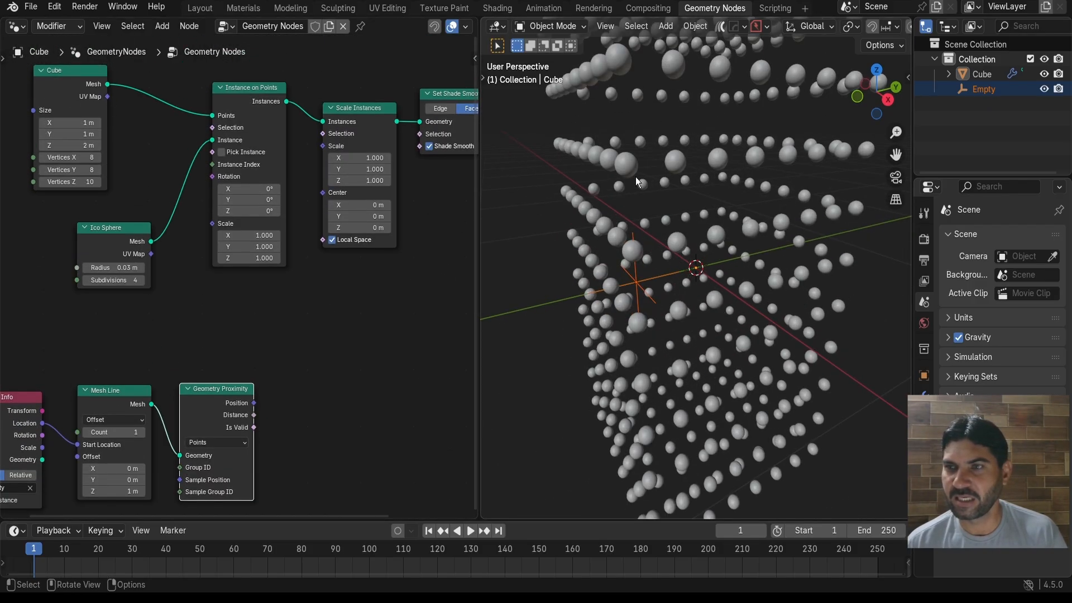
pyautogui.scroll(-1, 337, 343)
pyautogui.scroll(-5, 337, 343)
pyautogui.moveTo(329, 349); pyautogui.dragTo(265, 367, button='middle')
pyautogui.scroll(5, 312, 276)
pyautogui.scroll(-1, 311, 276)
pyautogui.moveTo(173, 394); pyautogui.dragTo(238, 171)
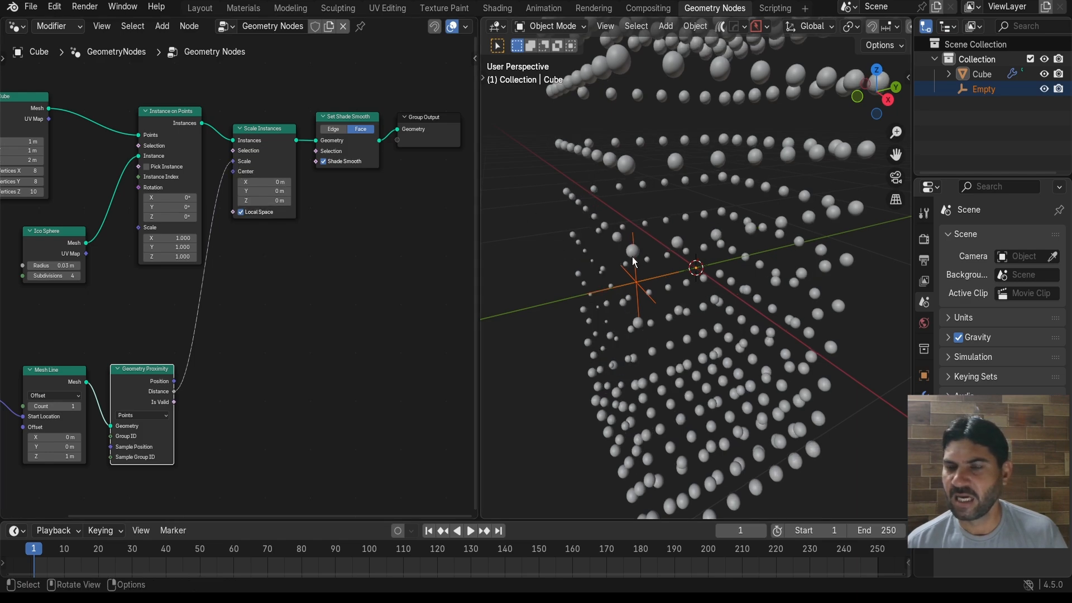
pyautogui.scroll(-3, 633, 257)
pyautogui.moveTo(633, 256); pyautogui.dragTo(667, 246, button='middle')
pyautogui.scroll(4, 664, 292)
pyautogui.scroll(-2, 595, 273)
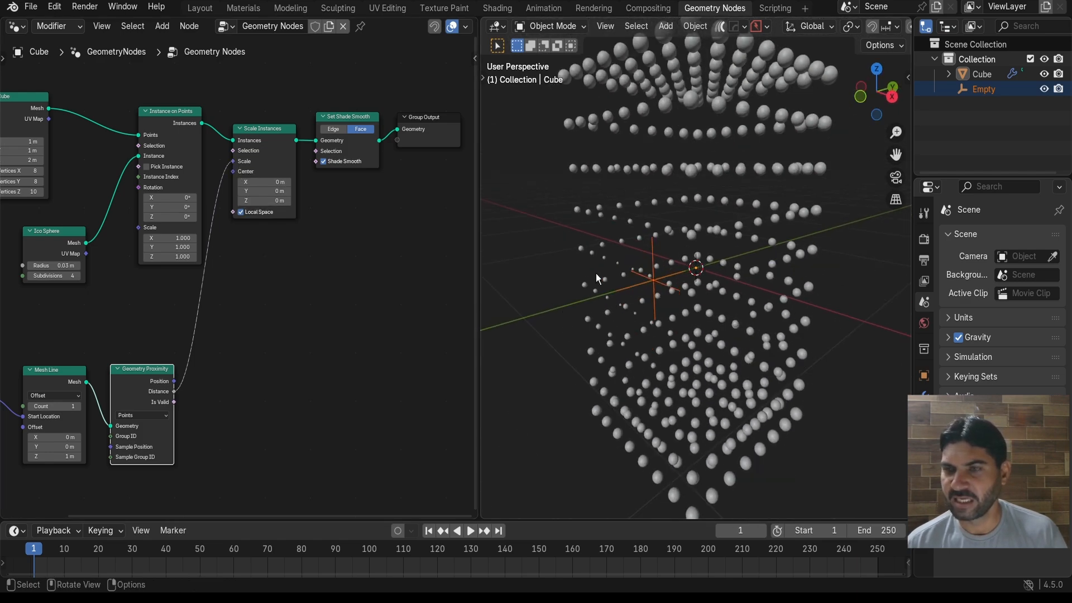
# Insert a Map Range node on the link between Geometry Proximity's Distance and Scale Instances' Scale
pyautogui.scroll(-4, 301, 280)
pyautogui.moveTo(302, 280); pyautogui.dragTo(417, 295, button='middle')
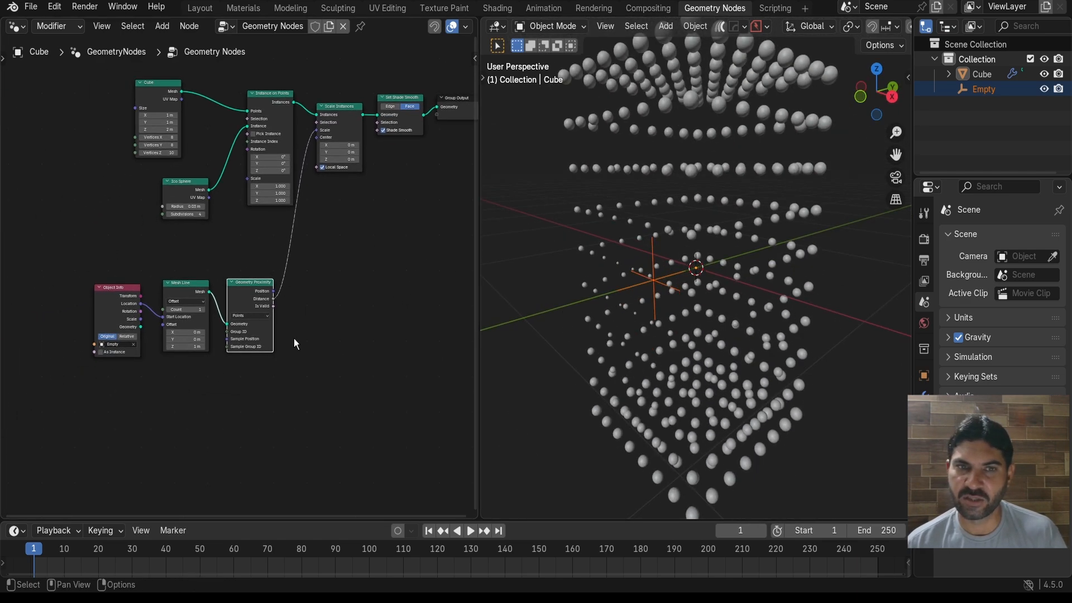
pyautogui.scroll(2, 380, 345)
pyautogui.moveTo(380, 345); pyautogui.dragTo(330, 346, button='middle')
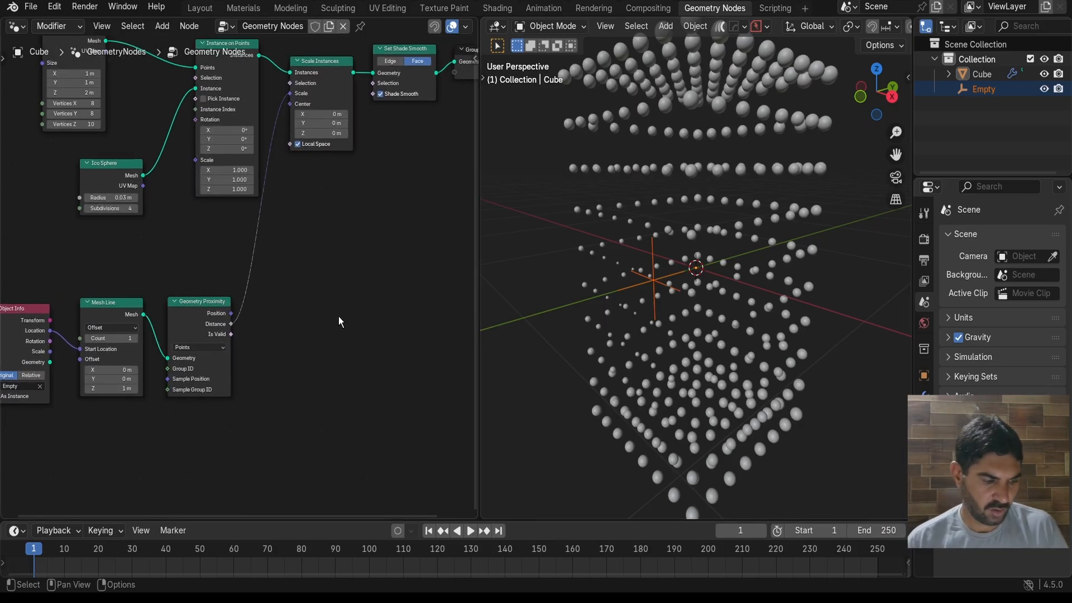
pyautogui.hotkey('shift', 'a')
pyautogui.write('map')
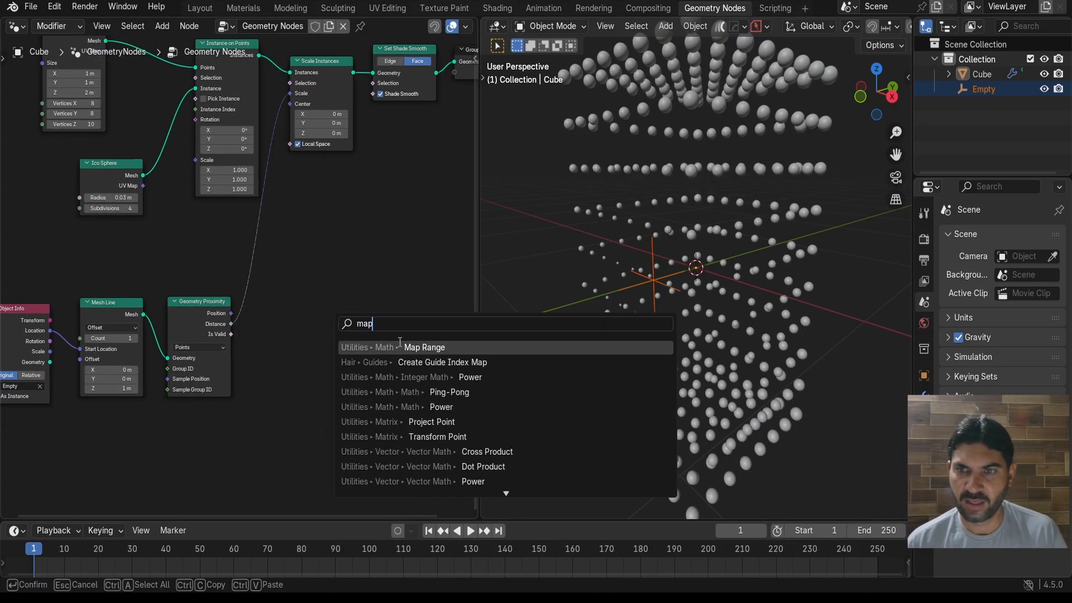
pyautogui.press('Return')
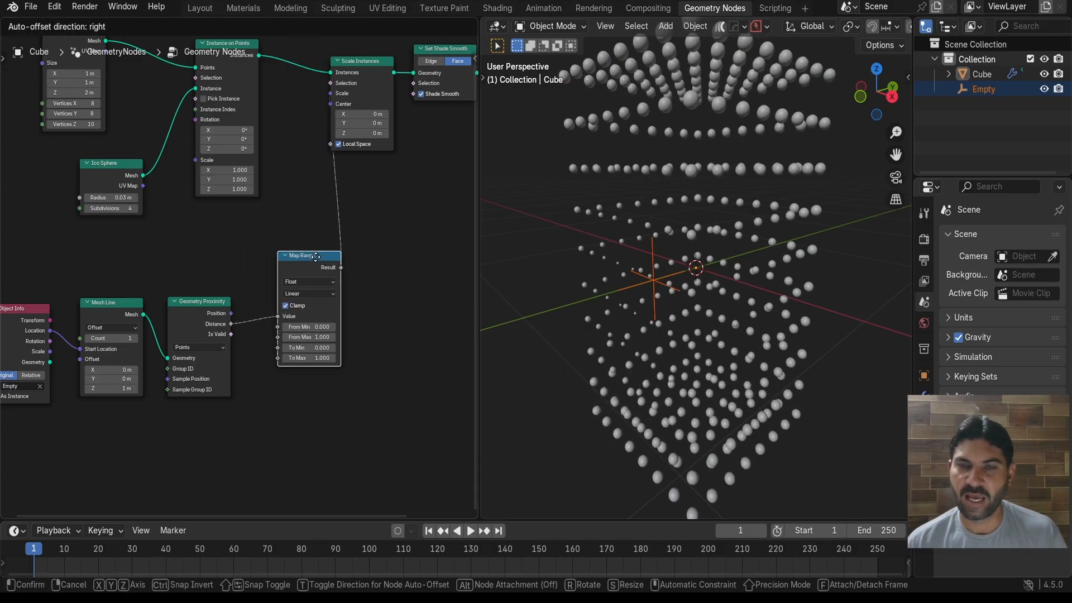
pyautogui.click(315, 257)
# Set the Map Range node to From Min 0.140, From Max 0.580, To Min 5.130 and To Max 0.770
pyautogui.scroll(5, 363, 304)
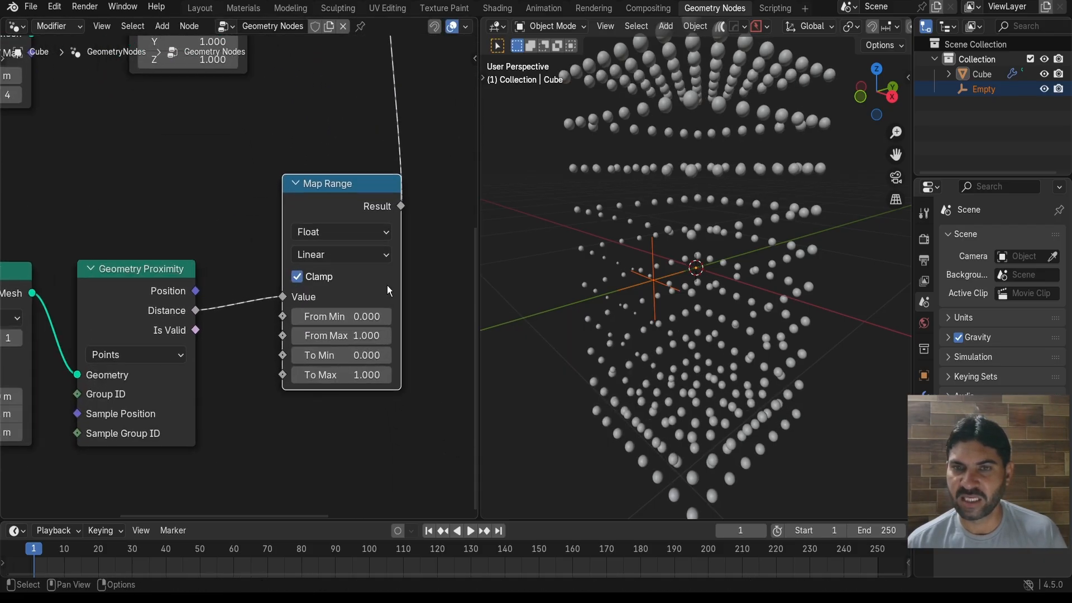
pyautogui.moveTo(387, 286); pyautogui.dragTo(345, 292, button='middle')
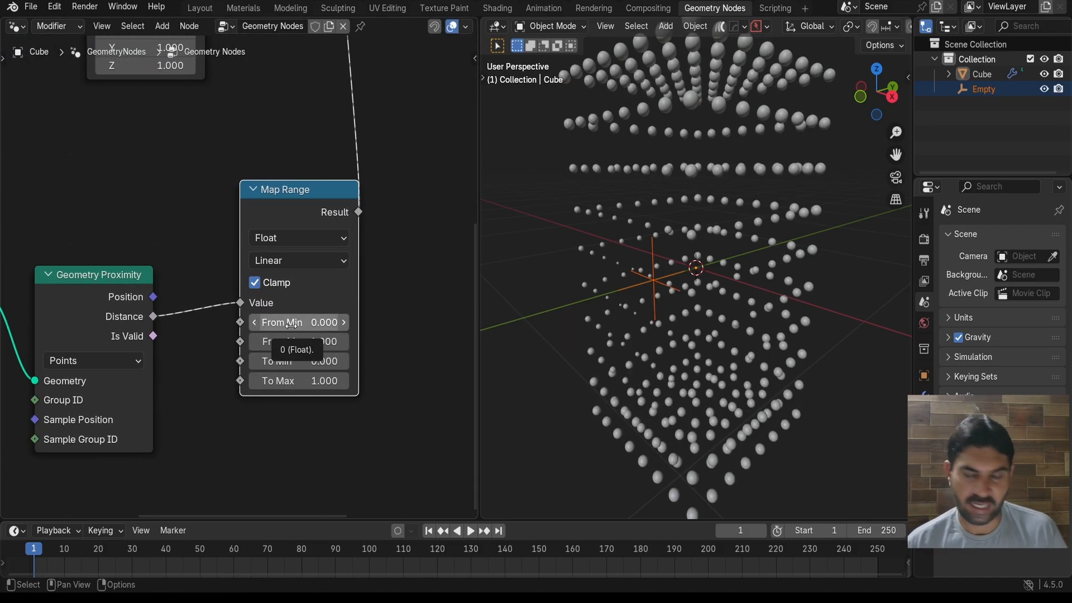
pyautogui.moveTo(291, 325); pyautogui.dragTo(468, 361)
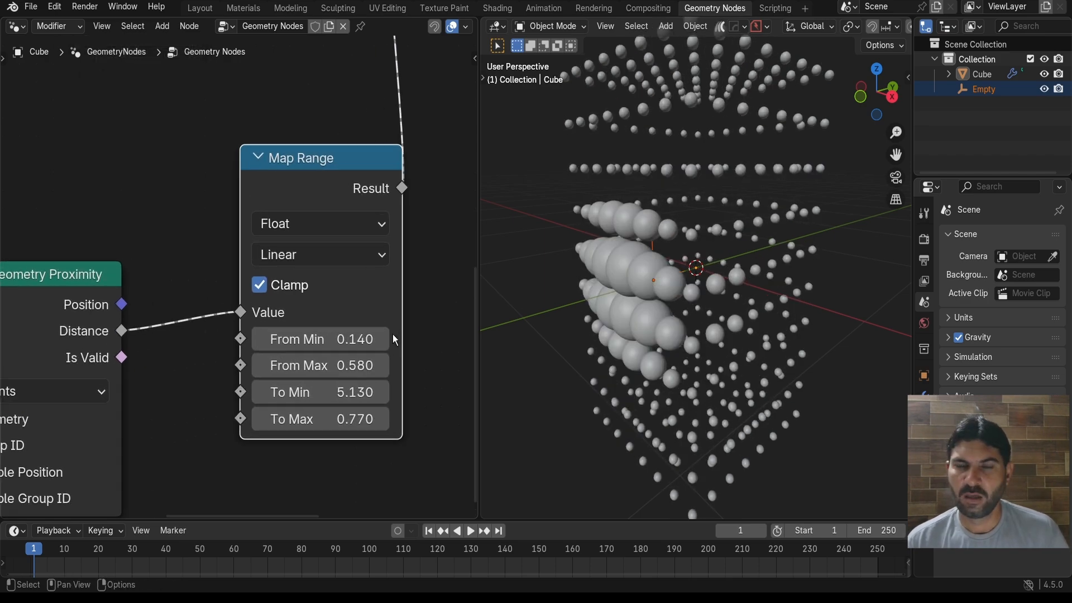
pyautogui.scroll(-4, 384, 263)
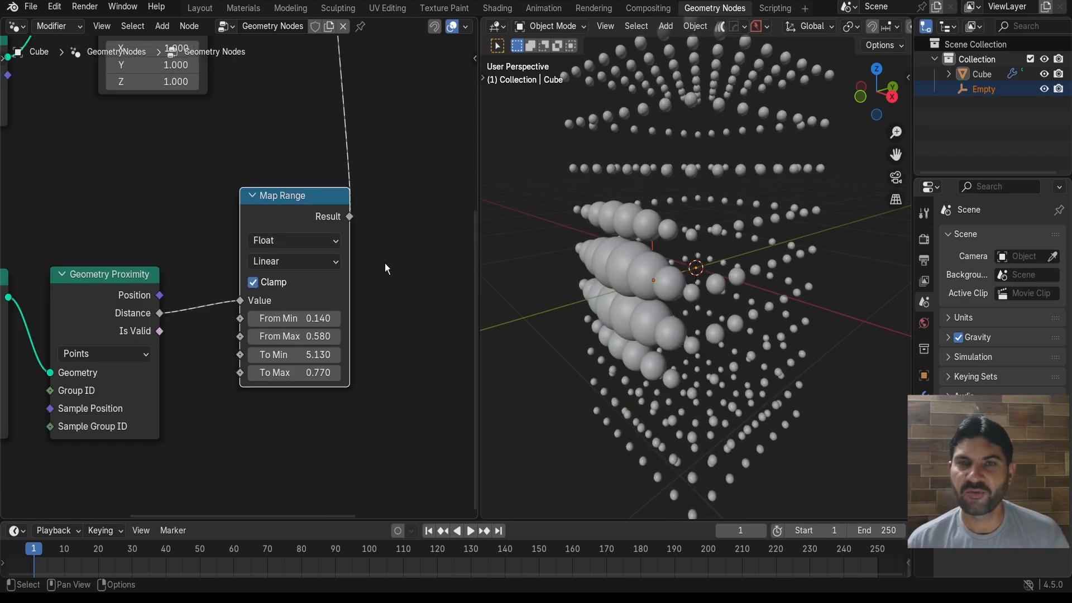
pyautogui.scroll(2, 237, 313)
pyautogui.moveTo(237, 312); pyautogui.dragTo(262, 250, button='middle')
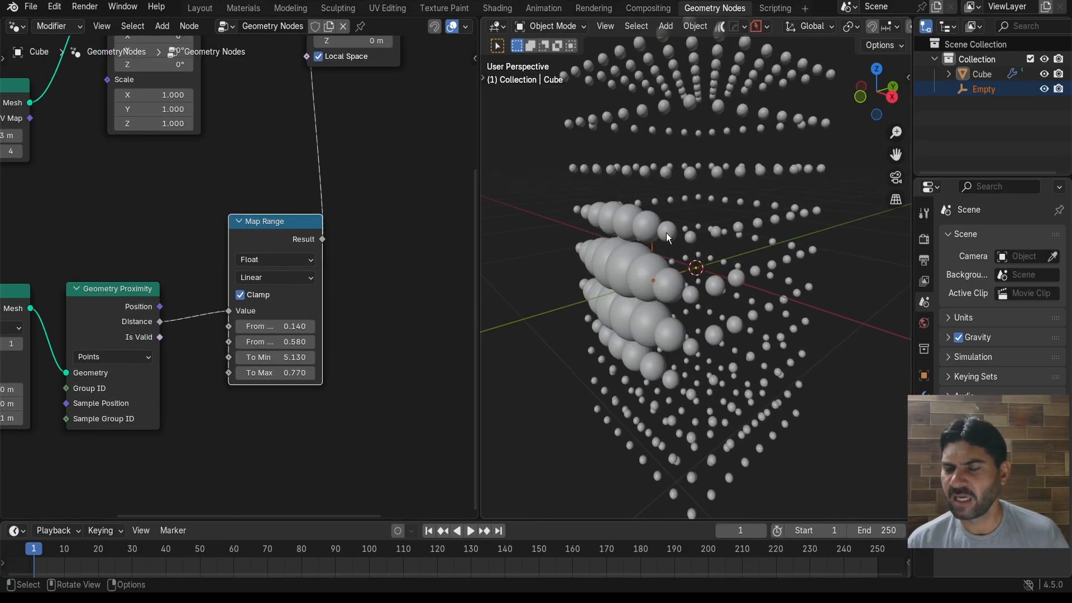
# Select the empty and try moving it along the box to test how the spheres scale with its proximity
pyautogui.scroll(-3, 666, 233)
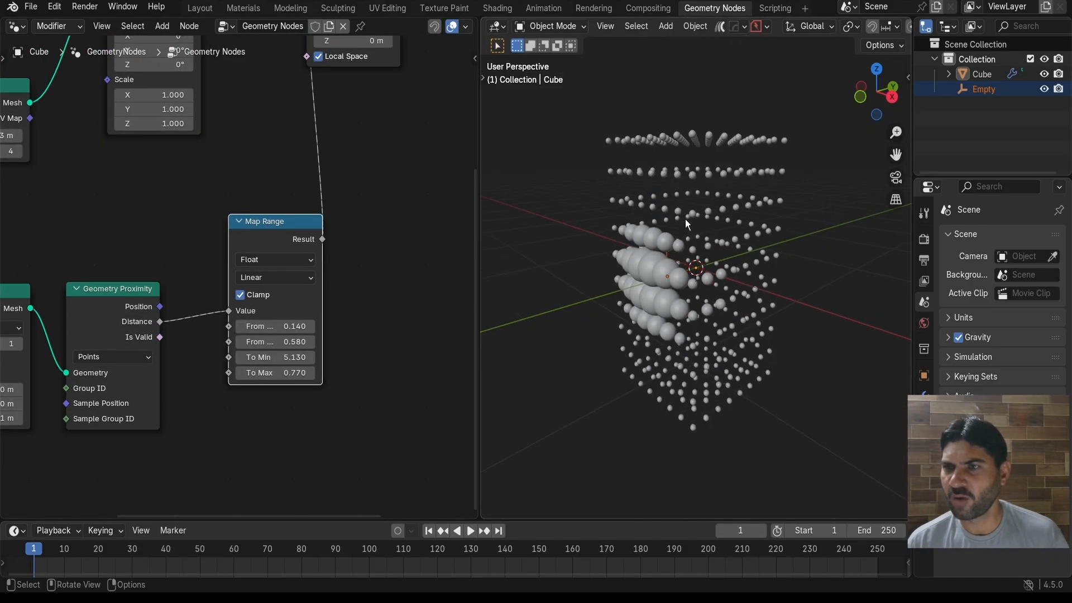
pyautogui.moveTo(685, 219); pyautogui.dragTo(629, 227, button='middle')
pyautogui.scroll(3, 629, 227)
pyautogui.click(642, 250)
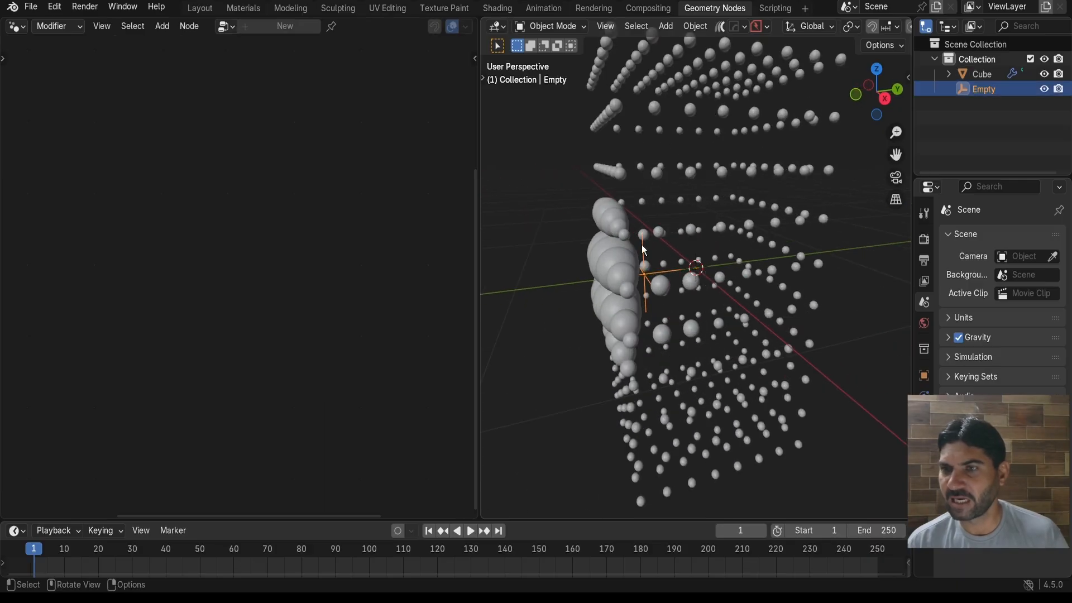
pyautogui.scroll(-4, 674, 232)
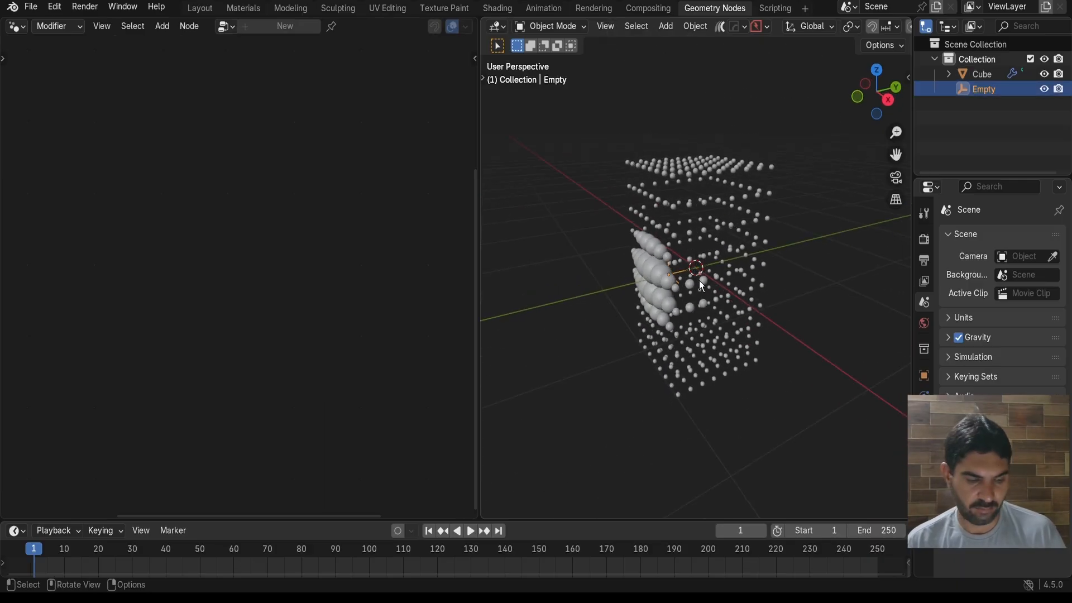
pyautogui.press('g')
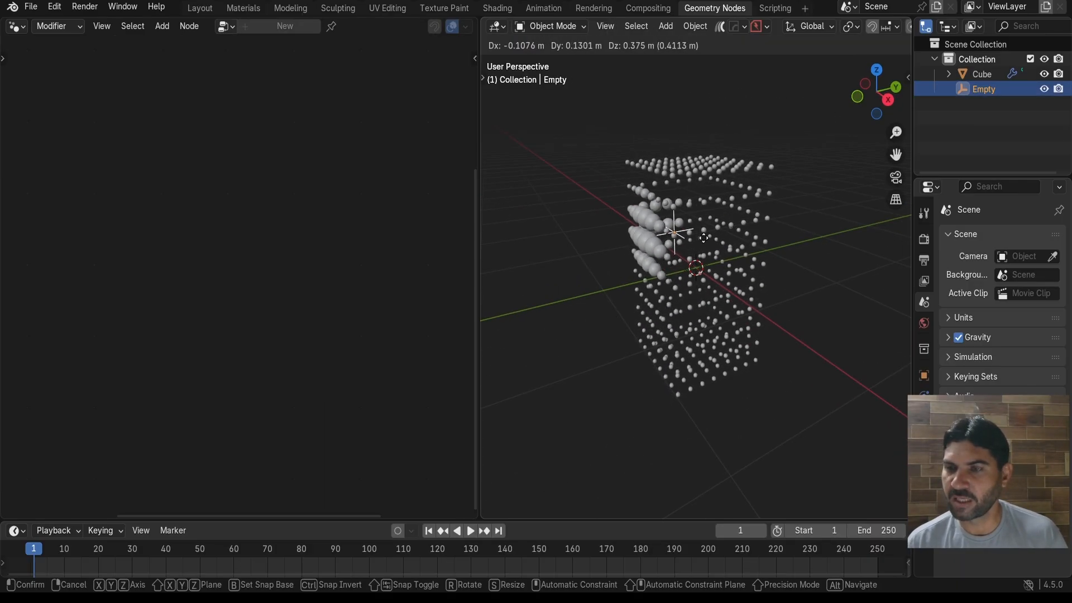
pyautogui.click(676, 276)
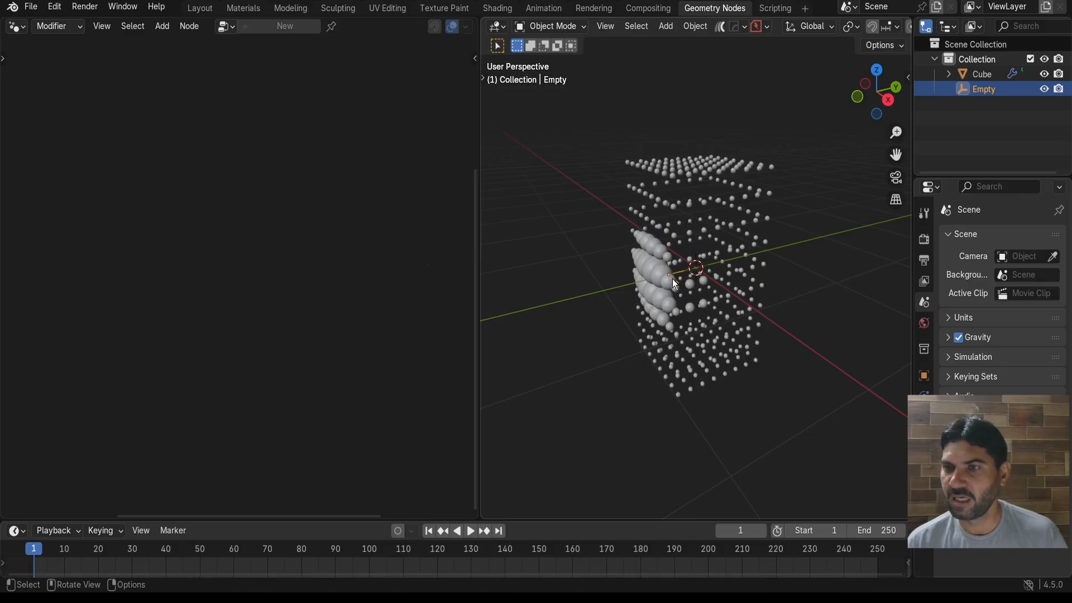
# Reselect the cube object and spread its Cube and Ico Sphere nodes farther apart in the node tree
pyautogui.scroll(4, 672, 280)
pyautogui.click(647, 126)
pyautogui.scroll(-5, 567, 243)
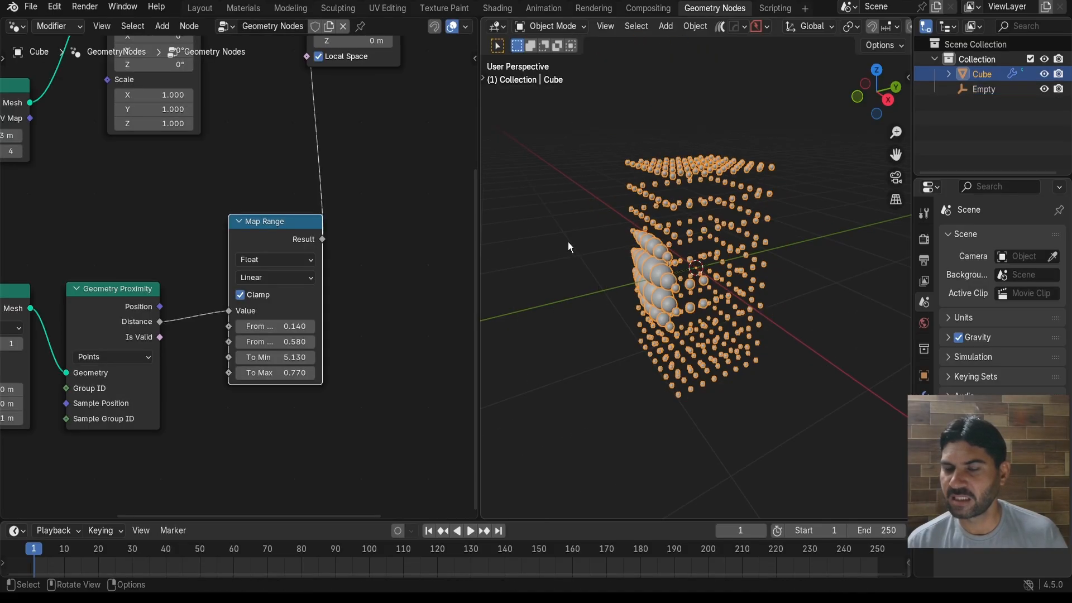
pyautogui.click(599, 240)
pyautogui.scroll(-10, 374, 203)
pyautogui.moveTo(371, 207); pyautogui.dragTo(371, 280, button='middle')
pyautogui.scroll(4, 371, 280)
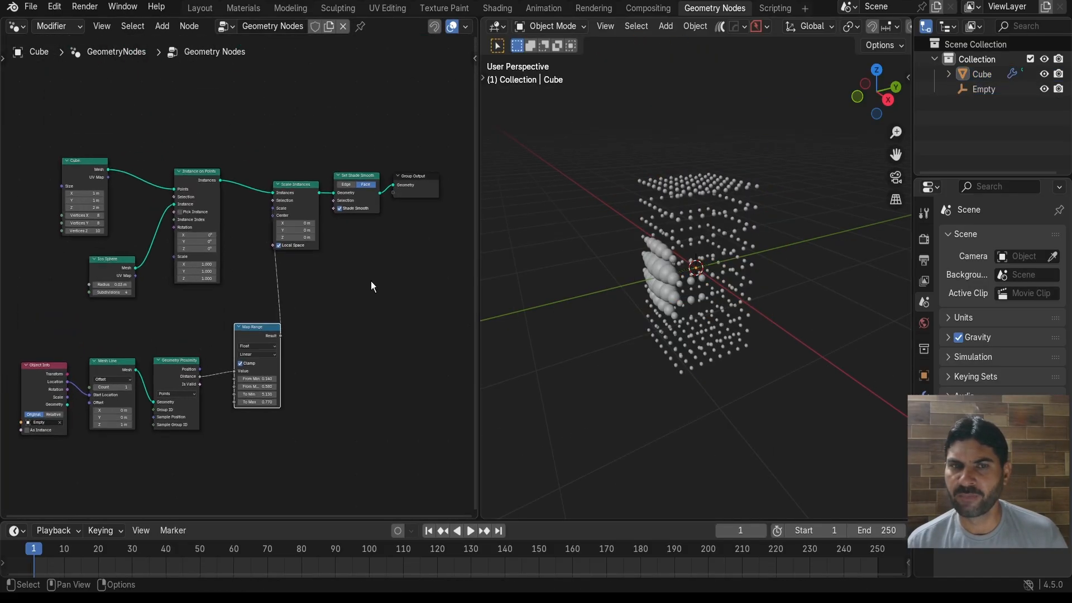
pyautogui.moveTo(295, 270); pyautogui.dragTo(359, 290, button='middle')
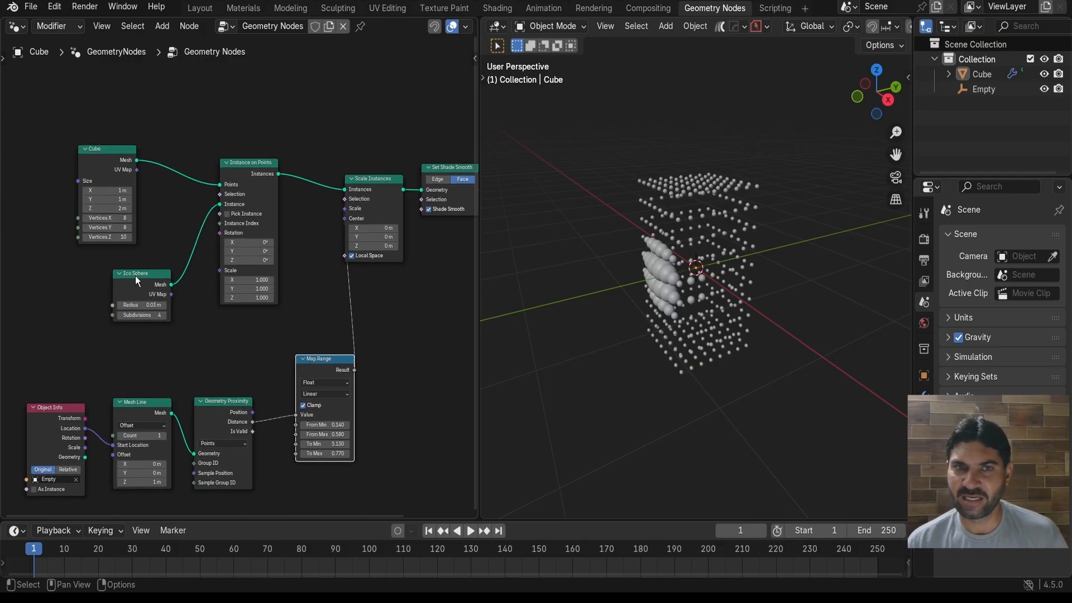
pyautogui.moveTo(135, 275); pyautogui.dragTo(164, 274)
pyautogui.moveTo(104, 154); pyautogui.dragTo(77, 169)
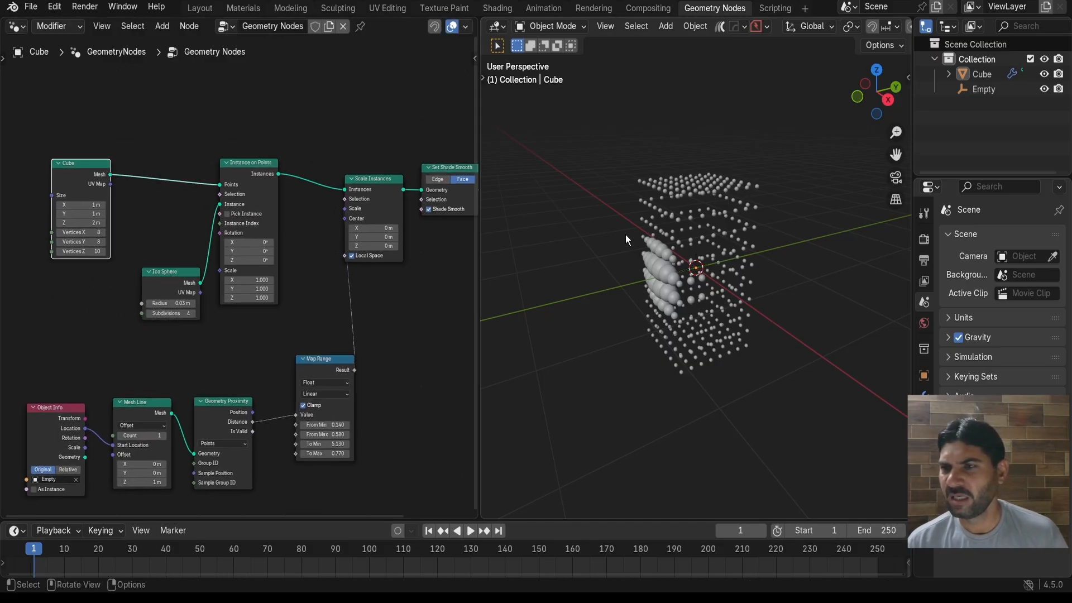
# Examine the sphere instances around the empty from several angles and distances
pyautogui.scroll(4, 685, 223)
pyautogui.moveTo(685, 224); pyautogui.dragTo(710, 155, button='middle')
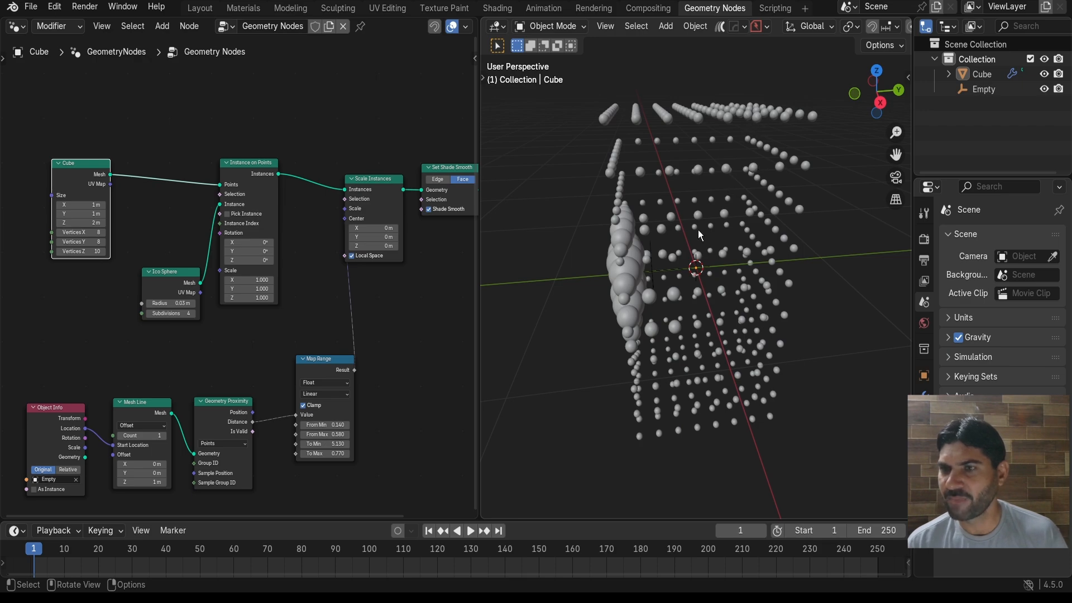
pyautogui.scroll(2, 696, 230)
pyautogui.scroll(-2, 696, 230)
pyautogui.moveTo(695, 230); pyautogui.dragTo(663, 239, button='middle')
pyautogui.scroll(4, 604, 269)
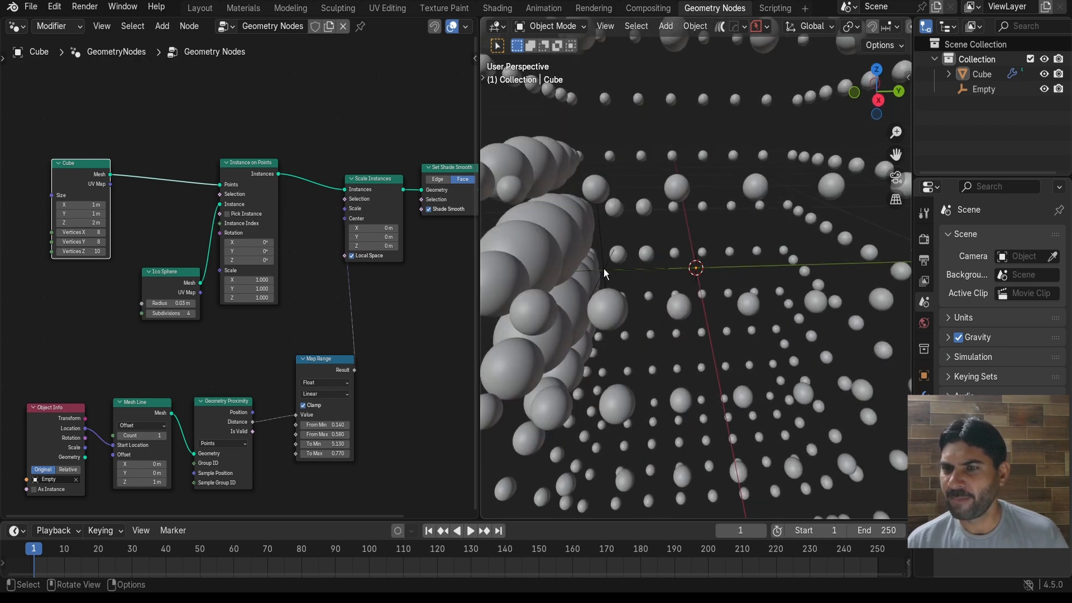
pyautogui.scroll(-4, 604, 269)
pyautogui.moveTo(604, 269); pyautogui.dragTo(677, 175, button='middle')
pyautogui.scroll(4, 698, 226)
pyautogui.scroll(-4, 699, 226)
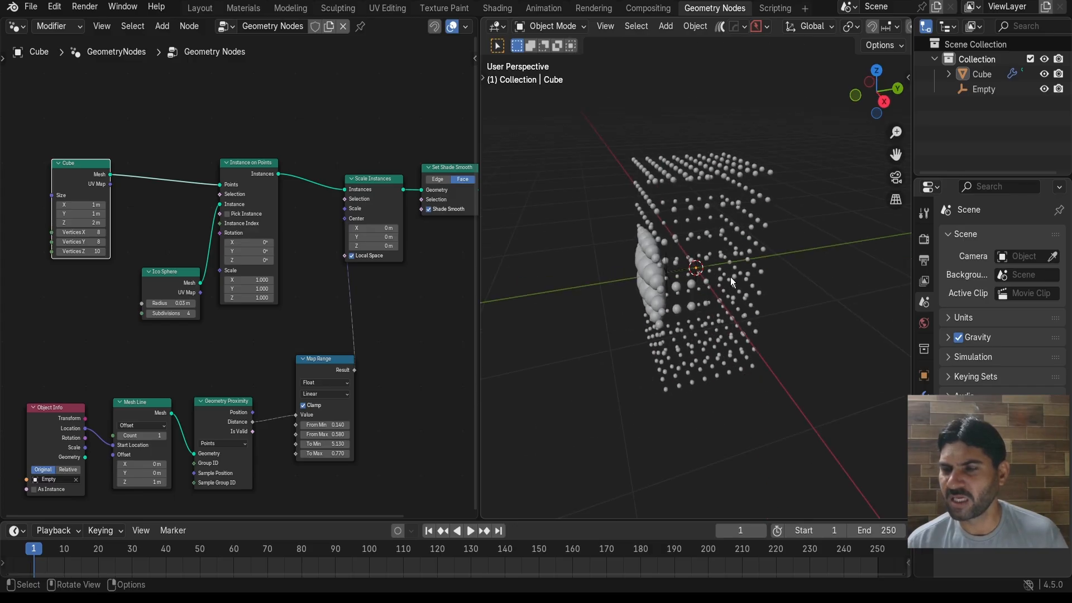
pyautogui.scroll(5, 730, 277)
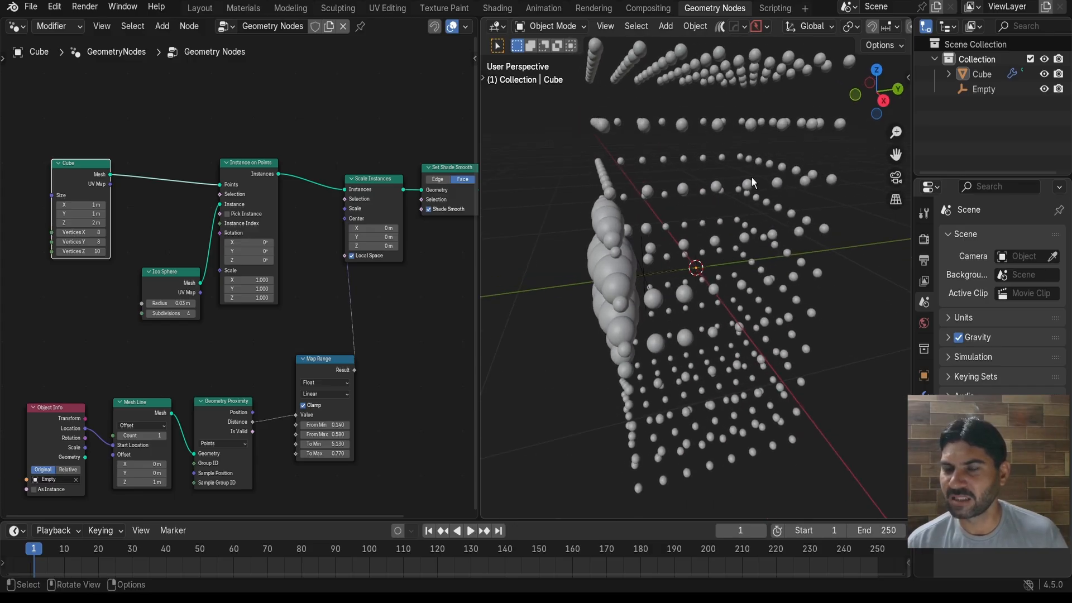
# Move the Cube node farther away from Instance on Points to make room between them
pyautogui.moveTo(222, 143); pyautogui.dragTo(326, 170, button='middle')
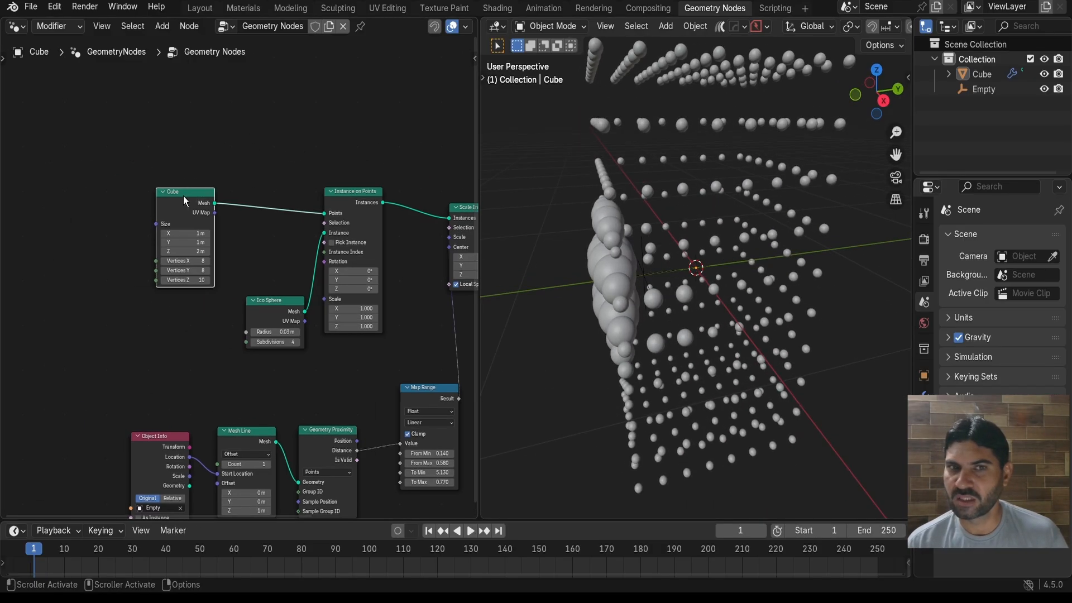
pyautogui.moveTo(183, 196); pyautogui.dragTo(87, 200)
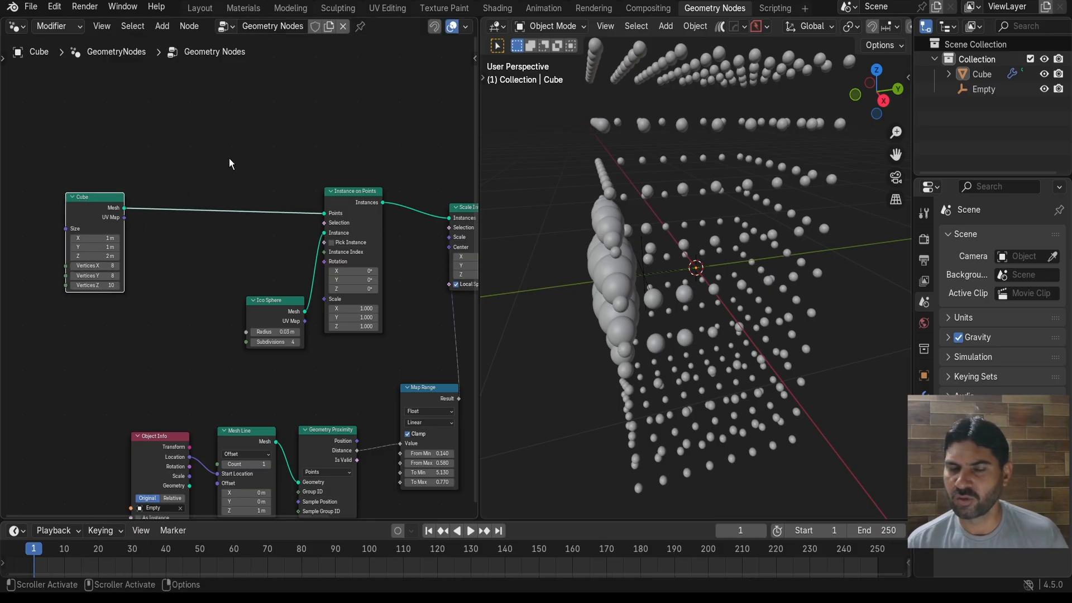
pyautogui.moveTo(229, 159); pyautogui.dragTo(292, 135, button='middle')
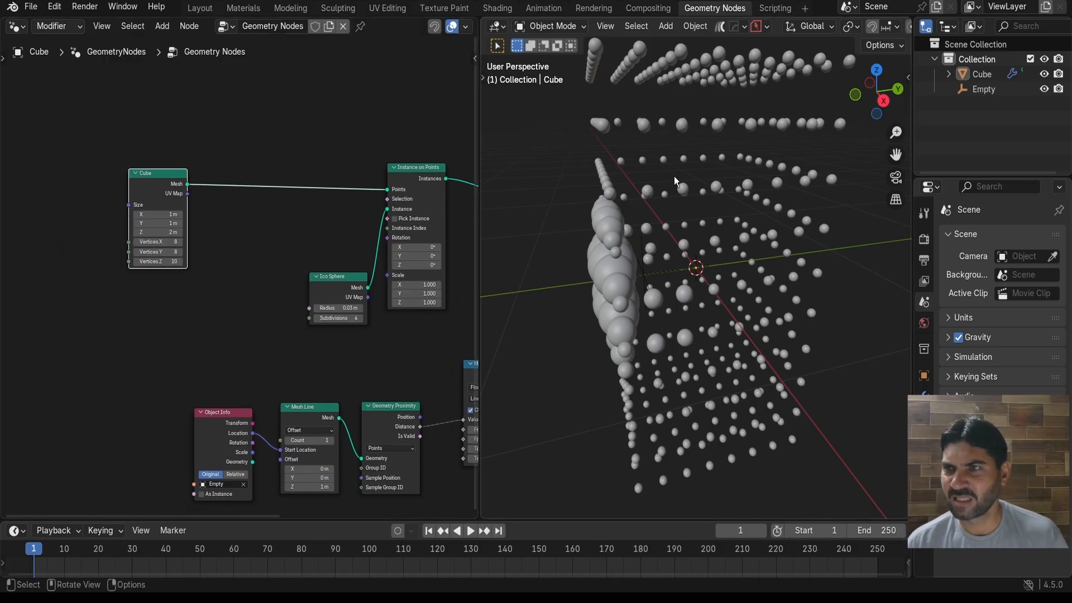
pyautogui.moveTo(674, 176); pyautogui.dragTo(733, 172, button='middle')
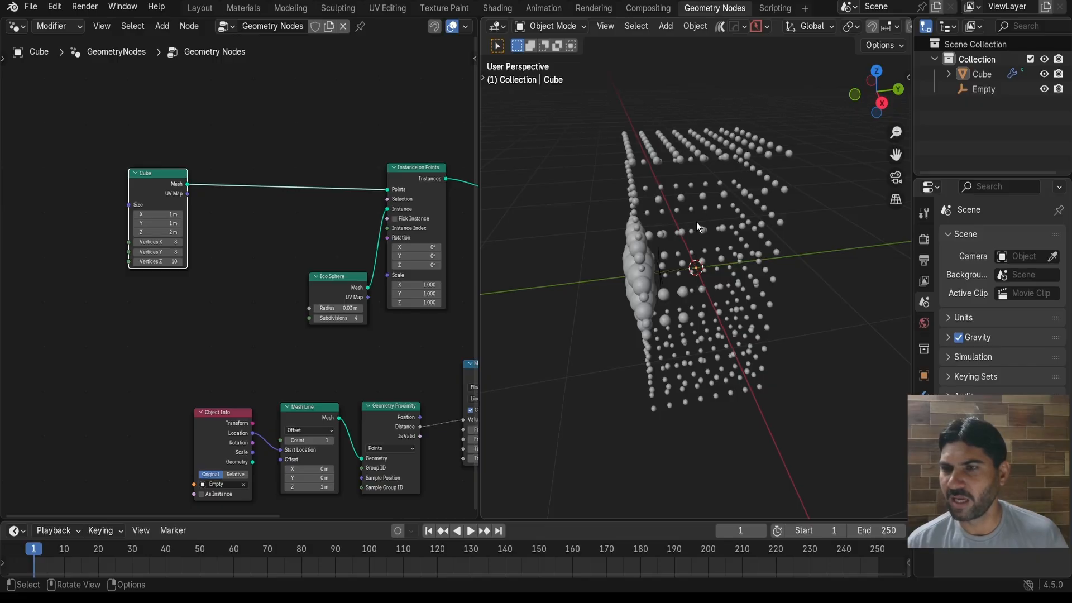
pyautogui.scroll(4, 698, 244)
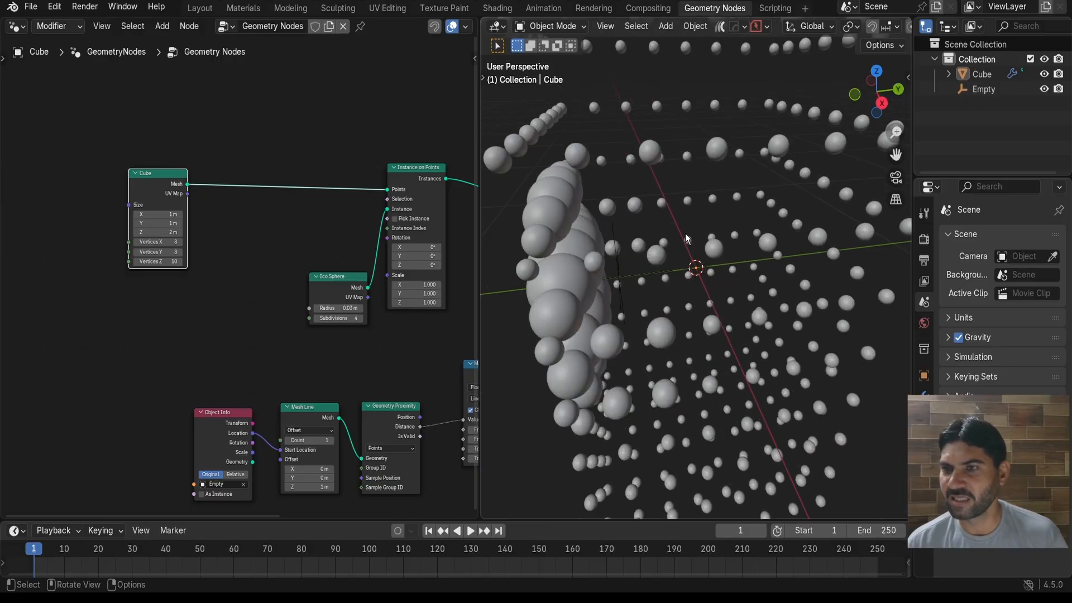
pyautogui.scroll(-2, 271, 218)
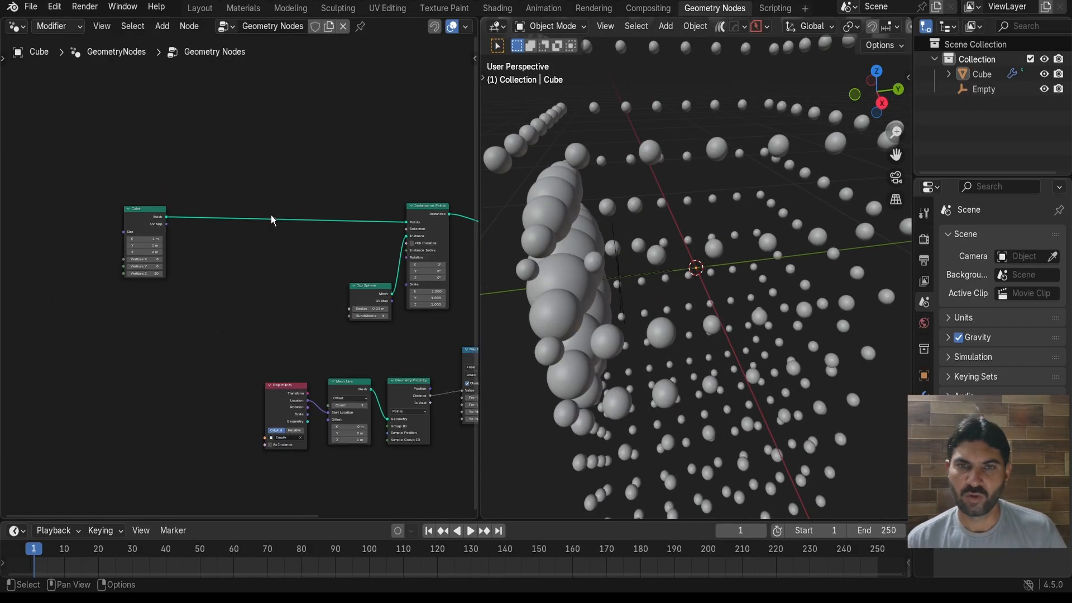
# Add a For Each Element zone between the Cube and Instance on Points nodes
pyautogui.moveTo(271, 230); pyautogui.dragTo(216, 264, button='middle')
pyautogui.scroll(2, 212, 269)
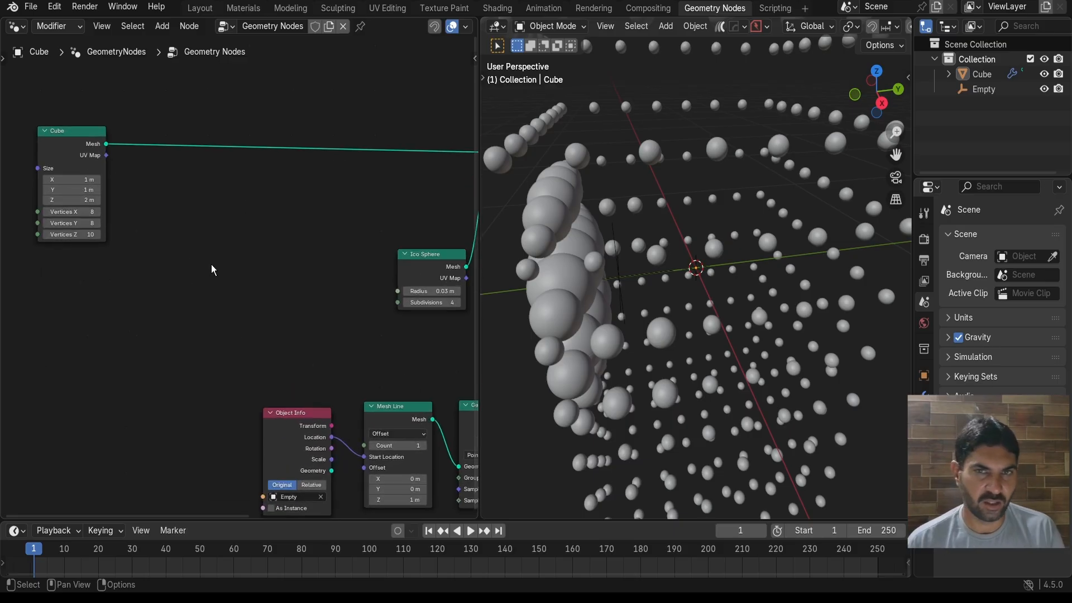
pyautogui.hotkey('shift', 'a')
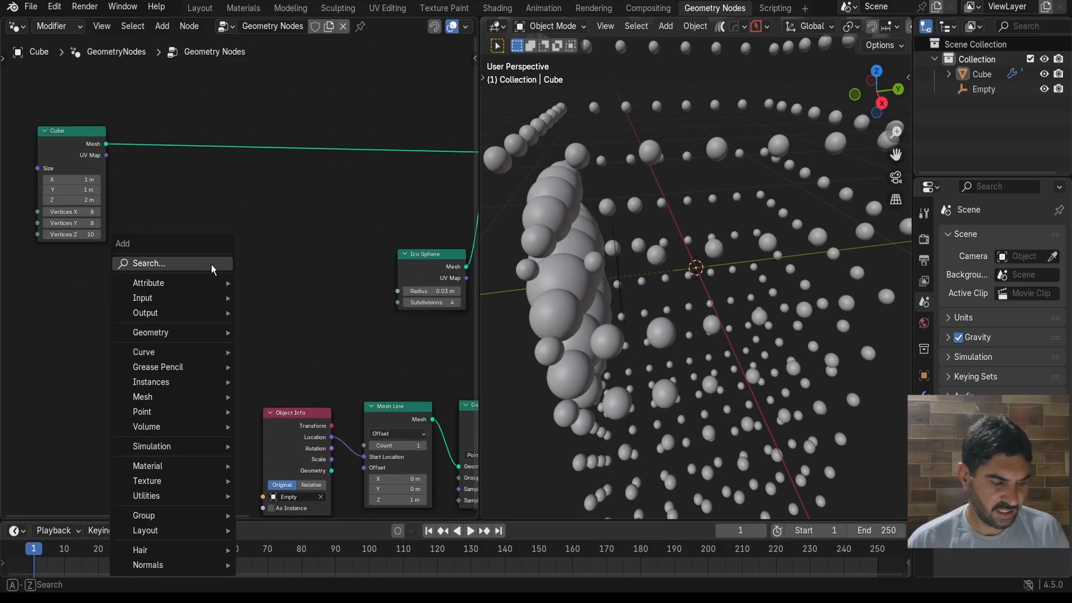
pyautogui.write('for')
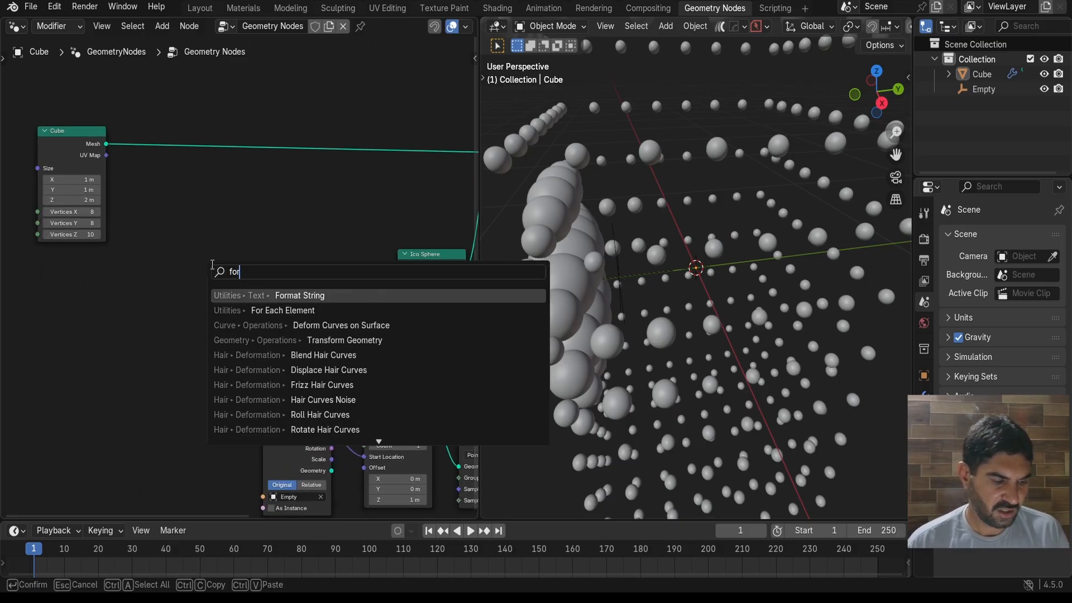
pyautogui.write(' ea')
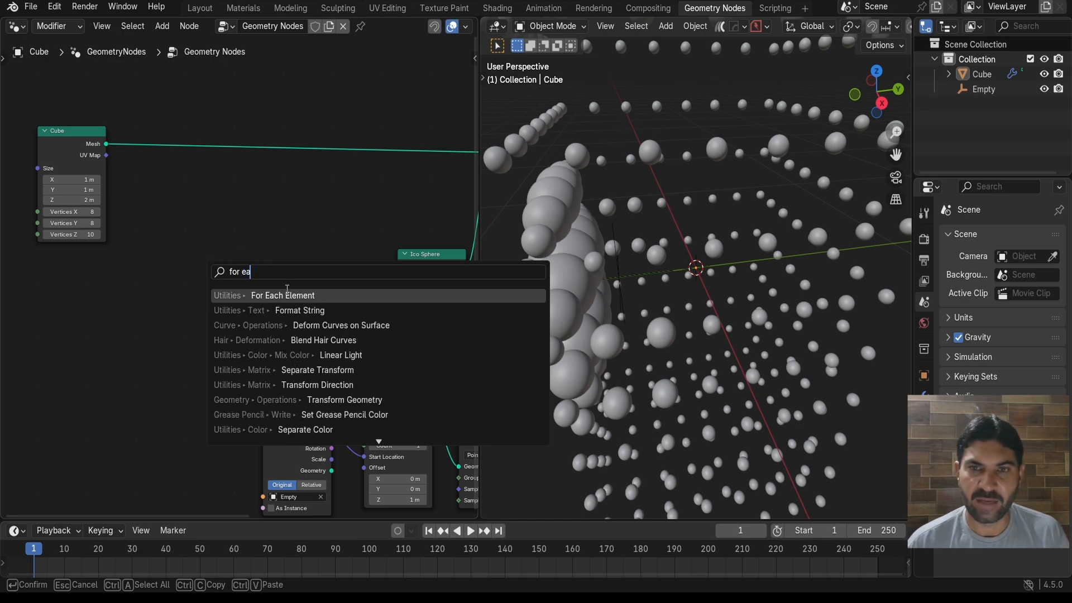
pyautogui.click(287, 293)
pyautogui.click(242, 124)
pyautogui.scroll(1, 268, 273)
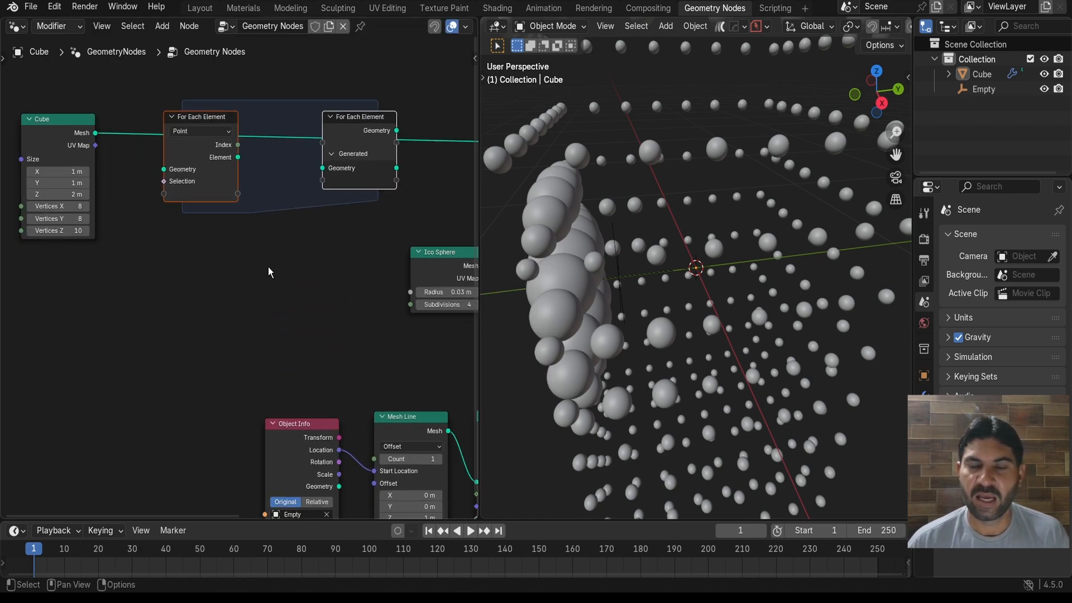
pyautogui.scroll(-1, 269, 272)
pyautogui.moveTo(268, 273); pyautogui.dragTo(209, 300, button='middle')
# Route the Cube's Mesh into the For Each Element zone's Geometry input and the zone's main Geometry output into Instance on Points' Points
pyautogui.click(431, 190)
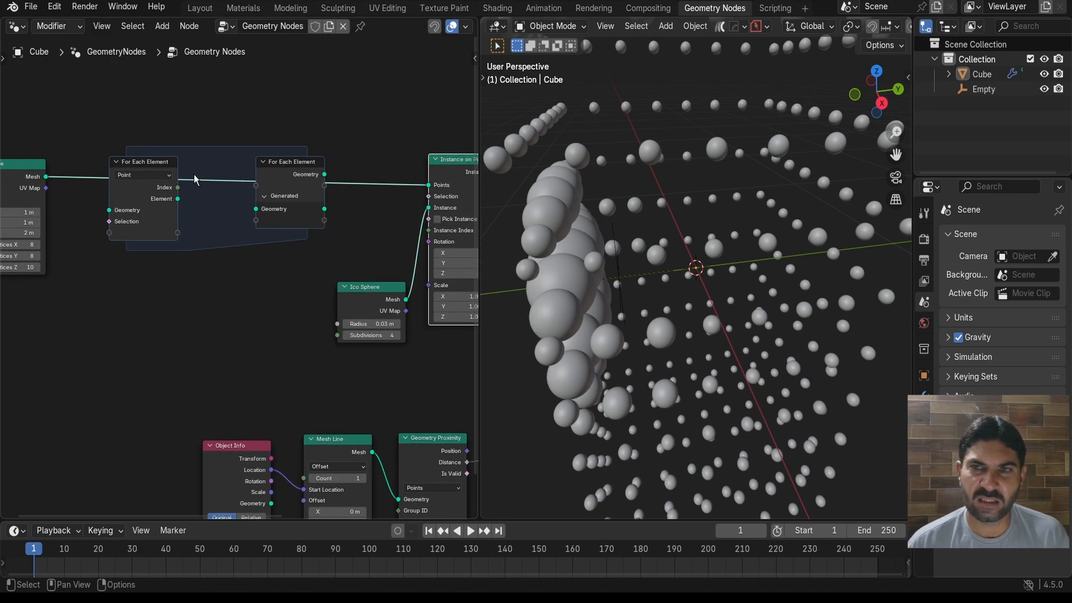
pyautogui.moveTo(429, 187); pyautogui.dragTo(112, 209)
pyautogui.scroll(2, 69, 129)
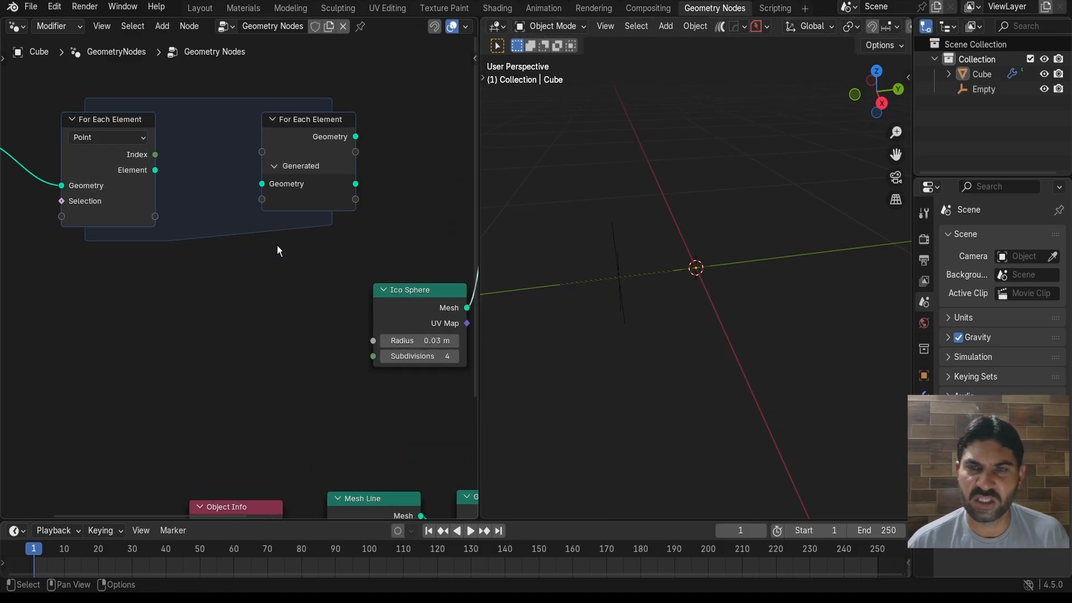
pyautogui.scroll(-2, 278, 250)
pyautogui.moveTo(237, 266); pyautogui.dragTo(188, 302, button='middle')
pyautogui.moveTo(272, 213); pyautogui.dragTo(320, 173)
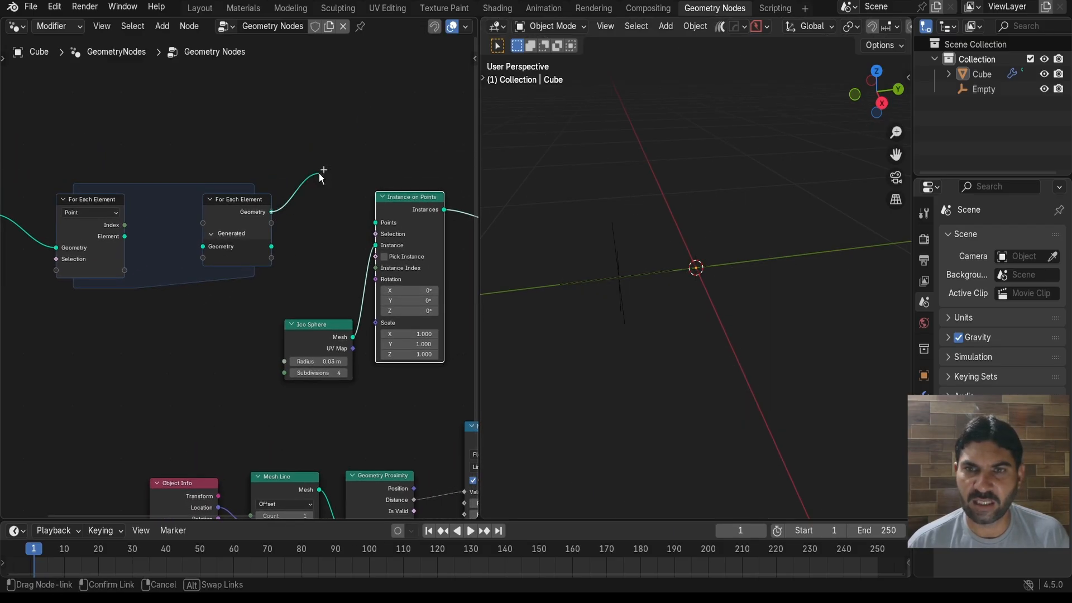
pyautogui.moveTo(363, 216); pyautogui.dragTo(364, 219)
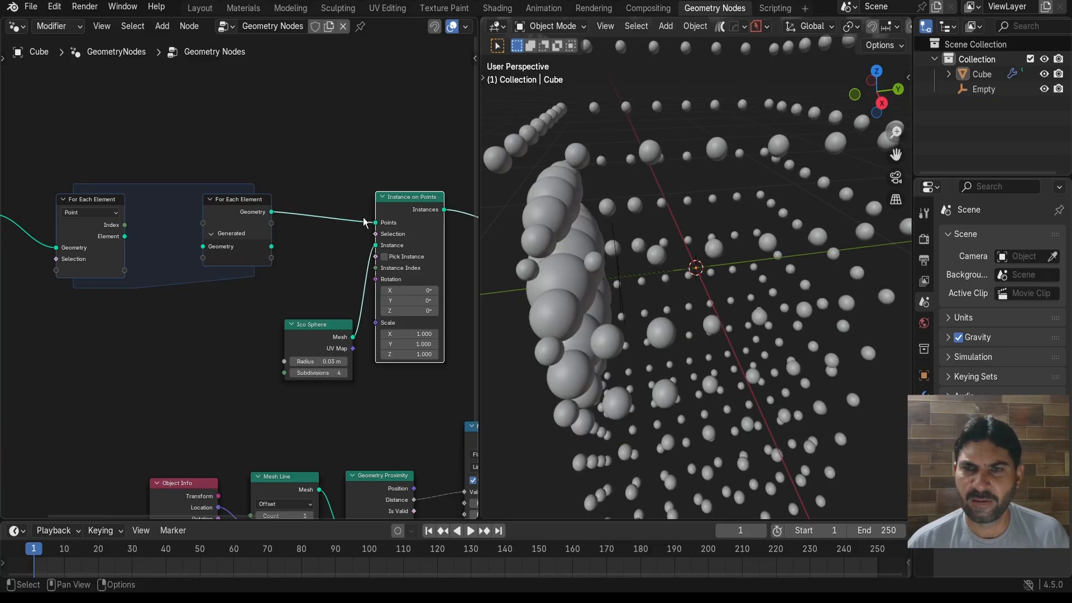
pyautogui.moveTo(648, 266); pyautogui.dragTo(708, 240, button='middle')
pyautogui.scroll(-4, 689, 157)
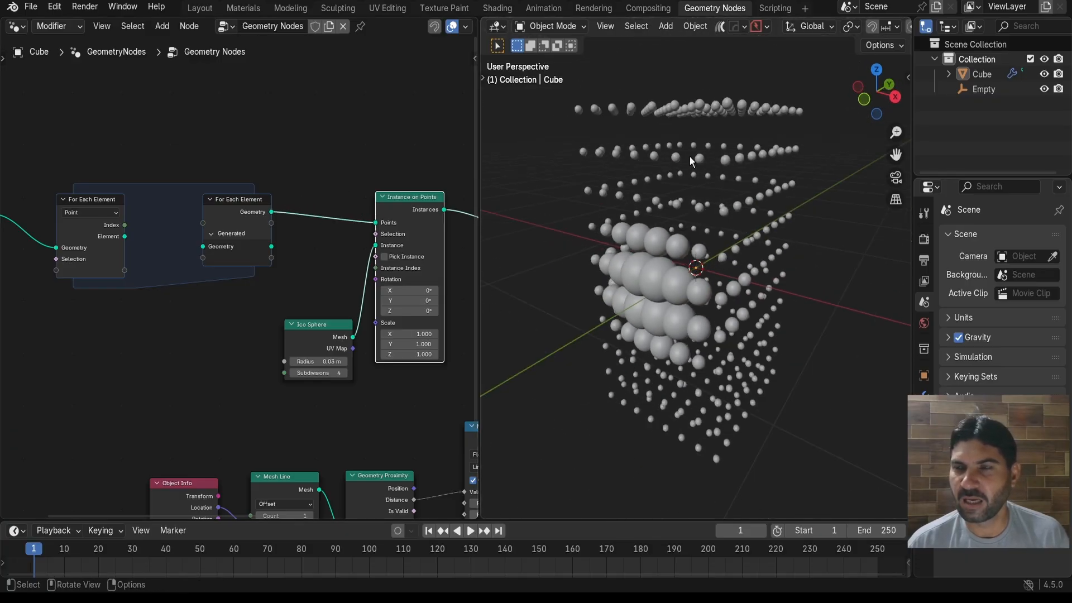
pyautogui.scroll(2, 659, 168)
pyautogui.scroll(-2, 206, 333)
# Add a Curve Line node and place it between the two For Each Element nodes, just below the zone
pyautogui.moveTo(206, 333); pyautogui.dragTo(264, 259, button='middle')
pyautogui.scroll(4, 224, 274)
pyautogui.scroll(-2, 226, 275)
pyautogui.scroll(-1, 225, 275)
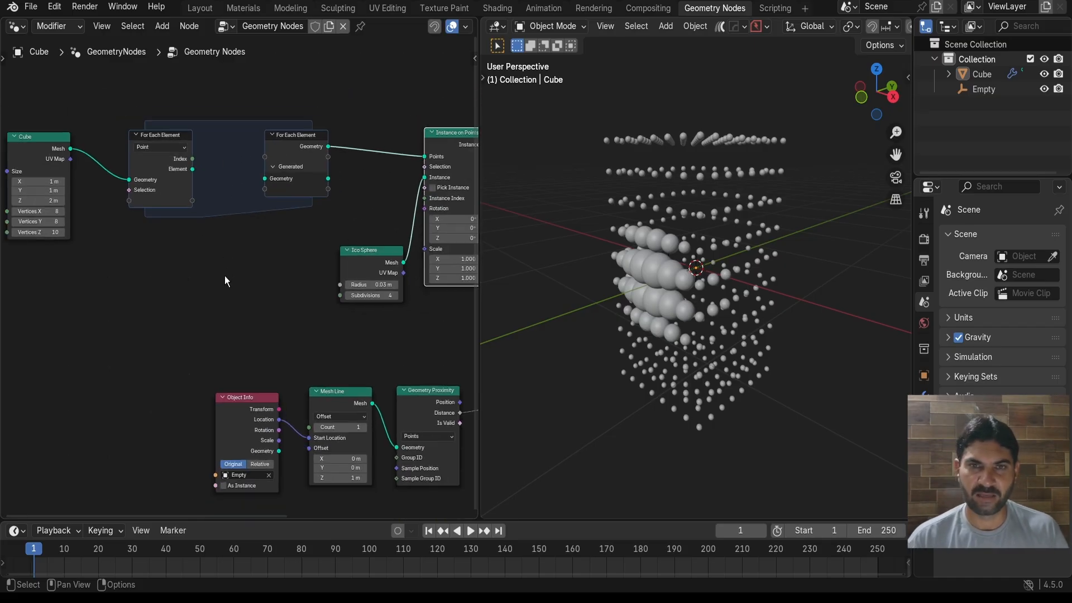
pyautogui.hotkey('shift', 'a')
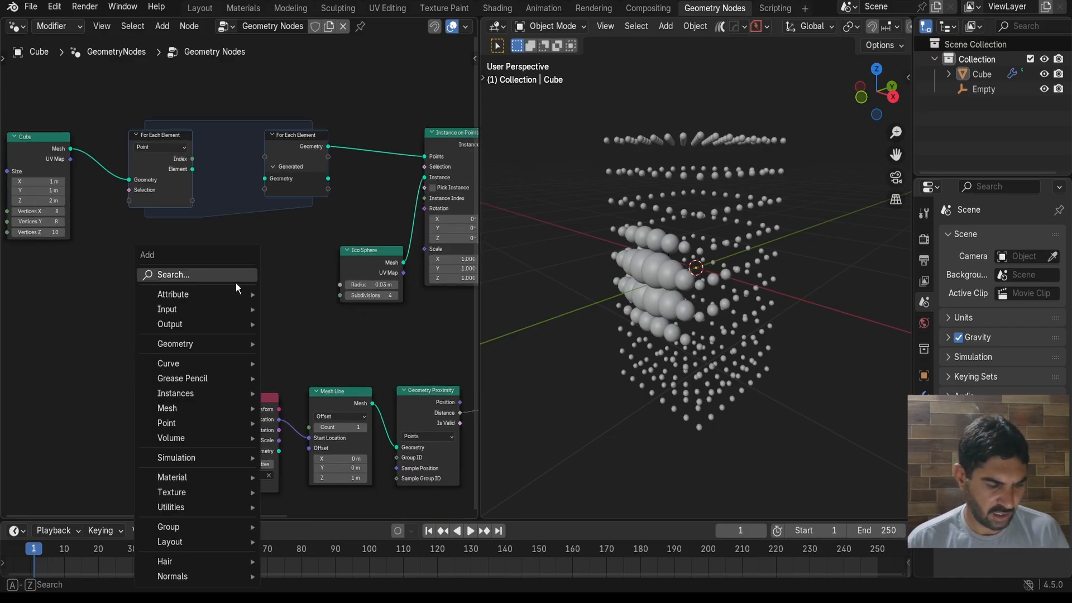
pyautogui.write('curv')
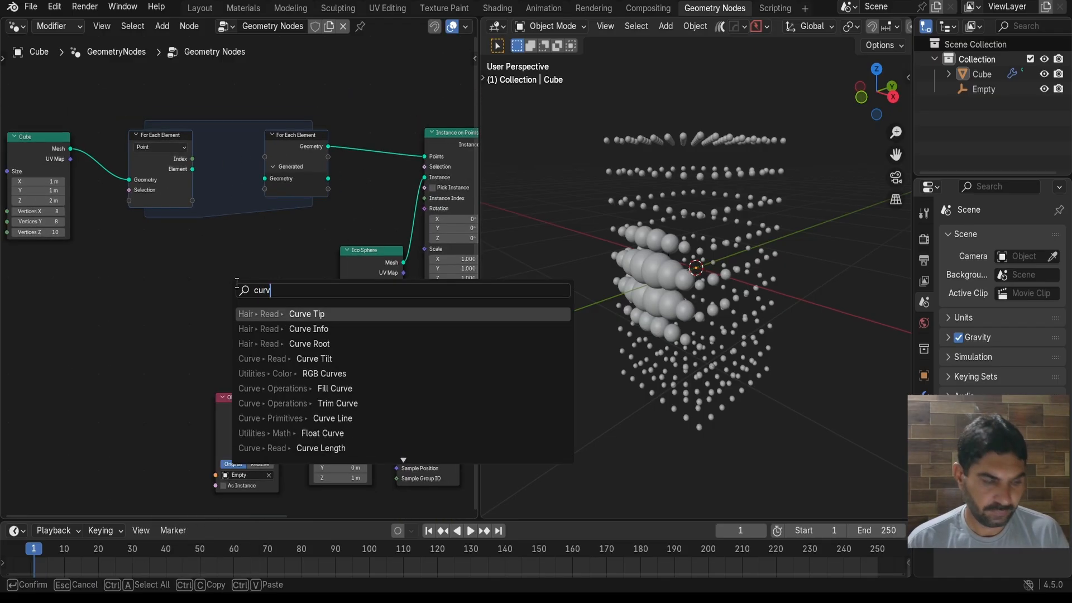
pyautogui.write('e')
pyautogui.click(332, 418)
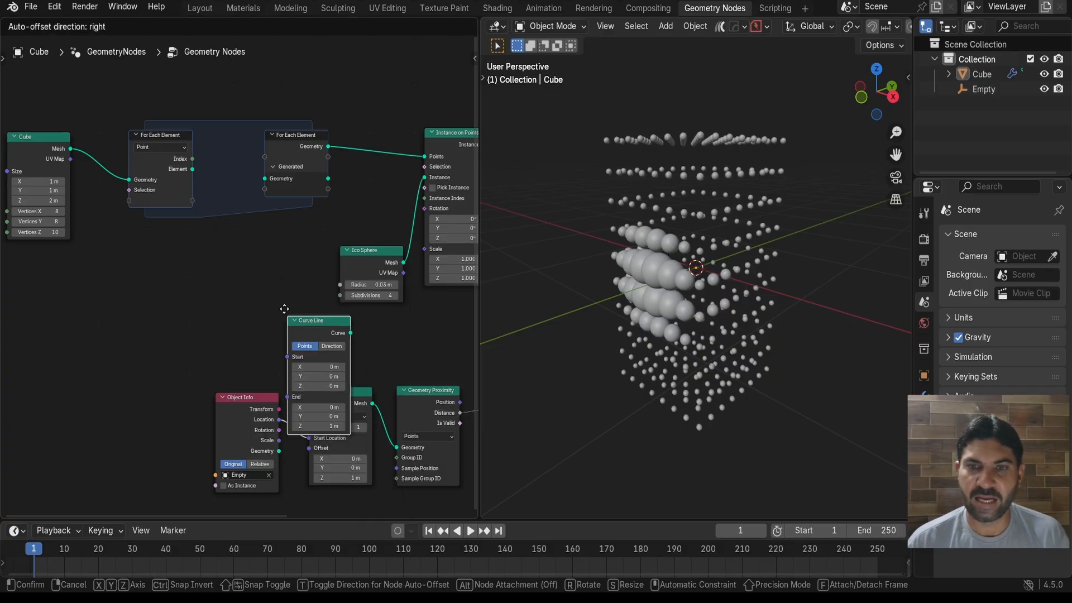
pyautogui.click(208, 201)
pyautogui.moveTo(231, 200); pyautogui.dragTo(225, 203)
pyautogui.scroll(4, 188, 254)
pyautogui.scroll(-3, 263, 265)
pyautogui.moveTo(301, 257); pyautogui.dragTo(325, 234, button='middle')
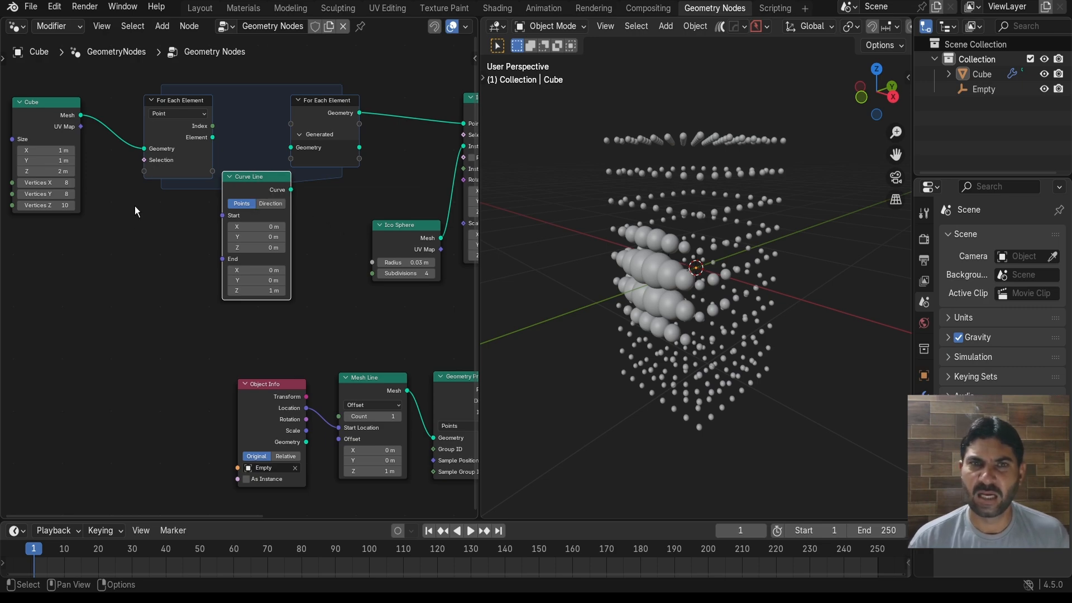
pyautogui.scroll(2, 155, 206)
pyautogui.moveTo(695, 193); pyautogui.dragTo(706, 176, button='middle')
pyautogui.scroll(2, 735, 203)
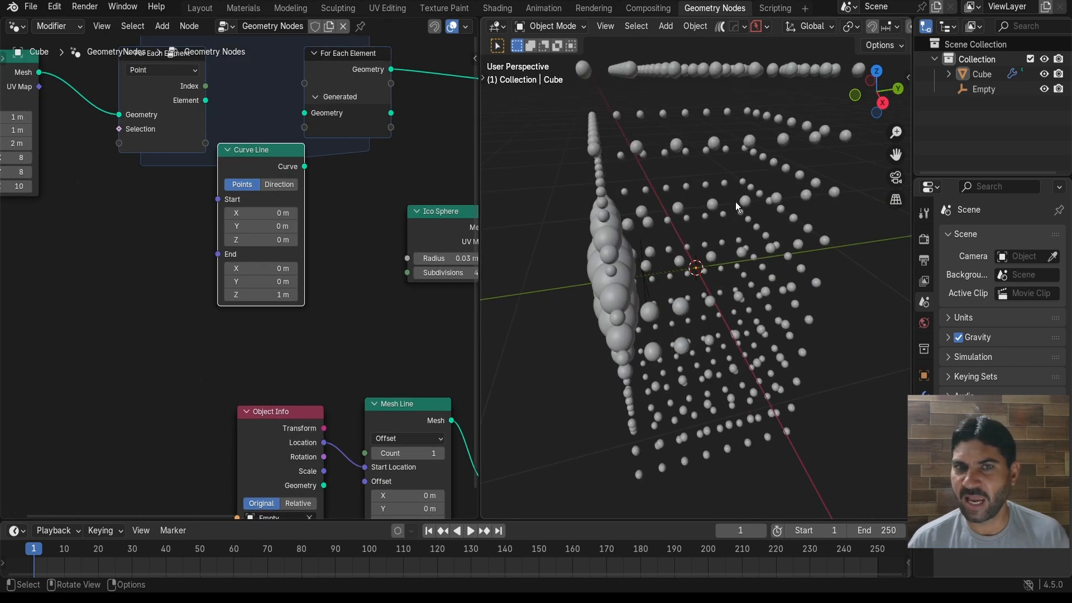
pyautogui.scroll(3, 727, 291)
pyautogui.scroll(-1, 727, 291)
pyautogui.moveTo(717, 291); pyautogui.dragTo(704, 287, button='middle')
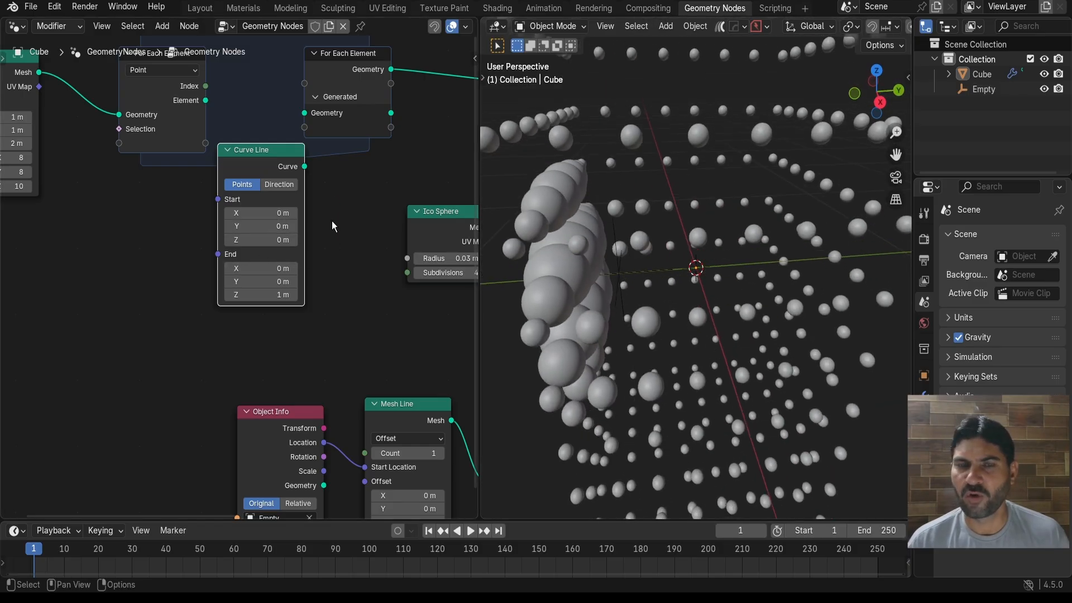
pyautogui.scroll(-3, 626, 223)
pyautogui.moveTo(625, 222); pyautogui.dragTo(692, 220, button='middle')
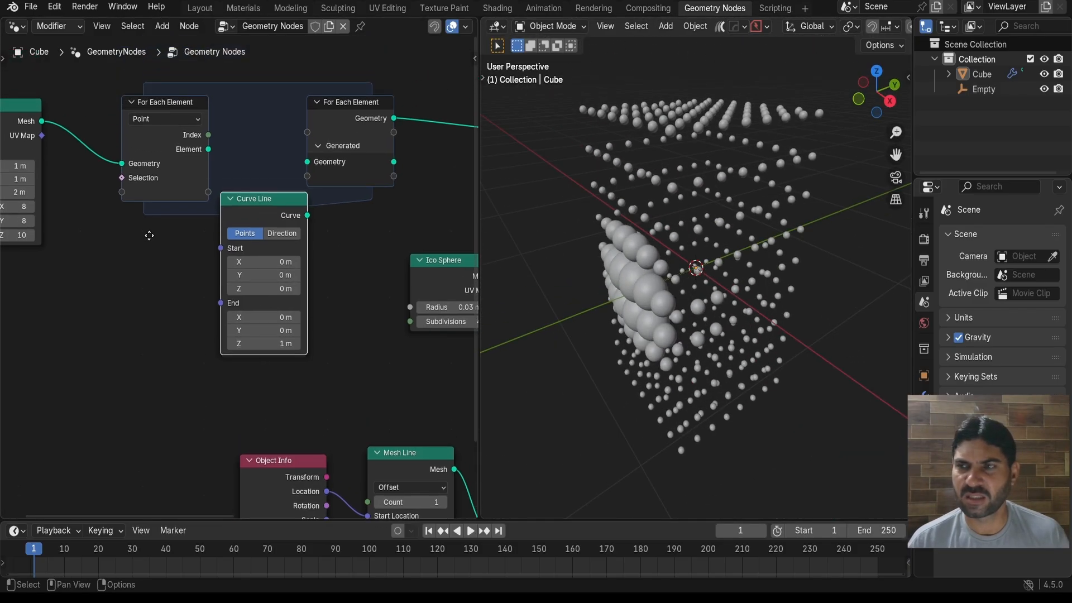
# Add a Position node and place it just below the Cube node
pyautogui.moveTo(146, 186); pyautogui.dragTo(233, 257, button='middle')
pyautogui.scroll(1, 208, 262)
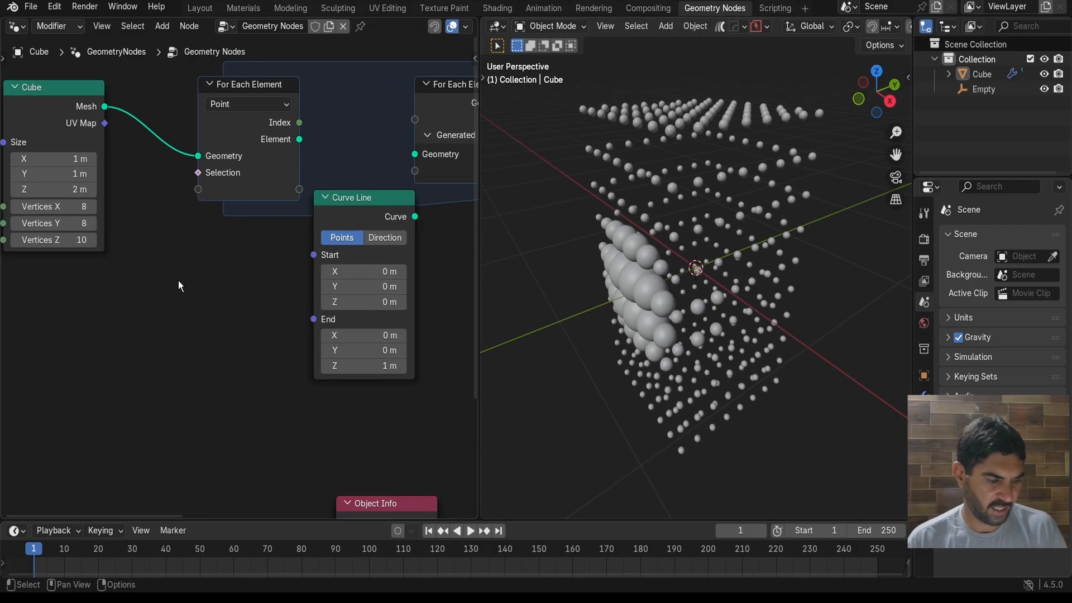
pyautogui.hotkey('shift', 'a')
pyautogui.write('posi')
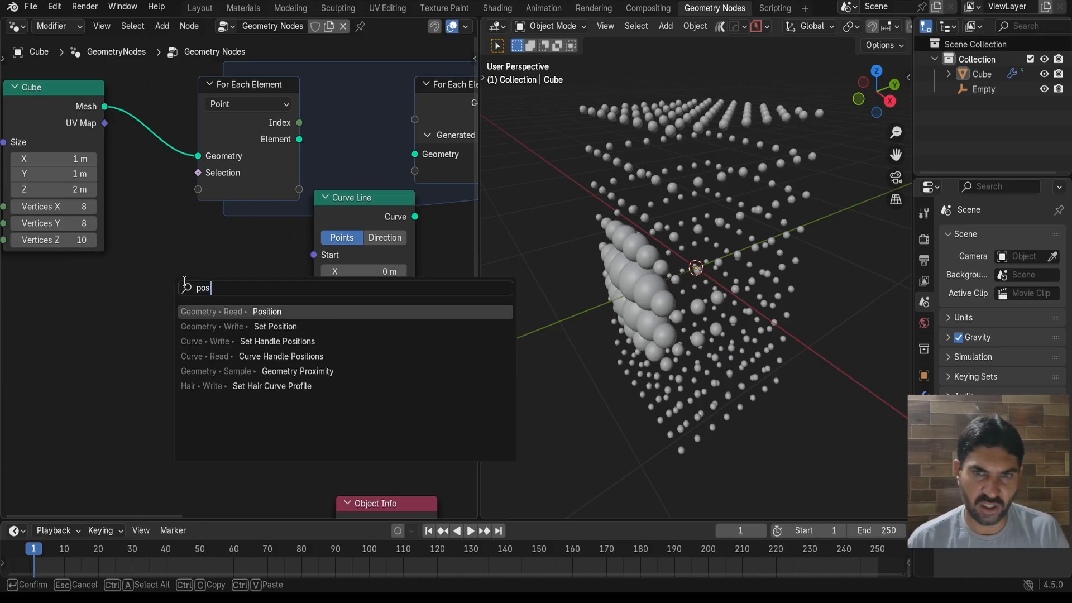
pyautogui.click(284, 312)
pyautogui.click(63, 271)
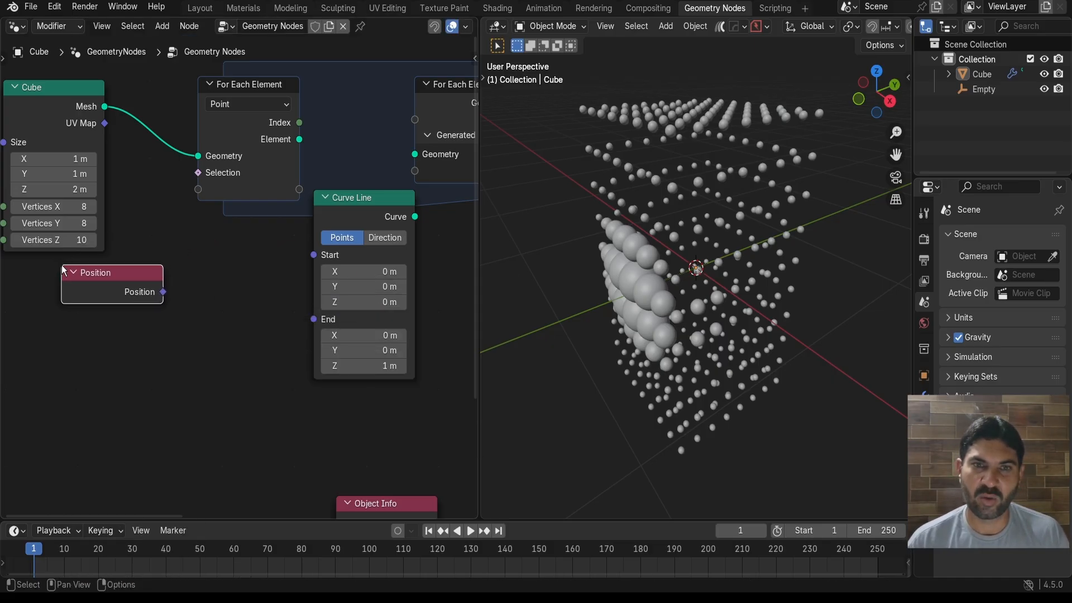
# Feed Position into the For Each Element zone as a new input and link the zone's Position output to Curve Line's Start
pyautogui.moveTo(163, 292); pyautogui.dragTo(188, 195)
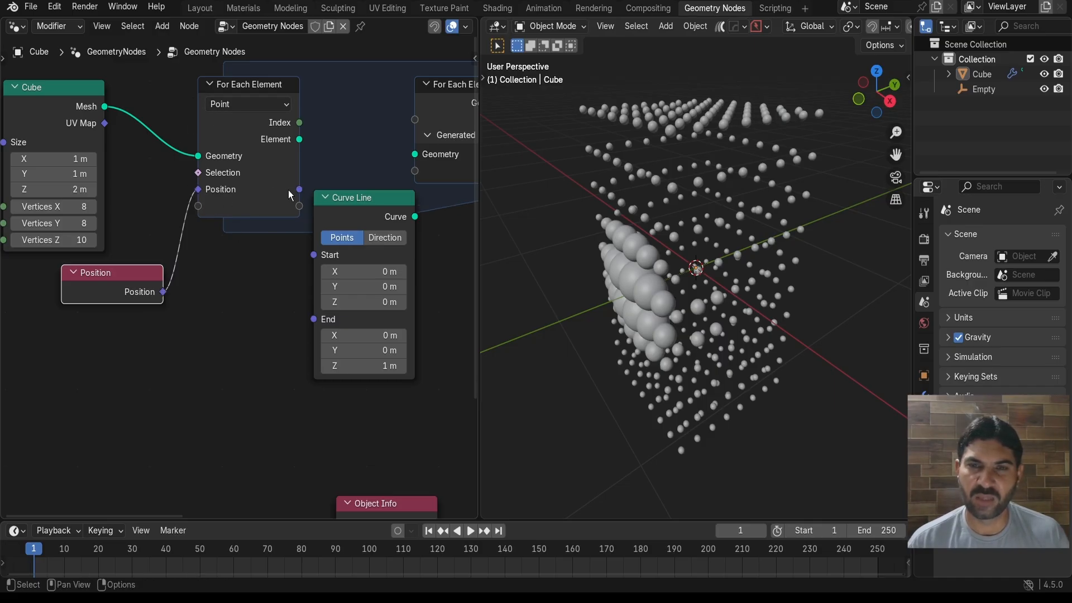
pyautogui.moveTo(241, 309); pyautogui.dragTo(153, 286, button='middle')
pyautogui.moveTo(206, 167); pyautogui.dragTo(207, 230)
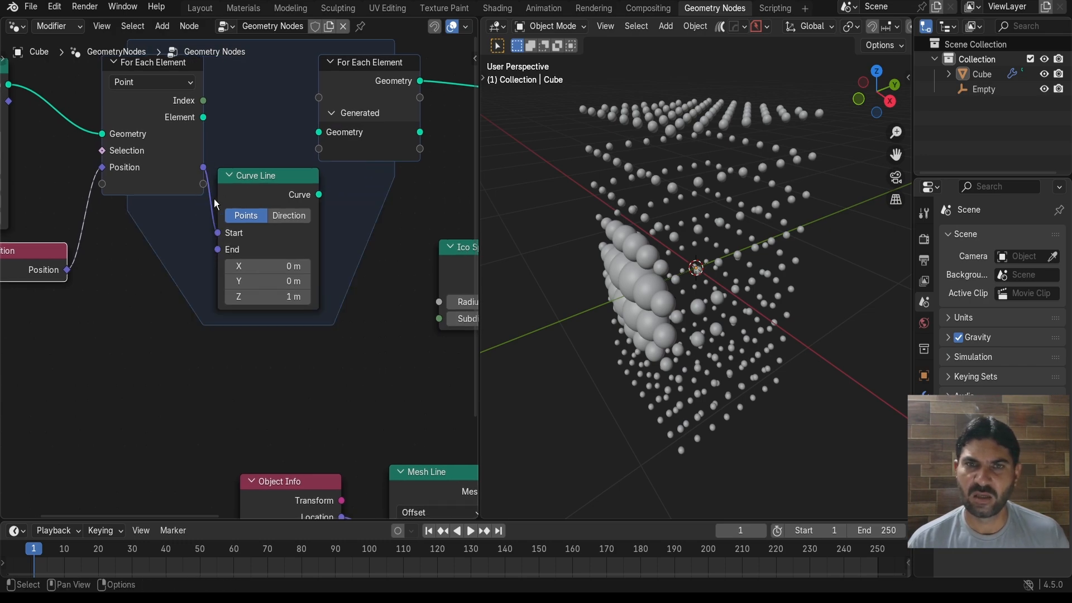
pyautogui.scroll(-1, 311, 360)
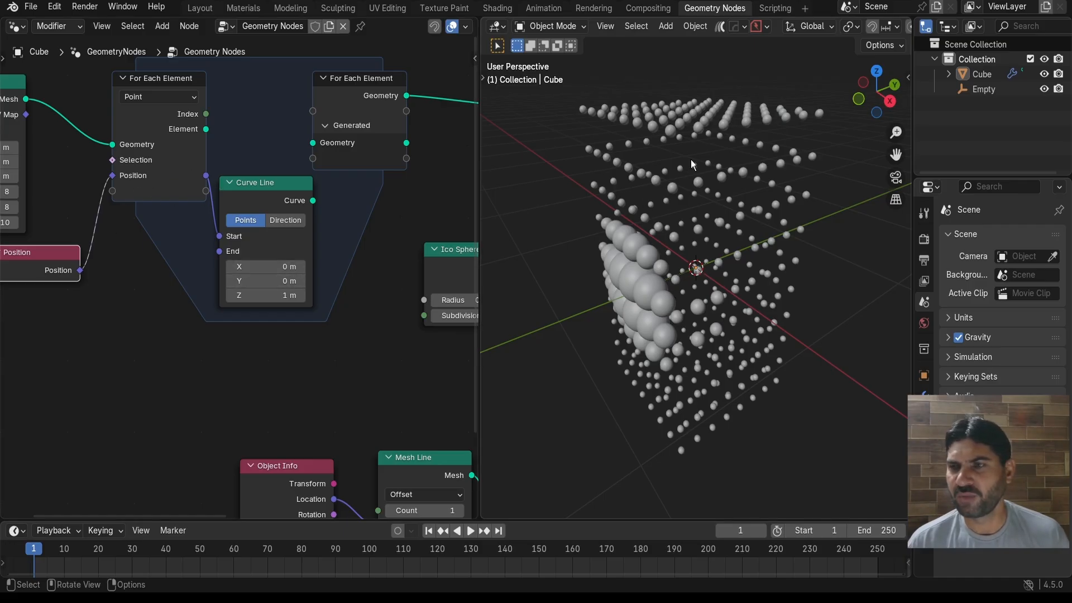
# Move the Object Info node farther from Mesh Line and connect its Location output to Curve Line's End
pyautogui.moveTo(692, 159); pyautogui.dragTo(718, 132, button='middle')
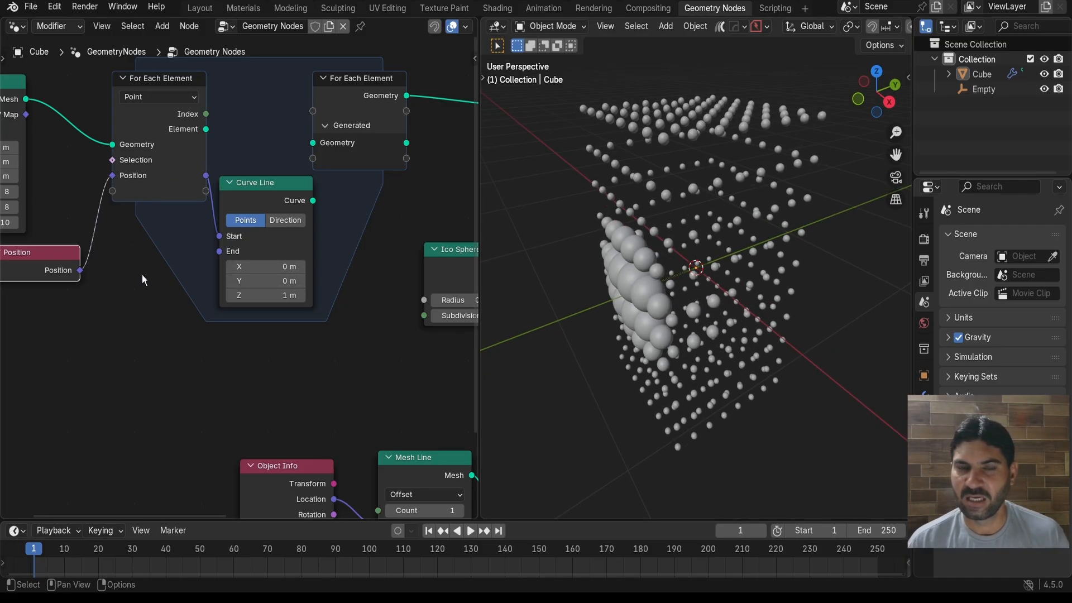
pyautogui.moveTo(142, 274); pyautogui.dragTo(180, 300, button='middle')
pyautogui.moveTo(106, 192); pyautogui.dragTo(136, 196, button='middle')
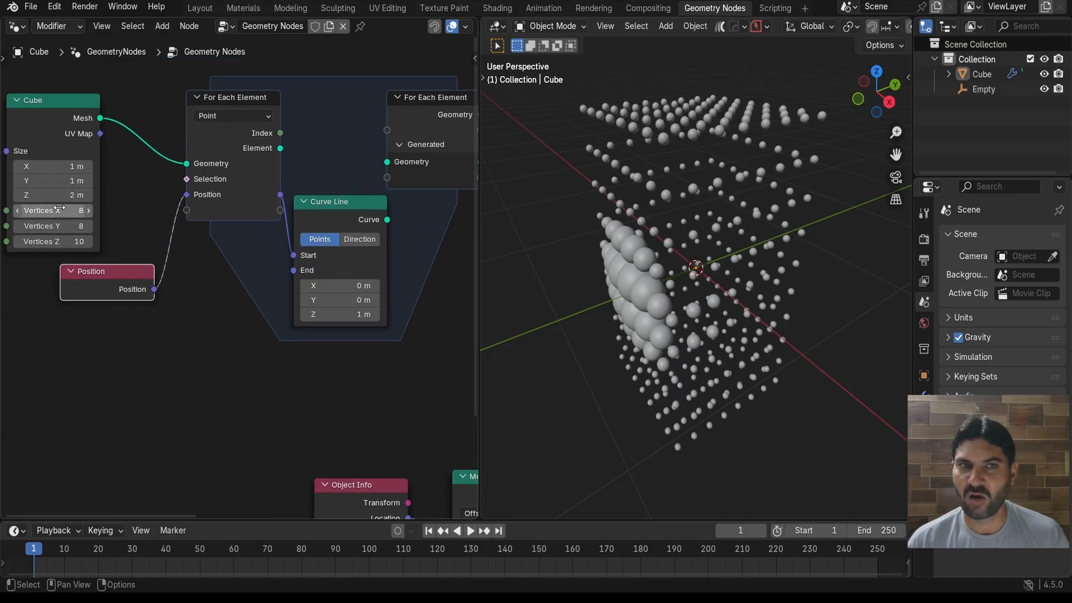
pyautogui.scroll(2, 732, 193)
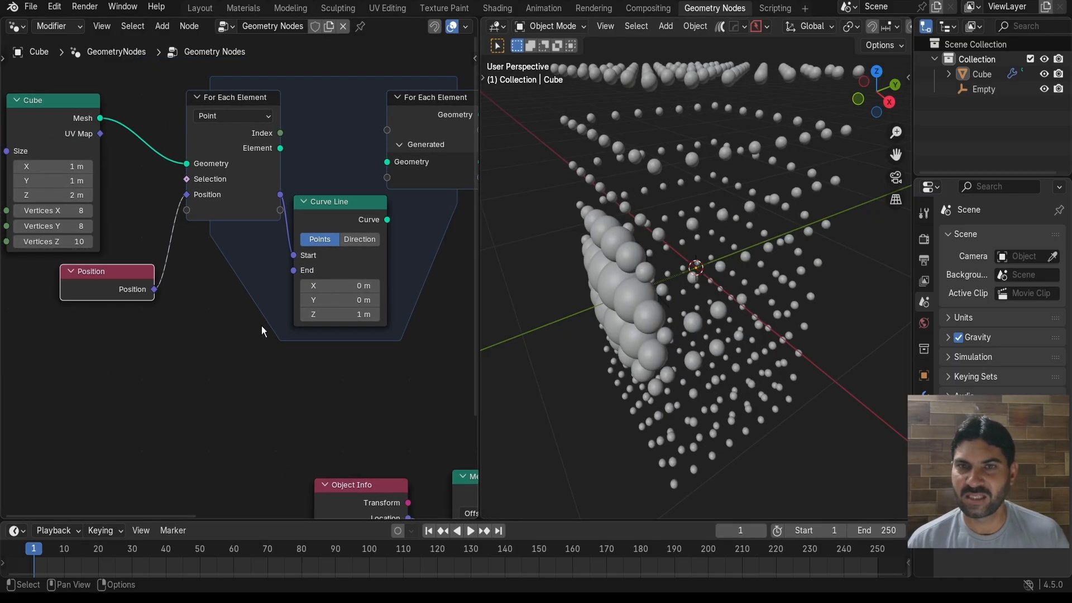
pyautogui.scroll(-1, 246, 346)
pyautogui.scroll(-1, 240, 360)
pyautogui.moveTo(239, 360); pyautogui.dragTo(232, 241, button='middle')
pyautogui.moveTo(296, 335); pyautogui.dragTo(143, 341)
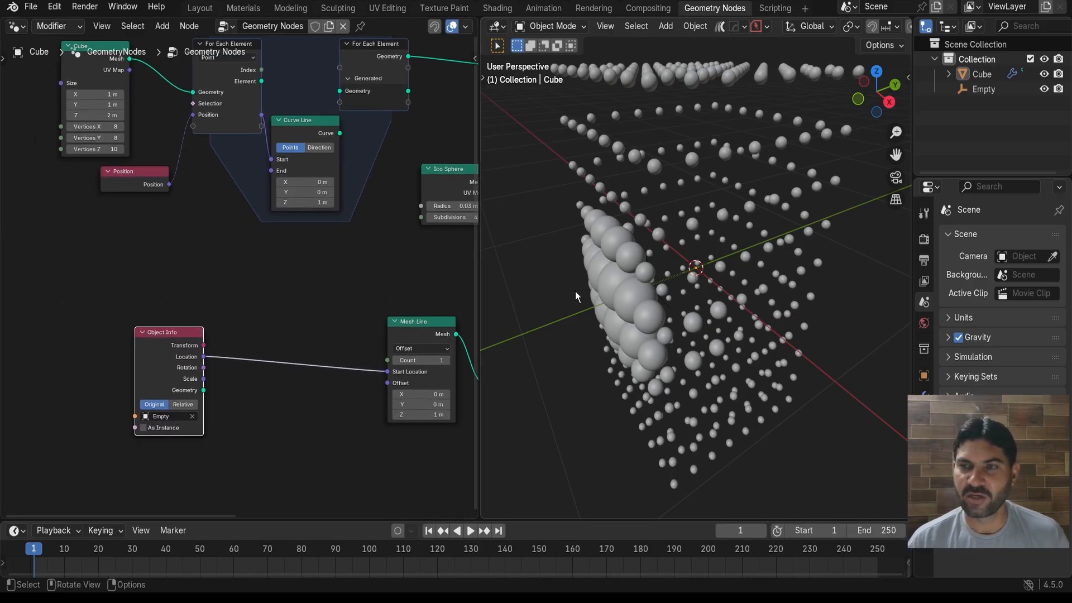
pyautogui.moveTo(693, 272); pyautogui.dragTo(664, 275, button='middle')
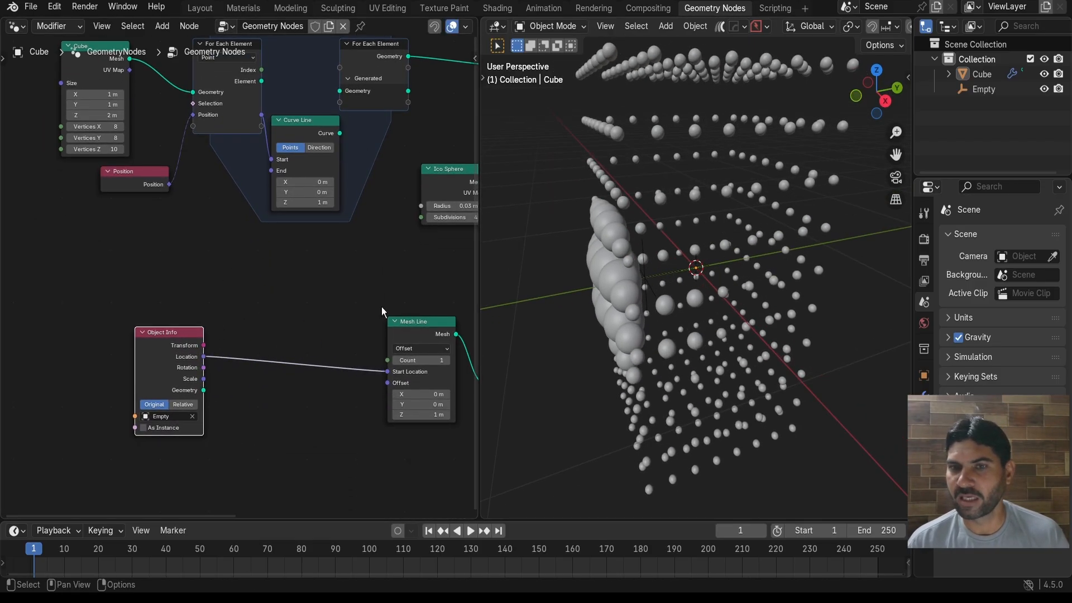
pyautogui.scroll(2, 260, 323)
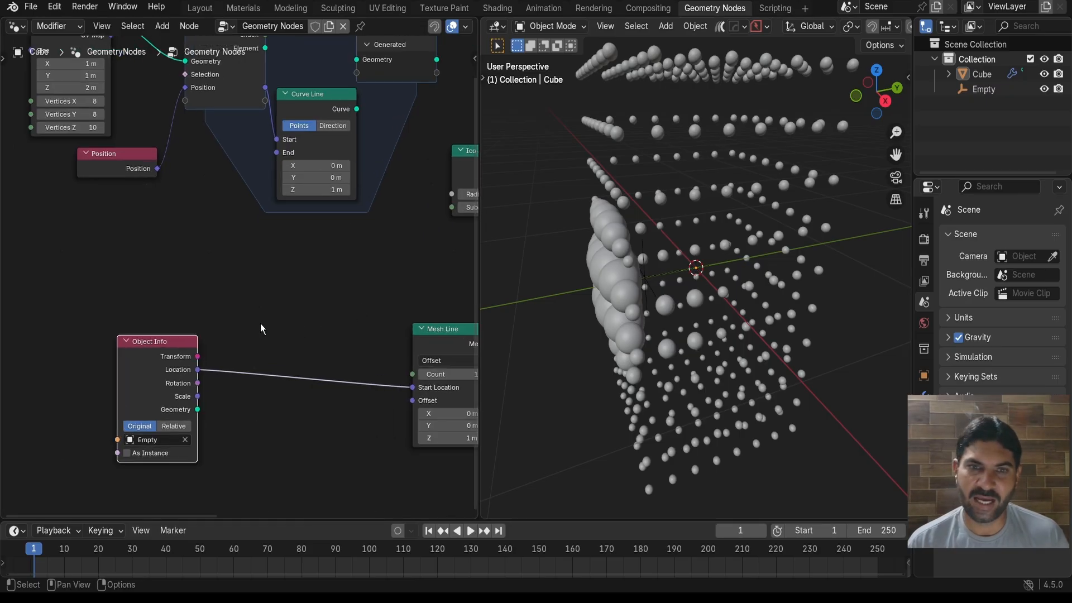
pyautogui.moveTo(199, 371); pyautogui.dragTo(267, 156)
pyautogui.scroll(-1, 277, 193)
pyautogui.scroll(-2, 733, 249)
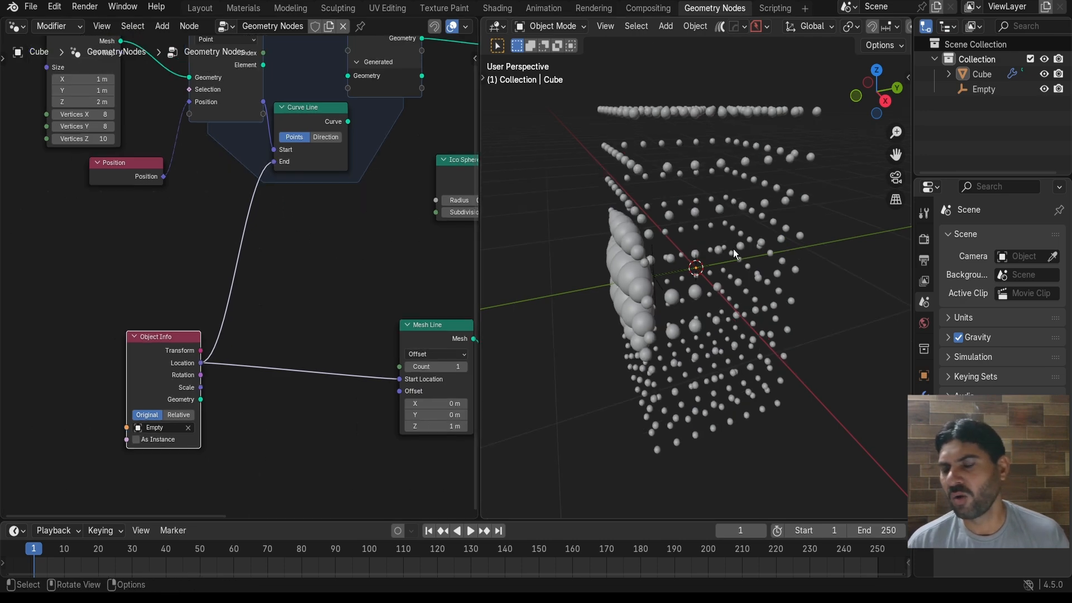
# Move Group Output up and insert a Join Geometry node between Set Shade Smooth and Group Output
pyautogui.moveTo(732, 249); pyautogui.dragTo(746, 254, button='middle')
pyautogui.scroll(-4, 365, 229)
pyautogui.moveTo(358, 233); pyautogui.dragTo(172, 327, button='middle')
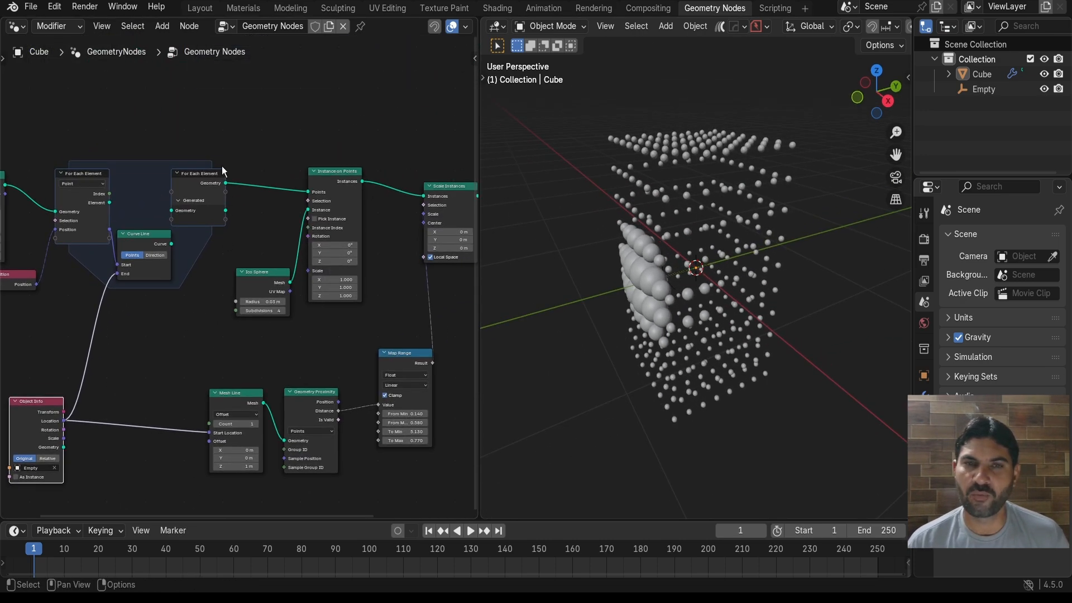
pyautogui.scroll(1, 222, 166)
pyautogui.scroll(-2, 309, 123)
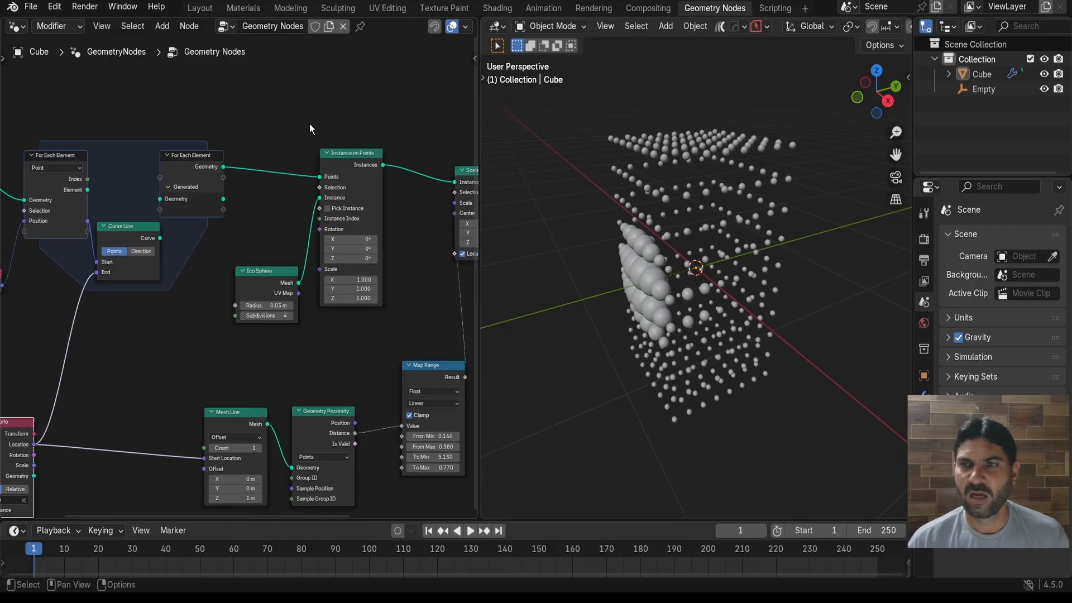
pyautogui.moveTo(309, 123); pyautogui.dragTo(145, 228, button='middle')
pyautogui.scroll(1, 249, 182)
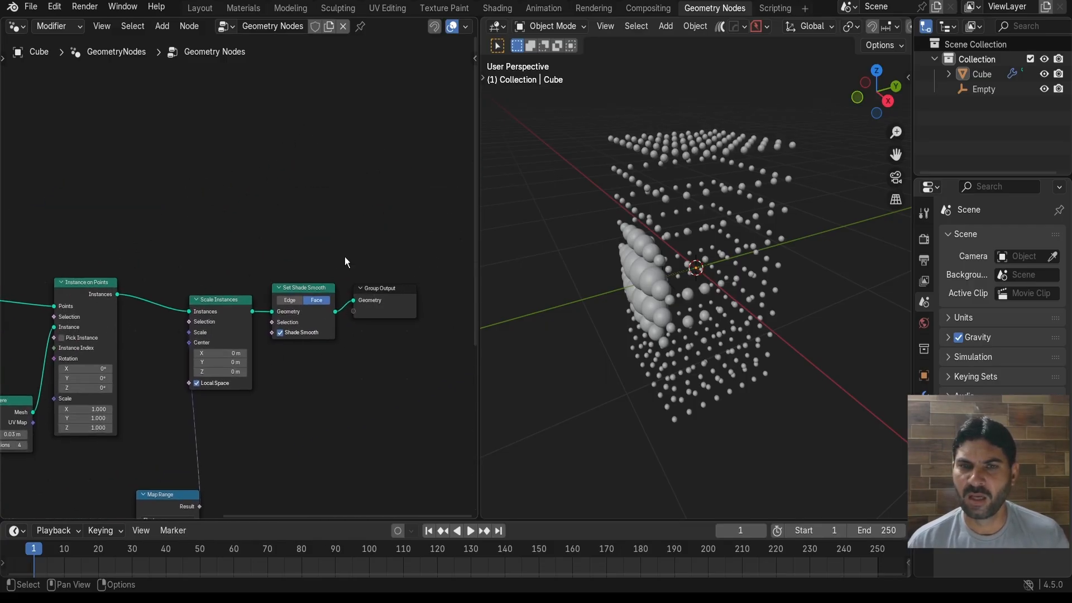
pyautogui.moveTo(377, 287); pyautogui.dragTo(393, 196)
pyautogui.click(261, 196)
pyautogui.hotkey('shift', 'a')
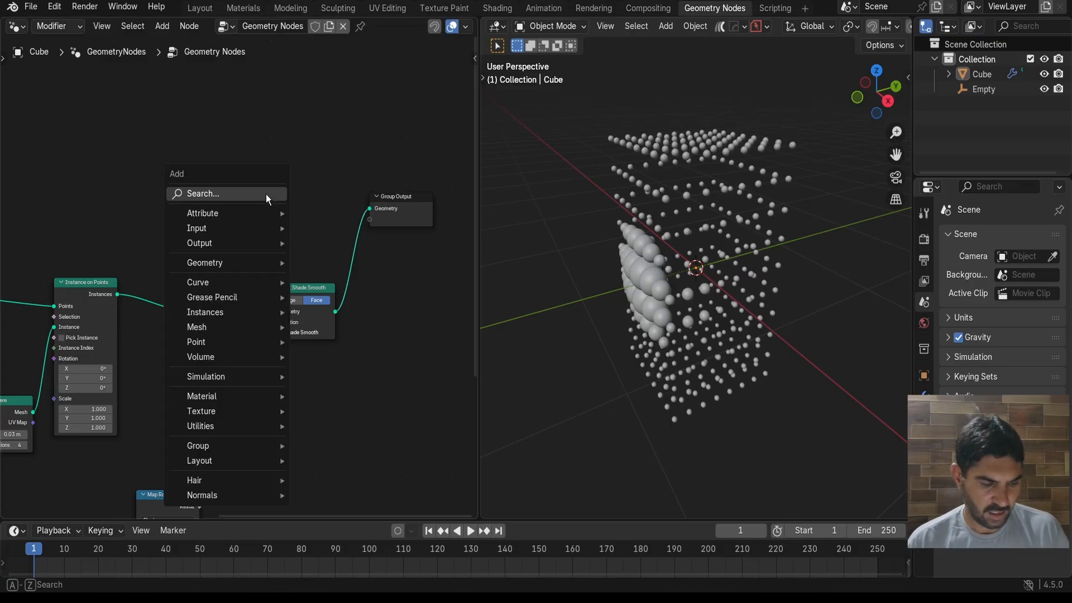
pyautogui.write('j')
pyautogui.press('Return')
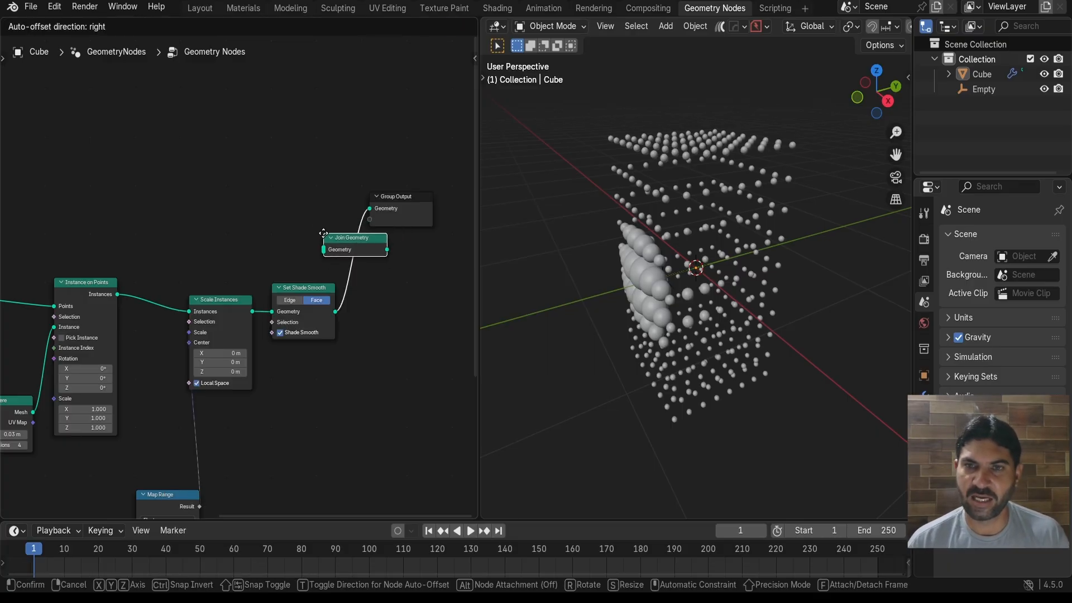
pyautogui.click(327, 232)
# Connect the For Each Element zone's generated Geometry output to the Join Geometry node
pyautogui.moveTo(247, 197); pyautogui.dragTo(239, 230, button='middle')
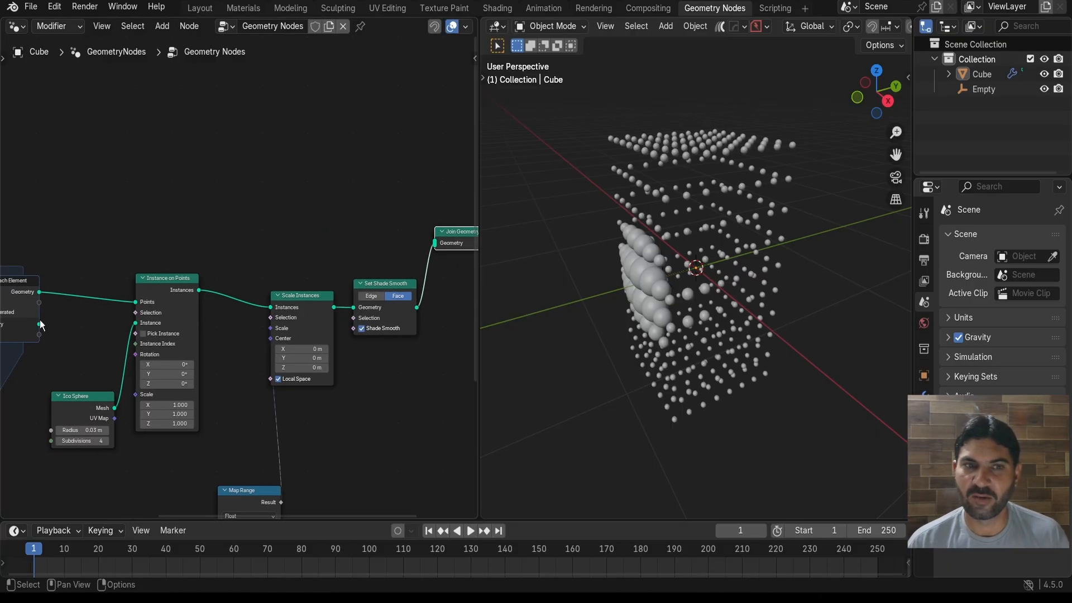
pyautogui.moveTo(39, 327); pyautogui.dragTo(112, 287, button='middle')
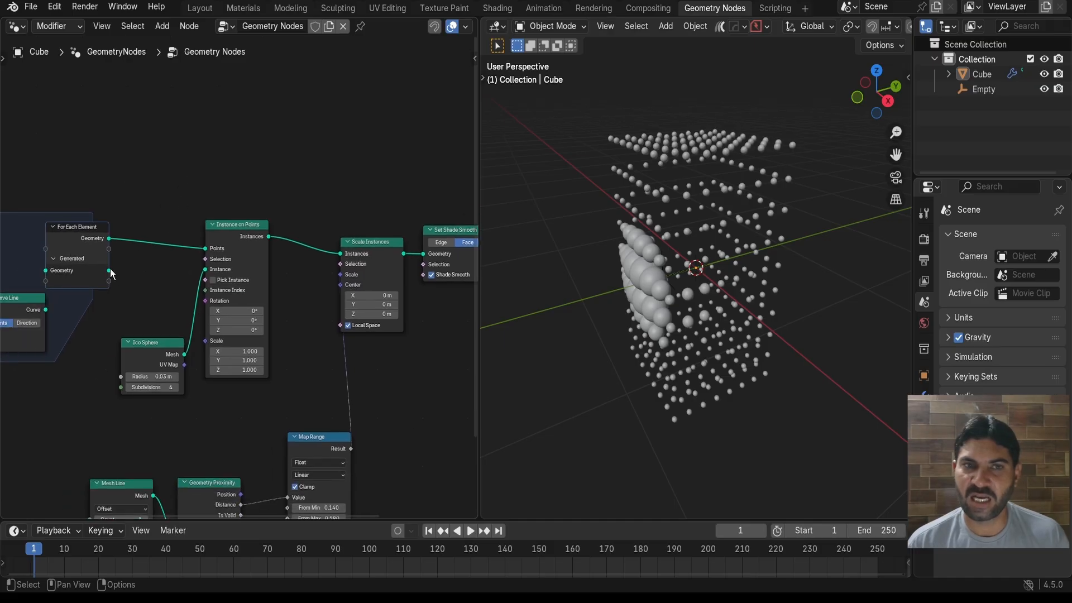
pyautogui.scroll(-1, 191, 230)
pyautogui.moveTo(130, 272); pyautogui.dragTo(434, 205)
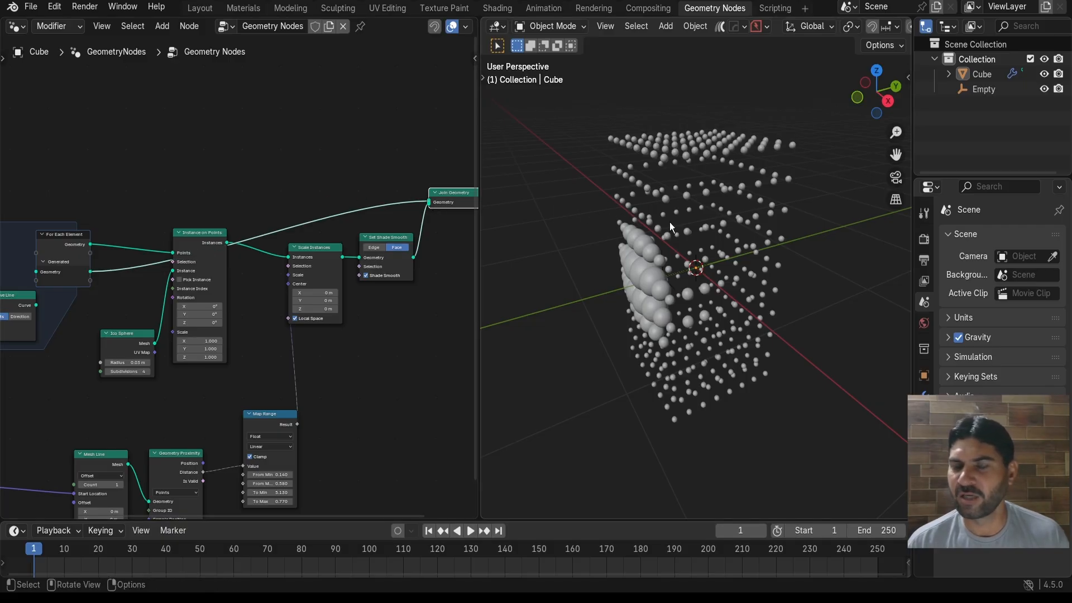
# Connect Curve Line's Curve output to the Generated Geometry input of the For Each Element zone
pyautogui.moveTo(669, 222); pyautogui.dragTo(701, 210, button='middle')
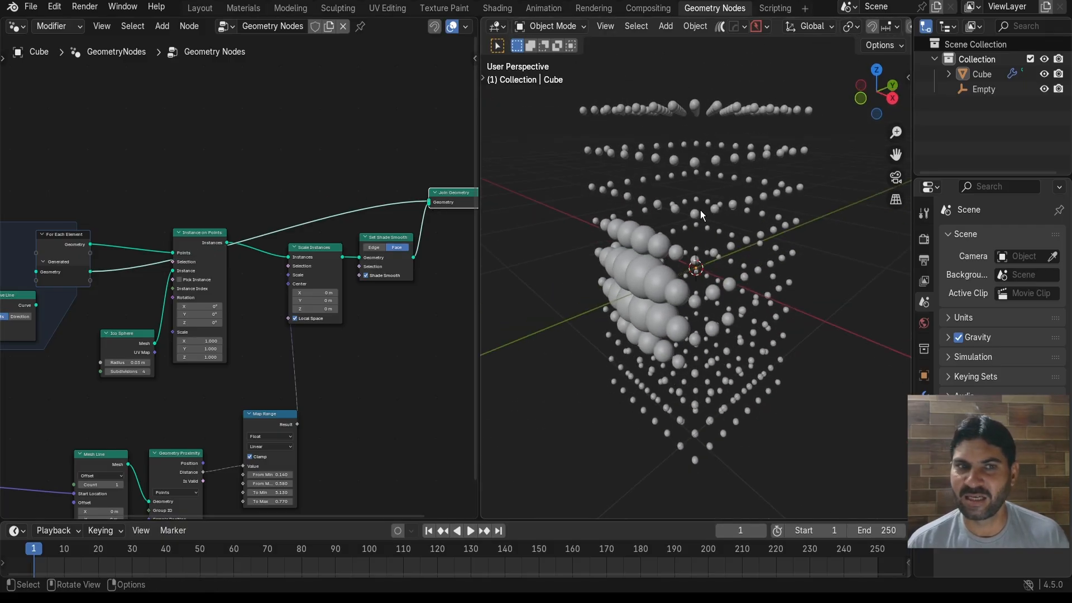
pyautogui.moveTo(151, 177); pyautogui.dragTo(341, 137, button='middle')
pyautogui.scroll(3, 322, 173)
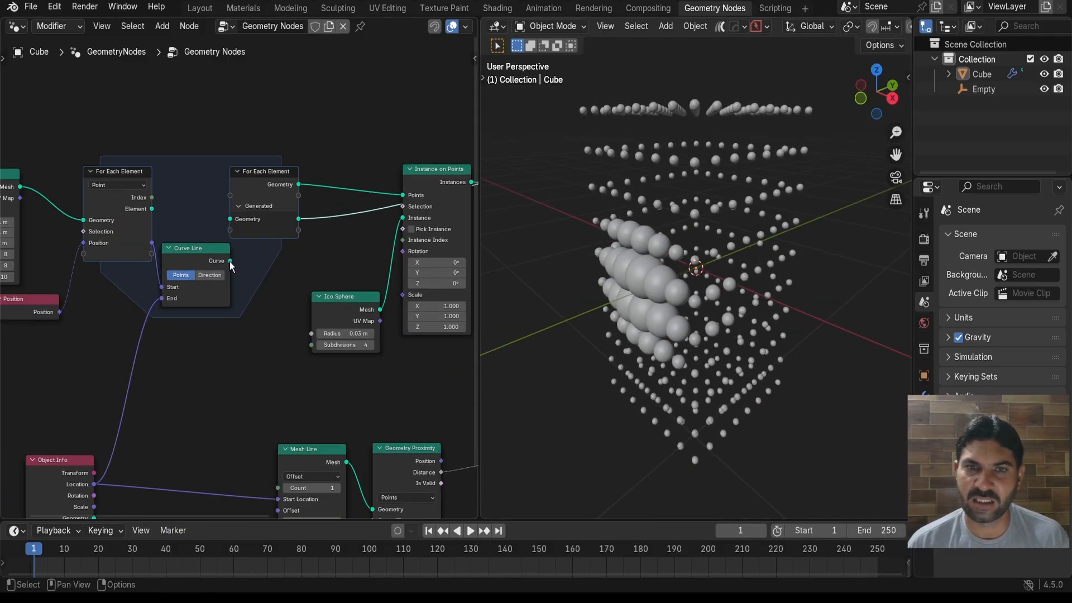
pyautogui.moveTo(230, 260); pyautogui.dragTo(223, 220)
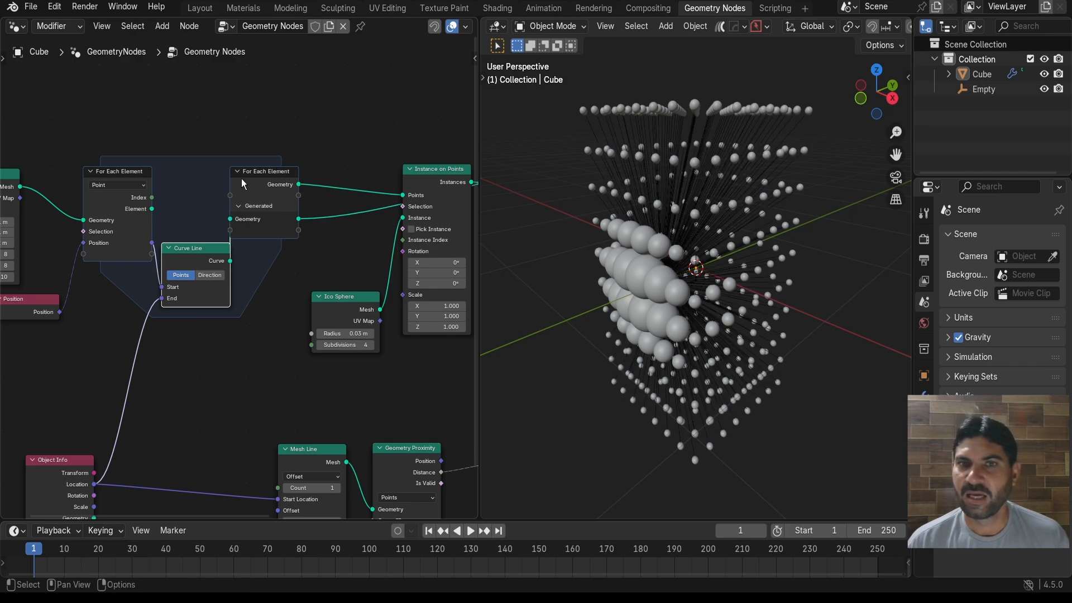
# Examine the generated lines between the spheres and the empty, and review the node chain up to Join Geometry
pyautogui.moveTo(771, 272); pyautogui.dragTo(726, 192, button='middle')
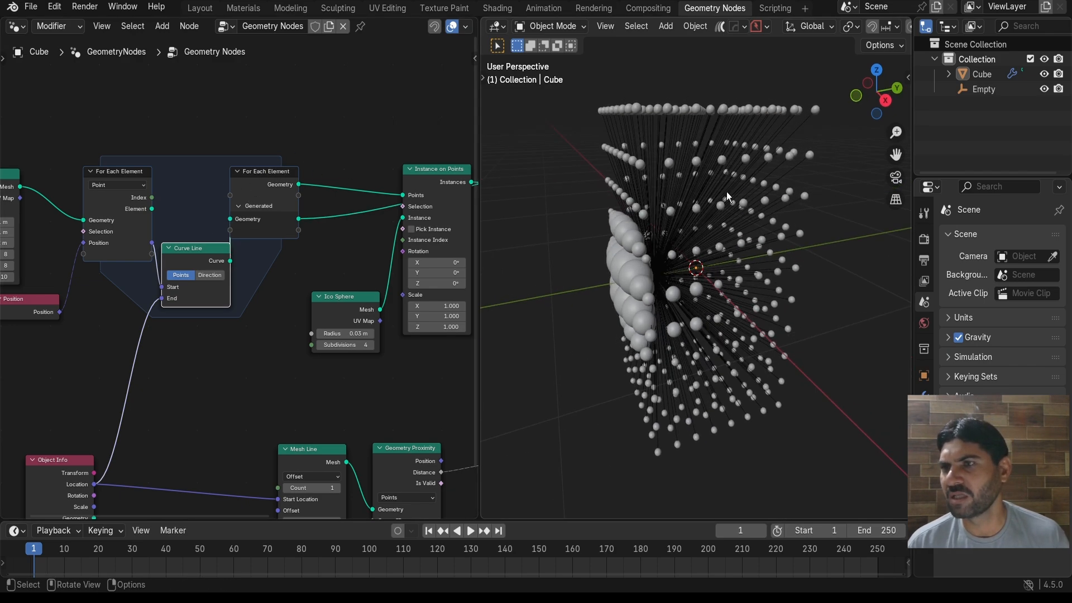
pyautogui.moveTo(752, 271); pyautogui.dragTo(696, 271, button='middle')
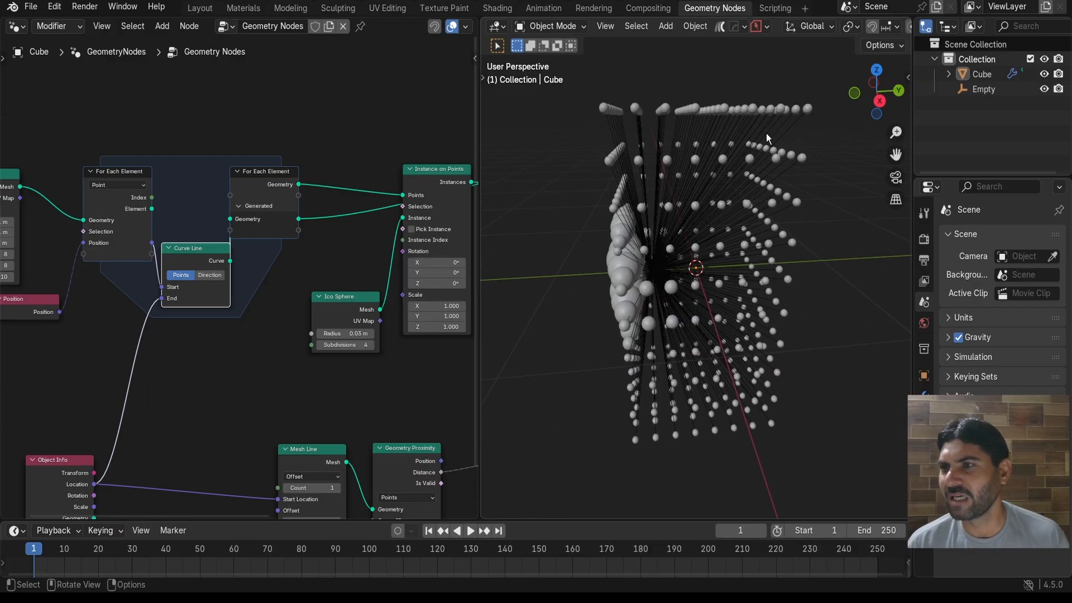
pyautogui.scroll(2, 767, 133)
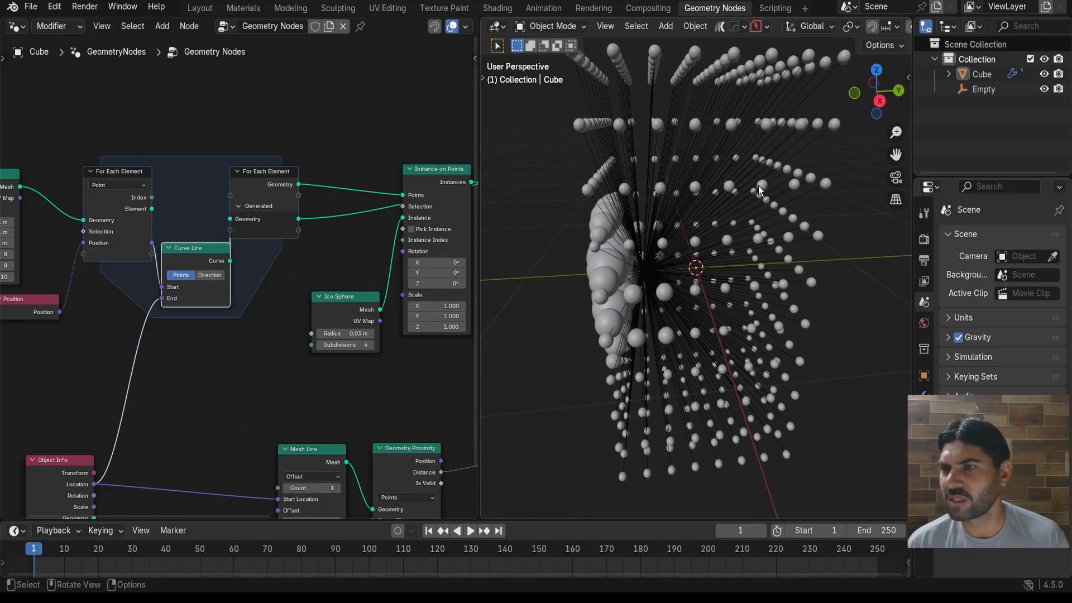
pyautogui.scroll(2, 756, 212)
pyautogui.scroll(2, 675, 253)
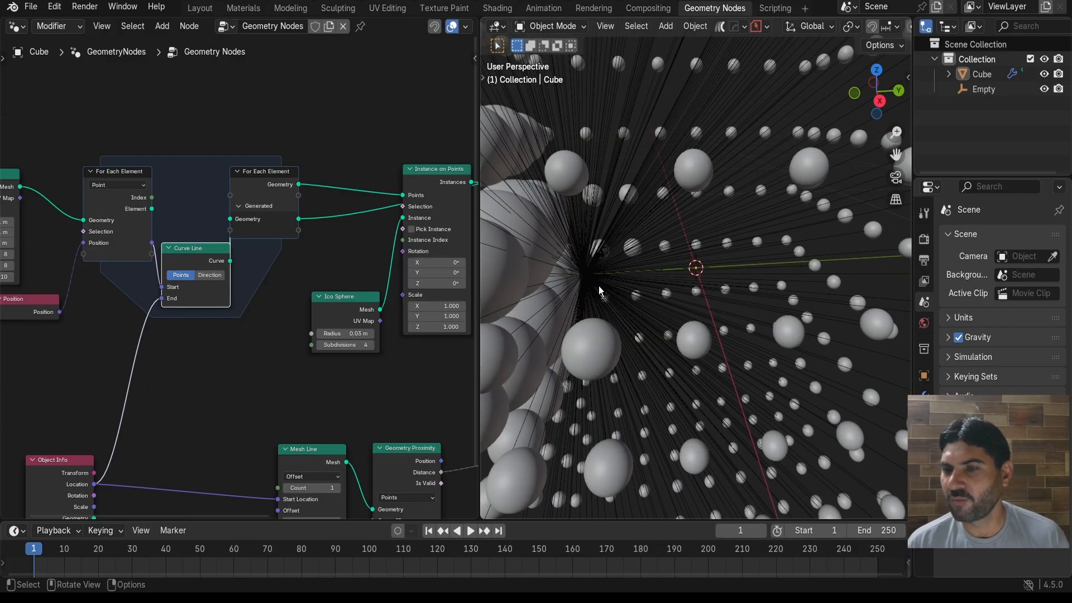
pyautogui.moveTo(223, 342); pyautogui.dragTo(248, 293, button='middle')
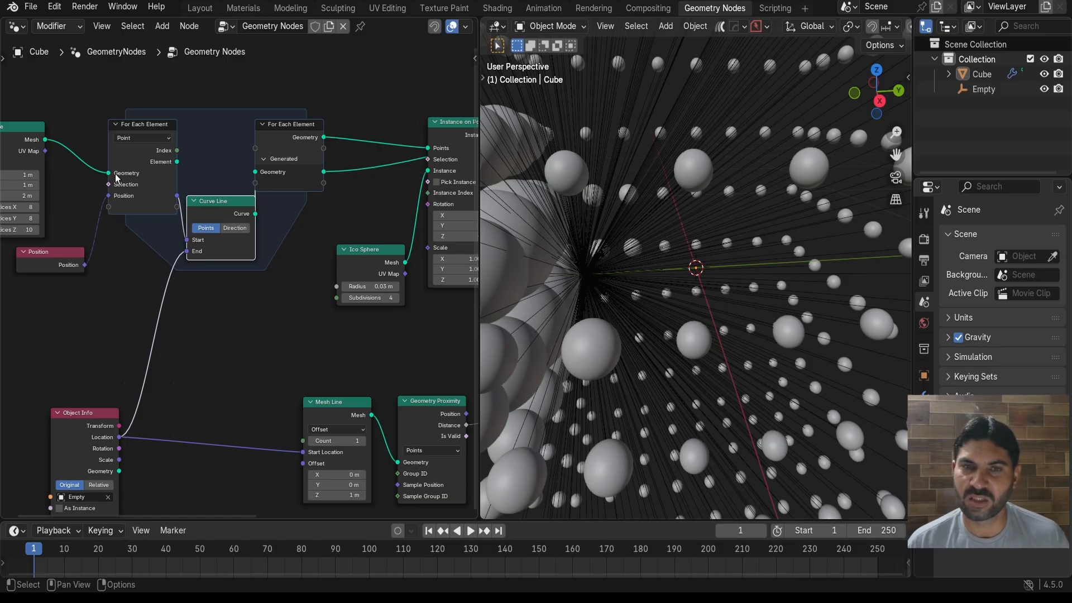
pyautogui.scroll(-4, 353, 211)
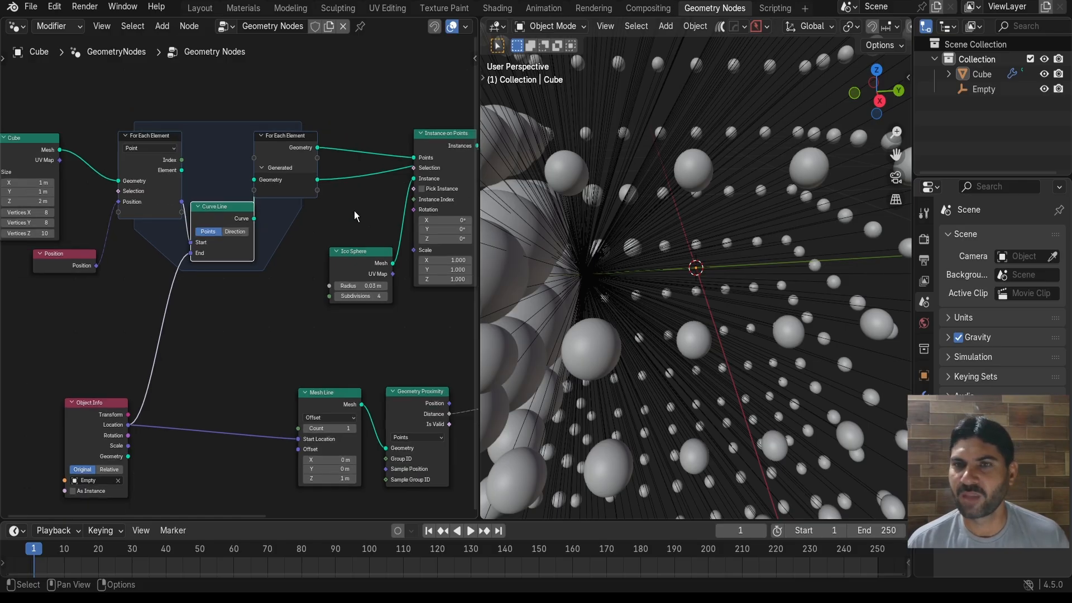
pyautogui.moveTo(313, 234); pyautogui.dragTo(118, 354, button='middle')
pyautogui.moveTo(735, 233); pyautogui.dragTo(759, 242, button='middle')
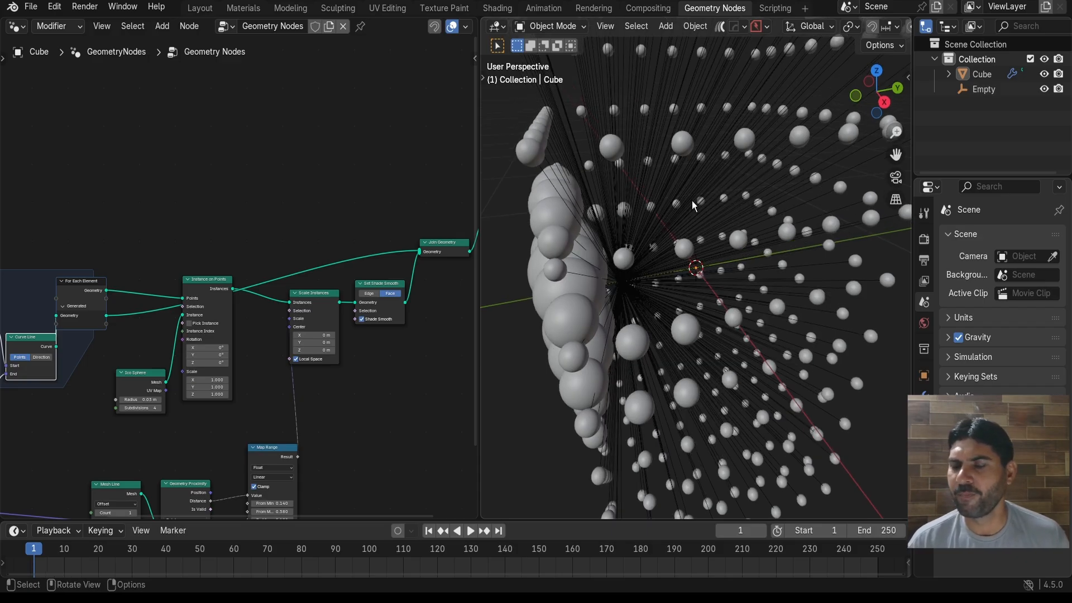
pyautogui.scroll(1, 357, 201)
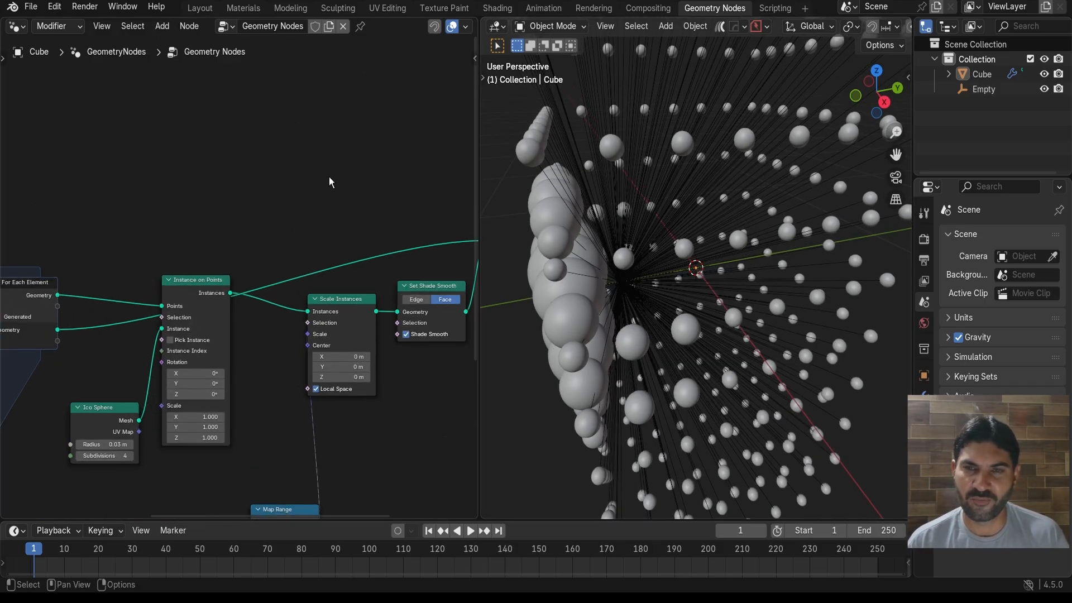
pyautogui.moveTo(330, 182); pyautogui.dragTo(276, 185, button='middle')
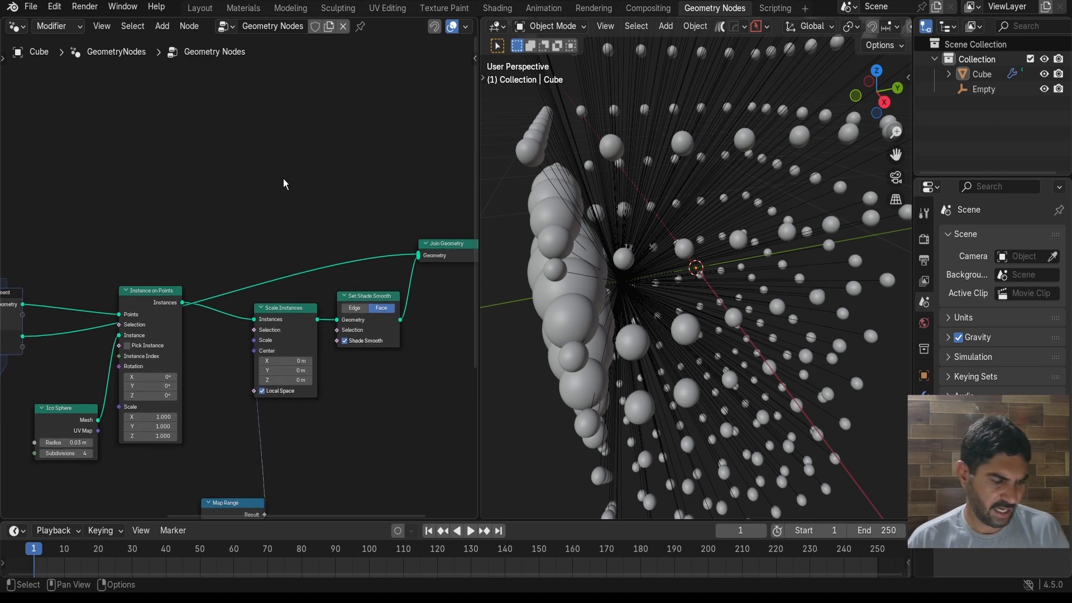
# Insert a Curve to Mesh node between the For Each Element zone's generated geometry and Join Geometry, placing it above the instancing nodes
pyautogui.hotkey('shift', 'a')
pyautogui.write('ctm')
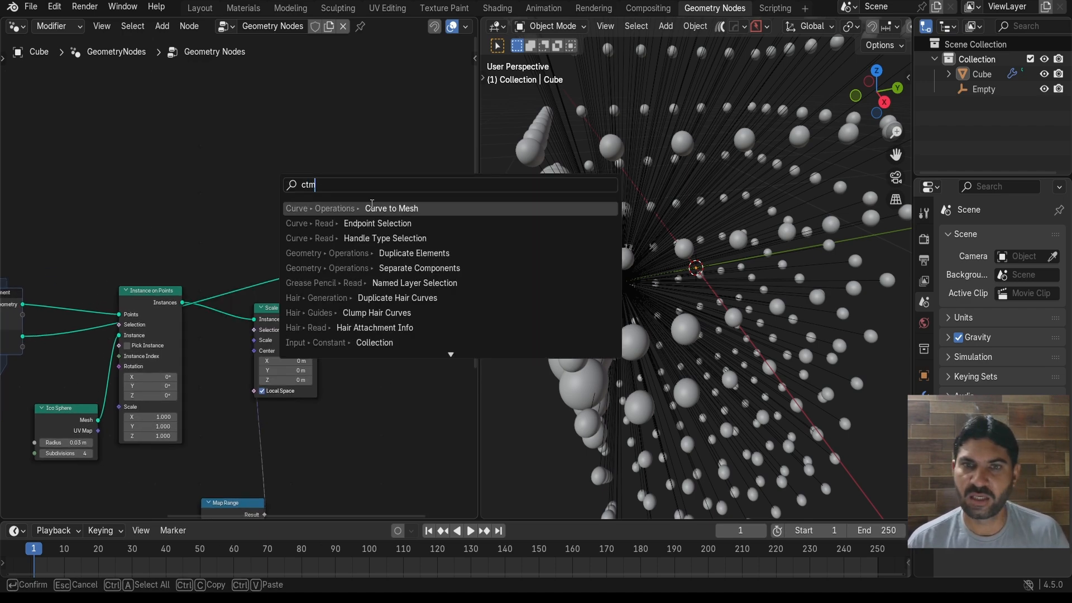
pyautogui.click(372, 209)
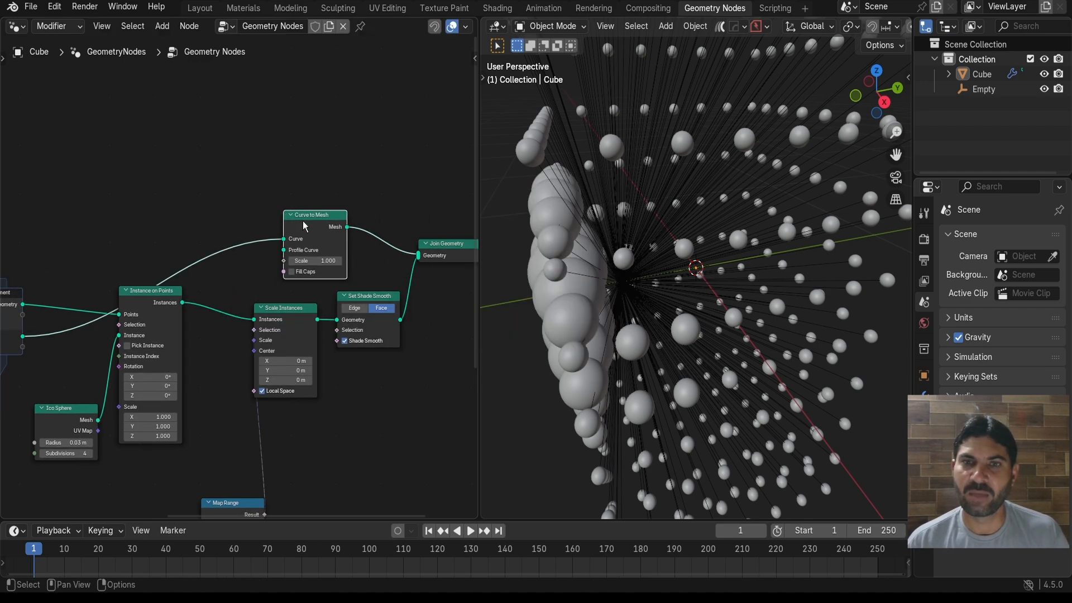
pyautogui.click(249, 121)
pyautogui.scroll(2, 245, 161)
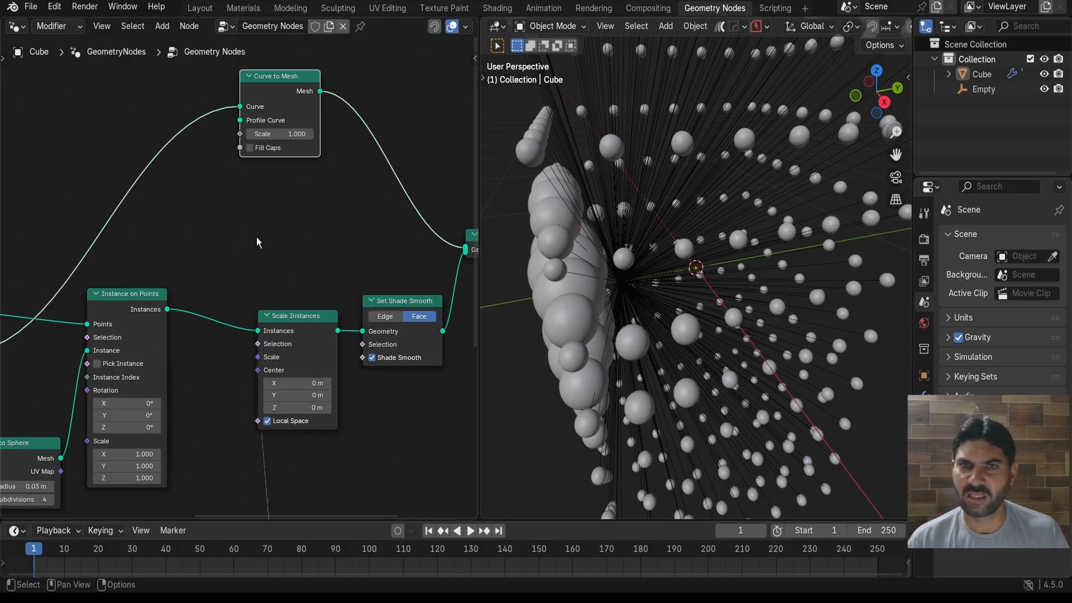
pyautogui.moveTo(272, 231); pyautogui.dragTo(276, 215, button='middle')
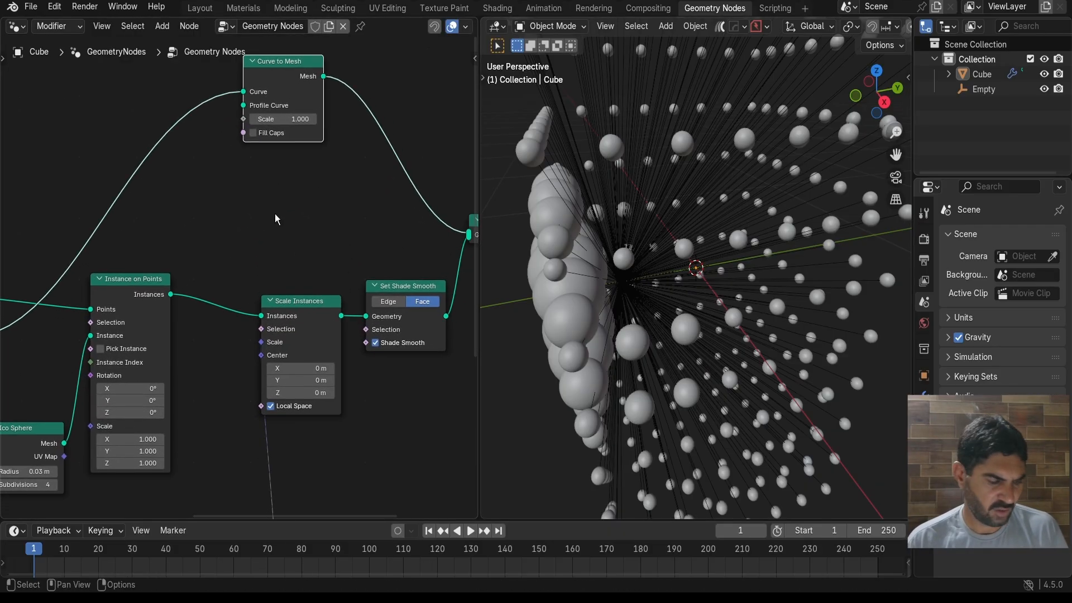
# Add a Curve Circle node below Curve to Mesh and connect its Curve output to the Profile Curve input
pyautogui.hotkey('shift', 'a')
pyautogui.write('cc')
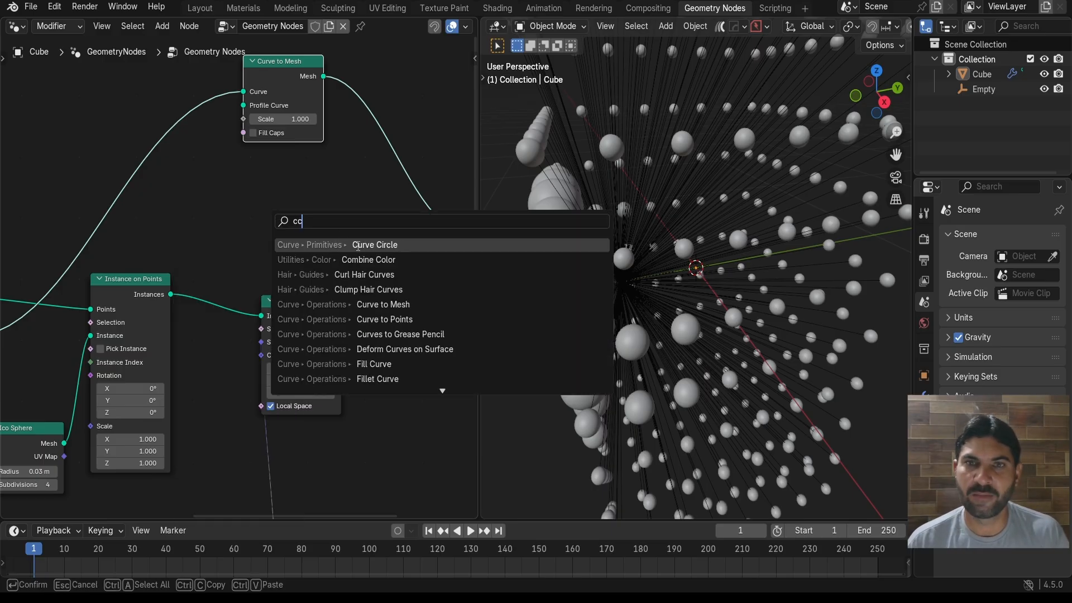
pyautogui.click(358, 245)
pyautogui.click(251, 187)
pyautogui.moveTo(254, 188); pyautogui.dragTo(267, 186)
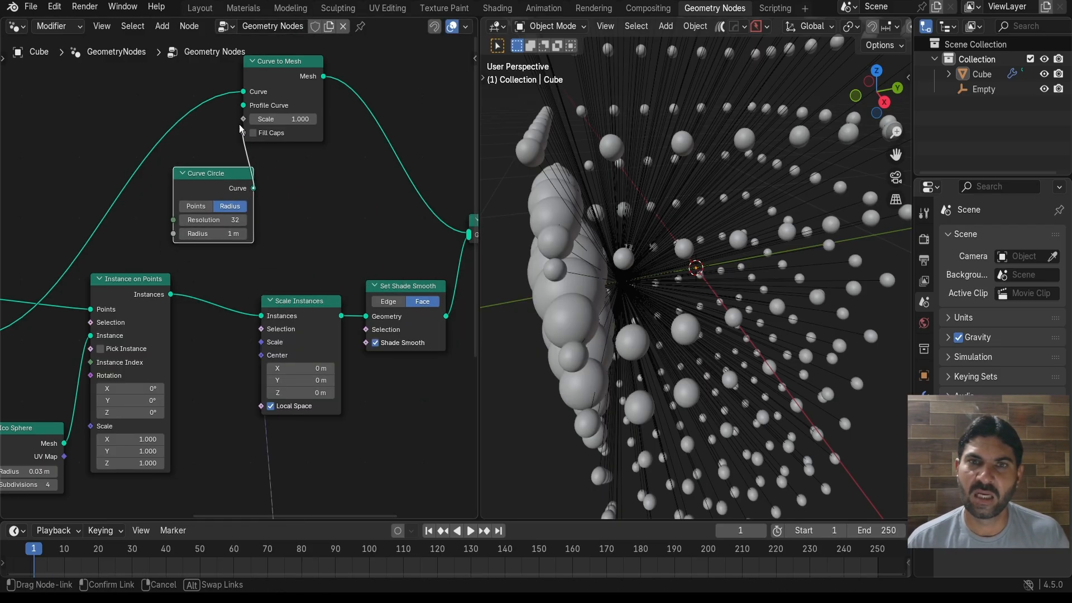
pyautogui.moveTo(240, 113); pyautogui.dragTo(243, 105)
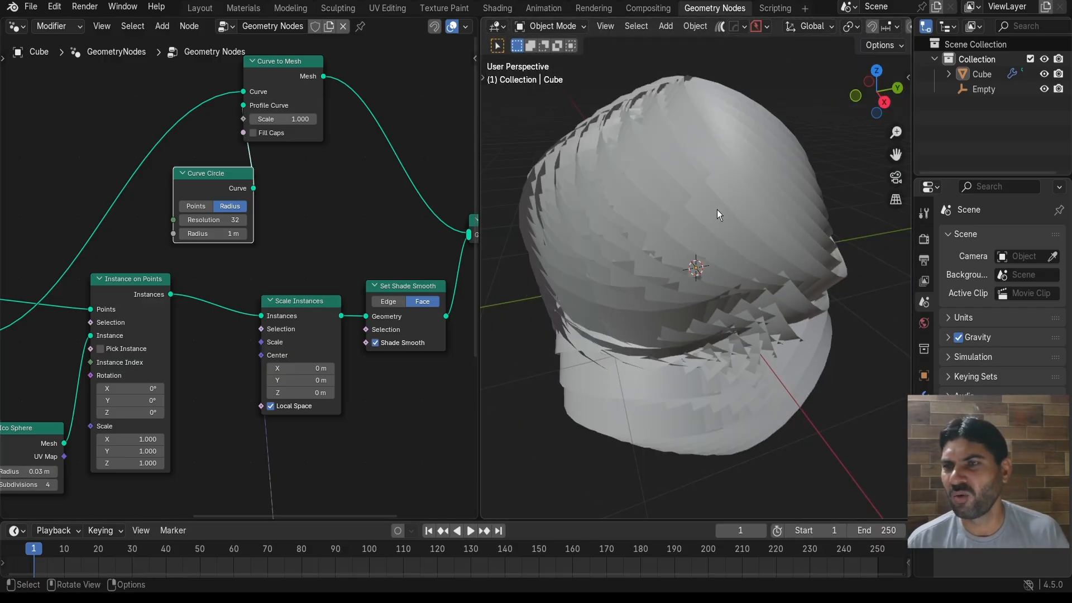
# Set the Curve Circle's radius to 0.001 m so the connecting lines become thin tubes
pyautogui.scroll(2, 256, 202)
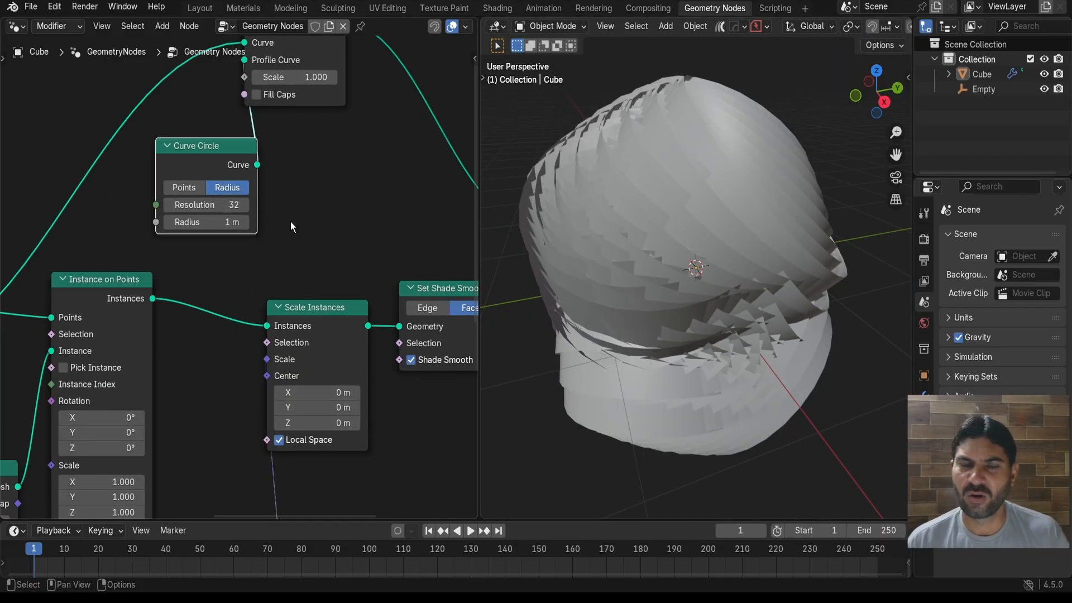
pyautogui.scroll(1, 223, 240)
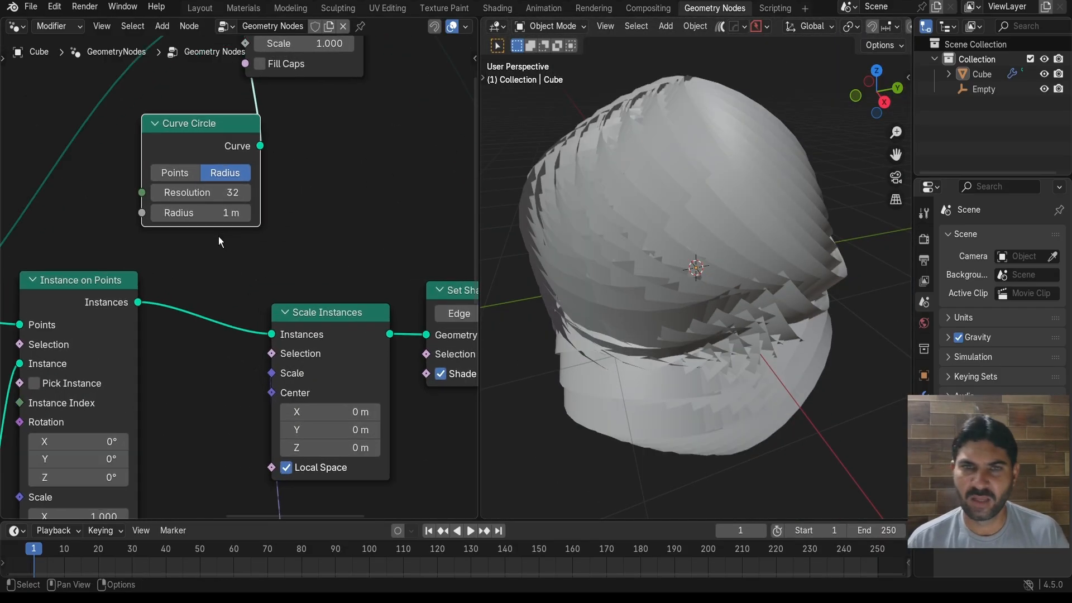
pyautogui.moveTo(199, 213); pyautogui.dragTo(145, 212)
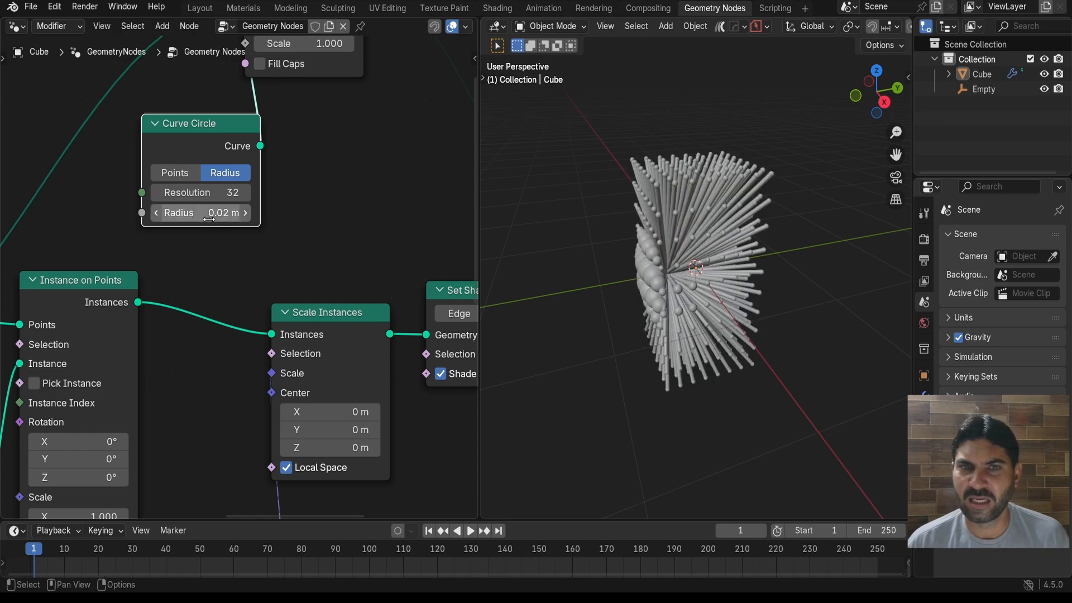
pyautogui.click(213, 215)
pyautogui.write('.')
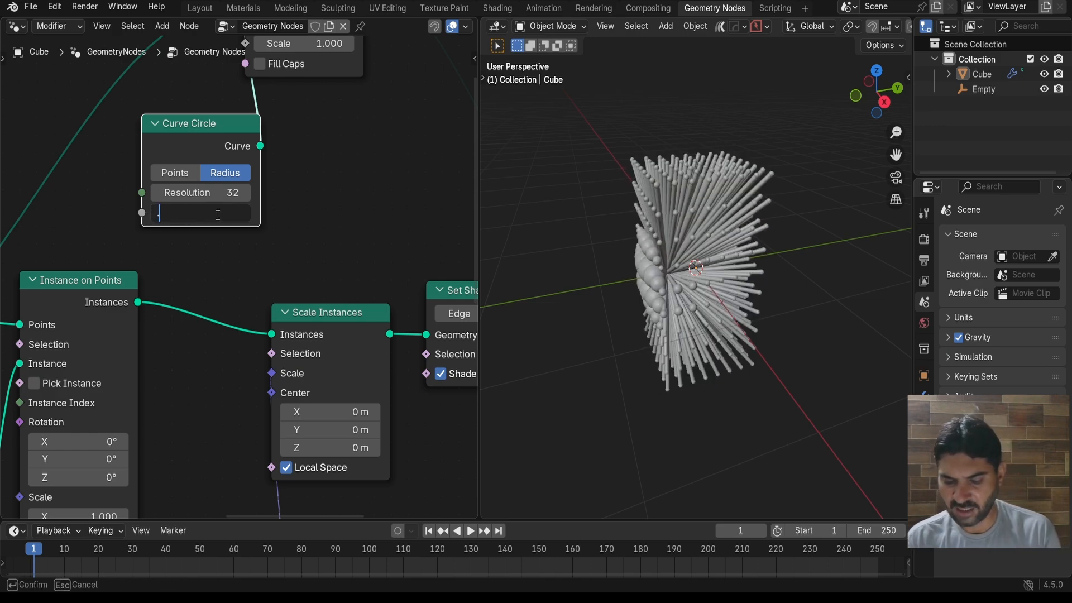
pyautogui.write('001')
pyautogui.press('Return')
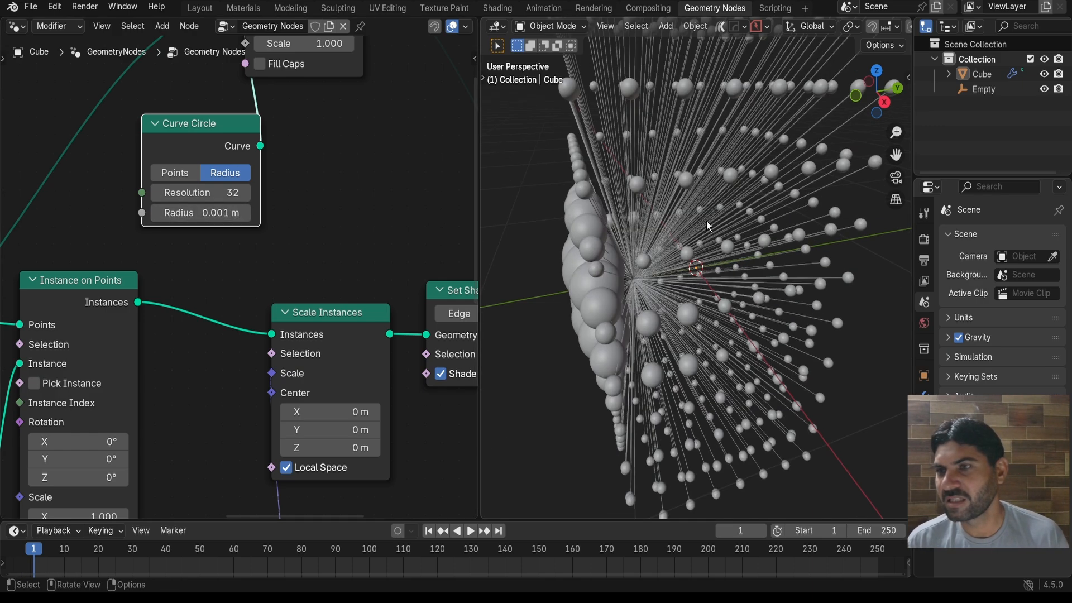
pyautogui.moveTo(717, 220); pyautogui.dragTo(702, 239, button='middle')
pyautogui.scroll(-3, 722, 220)
pyautogui.scroll(-6, 357, 188)
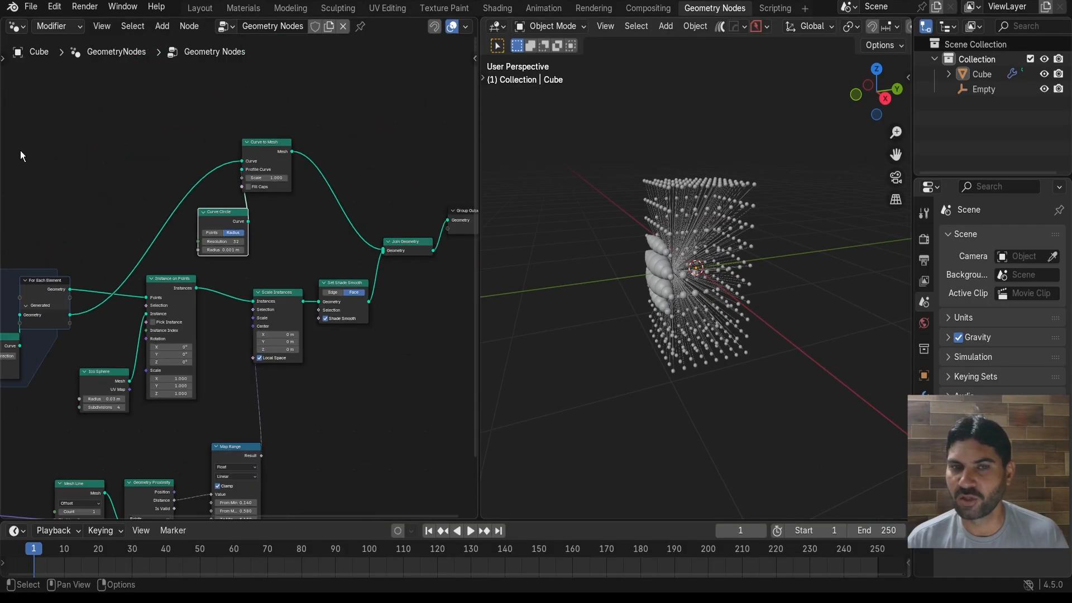
# Move the Group Output node farther from Join Geometry to make room between them
pyautogui.scroll(-5, 330, 121)
pyautogui.moveTo(310, 145); pyautogui.dragTo(303, 135, button='middle')
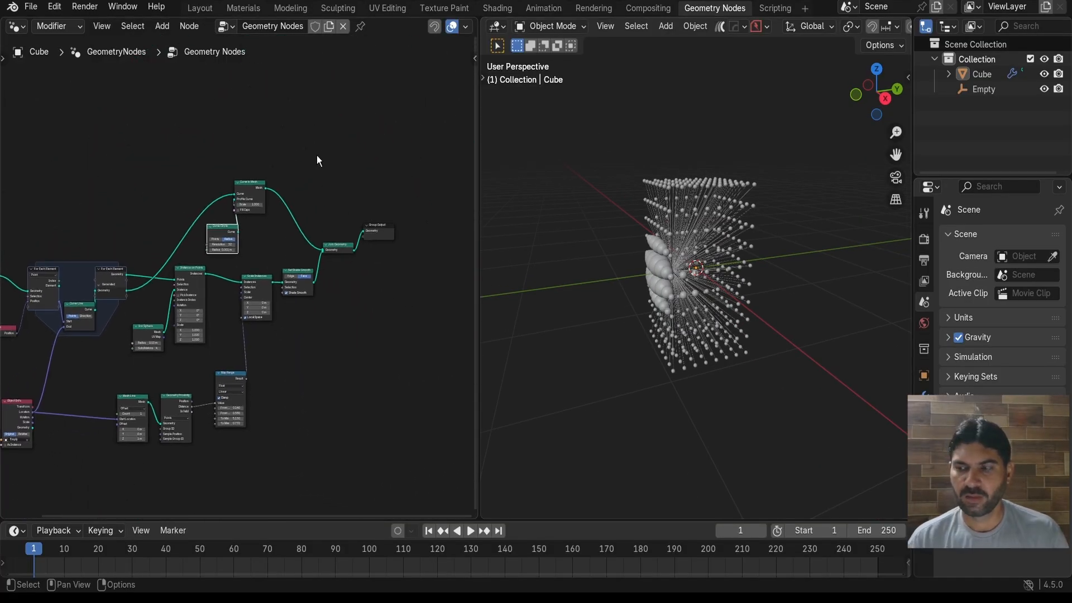
pyautogui.scroll(3, 364, 166)
pyautogui.scroll(1, 364, 166)
pyautogui.moveTo(356, 169); pyautogui.dragTo(253, 141, button='middle')
pyautogui.scroll(4, 252, 142)
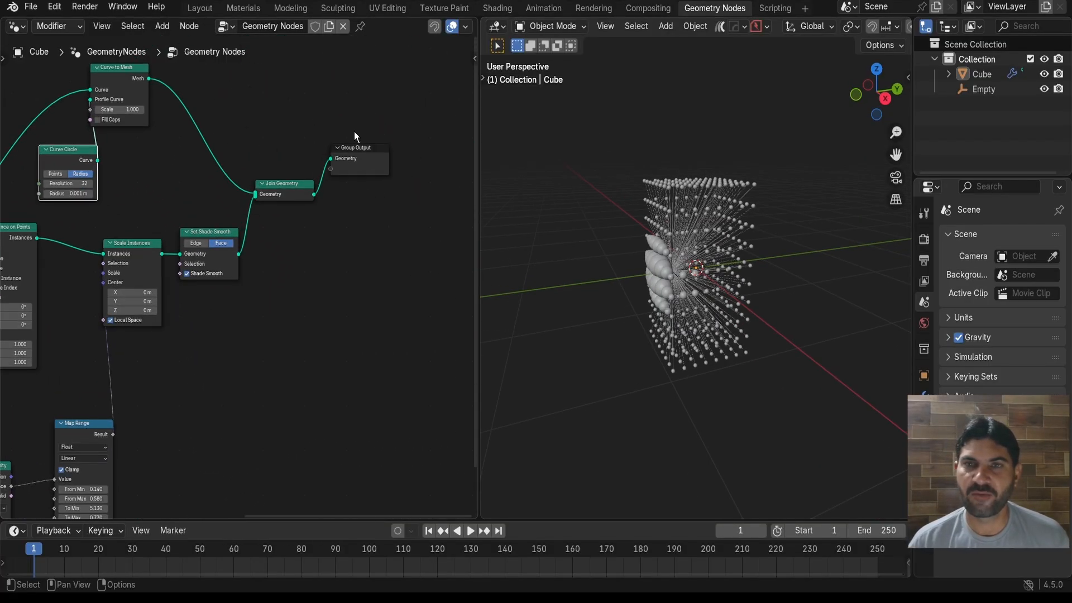
pyautogui.click(369, 145)
pyautogui.moveTo(369, 146); pyautogui.dragTo(413, 176)
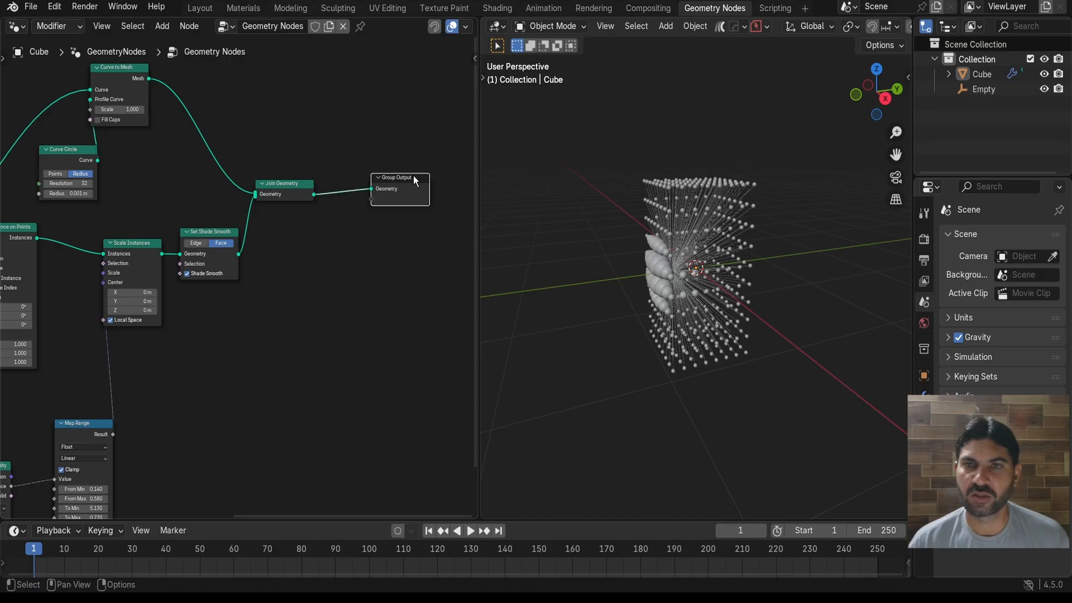
# Insert a Set Material node between Join Geometry and Group Output
pyautogui.click(351, 282)
pyautogui.hotkey('shift', 'a')
pyautogui.write('set')
pyautogui.press('Return')
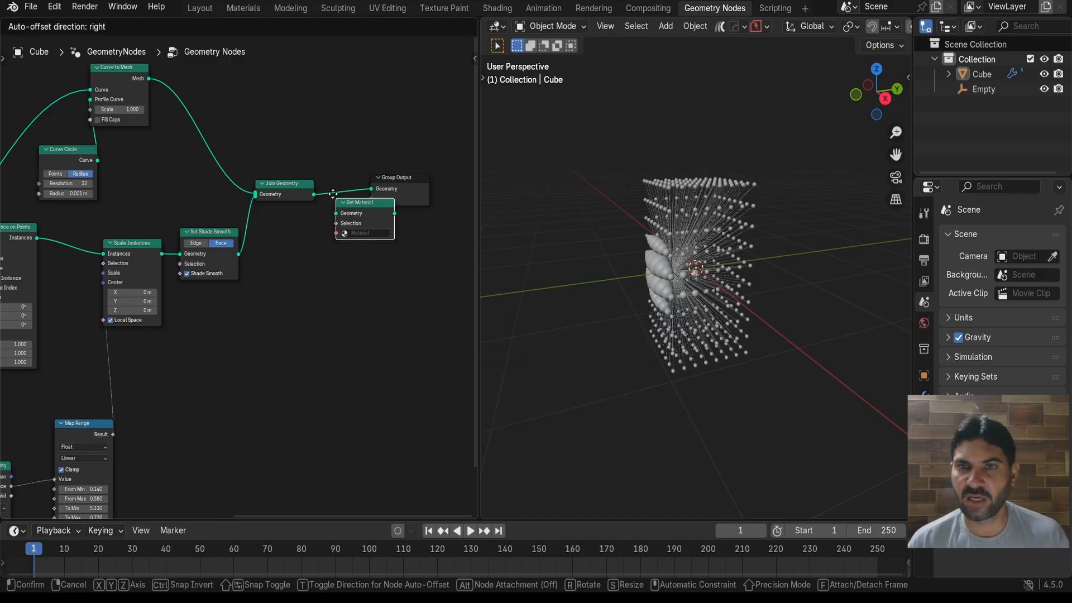
pyautogui.click(350, 261)
pyautogui.scroll(1, 358, 260)
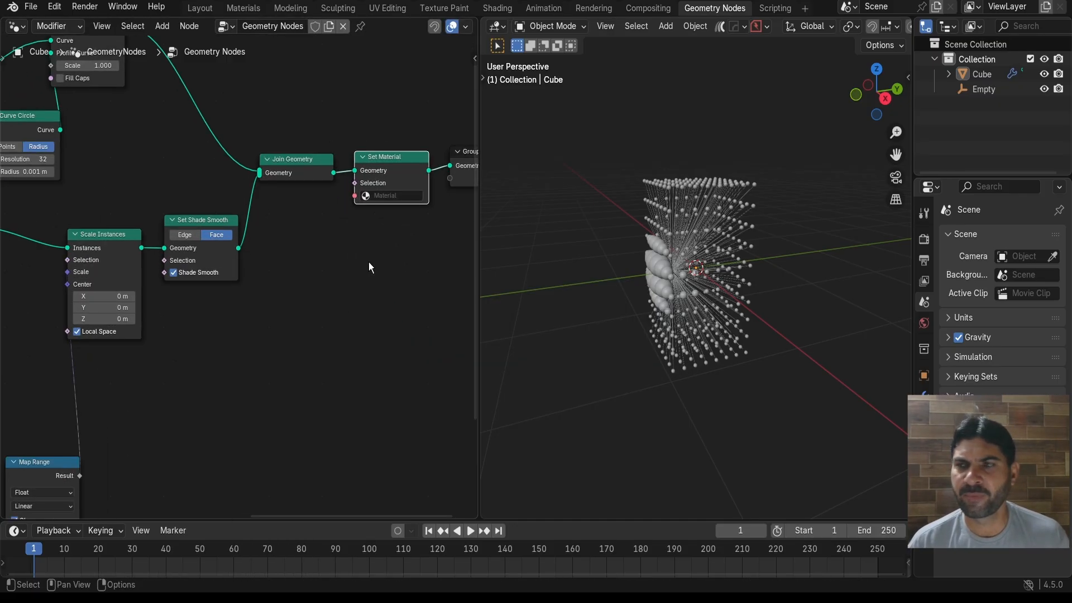
# Create a new material for the cube and assign it in the Set Material node
pyautogui.scroll(-3, 369, 263)
pyautogui.moveTo(362, 263); pyautogui.dragTo(256, 257, button='middle')
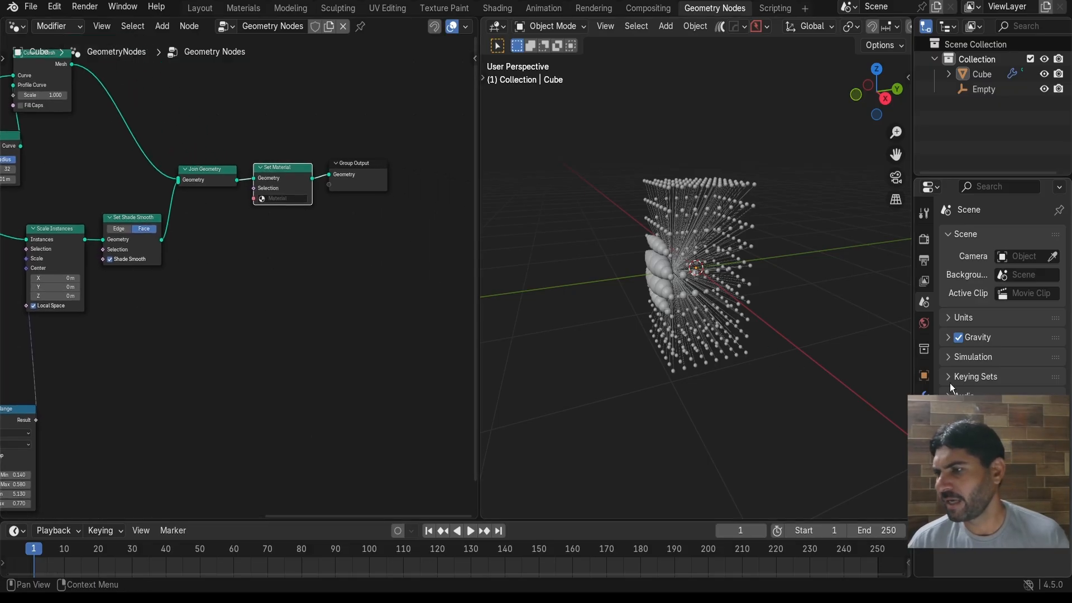
pyautogui.click(924, 506)
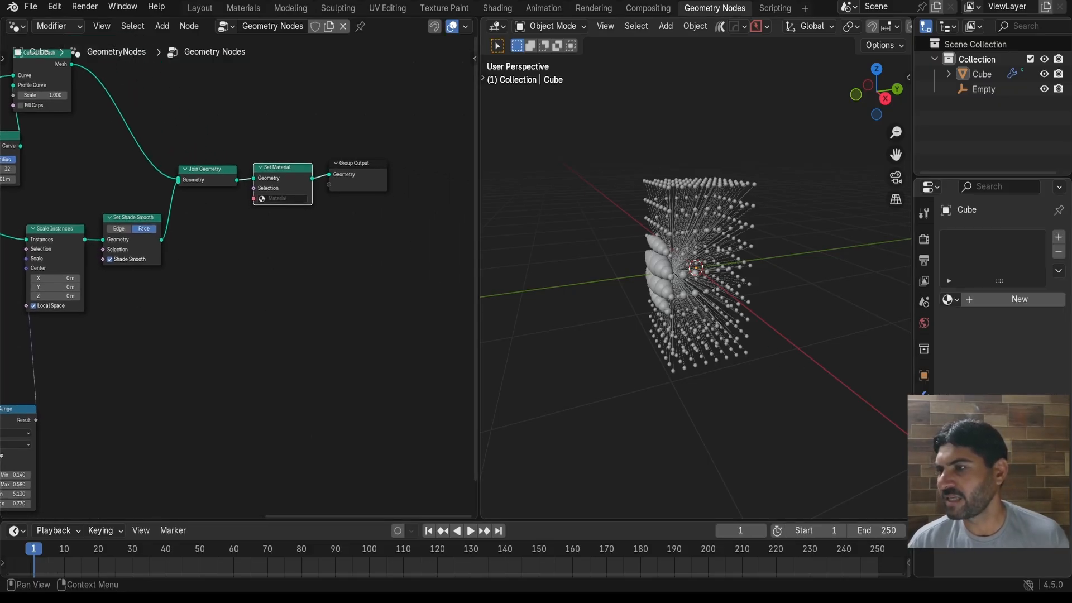
pyautogui.click(997, 303)
pyautogui.scroll(2, 306, 227)
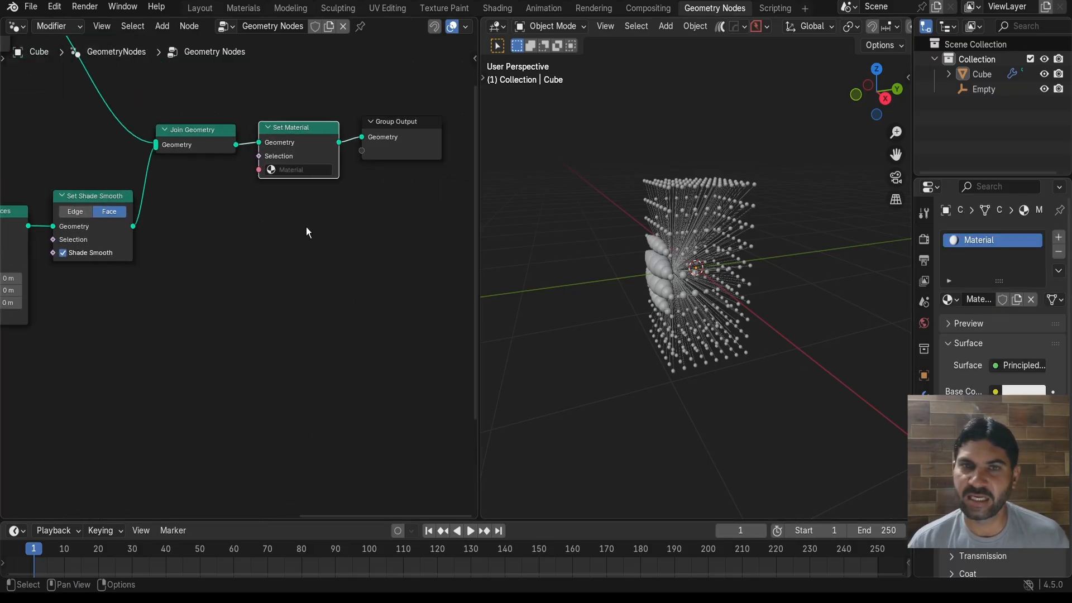
pyautogui.click(317, 221)
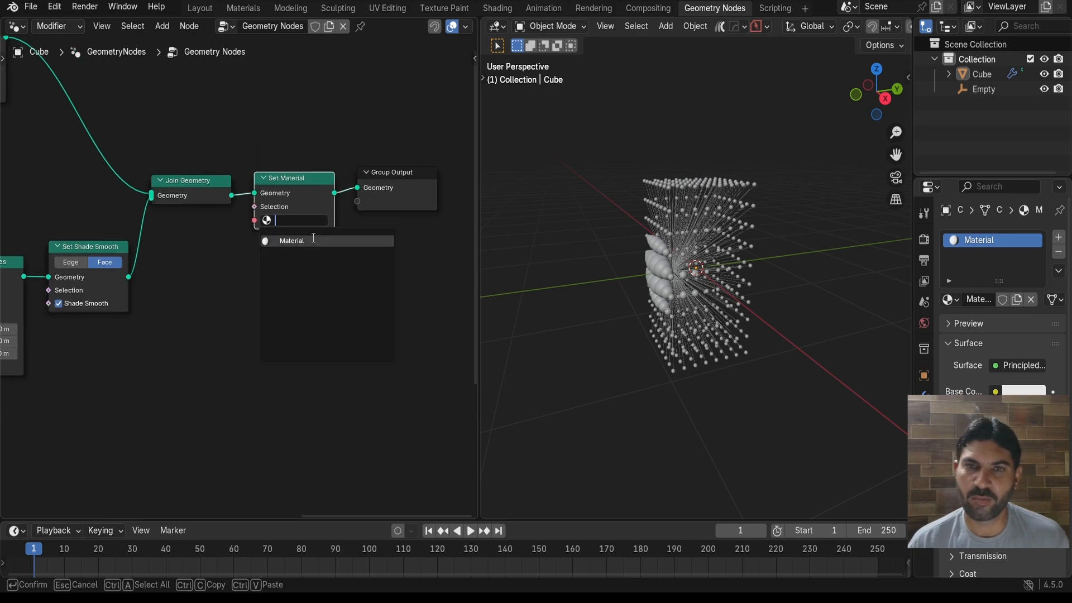
pyautogui.click(313, 240)
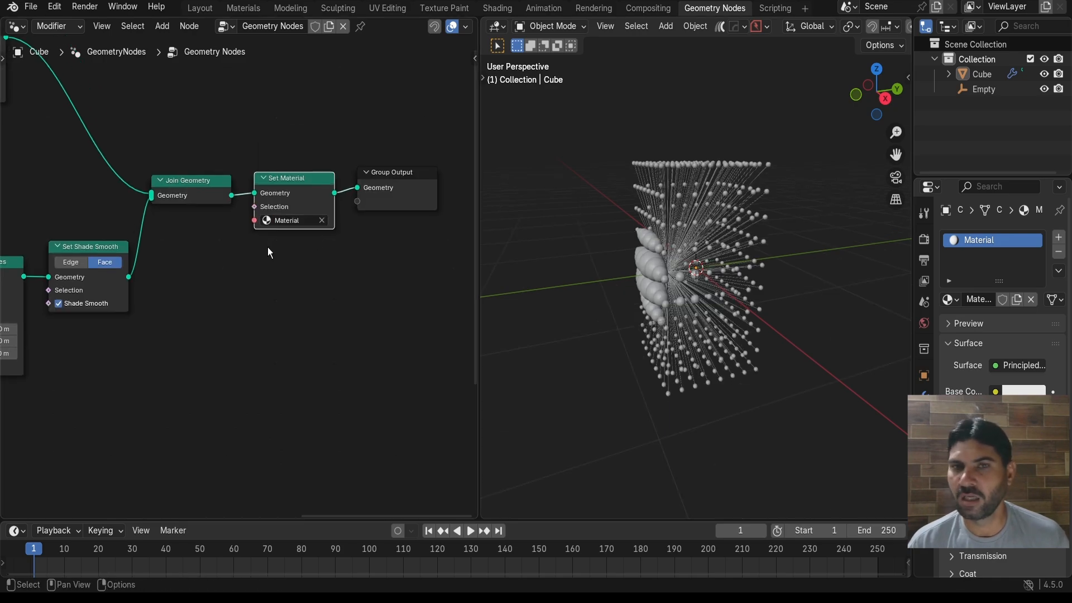
pyautogui.scroll(-2, 279, 249)
pyautogui.scroll(-1, 335, 190)
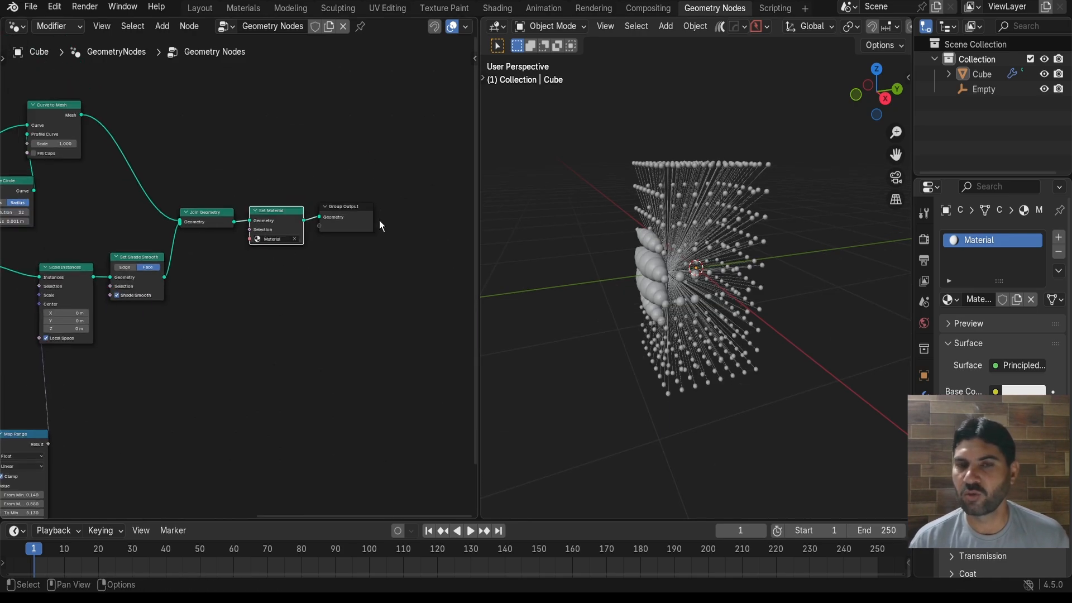
# Switch to the Materials workspace and frame the material's shader nodes and the sphere model
pyautogui.click(243, 8)
pyautogui.scroll(4, 284, 159)
pyautogui.scroll(-2, 285, 167)
pyautogui.moveTo(277, 166); pyautogui.dragTo(260, 116, button='middle')
pyautogui.moveTo(205, 191); pyautogui.dragTo(221, 167)
pyautogui.scroll(-1, 251, 151)
pyautogui.moveTo(273, 138); pyautogui.dragTo(231, 149, button='middle')
pyautogui.scroll(13, 678, 280)
pyautogui.scroll(-2, 675, 307)
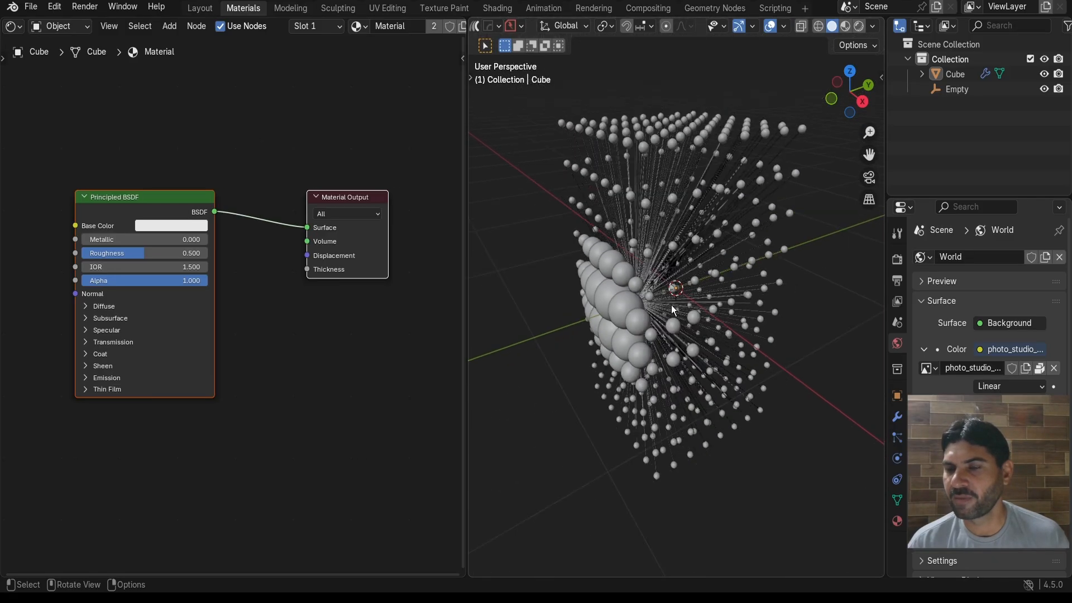
# Change the render engine to EEVEE and collapse the SimpleBake settings
pyautogui.moveTo(671, 305); pyautogui.dragTo(675, 292, button='middle')
pyautogui.click(898, 260)
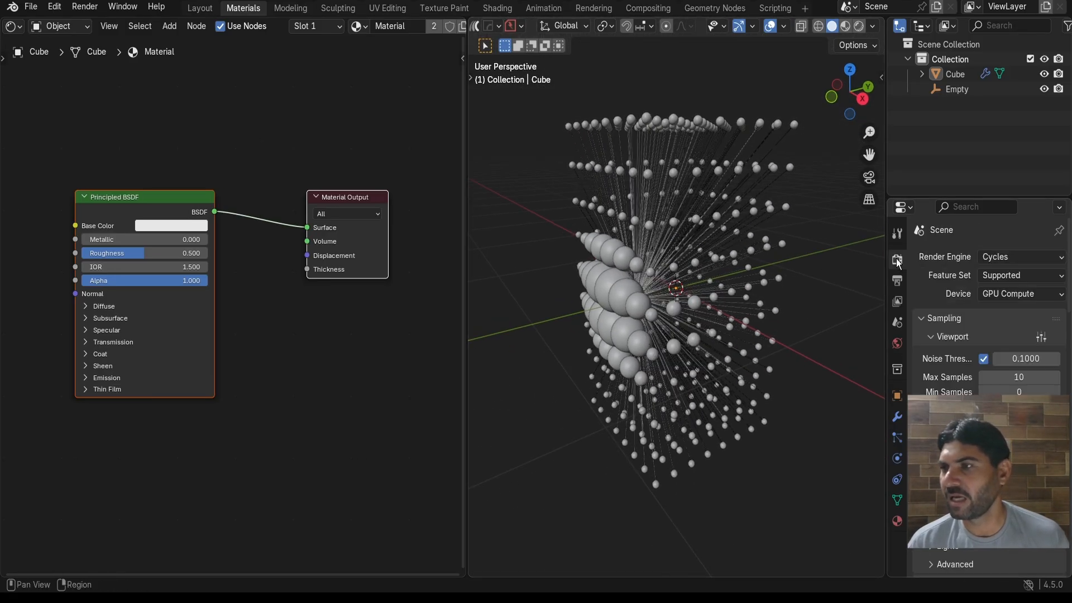
pyautogui.click(995, 256)
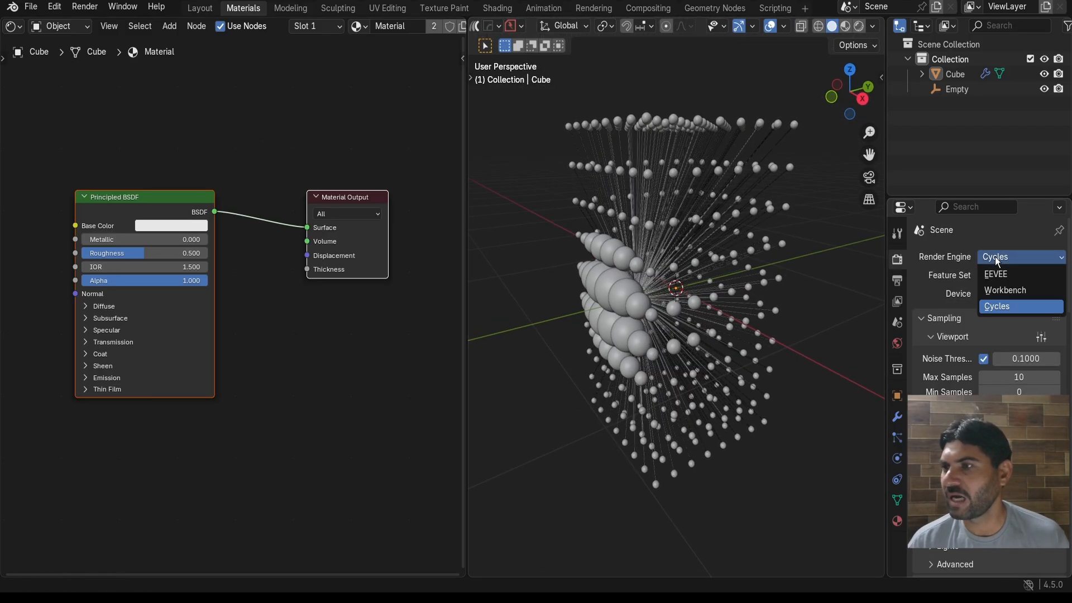
pyautogui.click(997, 273)
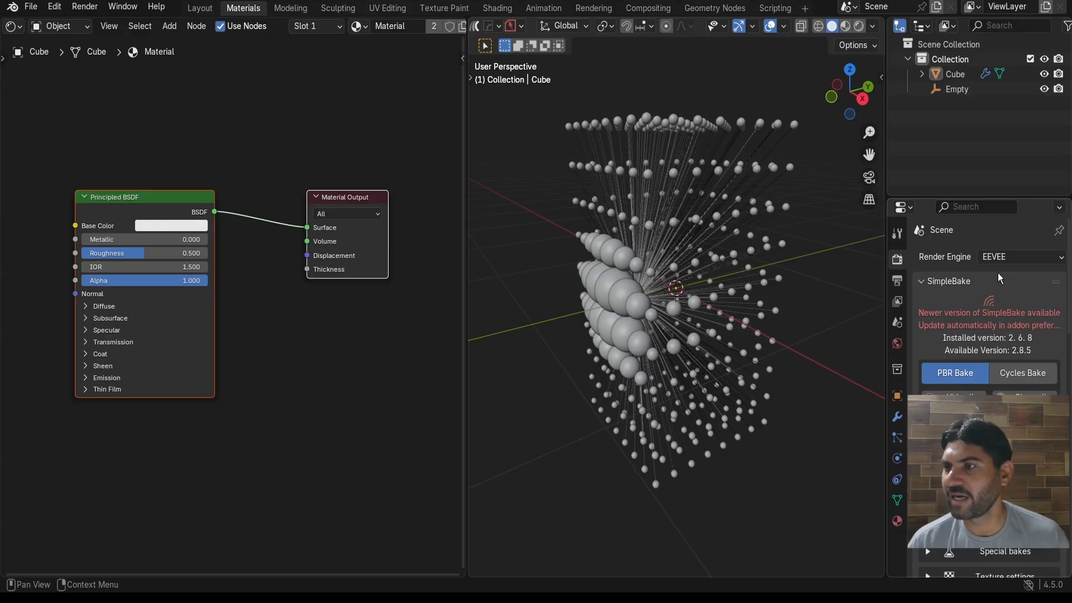
pyautogui.click(929, 284)
# Switch the 3D viewport to Rendered shading and view the spheres and lines from another angle
pyautogui.moveTo(710, 219)
pyautogui.mouseDown(button='middle')
pyautogui.moveTo(706, 200)
pyautogui.moveTo(726, 184)
pyautogui.mouseUp(button='middle')
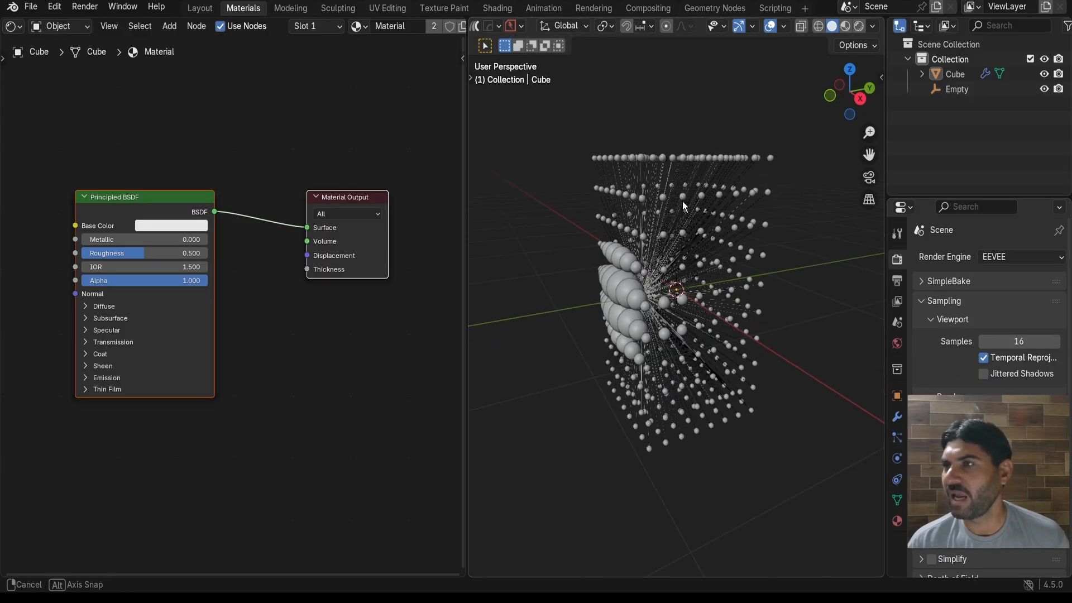
pyautogui.click(860, 26)
pyautogui.moveTo(723, 221)
pyautogui.mouseDown(button='middle')
pyautogui.moveTo(736, 201)
pyautogui.moveTo(733, 214)
pyautogui.mouseUp(button='middle')
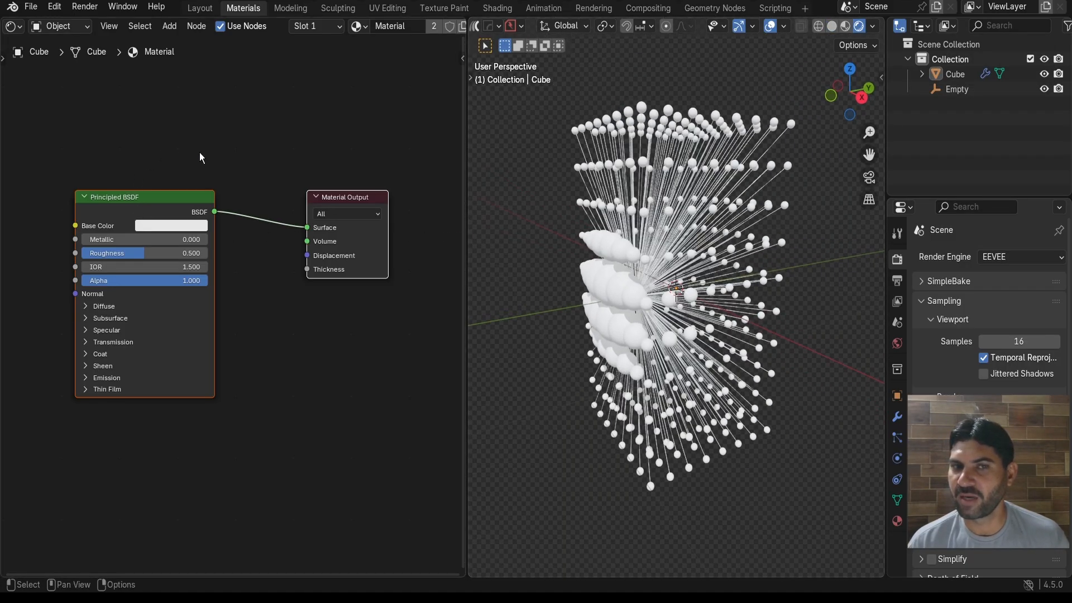
# Select the Principled BSDF node and widen the shader editor at the expense of the 3D viewport
pyautogui.moveTo(200, 153); pyautogui.dragTo(253, 162, button='middle')
pyautogui.scroll(2, 252, 157)
pyautogui.click(223, 304)
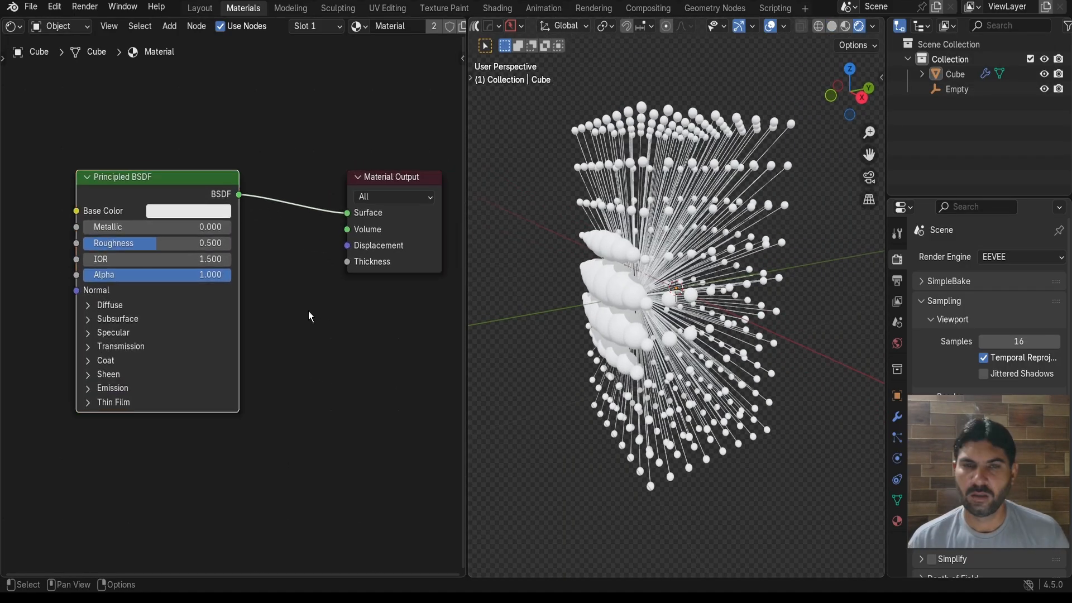
pyautogui.scroll(3, 308, 311)
pyautogui.scroll(-2, 308, 310)
pyautogui.scroll(-1, 269, 288)
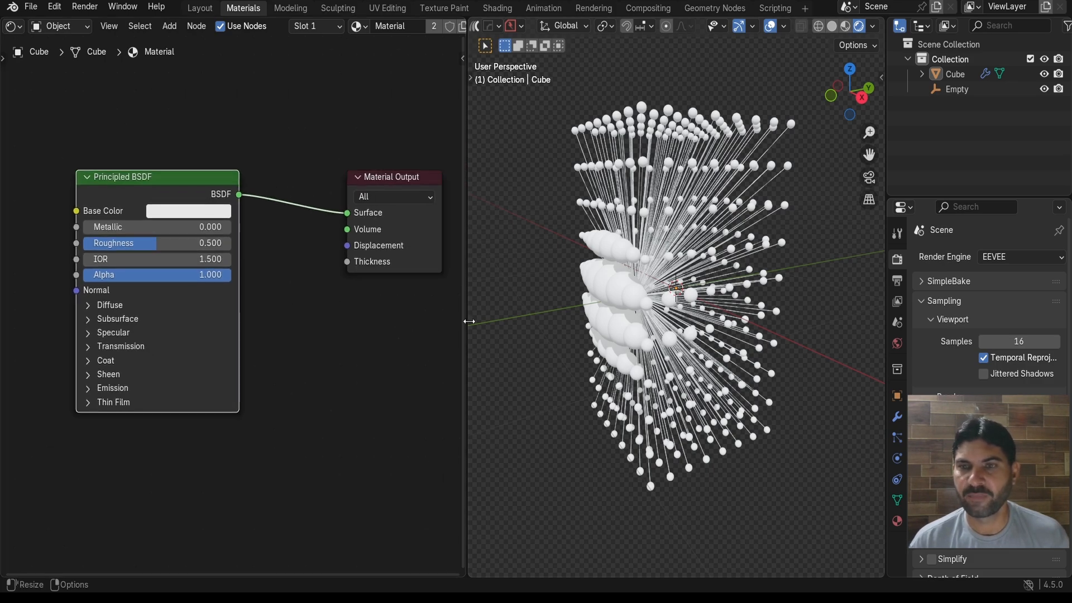
pyautogui.moveTo(468, 321); pyautogui.dragTo(530, 321)
pyautogui.scroll(-2, 370, 277)
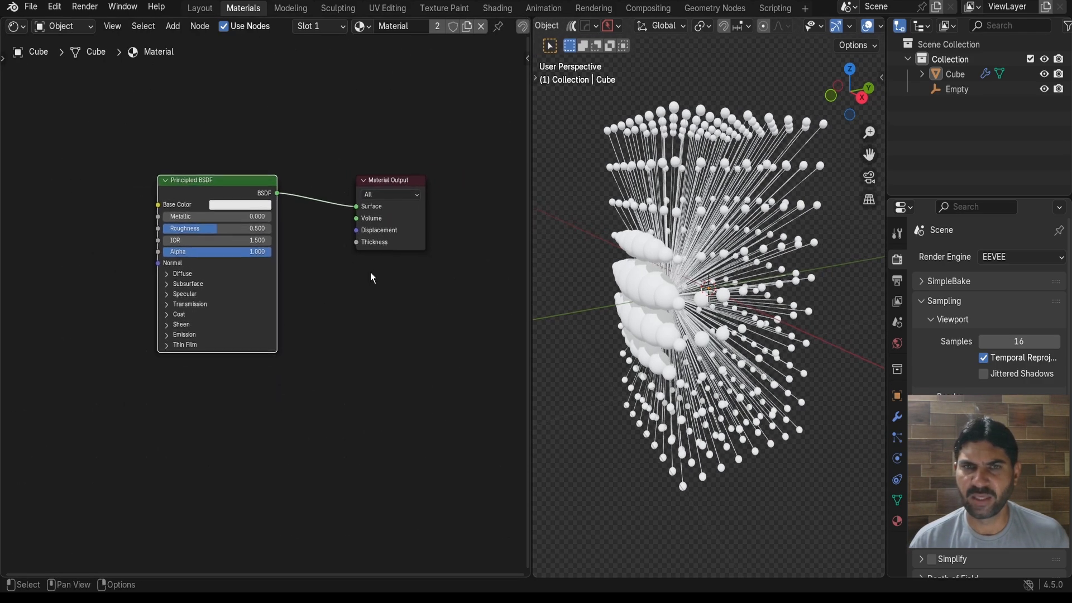
# Duplicate the Principled BSDF node and place the copy directly below the original
pyautogui.moveTo(319, 306); pyautogui.dragTo(355, 309, button='middle')
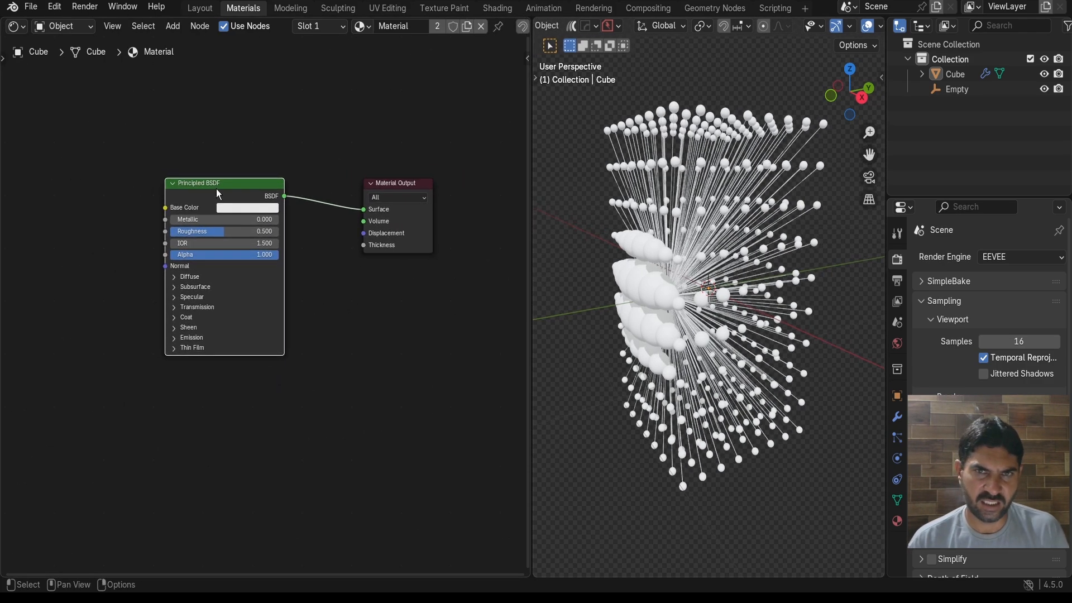
pyautogui.hotkey('shift', 'd')
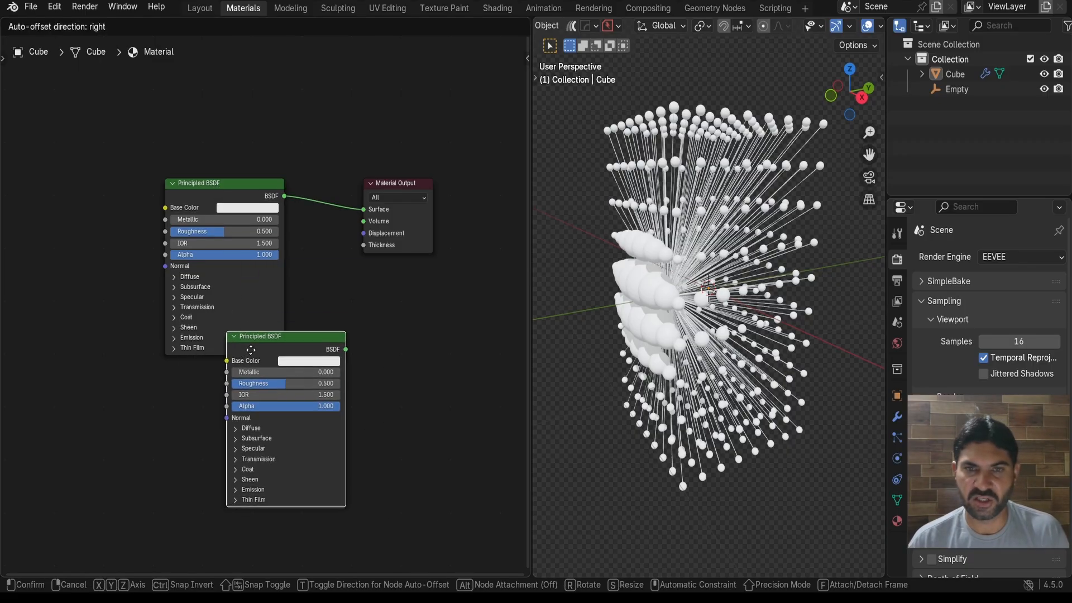
pyautogui.click(212, 385)
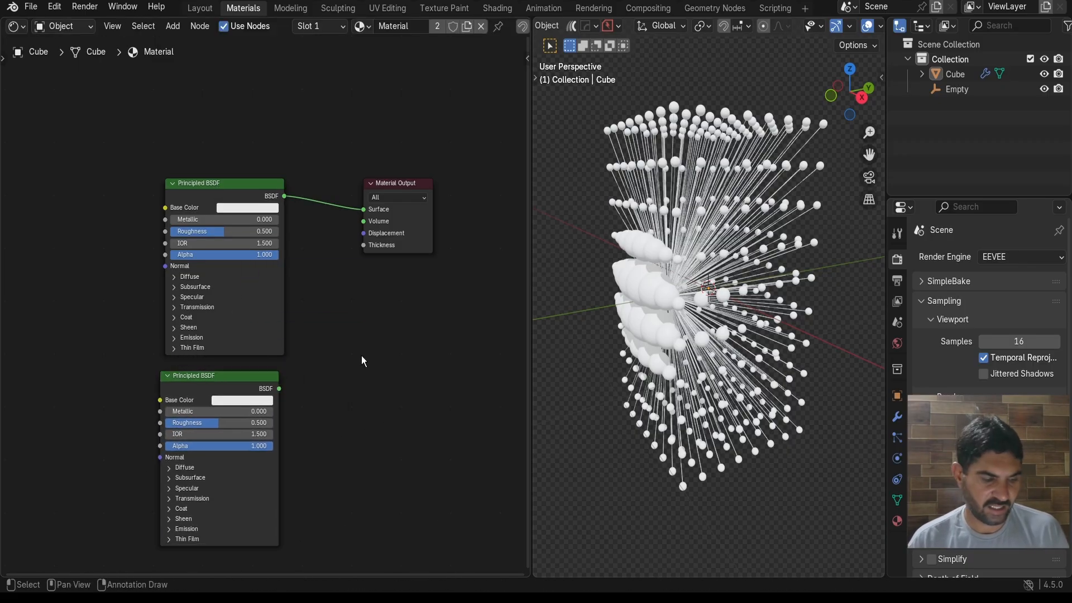
# Insert a Mix Shader between the original Principled BSDF and Material Output, and feed the duplicate BSDF into its second Shader input
pyautogui.hotkey('shift', 'a')
pyautogui.write('mix')
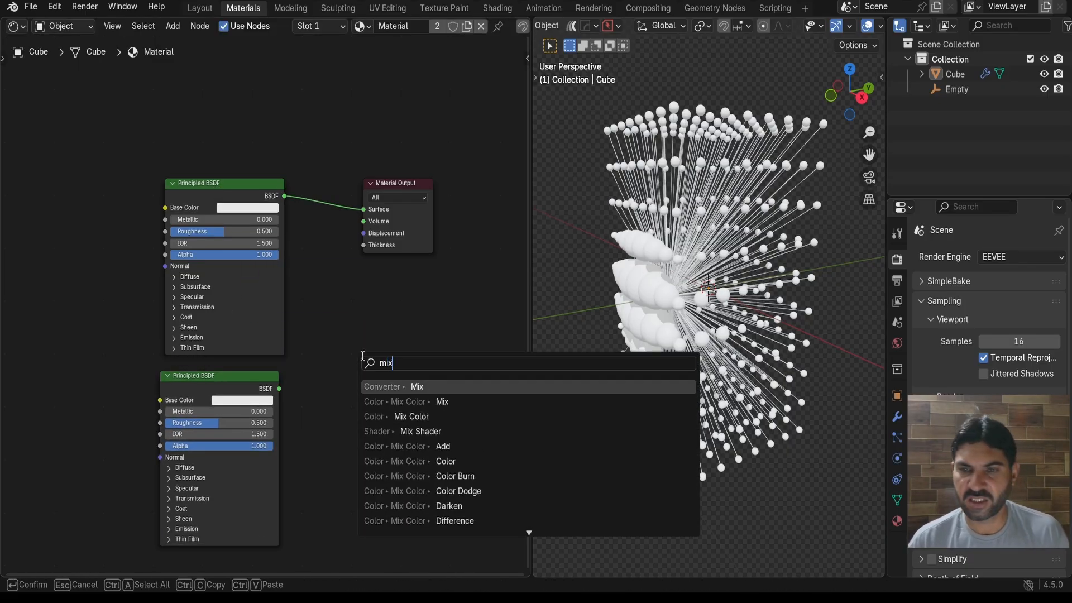
pyautogui.click(435, 431)
pyautogui.click(316, 199)
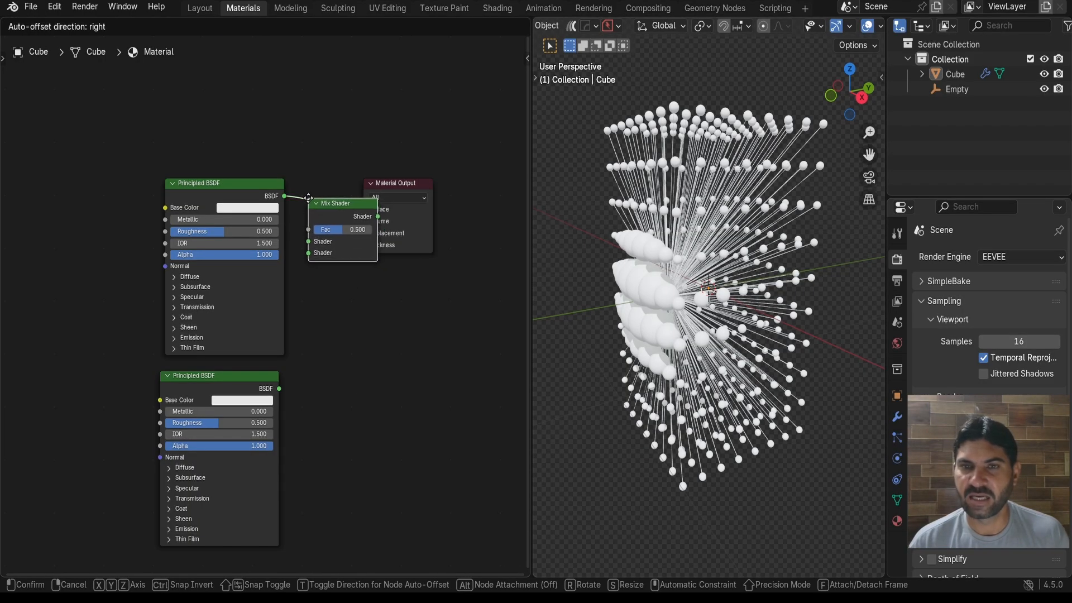
pyautogui.click(281, 392)
pyautogui.moveTo(279, 389); pyautogui.dragTo(302, 254)
pyautogui.moveTo(240, 182); pyautogui.dragTo(230, 187)
pyautogui.moveTo(333, 201); pyautogui.dragTo(336, 136)
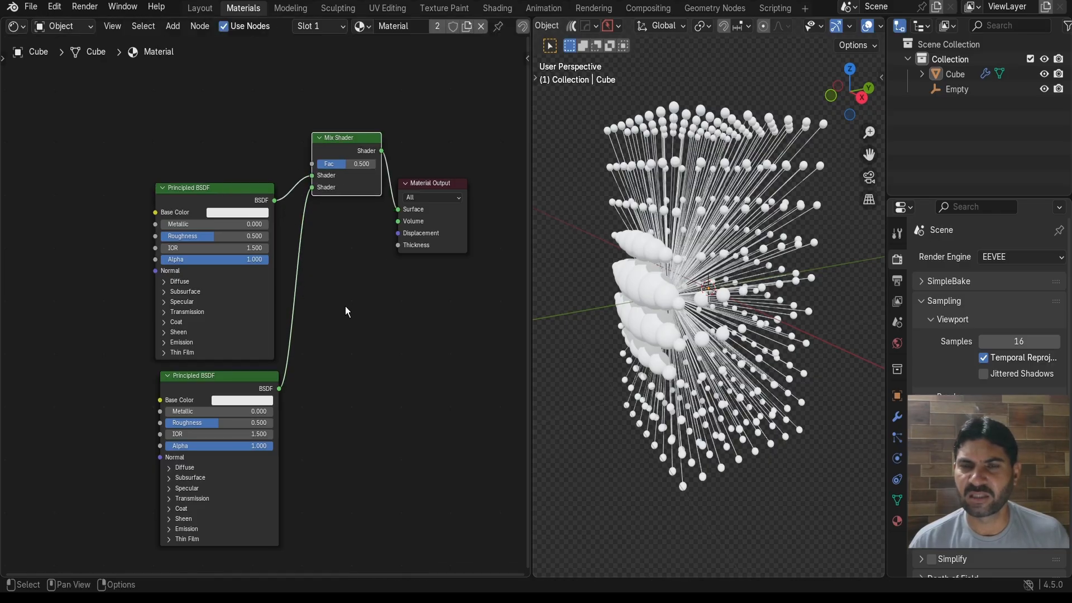
# Add a Color Ramp node above the Principled BSDF nodes and connect its Color output to the Mix Shader's Fac
pyautogui.scroll(-1, 347, 307)
pyautogui.moveTo(348, 325); pyautogui.dragTo(353, 368, button='middle')
pyautogui.scroll(3, 258, 179)
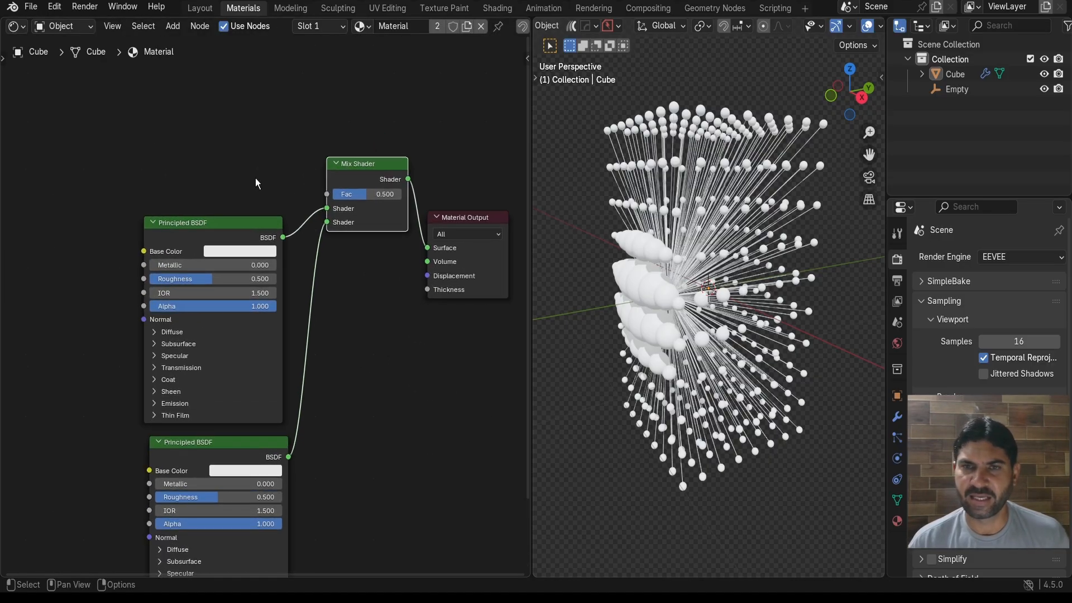
pyautogui.moveTo(256, 166); pyautogui.dragTo(268, 224, button='middle')
pyautogui.click(264, 191)
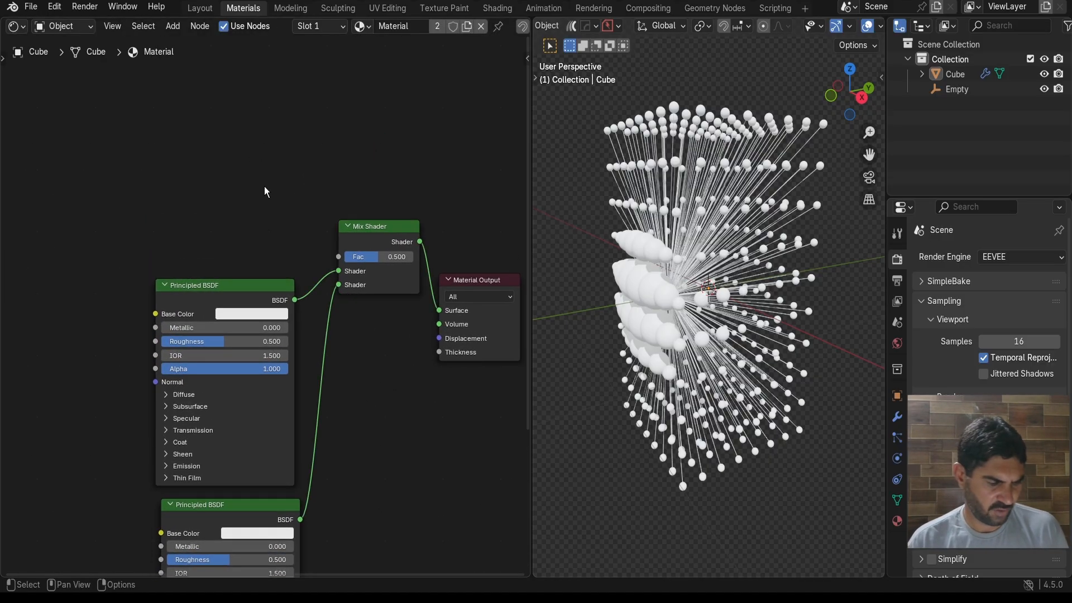
pyautogui.hotkey('shift', 'a')
pyautogui.write('colo')
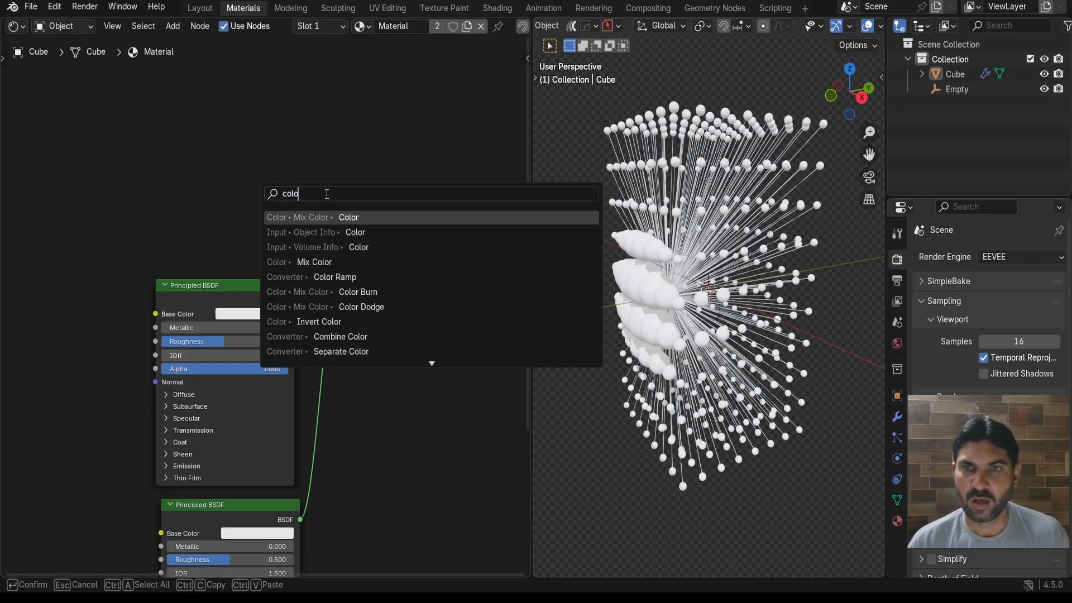
pyautogui.press('Down')
pyautogui.press('Down')
pyautogui.press('Down')
pyautogui.press('Down')
pyautogui.press('Return')
pyautogui.click(145, 132)
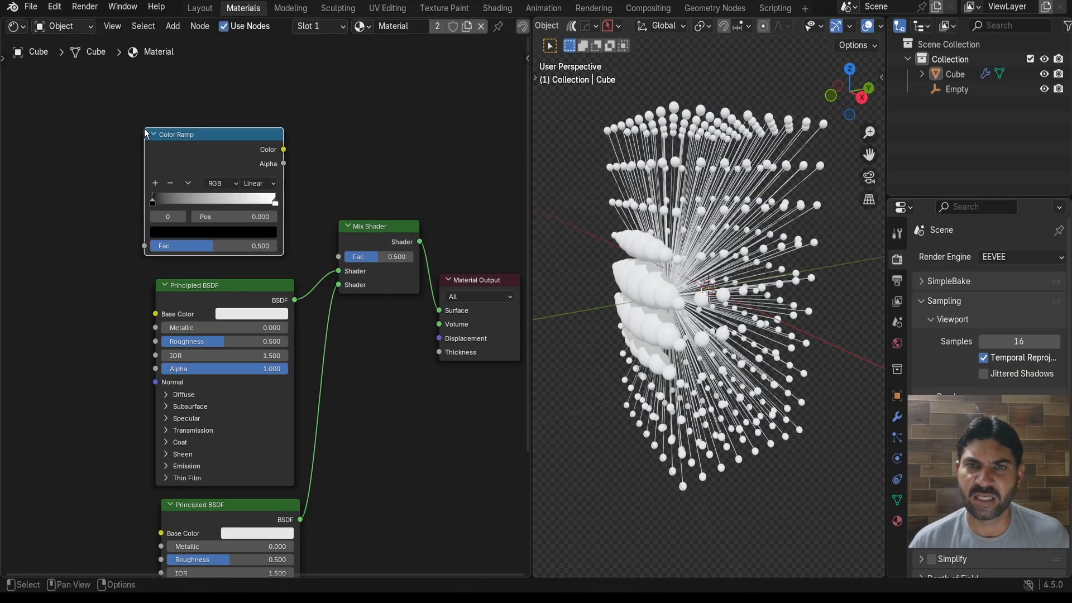
pyautogui.moveTo(280, 150); pyautogui.dragTo(334, 256)
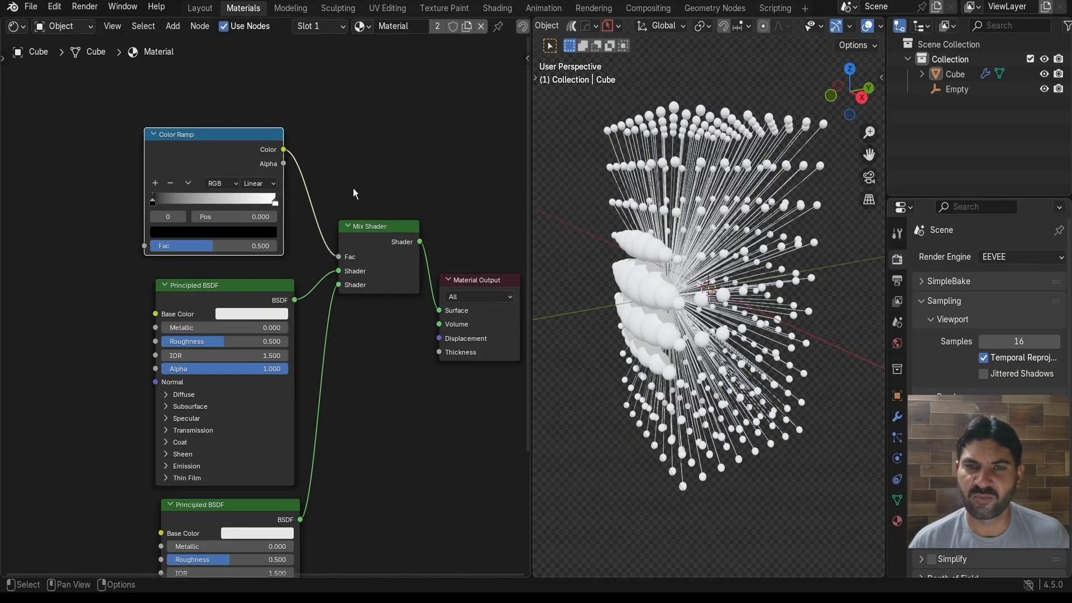
# Add a Gradient Texture node and connect its Color output to the Color Ramp's Fac
pyautogui.scroll(-1, 324, 141)
pyautogui.click(152, 229)
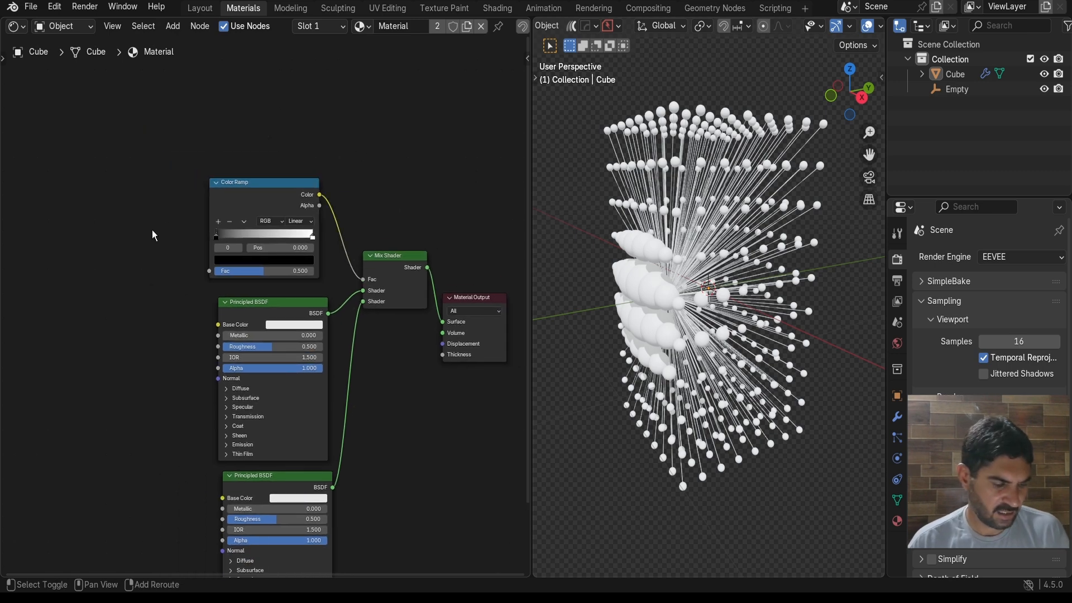
pyautogui.hotkey('shift', 'a')
pyautogui.write('gra')
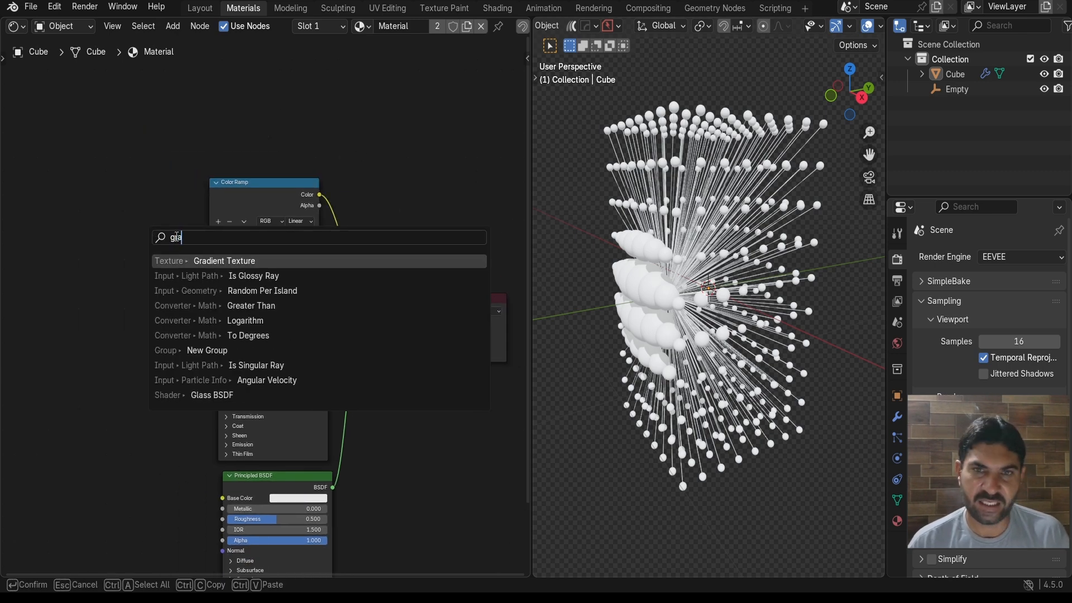
pyautogui.click(212, 261)
pyautogui.click(75, 206)
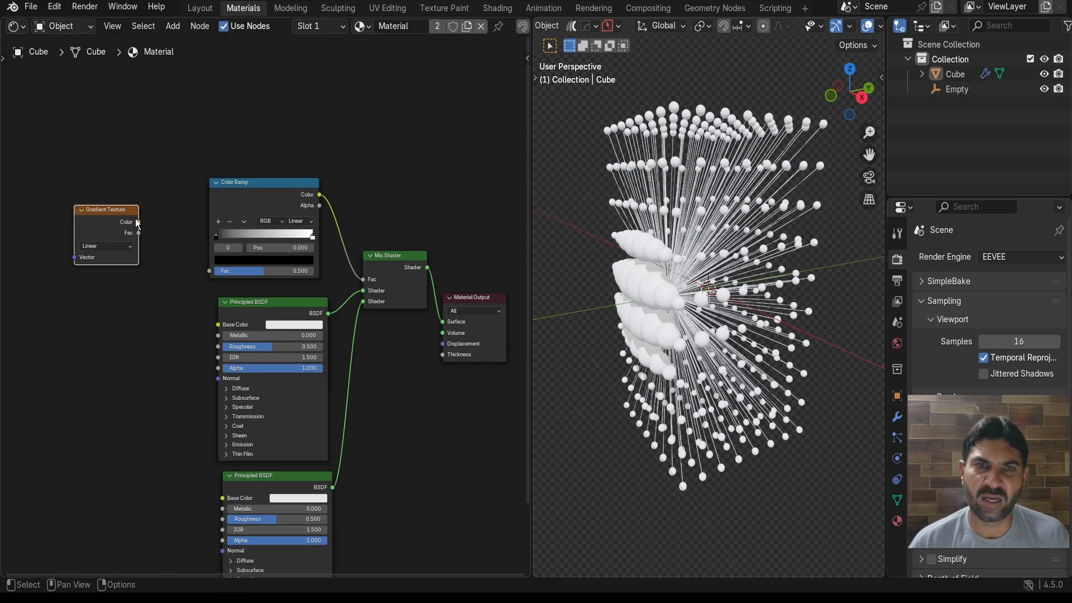
pyautogui.moveTo(139, 222); pyautogui.dragTo(209, 270)
# Add Texture Coordinate and Mapping nodes to the Gradient Texture, and use the Object output as the Mapping vector
pyautogui.moveTo(116, 182); pyautogui.dragTo(212, 129, button='middle')
pyautogui.hotkey('ctrl', 't')
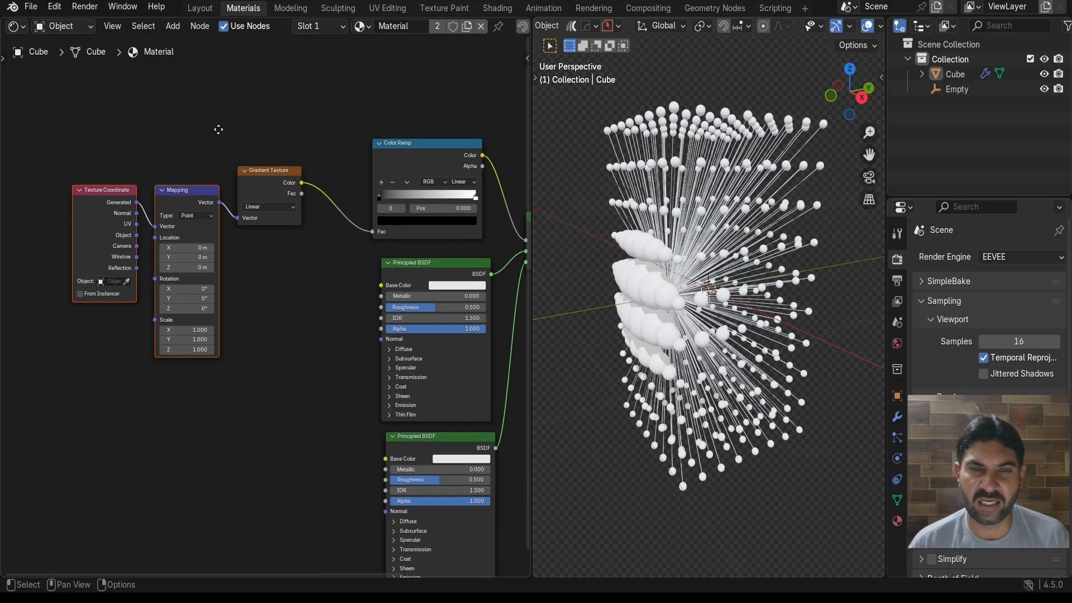
pyautogui.scroll(1, 192, 151)
pyautogui.scroll(1, 192, 151)
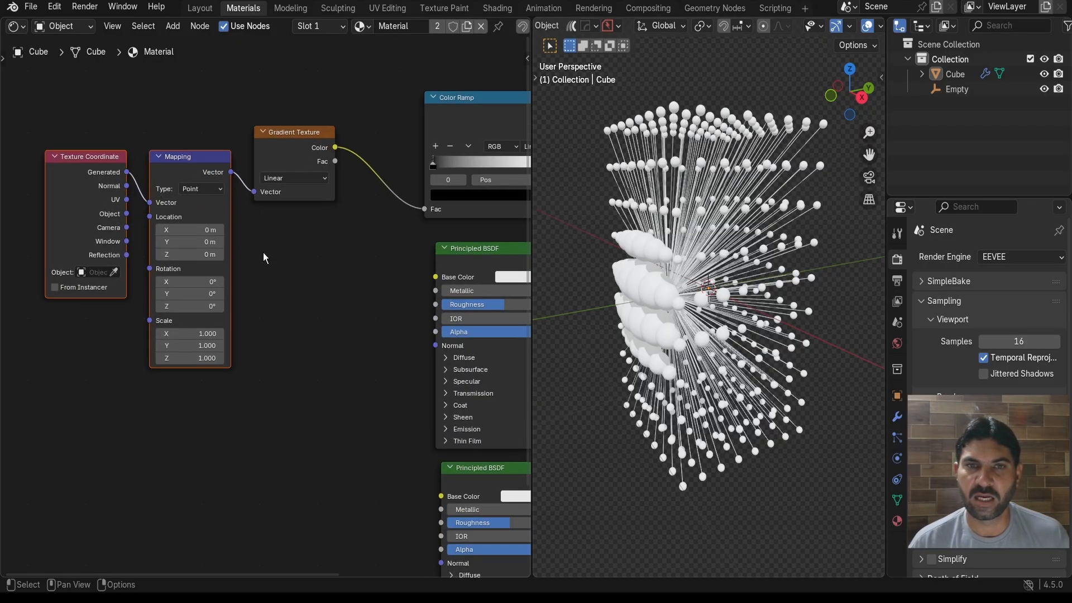
pyautogui.scroll(2, 263, 253)
pyautogui.scroll(-1, 310, 242)
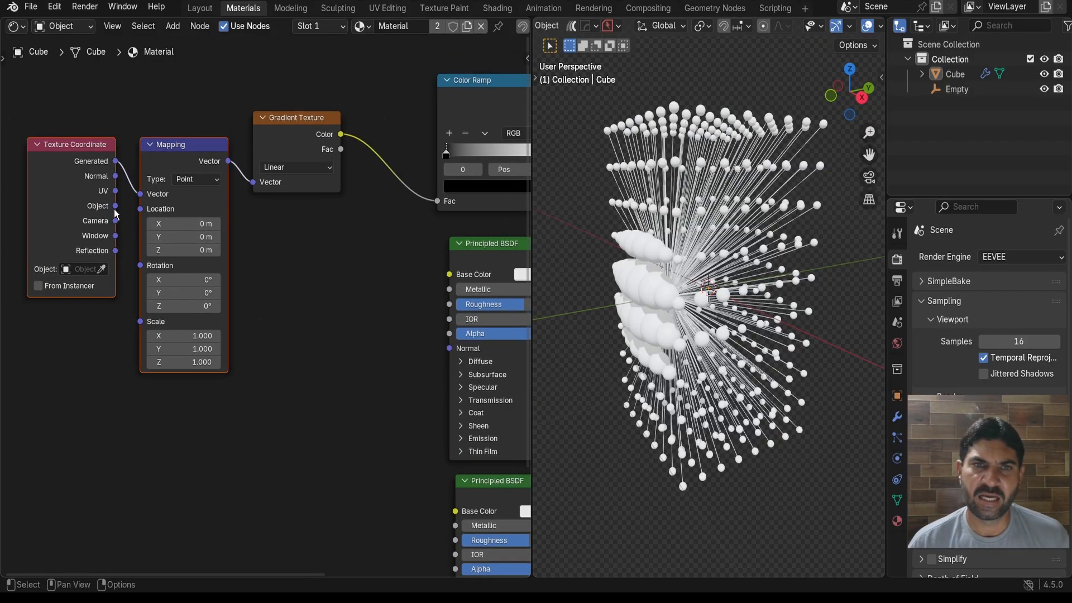
pyautogui.moveTo(115, 206); pyautogui.dragTo(141, 194)
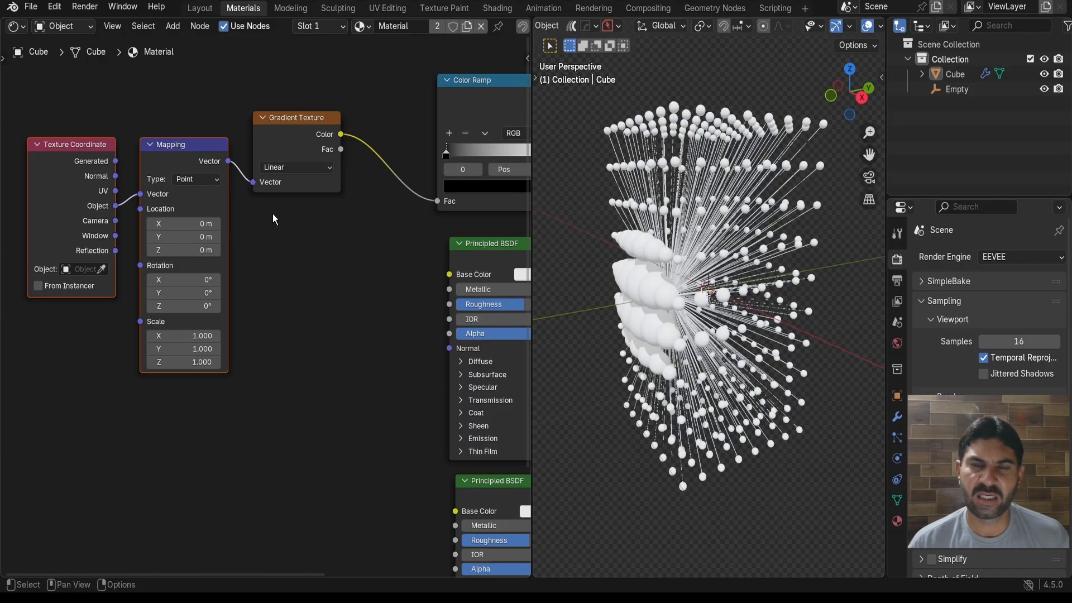
# Set the Gradient Texture type to Spherical and the Texture Coordinate node's object to Empty
pyautogui.click(295, 167)
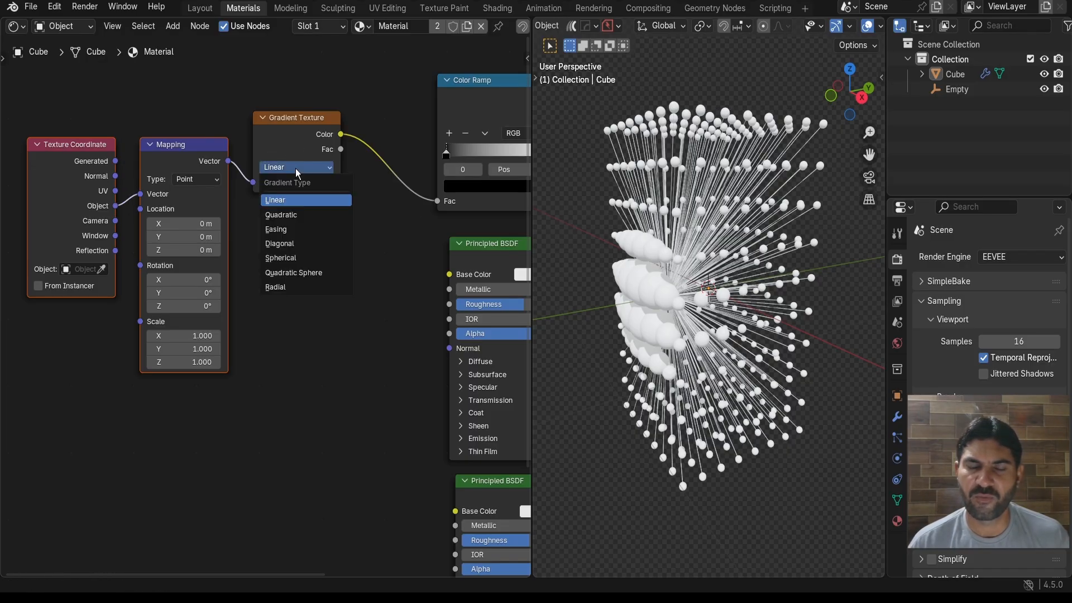
pyautogui.click(290, 257)
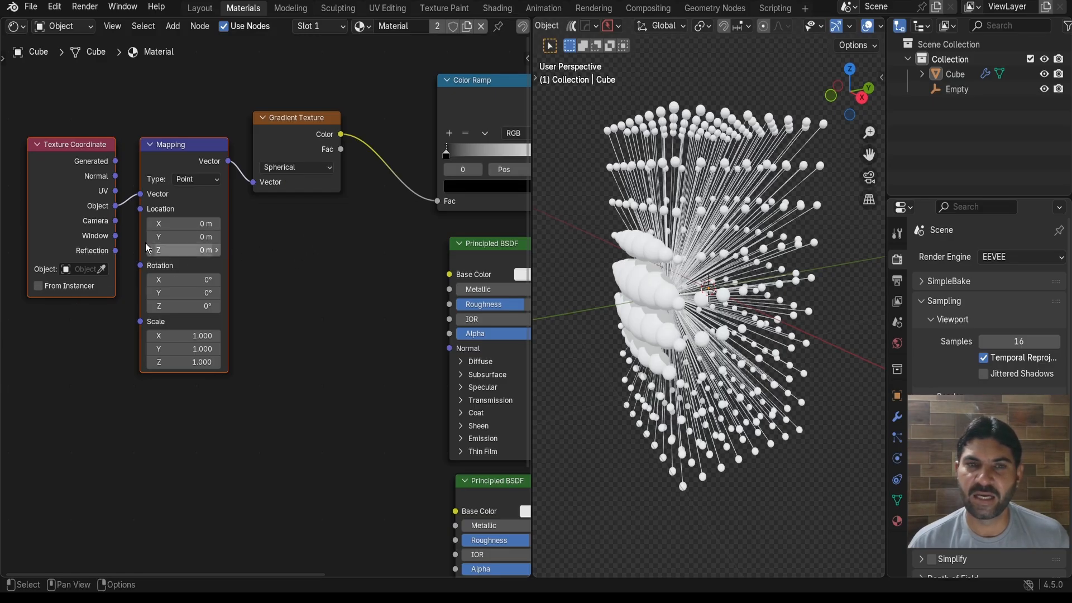
pyautogui.scroll(2, 77, 349)
pyautogui.moveTo(61, 330); pyautogui.dragTo(125, 344, button='middle')
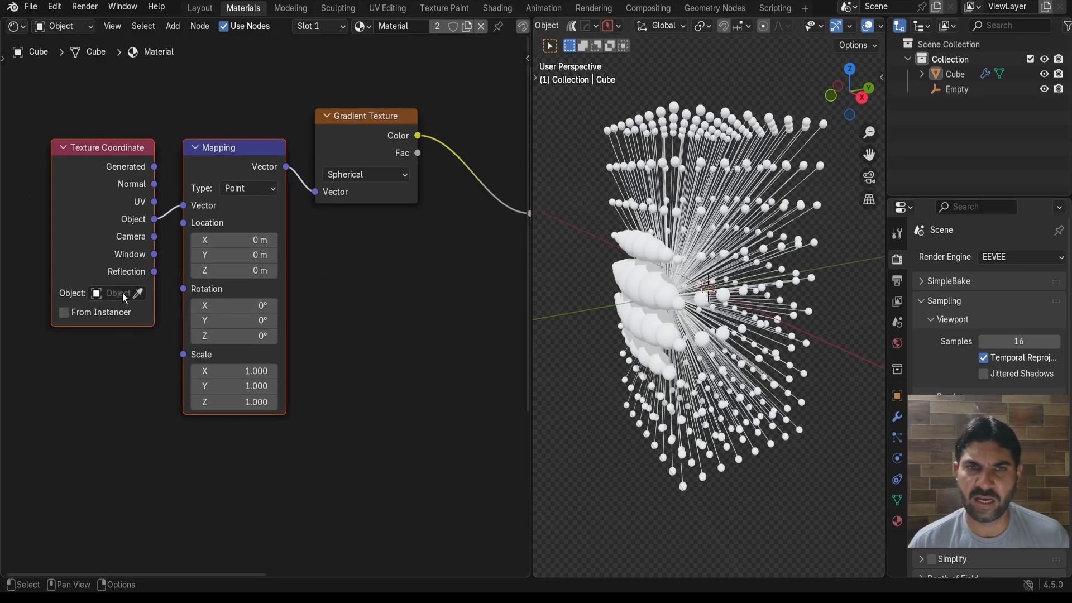
pyautogui.click(122, 293)
pyautogui.click(122, 334)
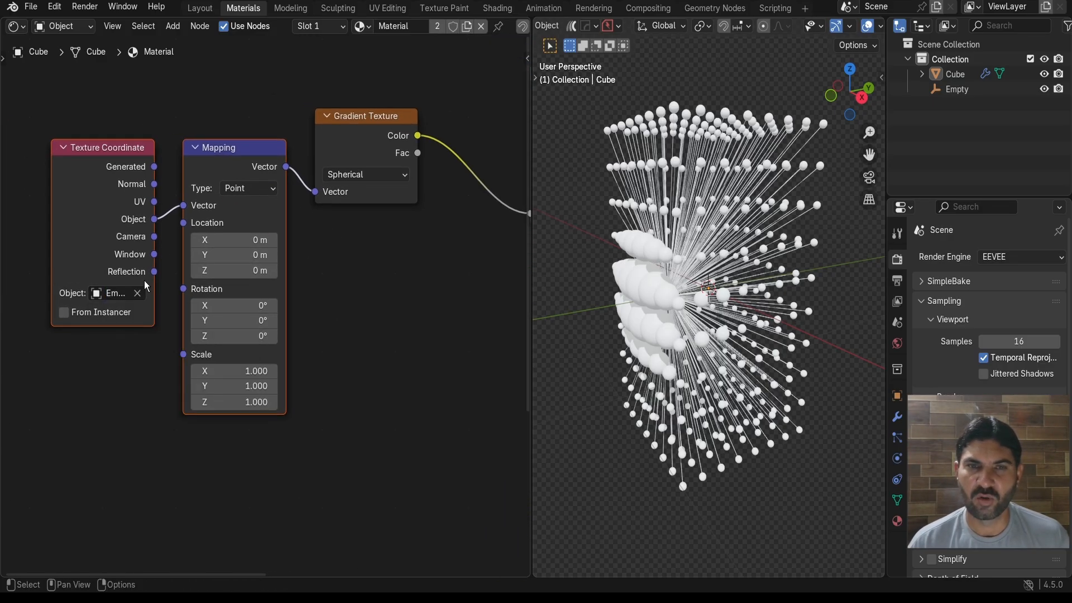
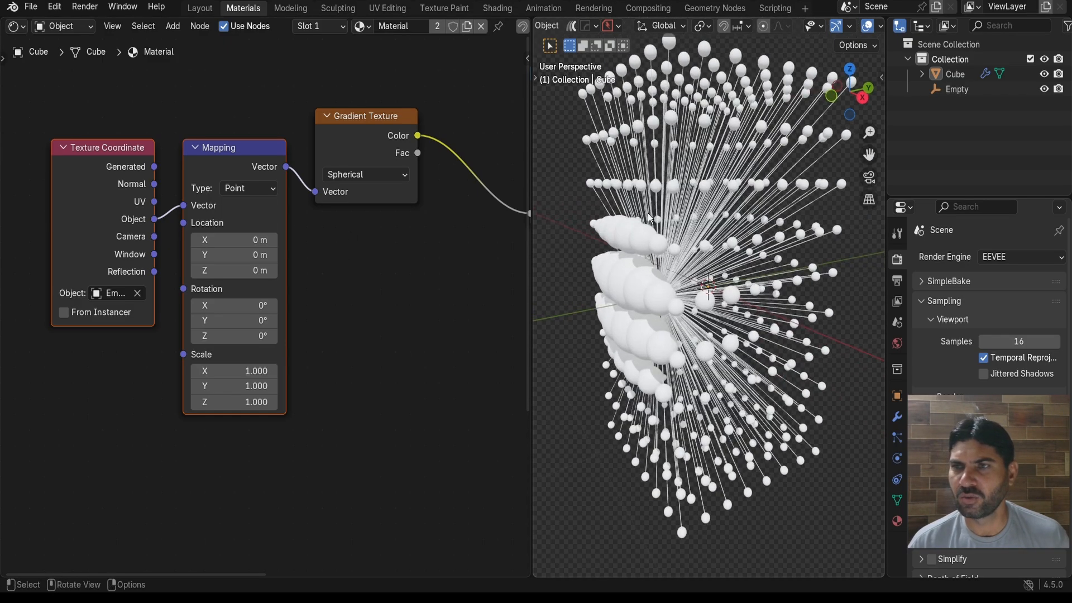
pyautogui.moveTo(648, 218); pyautogui.dragTo(671, 201, button='middle')
pyautogui.scroll(-2, 678, 204)
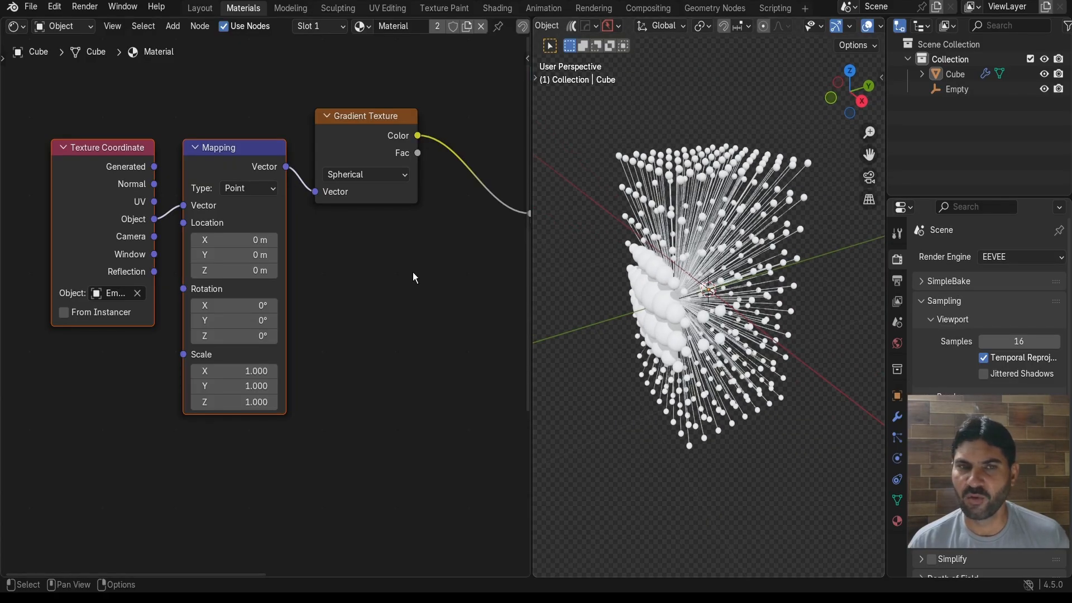
pyautogui.scroll(3, 91, 267)
pyautogui.scroll(-1, 104, 163)
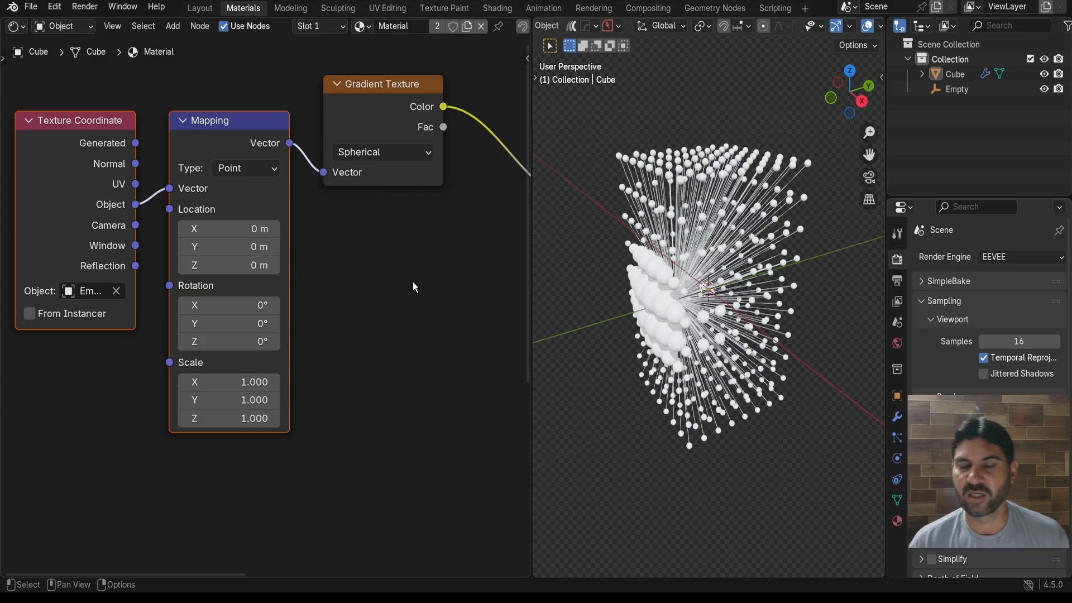
pyautogui.scroll(-3, 390, 294)
# Add a second Color Ramp, connect its Color output to the lower Principled BSDF's Base Color, and move the two nodes closer together
pyautogui.moveTo(359, 301); pyautogui.dragTo(295, 206, button='middle')
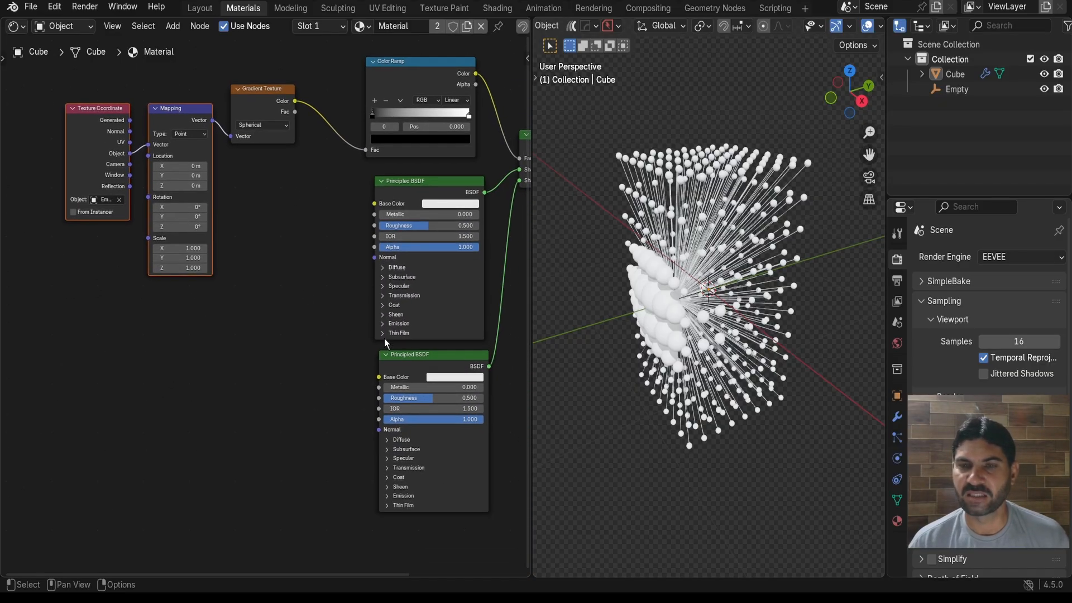
pyautogui.moveTo(412, 355); pyautogui.dragTo(418, 362)
pyautogui.scroll(2, 418, 362)
pyautogui.moveTo(346, 363); pyautogui.dragTo(328, 242, button='middle')
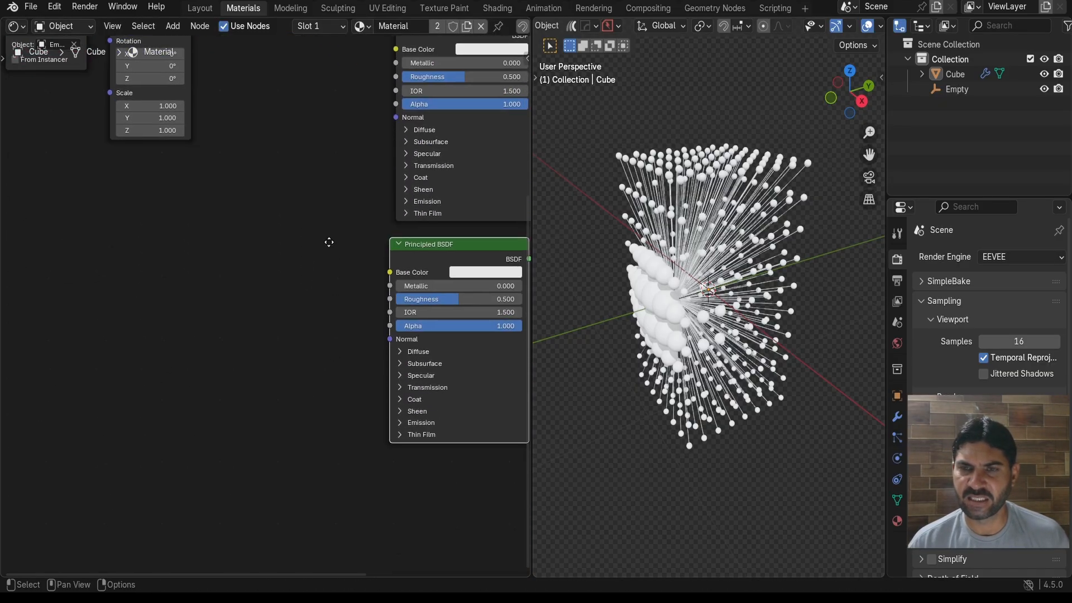
pyautogui.scroll(-1, 281, 333)
pyautogui.scroll(2, 276, 349)
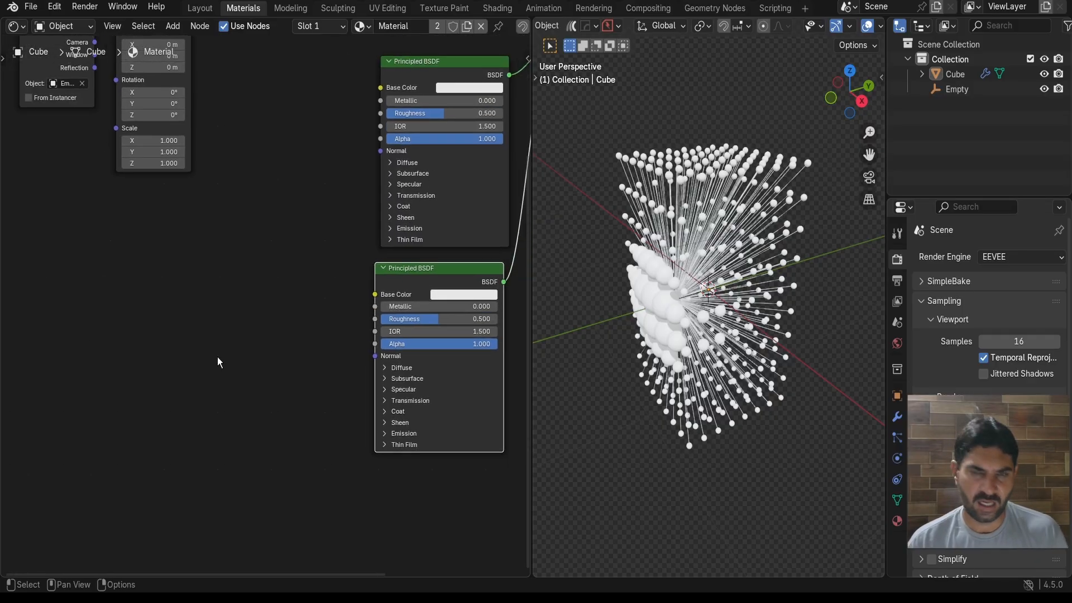
pyautogui.hotkey('shift', 'a')
pyautogui.write('colo')
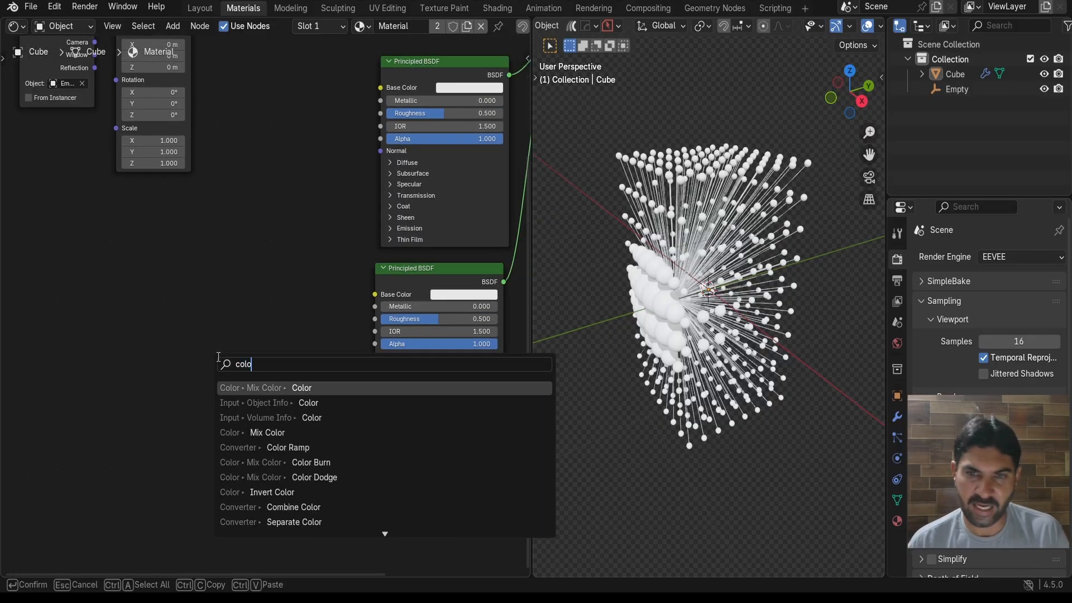
pyautogui.click(282, 448)
pyautogui.click(140, 291)
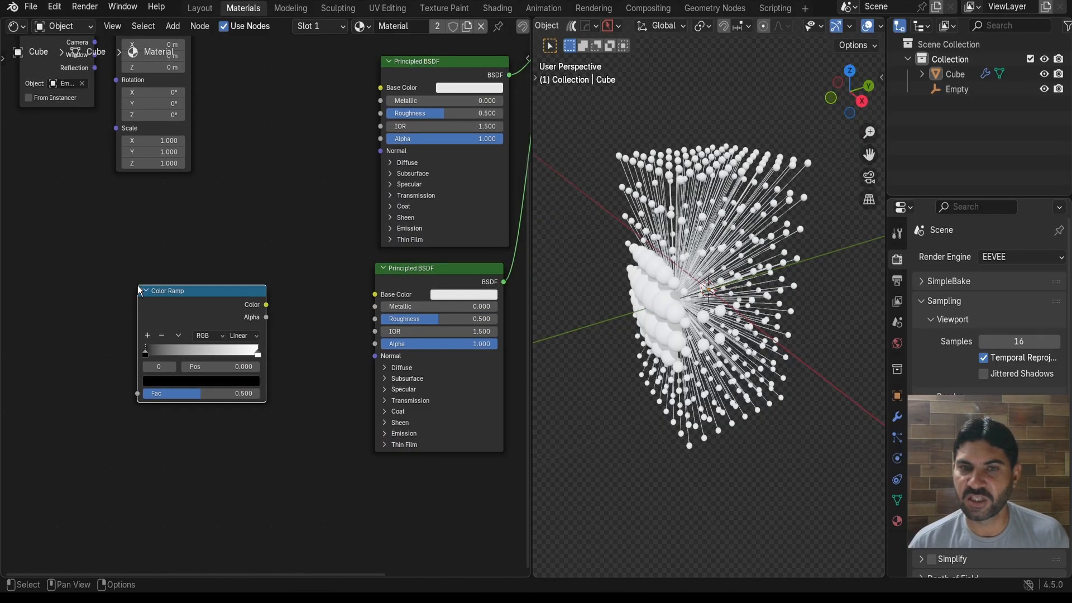
pyautogui.moveTo(266, 306); pyautogui.dragTo(375, 294)
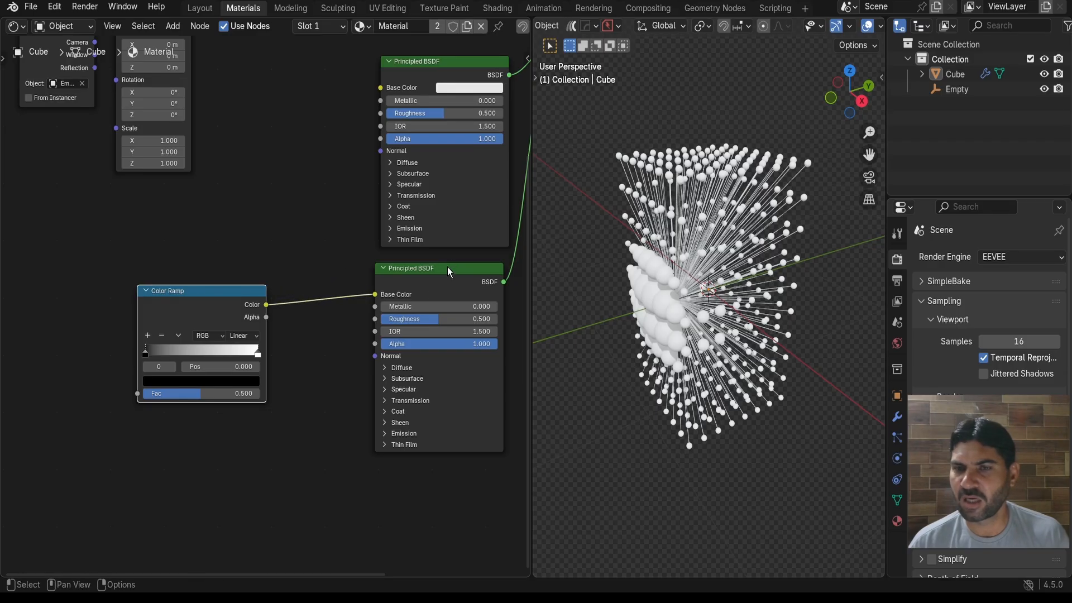
pyautogui.moveTo(440, 273); pyautogui.dragTo(434, 274)
pyautogui.moveTo(263, 291); pyautogui.dragTo(329, 290)
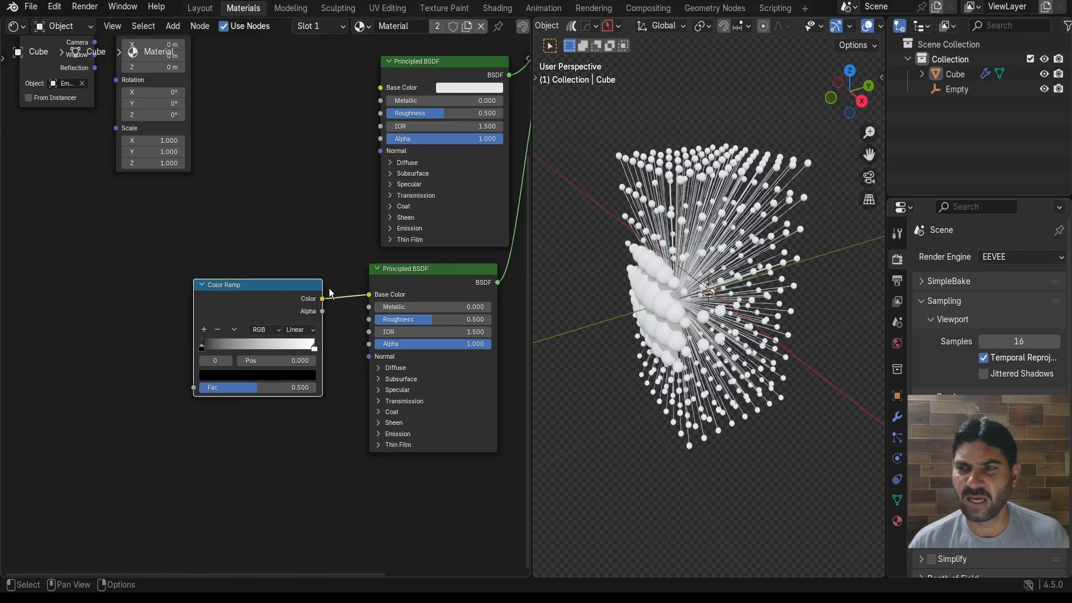
# Add an Ambient Occlusion node beside the lower Color Ramp and connect its Color output to the ramp's Fac
pyautogui.moveTo(153, 342); pyautogui.dragTo(206, 335, button='middle')
pyautogui.scroll(1, 206, 335)
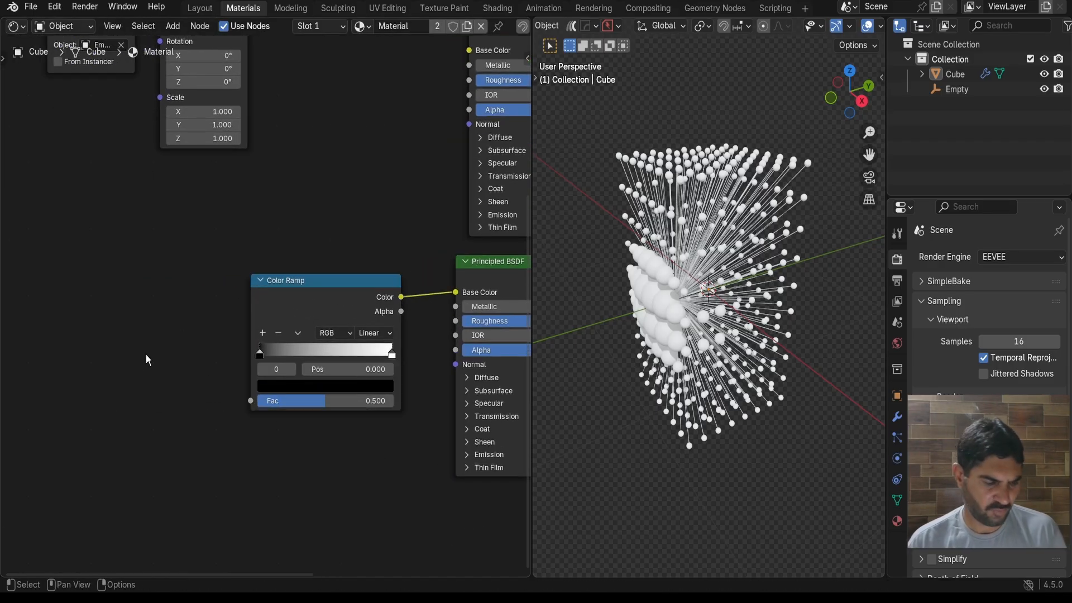
pyautogui.hotkey('shift', 'a')
pyautogui.write('ab')
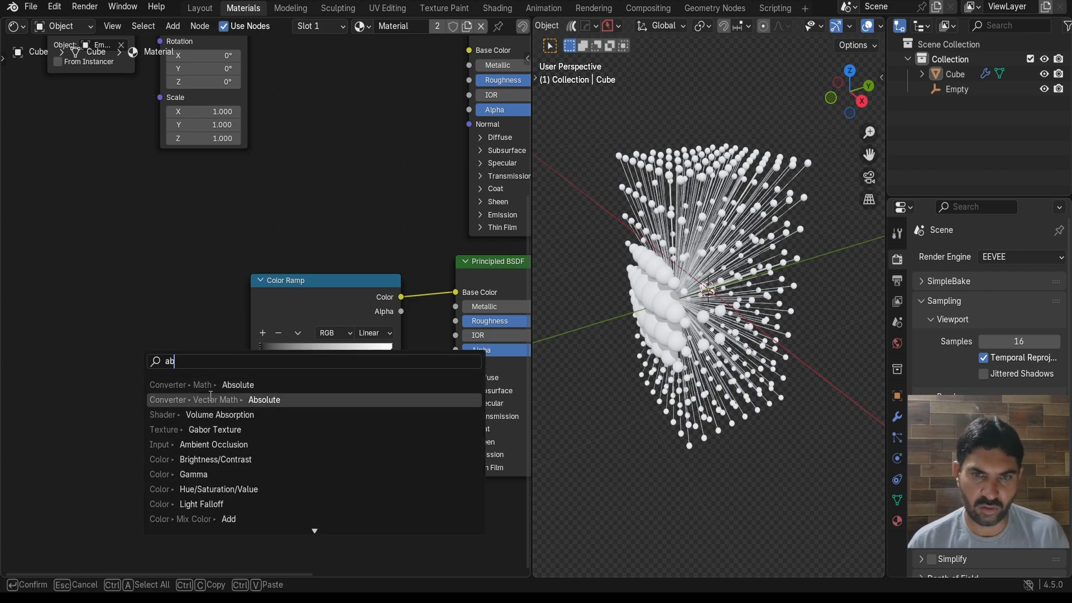
pyautogui.click(234, 444)
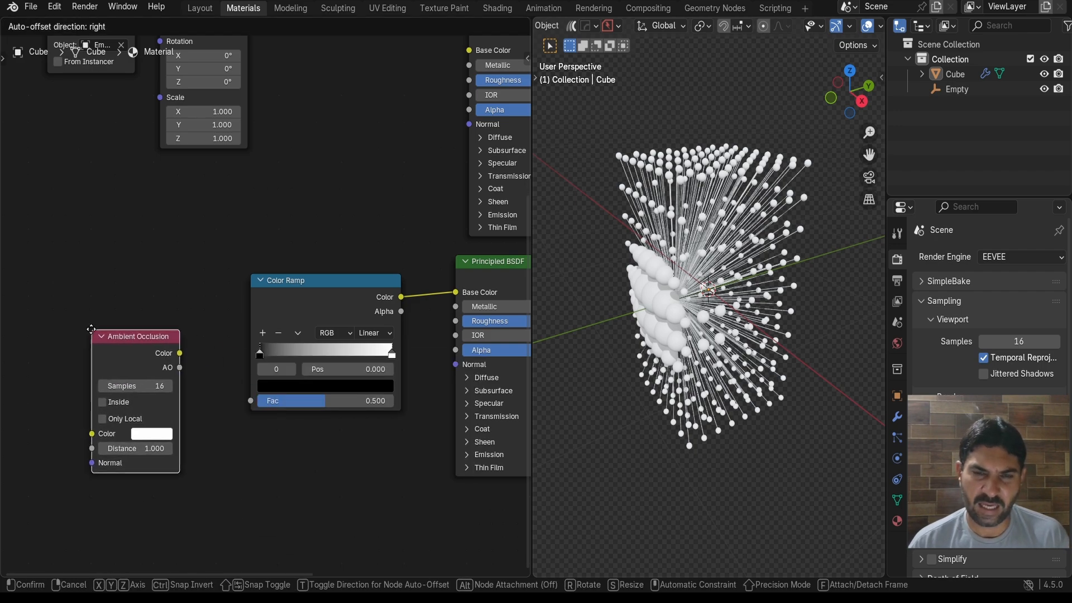
pyautogui.click(77, 306)
pyautogui.moveTo(165, 328); pyautogui.dragTo(244, 398)
pyautogui.moveTo(127, 316); pyautogui.dragTo(171, 299)
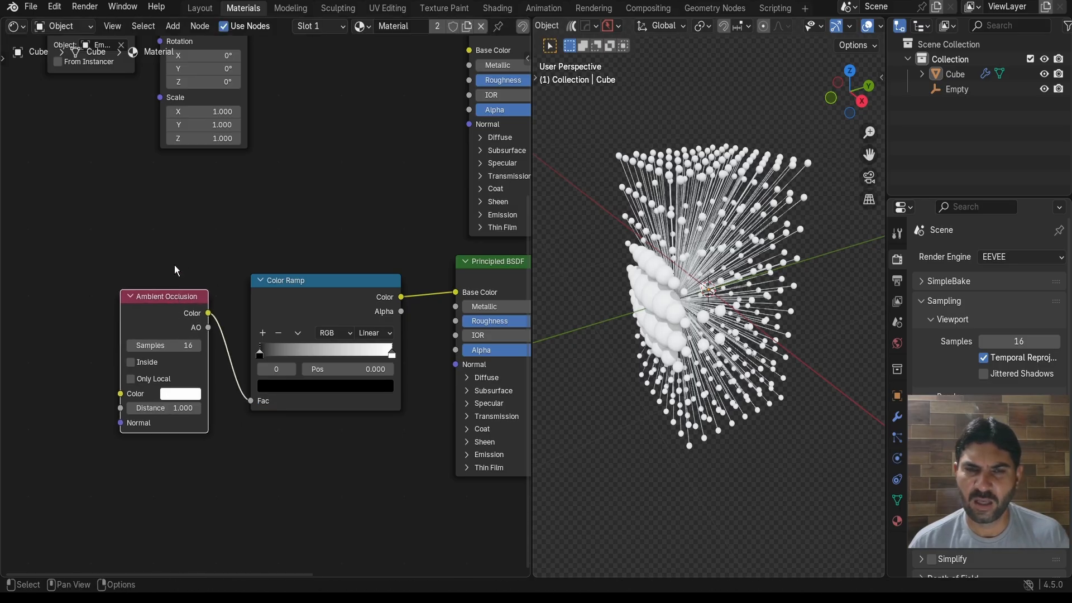
# Generate a texture setup with Texture Coordinate and Mapping nodes for the Ambient Occlusion node, and delete its Image Texture node
pyautogui.scroll(-1, 202, 235)
pyautogui.moveTo(202, 235); pyautogui.dragTo(234, 254, button='middle')
pyautogui.scroll(2, 257, 273)
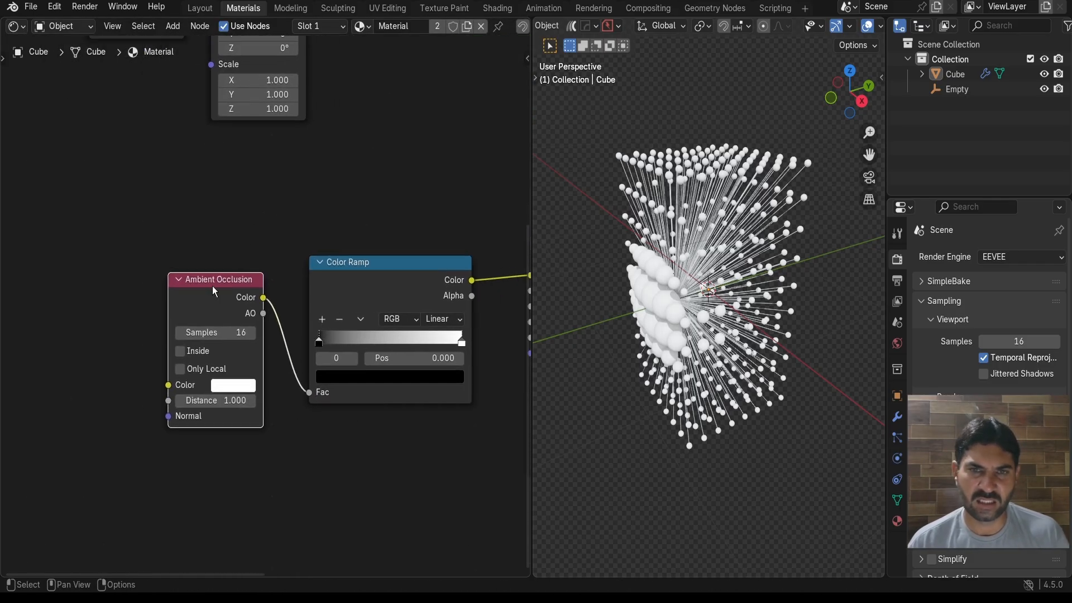
pyautogui.scroll(-2, 215, 233)
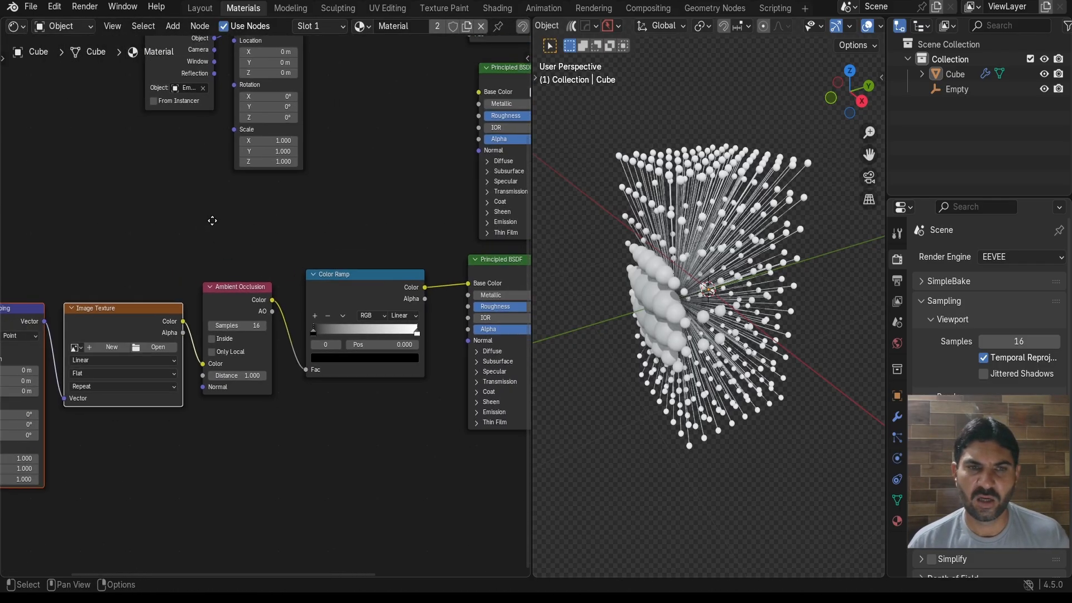
pyautogui.moveTo(210, 220); pyautogui.dragTo(338, 191, button='middle')
pyautogui.click(243, 278)
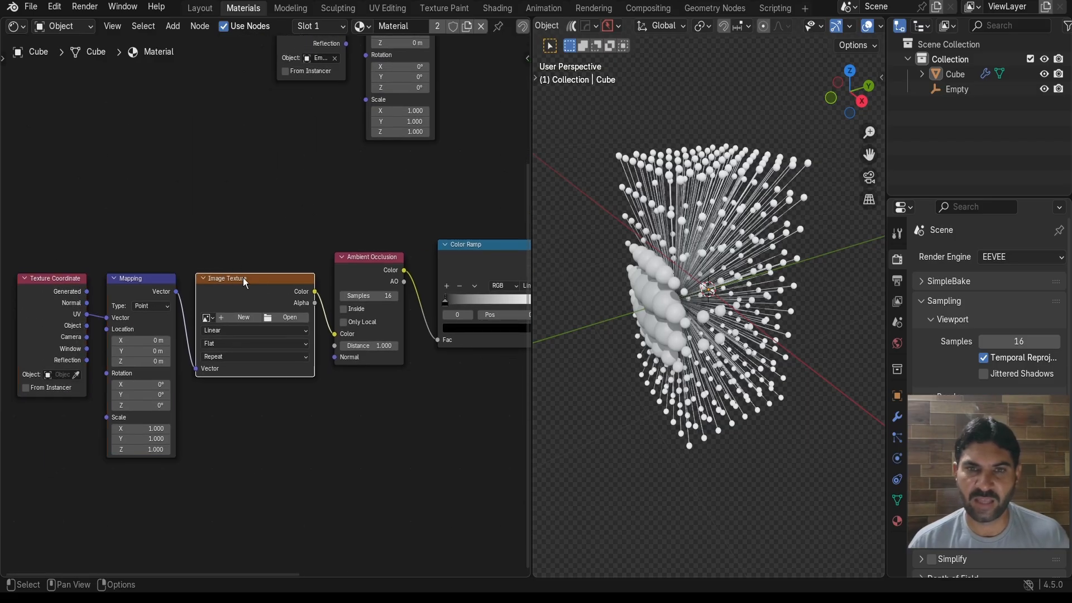
pyautogui.press('x')
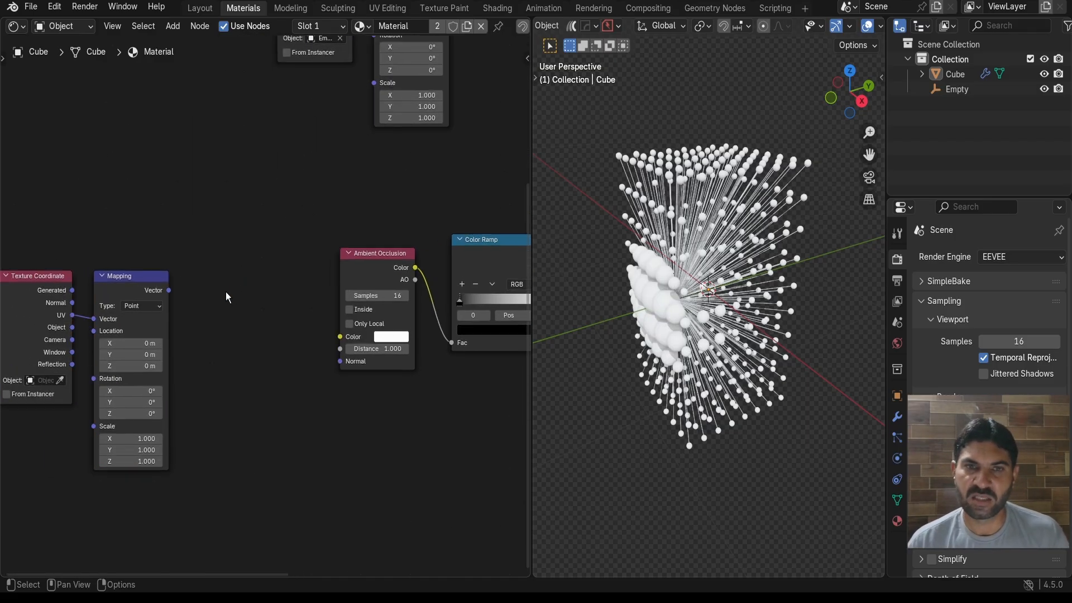
# Connect the new Mapping node's Vector to the Ambient Occlusion Normal, and feed the Mapping vector from the Texture Coordinate's Object output
pyautogui.scroll(3, 156, 284)
pyautogui.click(153, 288)
pyautogui.moveTo(154, 289); pyautogui.dragTo(352, 370)
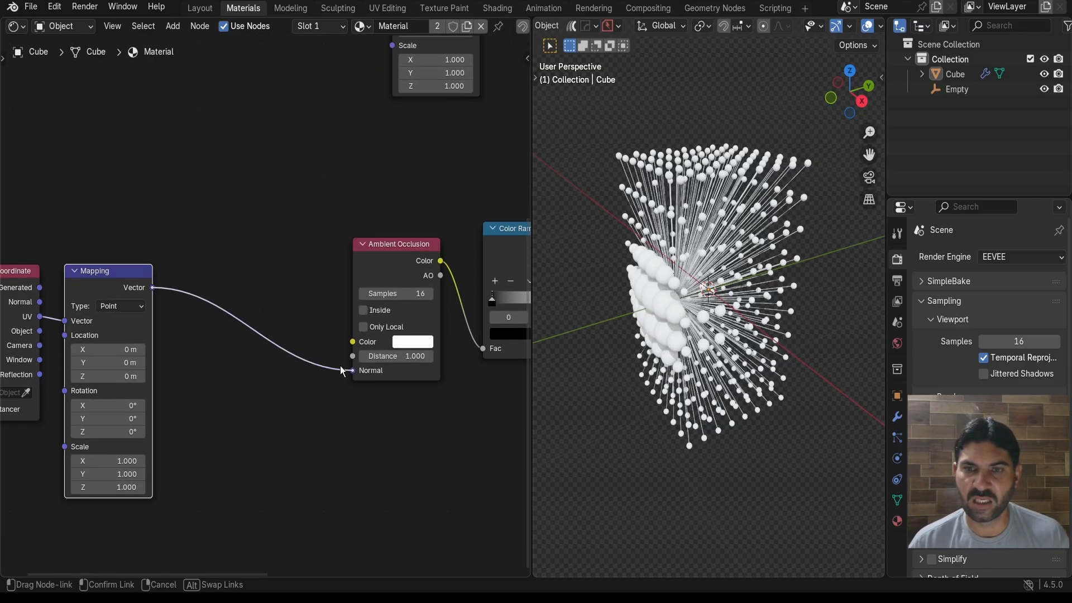
pyautogui.scroll(-1, 240, 257)
pyautogui.moveTo(220, 259); pyautogui.dragTo(292, 227, button='middle')
pyautogui.scroll(1, 268, 265)
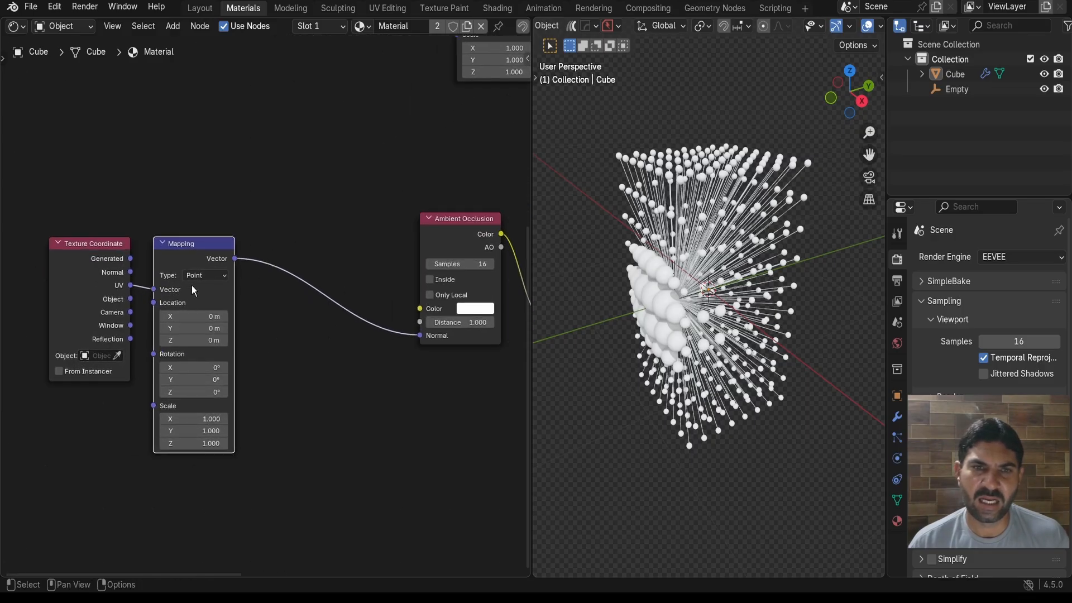
pyautogui.moveTo(132, 301); pyautogui.dragTo(152, 290)
# Set the lower Principled BSDF's Roughness to 0.162
pyautogui.scroll(-5, 349, 239)
pyautogui.moveTo(362, 238); pyautogui.dragTo(168, 235, button='middle')
pyautogui.scroll(5, 167, 235)
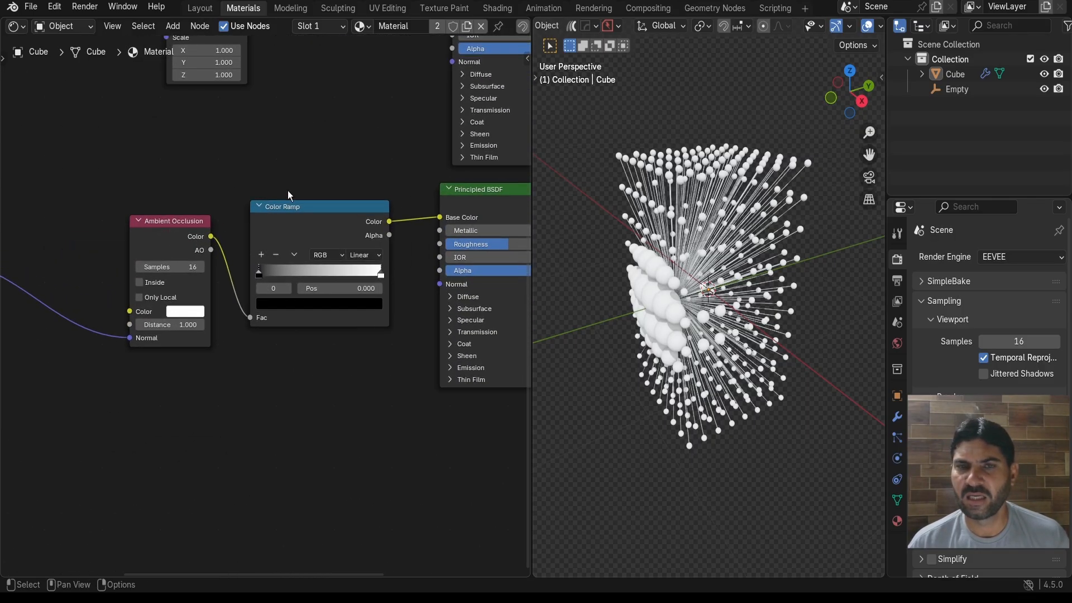
pyautogui.scroll(-2, 323, 186)
pyautogui.moveTo(323, 186); pyautogui.dragTo(259, 191, button='middle')
pyautogui.scroll(5, 718, 252)
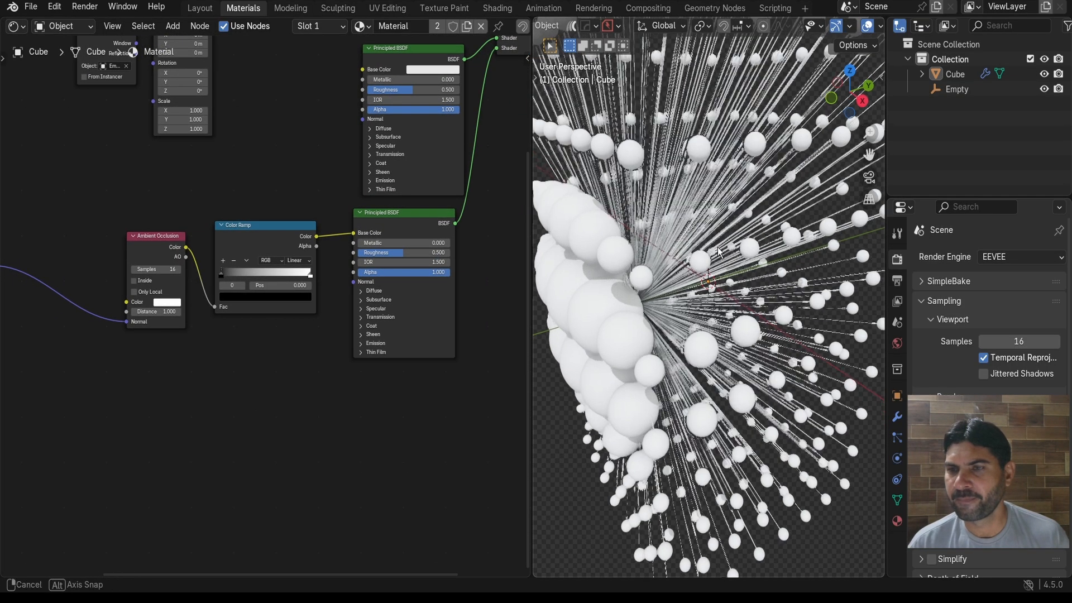
pyautogui.moveTo(719, 252); pyautogui.dragTo(712, 254, button='middle')
pyautogui.scroll(2, 288, 303)
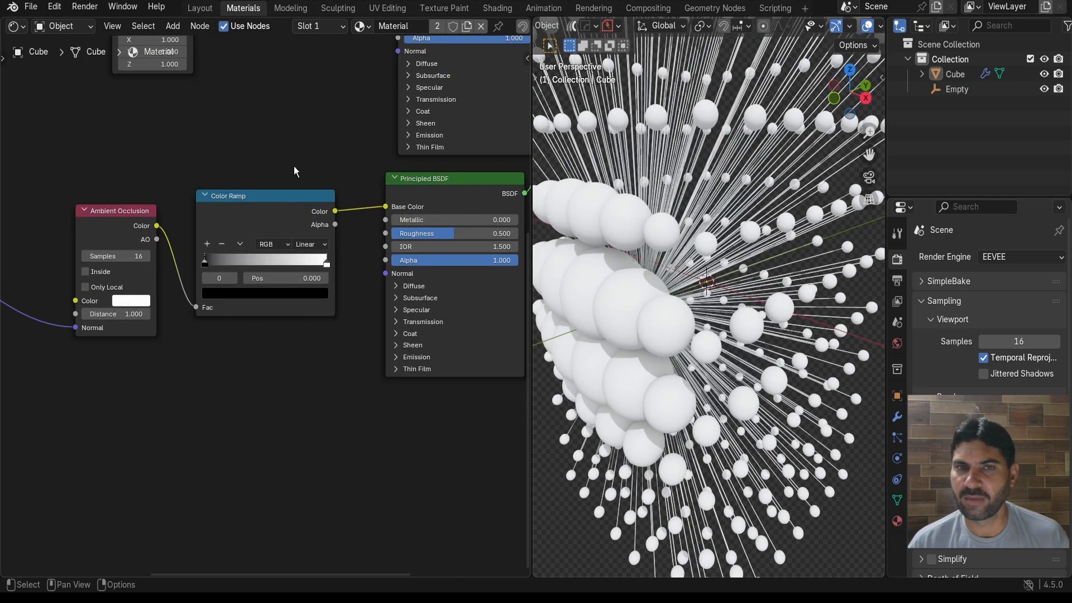
pyautogui.scroll(-1, 294, 167)
pyautogui.moveTo(294, 166); pyautogui.dragTo(275, 180, button='middle')
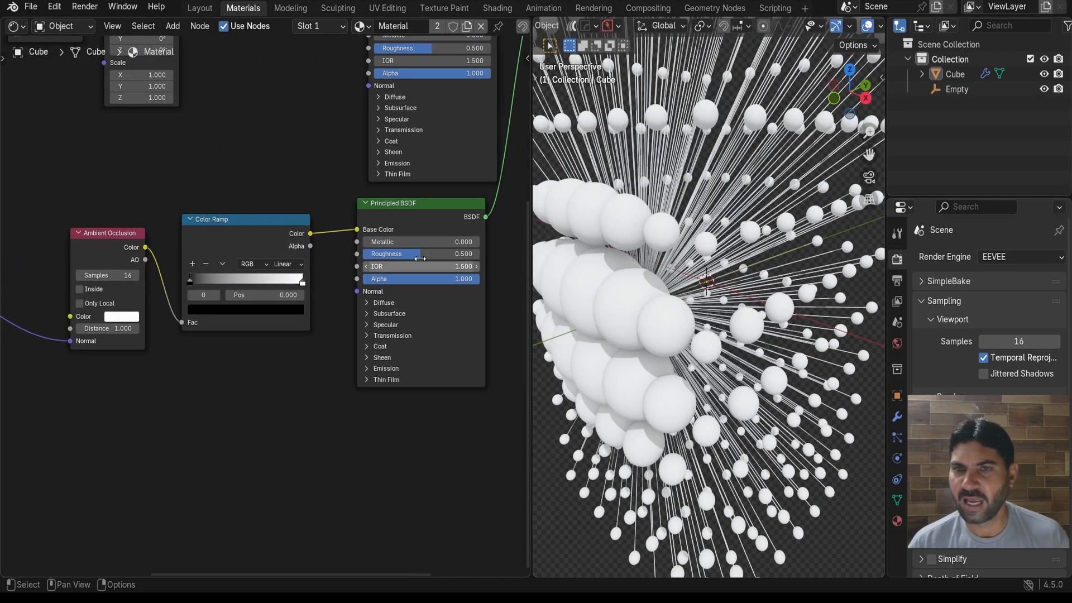
pyautogui.moveTo(416, 254); pyautogui.dragTo(379, 254)
# Set the upper Principled BSDF's Roughness to 0.176
pyautogui.moveTo(338, 146); pyautogui.dragTo(301, 262, button='middle')
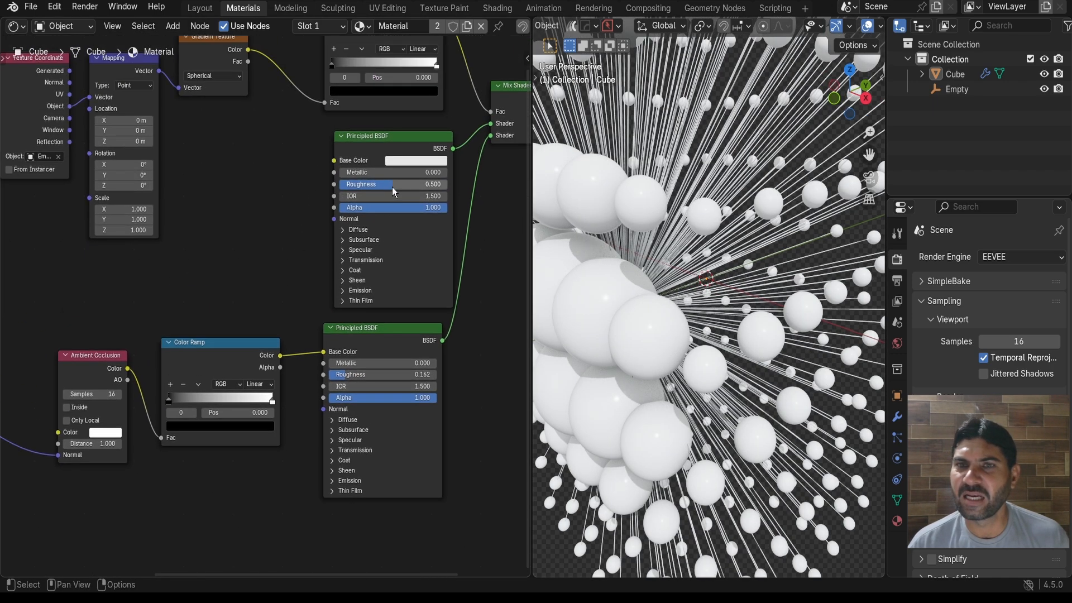
pyautogui.moveTo(398, 184); pyautogui.dragTo(359, 189)
pyautogui.click(370, 184)
pyautogui.press('Return')
pyautogui.scroll(-3, 258, 267)
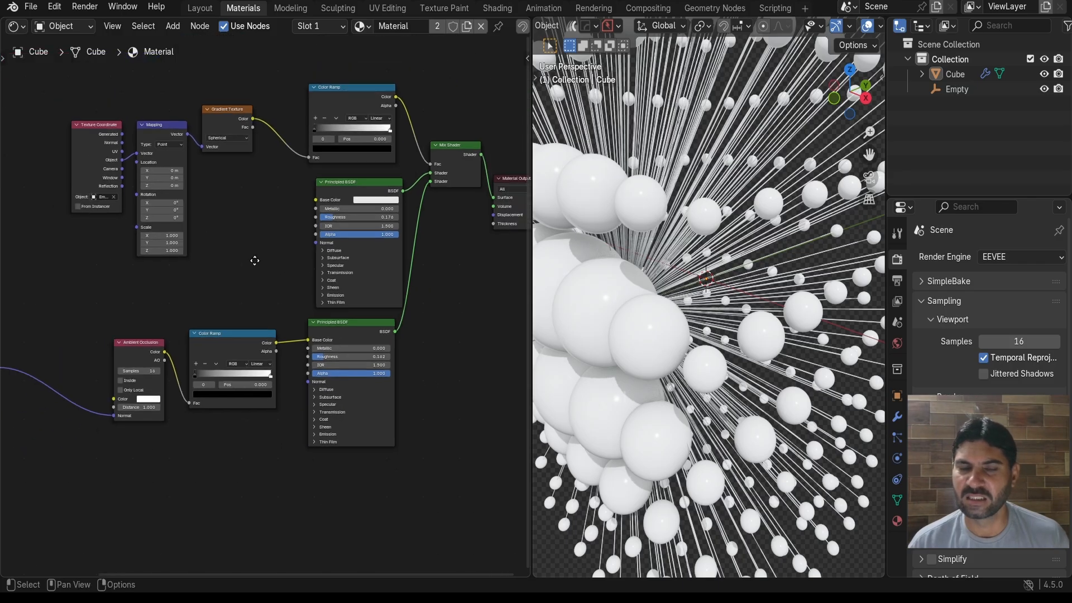
# Set the first color stop of the lower Color Ramp to teal, hex #57A6A2
pyautogui.scroll(5, 274, 223)
pyautogui.scroll(-1, 274, 201)
pyautogui.scroll(-2, 237, 182)
pyautogui.scroll(2, 268, 179)
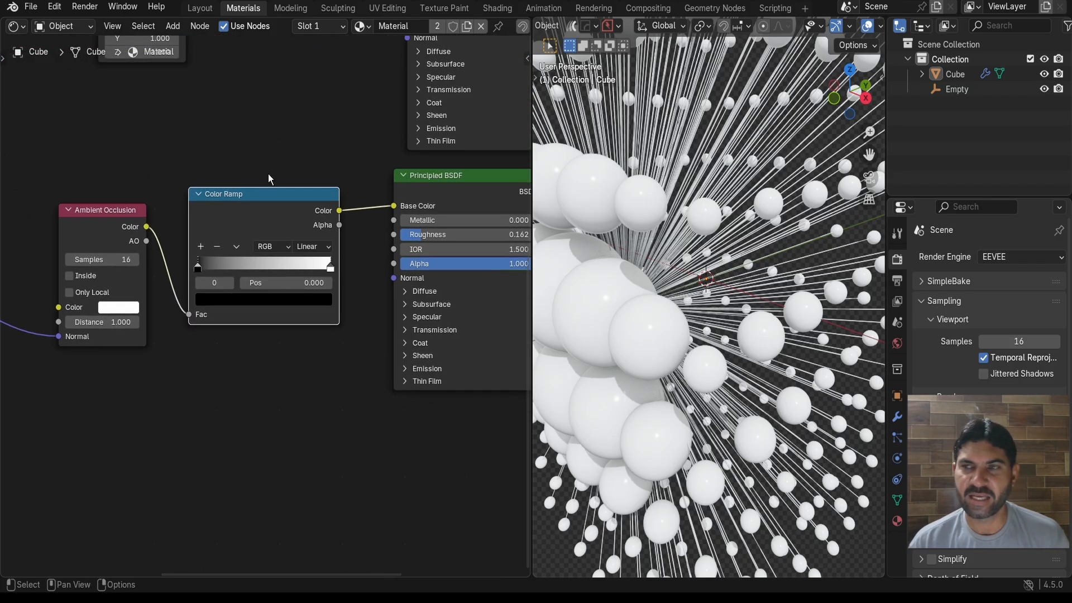
pyautogui.scroll(-4, 620, 224)
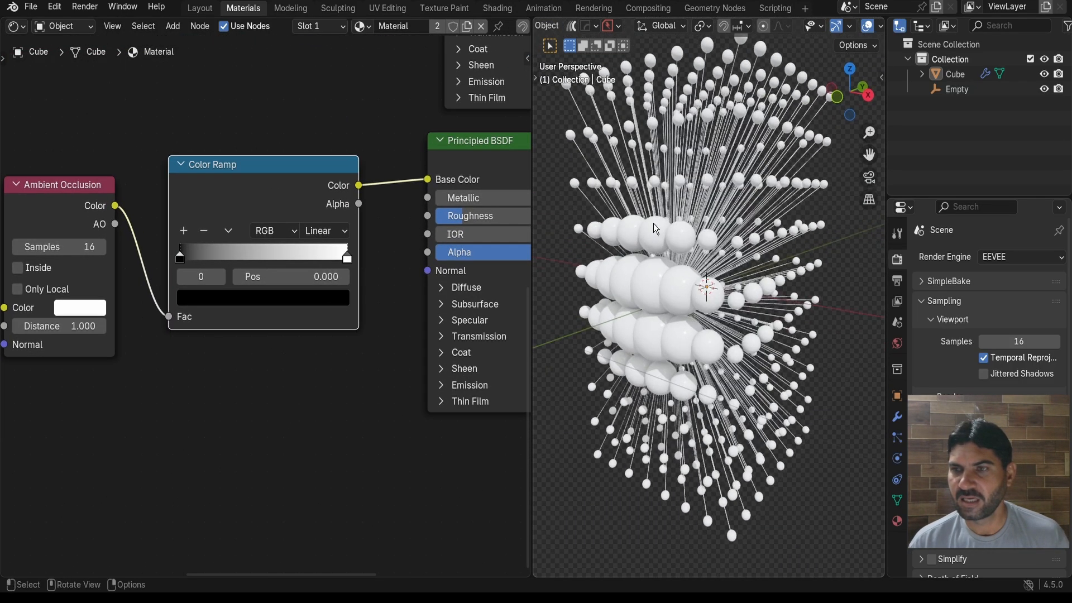
pyautogui.scroll(4, 659, 262)
pyautogui.scroll(-4, 673, 249)
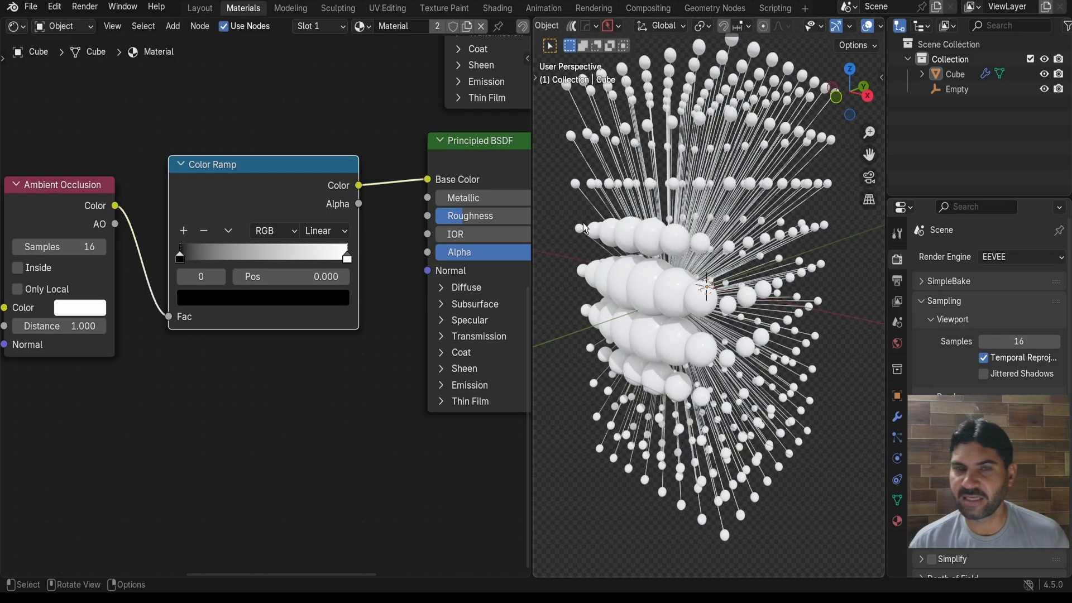
pyautogui.scroll(1, 190, 210)
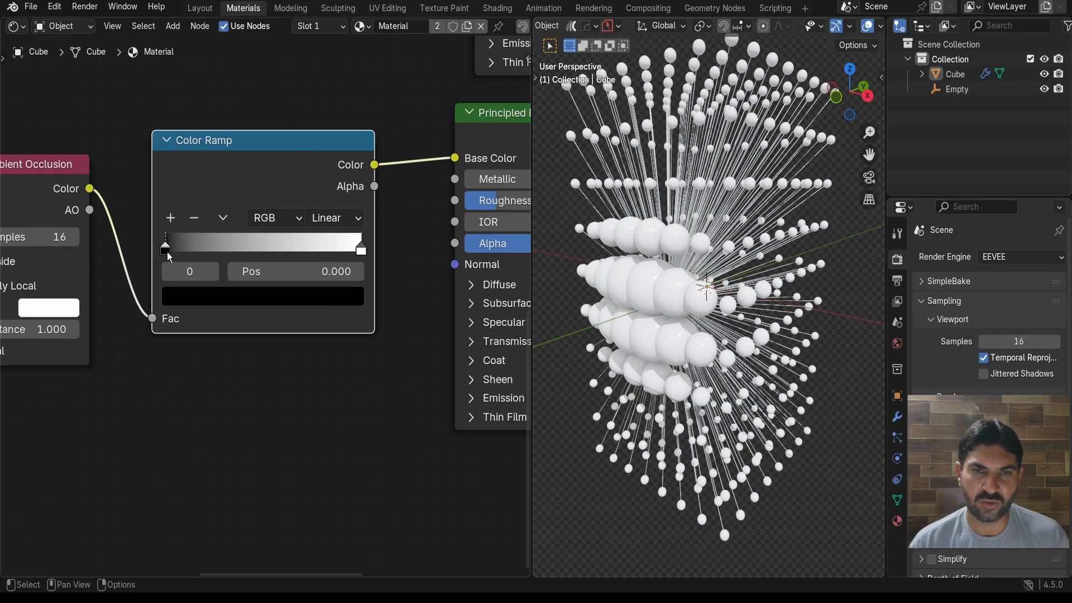
pyautogui.click(223, 300)
pyautogui.moveTo(333, 91); pyautogui.dragTo(331, 68)
pyautogui.moveTo(245, 92); pyautogui.dragTo(241, 56)
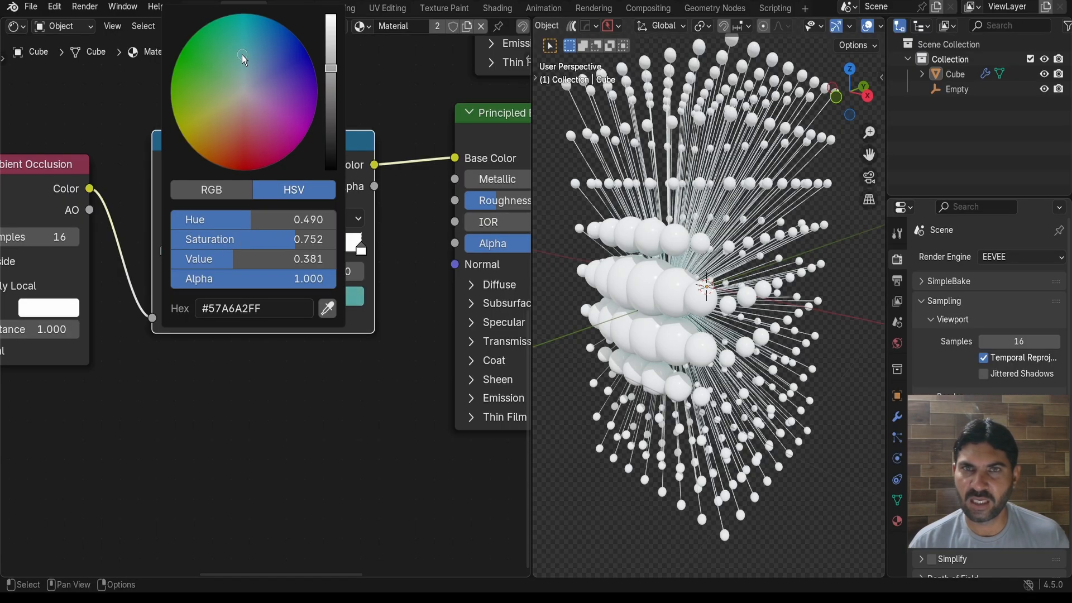
# On the Gradient Texture's Color Ramp, move the black stop to 0.356 and the white stop to 0.615
pyautogui.moveTo(722, 284); pyautogui.dragTo(682, 282, button='middle')
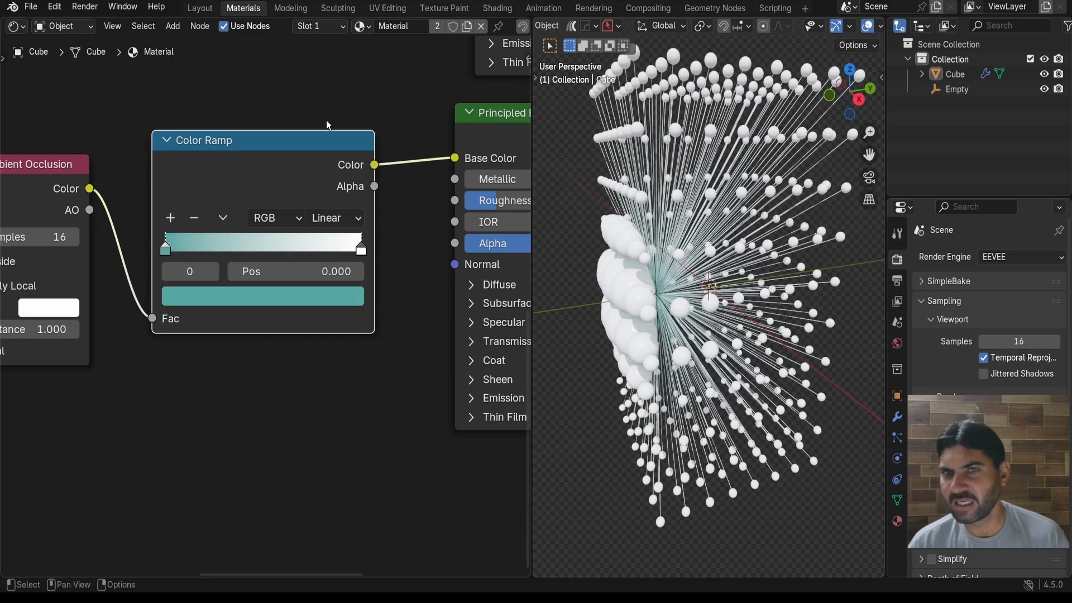
pyautogui.scroll(-2, 341, 113)
pyautogui.scroll(-2, 340, 108)
pyautogui.moveTo(343, 101); pyautogui.dragTo(251, 385, button='middle')
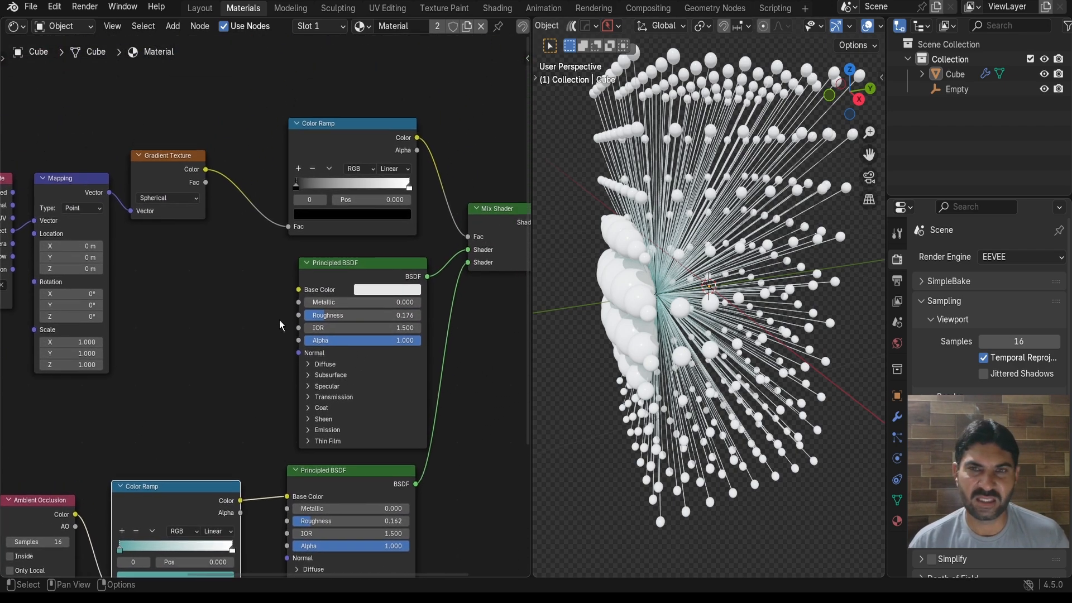
pyautogui.scroll(2, 279, 322)
pyautogui.scroll(1, 124, 154)
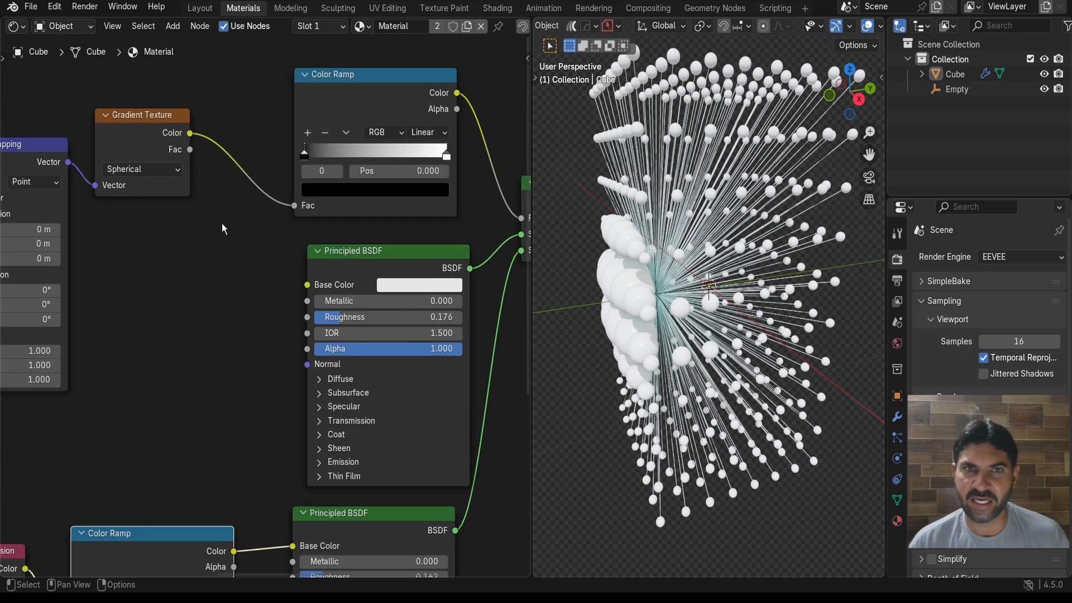
pyautogui.scroll(1, 222, 224)
pyautogui.moveTo(237, 212); pyautogui.dragTo(189, 257, button='middle')
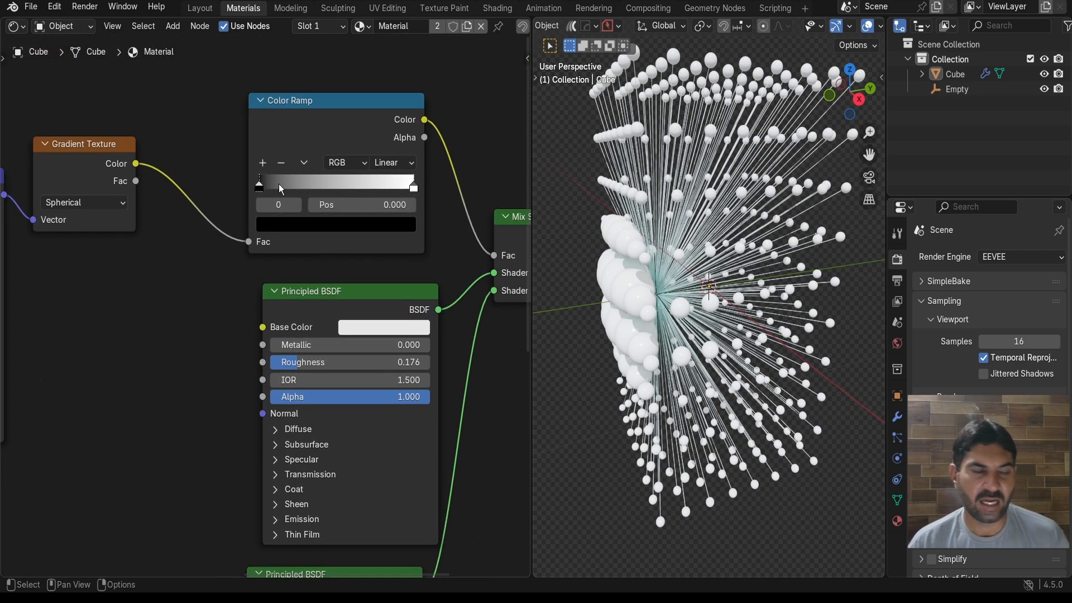
pyautogui.scroll(1, 279, 184)
pyautogui.moveTo(260, 165); pyautogui.dragTo(336, 170)
pyautogui.moveTo(439, 168); pyautogui.dragTo(368, 176)
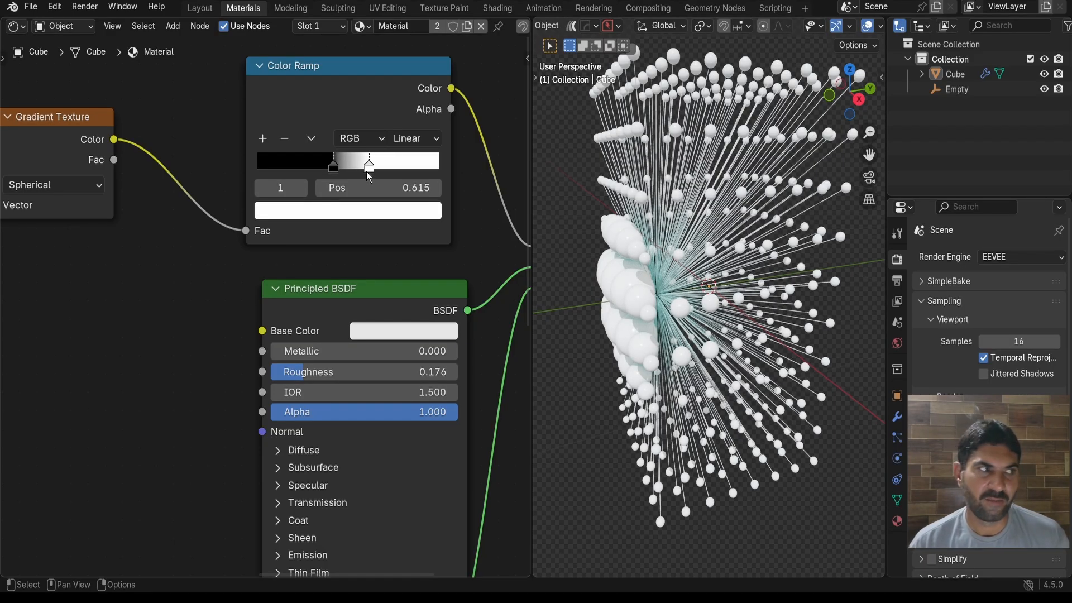
pyautogui.moveTo(333, 168); pyautogui.dragTo(324, 170)
# Color the lower Color Ramp's end stop dark purple and its start stop blue-teal, hex #5A98A6
pyautogui.moveTo(656, 287); pyautogui.dragTo(693, 299, button='middle')
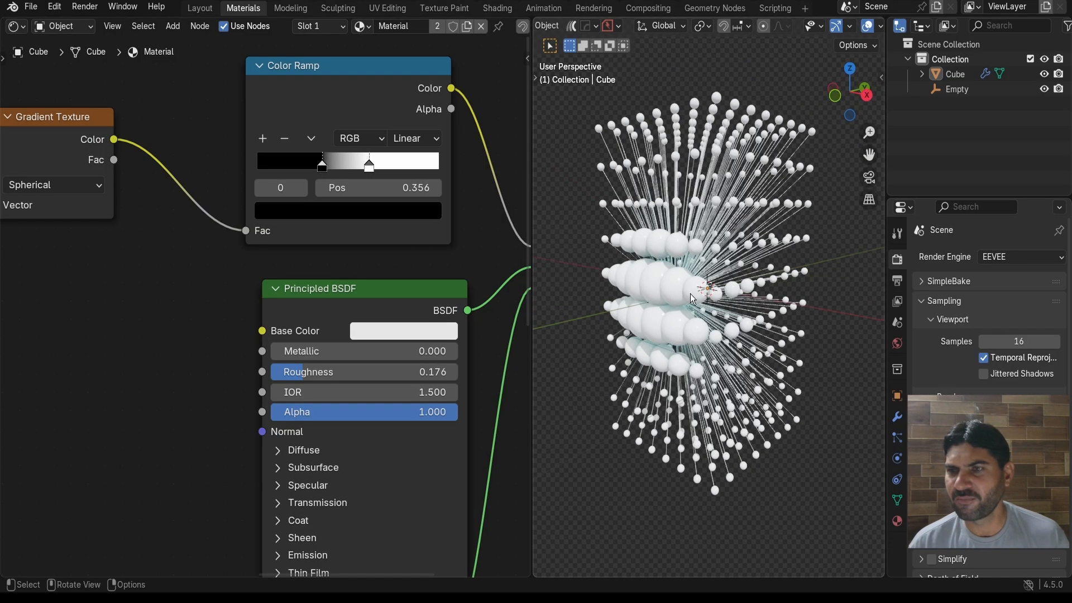
pyautogui.scroll(3, 681, 300)
pyautogui.scroll(-3, 263, 308)
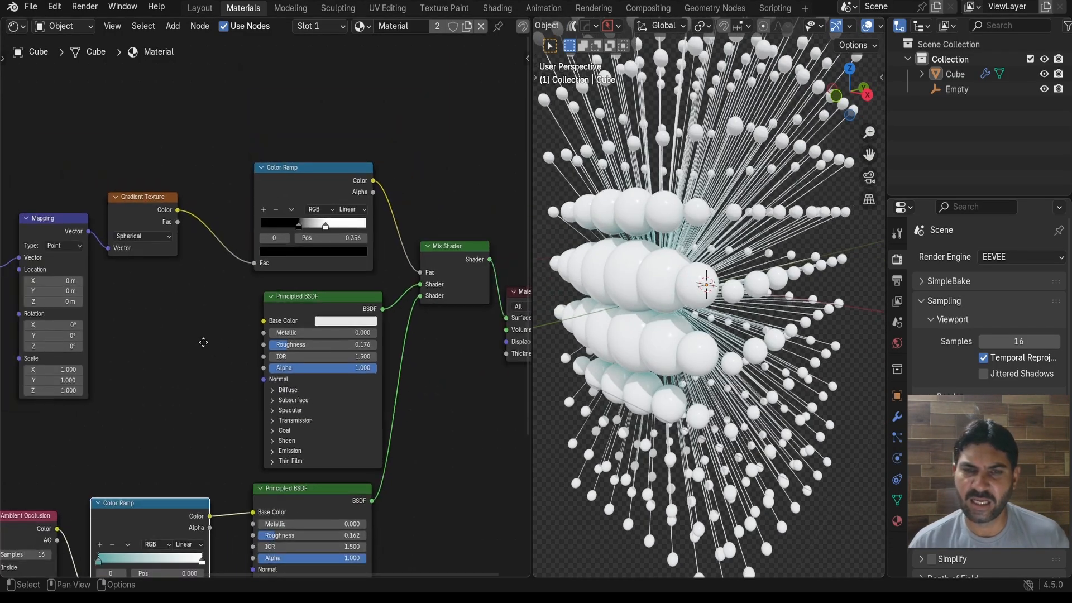
pyautogui.moveTo(204, 342); pyautogui.dragTo(301, 138, button='middle')
pyautogui.scroll(5, 307, 276)
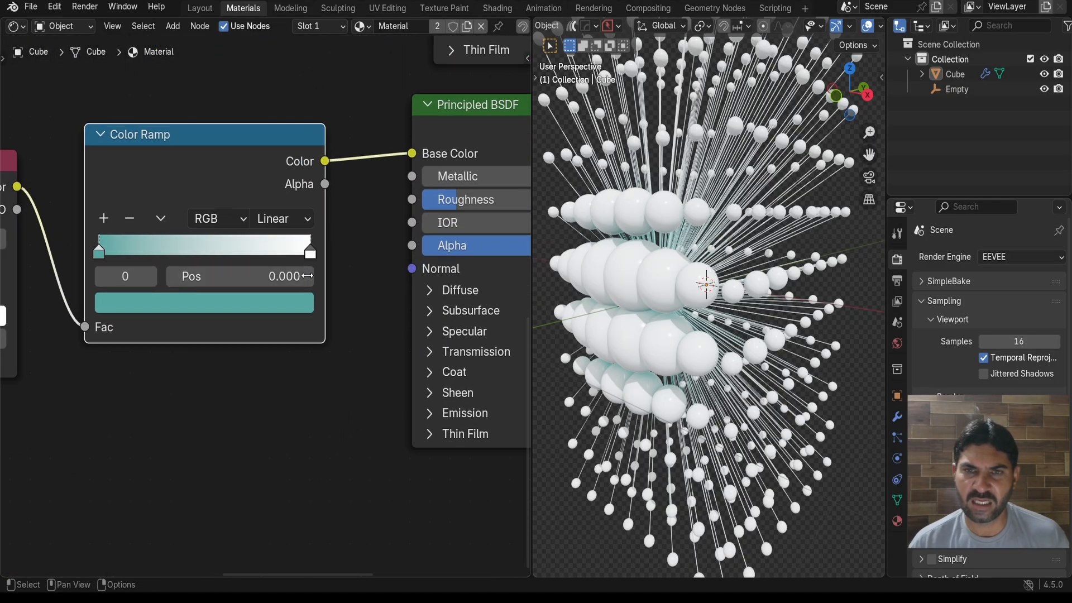
pyautogui.click(311, 263)
pyautogui.click(289, 303)
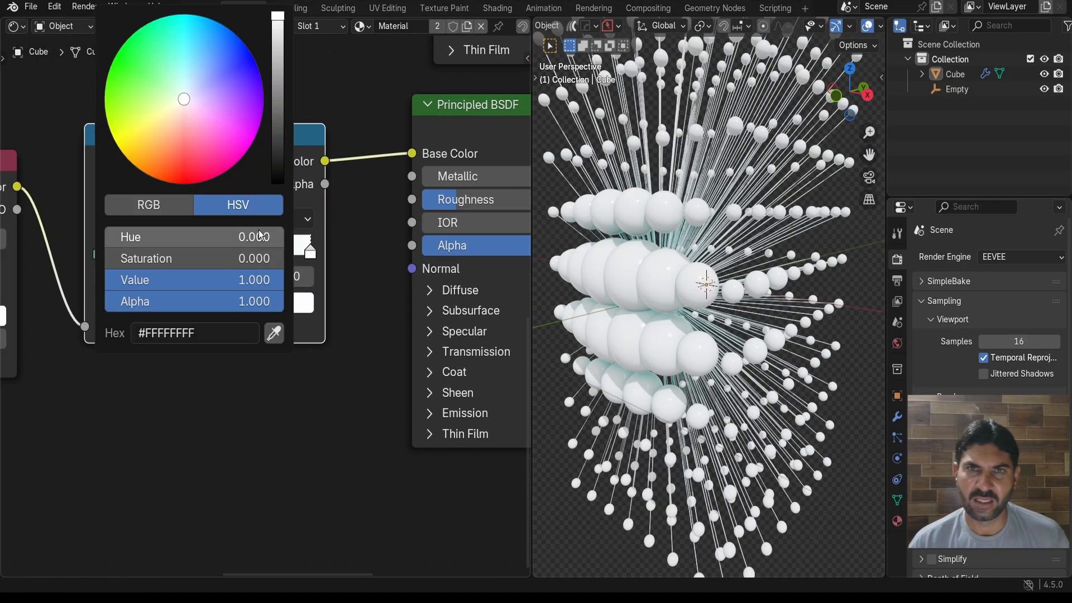
pyautogui.moveTo(202, 109)
pyautogui.mouseDown()
pyautogui.moveTo(211, 93)
pyautogui.moveTo(221, 105)
pyautogui.mouseUp()
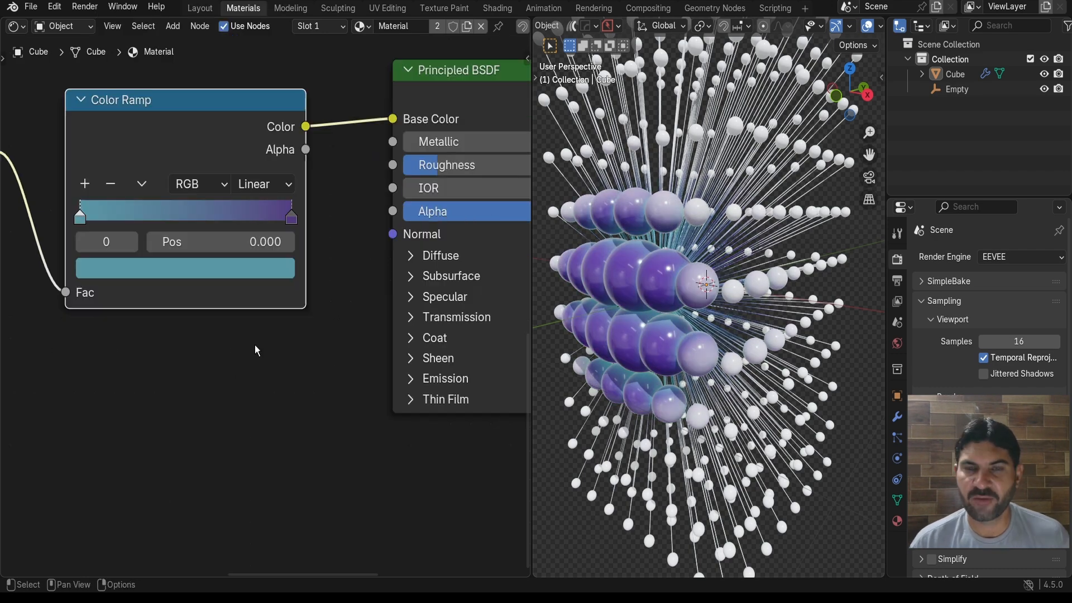
# Inspect both stop colors of the lower Color Ramp and move its teal stop to position 0.538
pyautogui.moveTo(255, 344); pyautogui.dragTo(299, 368, button='middle')
pyautogui.scroll(1, 273, 358)
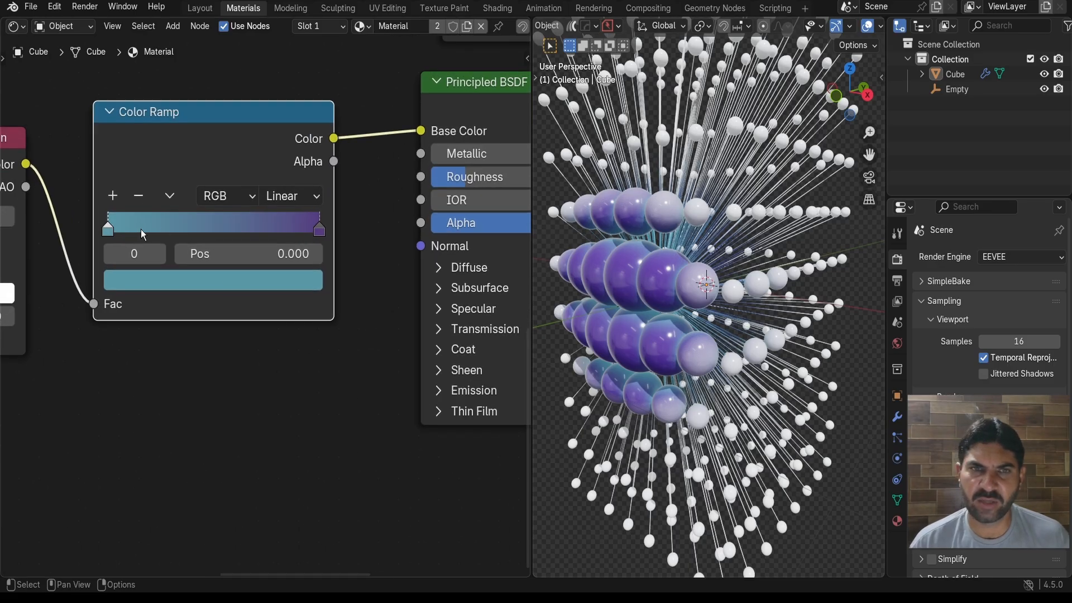
pyautogui.click(171, 278)
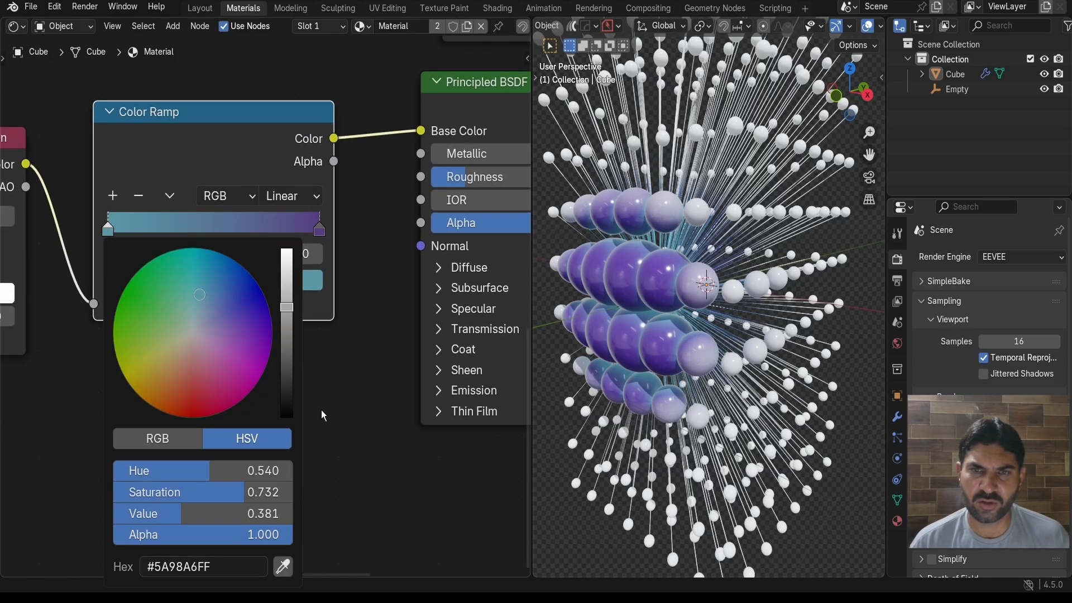
pyautogui.click(319, 229)
pyautogui.click(293, 282)
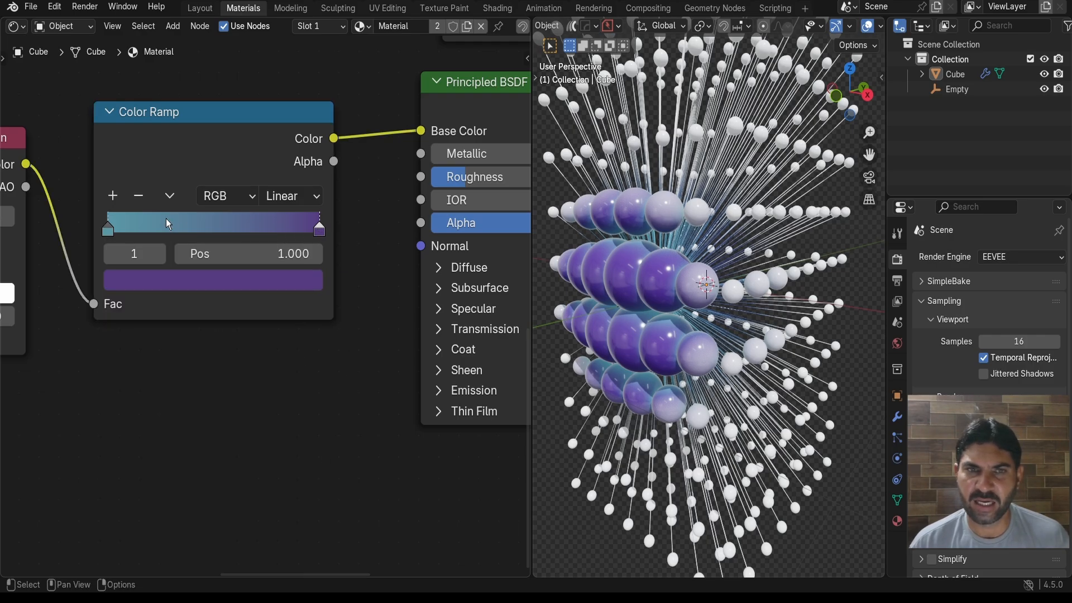
pyautogui.moveTo(111, 229); pyautogui.dragTo(229, 229)
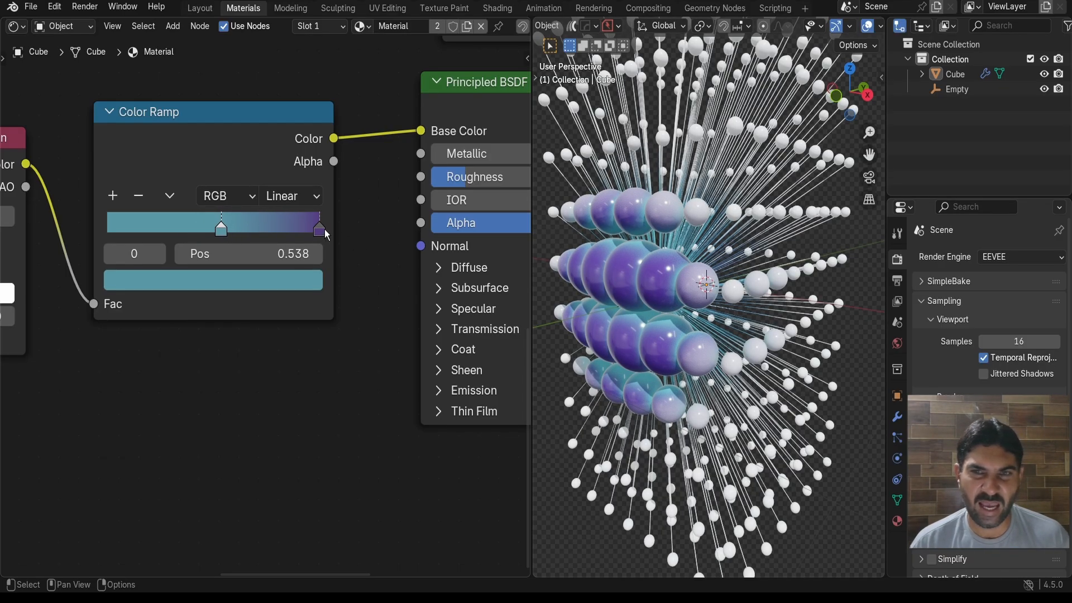
# Move the purple stop of the lower Color Ramp to position 0.960 and check the spheres' coloring
pyautogui.moveTo(320, 229); pyautogui.dragTo(311, 235)
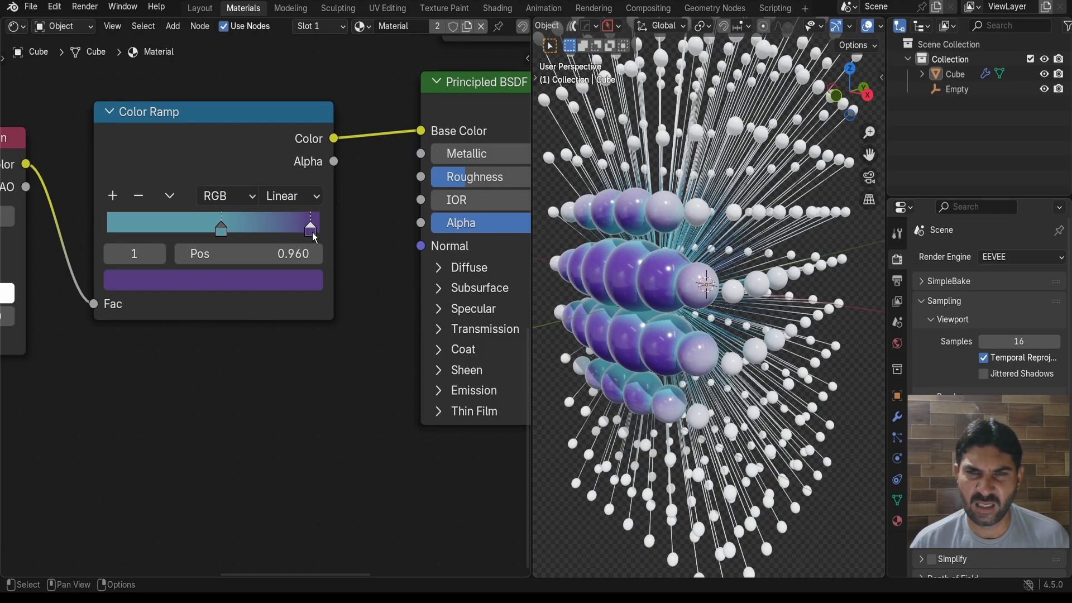
pyautogui.scroll(2, 603, 259)
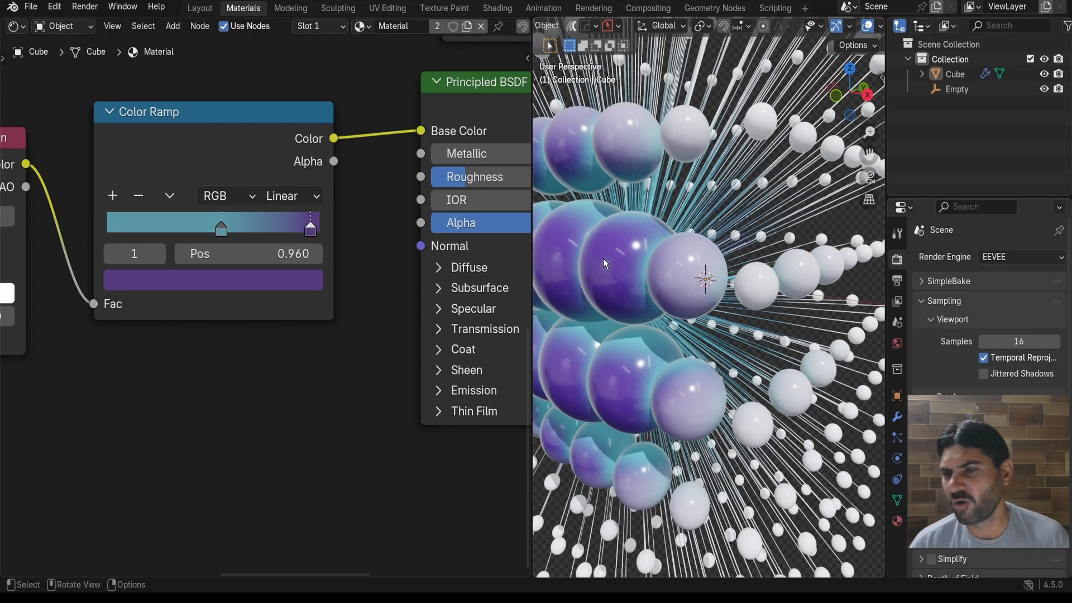
pyautogui.scroll(-5, 603, 259)
pyautogui.moveTo(708, 214); pyautogui.dragTo(675, 249, button='middle')
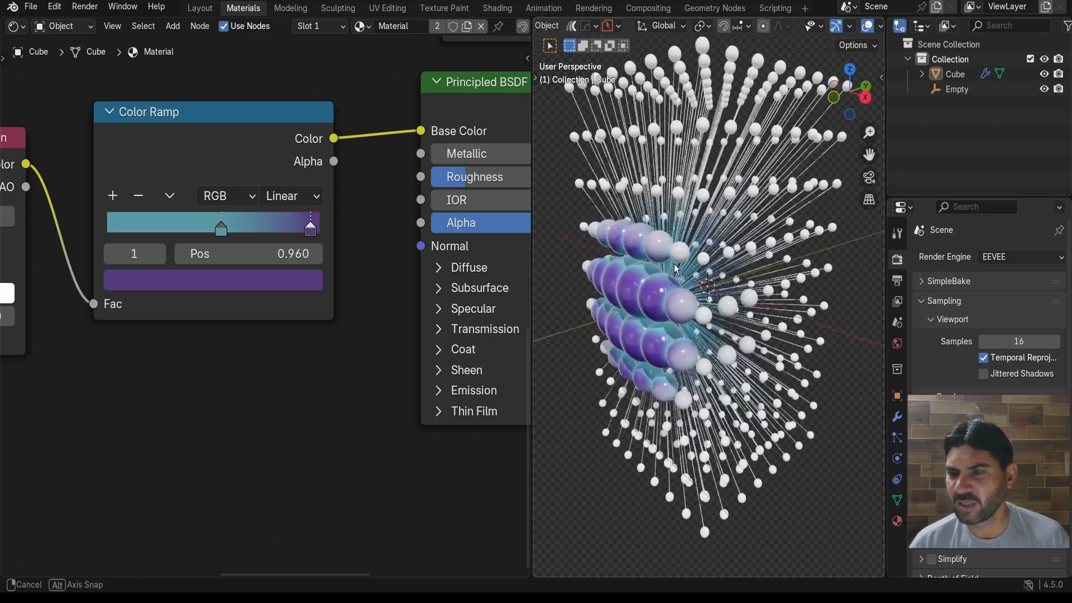
pyautogui.scroll(-3, 352, 325)
pyautogui.scroll(-3, 265, 305)
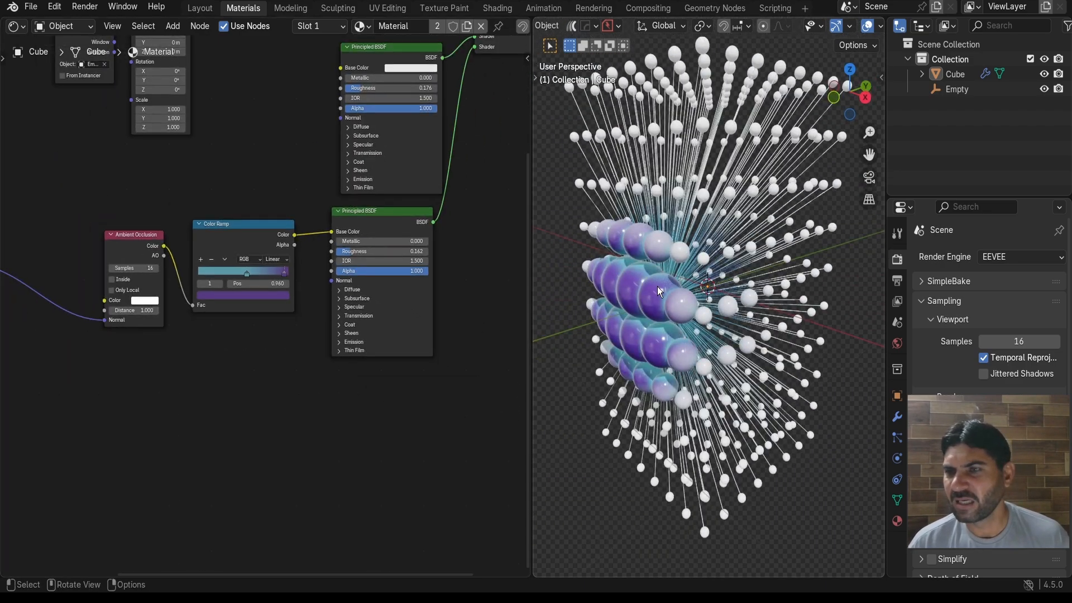
# Select the empty and move it about 0.1 m toward the large purple spheres
pyautogui.moveTo(581, 293); pyautogui.dragTo(641, 277, button='middle')
pyautogui.click(655, 282)
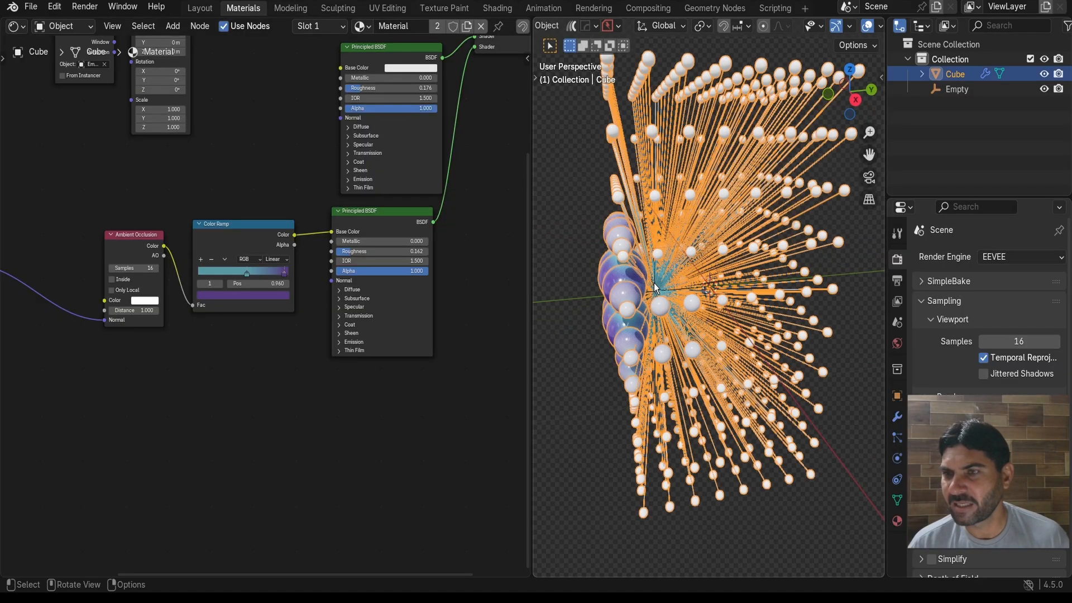
pyautogui.click(657, 284)
pyautogui.moveTo(592, 371); pyautogui.dragTo(632, 366, button='middle')
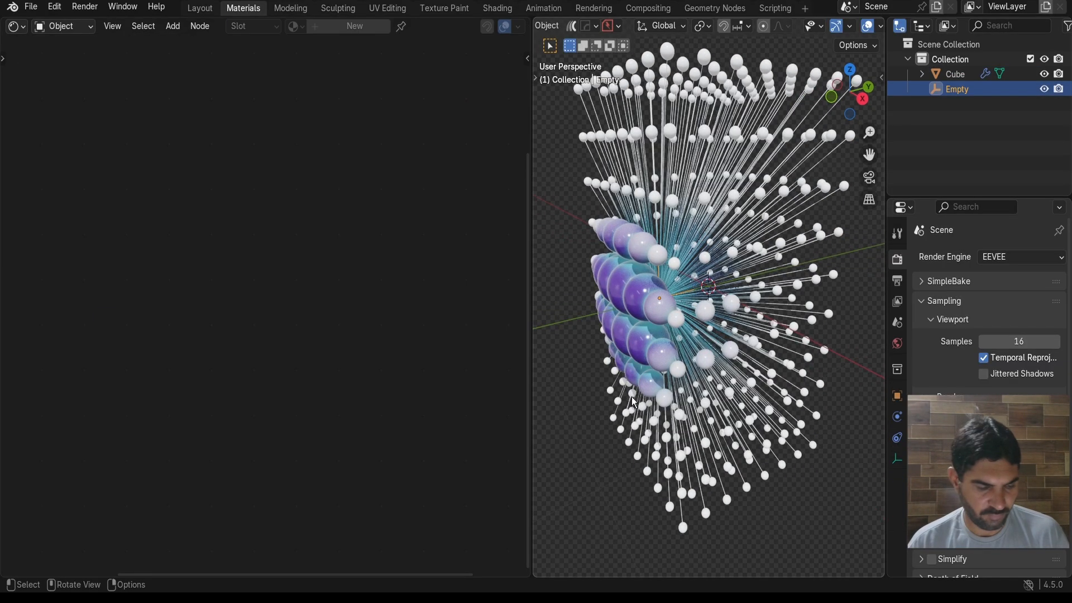
pyautogui.press('g')
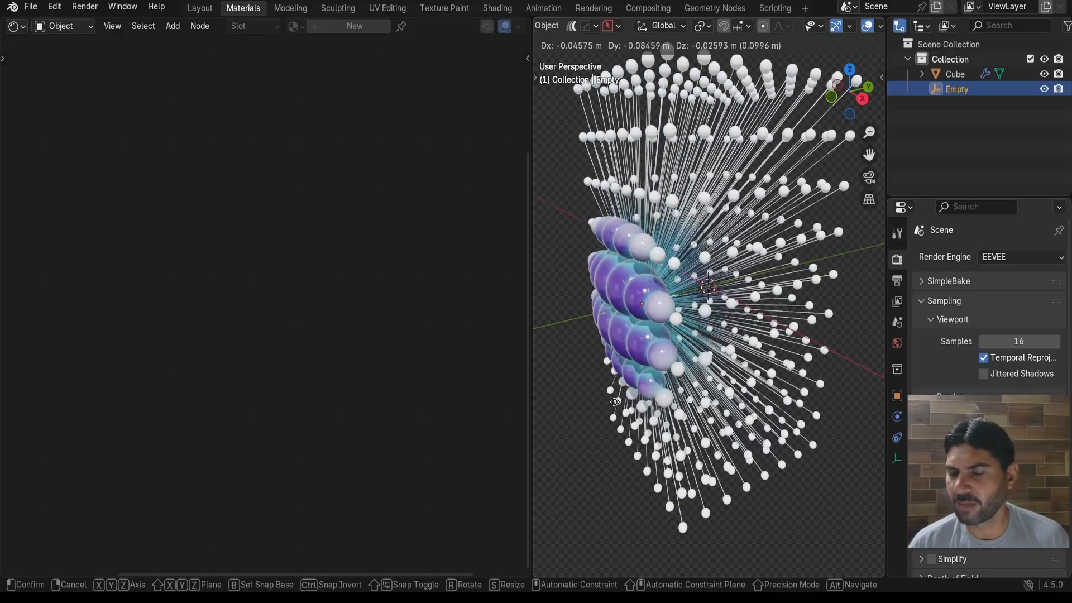
pyautogui.click(616, 394)
pyautogui.scroll(2, 634, 360)
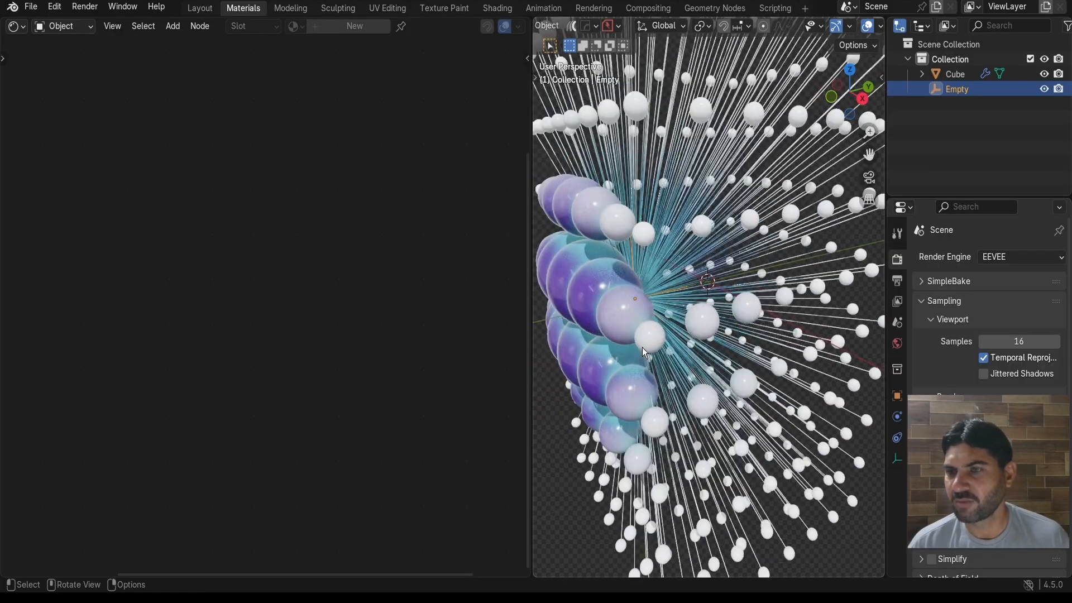
pyautogui.scroll(-2, 643, 348)
# Review the complete shader node tree of the cube's material
pyautogui.click(676, 203)
pyautogui.scroll(-3, 334, 310)
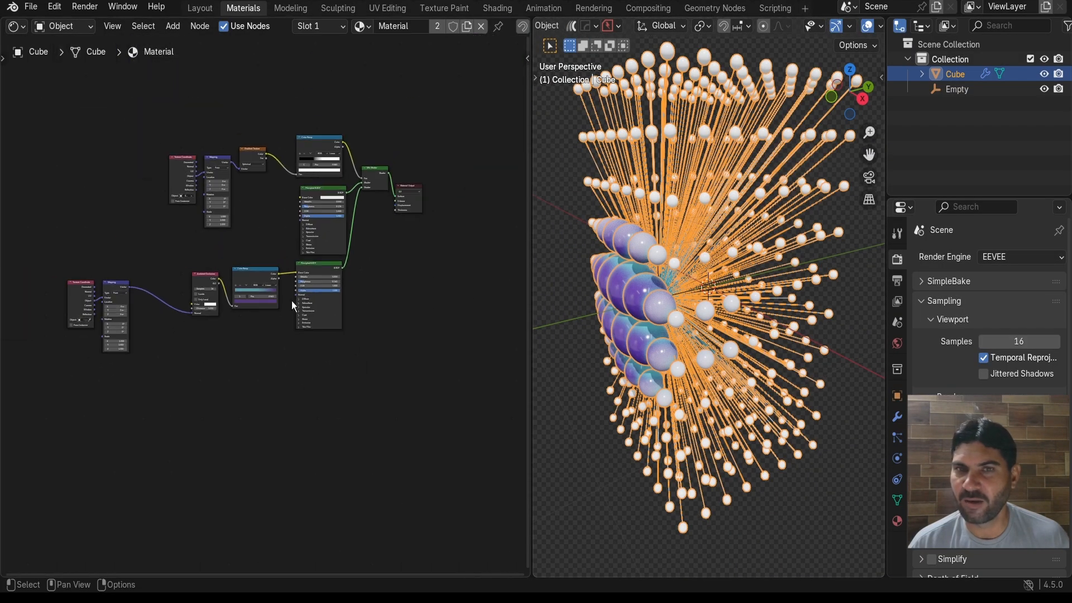
pyautogui.moveTo(281, 237); pyautogui.dragTo(253, 317, button='middle')
pyautogui.scroll(3, 256, 317)
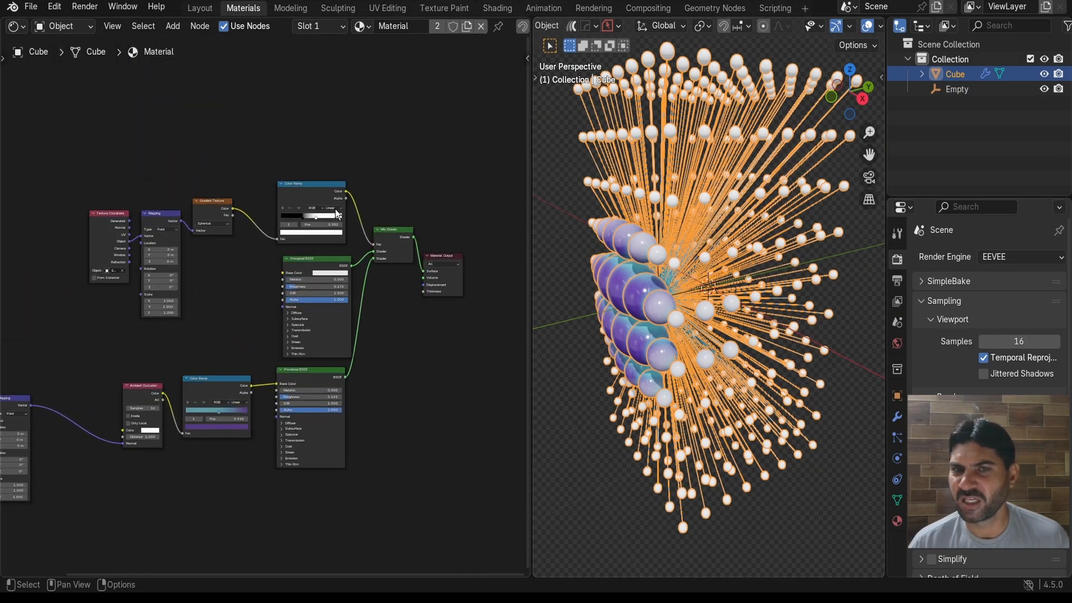
pyautogui.click(564, 161)
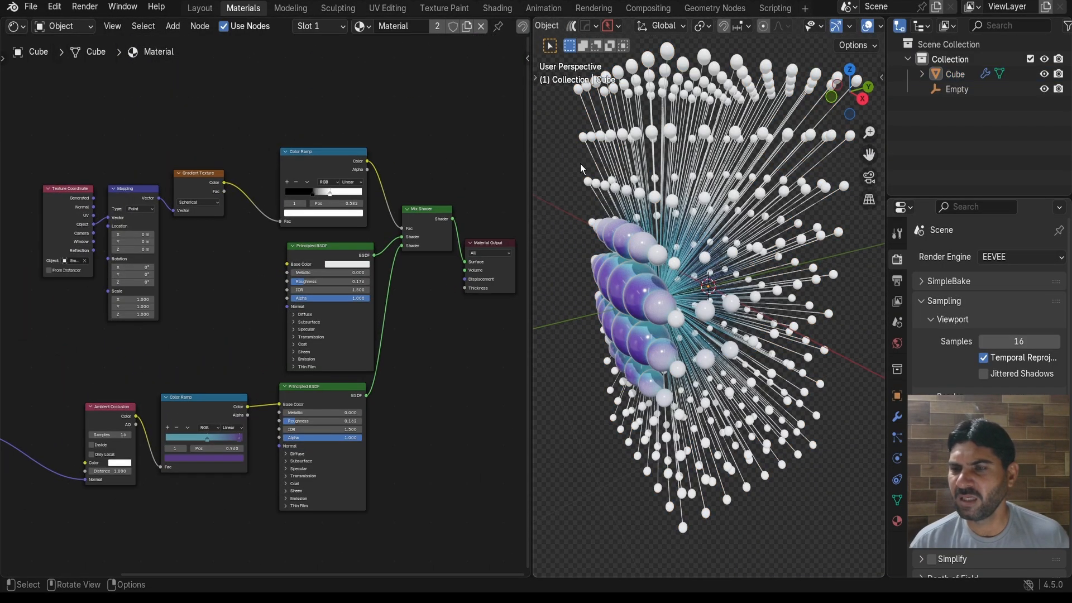
# In the Layout workspace, add a camera and align it to the current view of the sphere grid
pyautogui.click(199, 8)
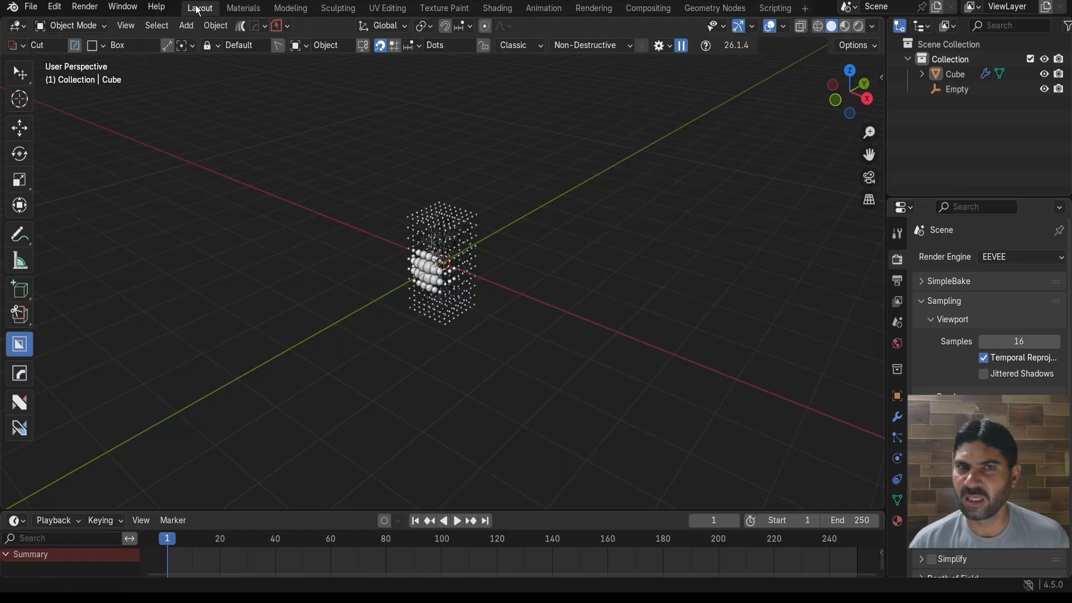
pyautogui.scroll(5, 510, 239)
pyautogui.scroll(-5, 513, 235)
pyautogui.moveTo(520, 227); pyautogui.dragTo(483, 234, button='middle')
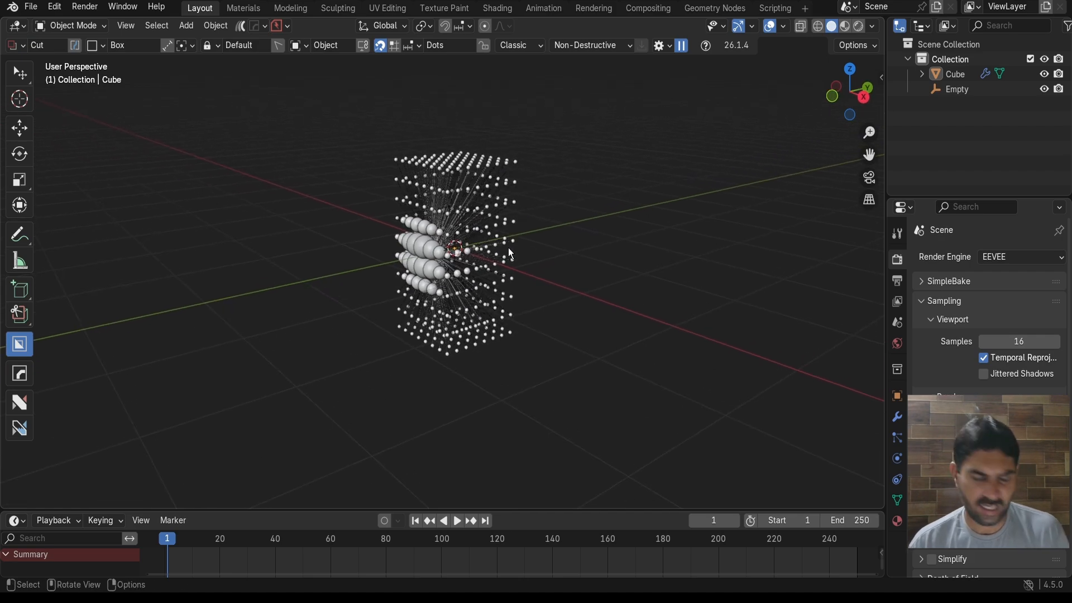
pyautogui.hotkey('shift', 'a')
pyautogui.click(479, 316)
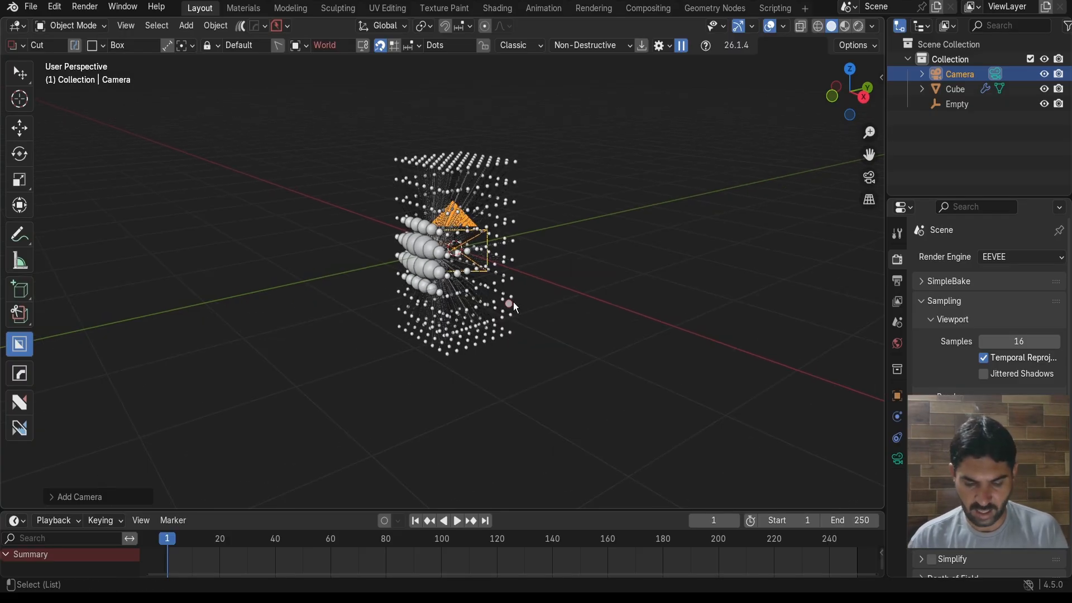
pyautogui.press('ctrl+KP_0')
pyautogui.press('Home')
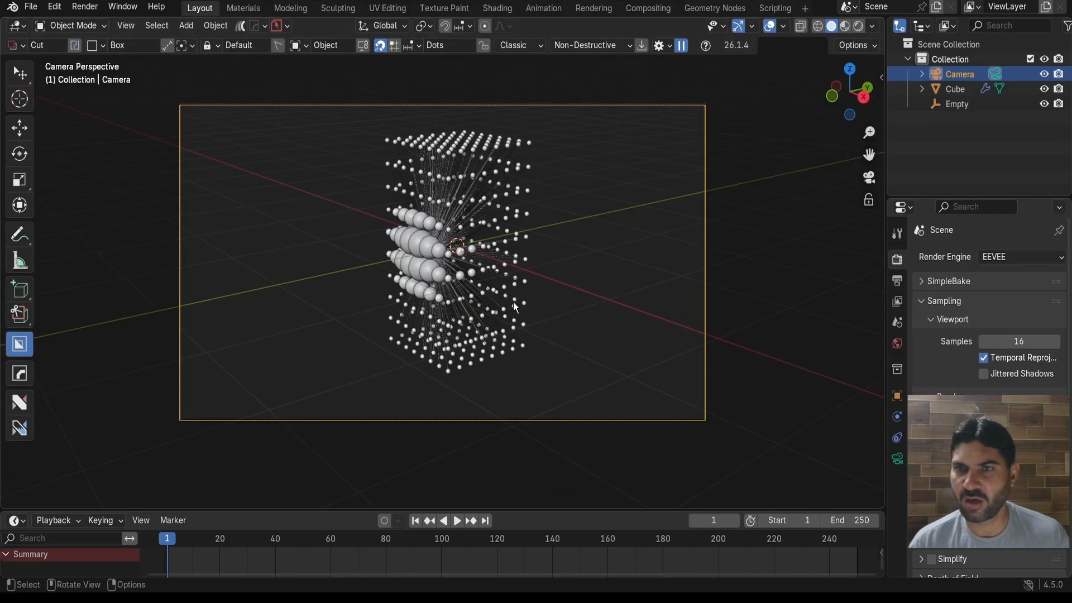
# Shift the camera about 0.17 m to reframe the sphere grid and set its focal length to 58 mm
pyautogui.press('g')
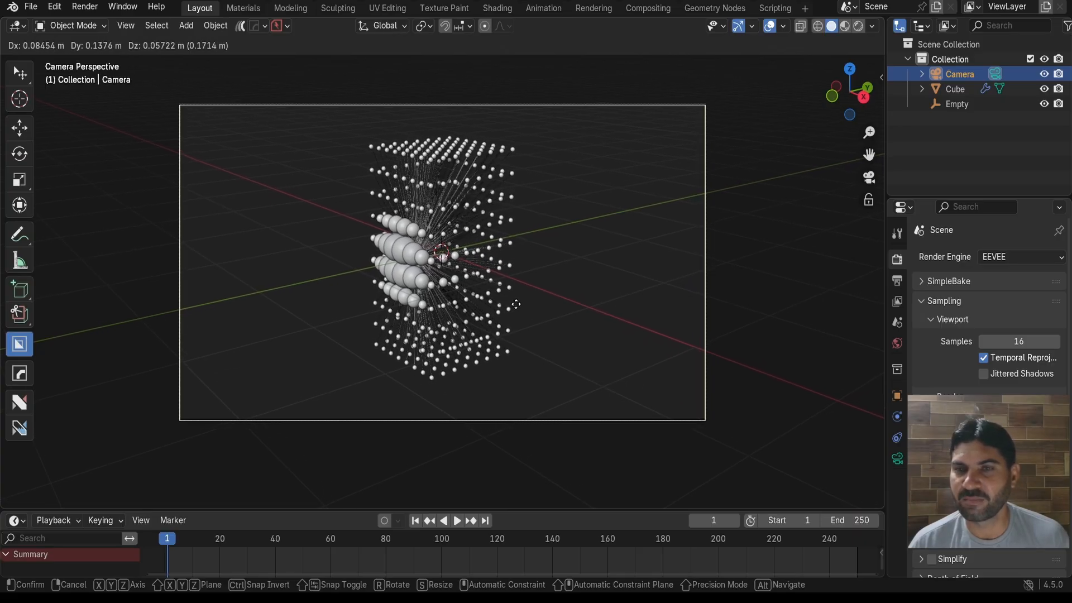
pyautogui.click(516, 303)
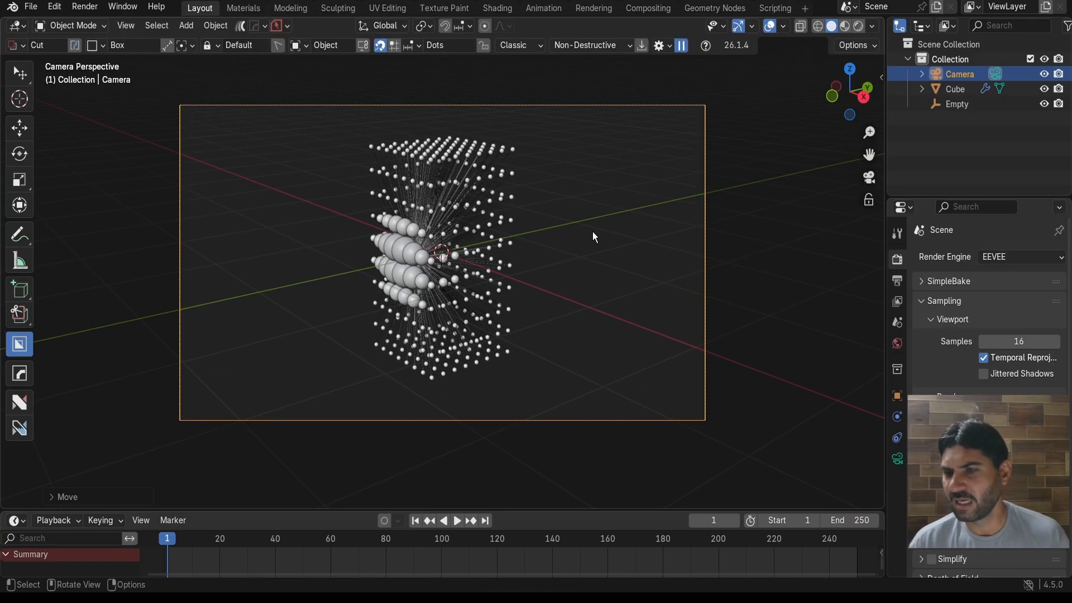
pyautogui.click(897, 458)
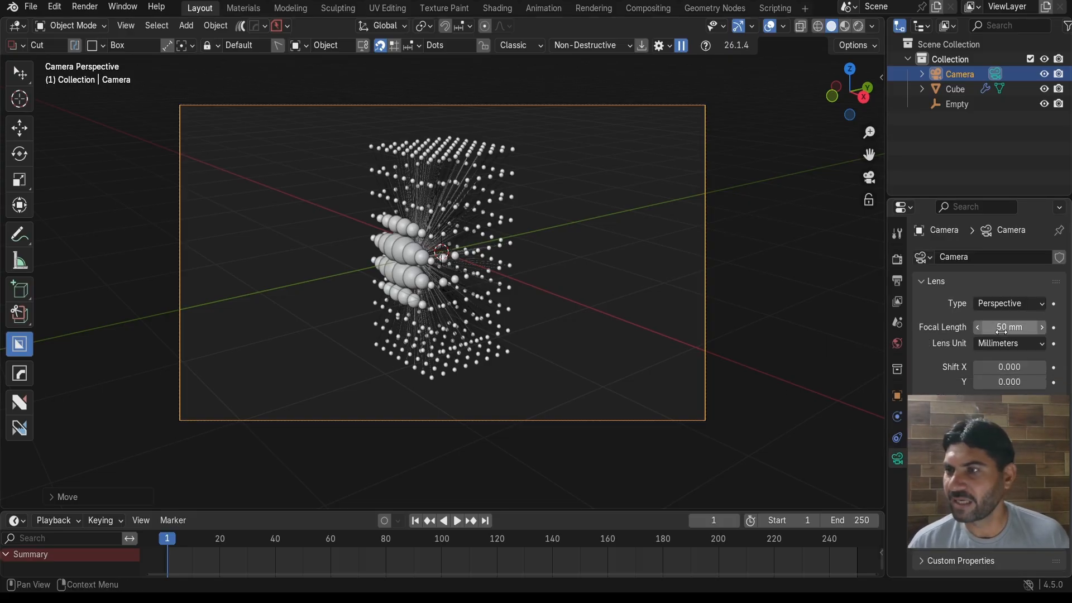
pyautogui.moveTo(1001, 328); pyautogui.dragTo(1035, 325)
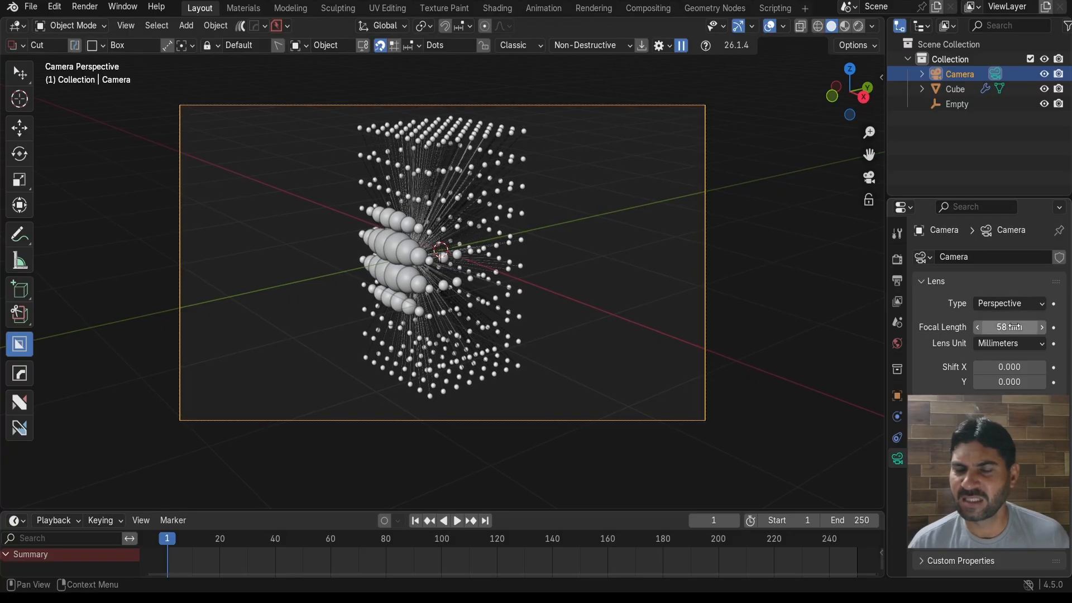
pyautogui.scroll(2, 529, 303)
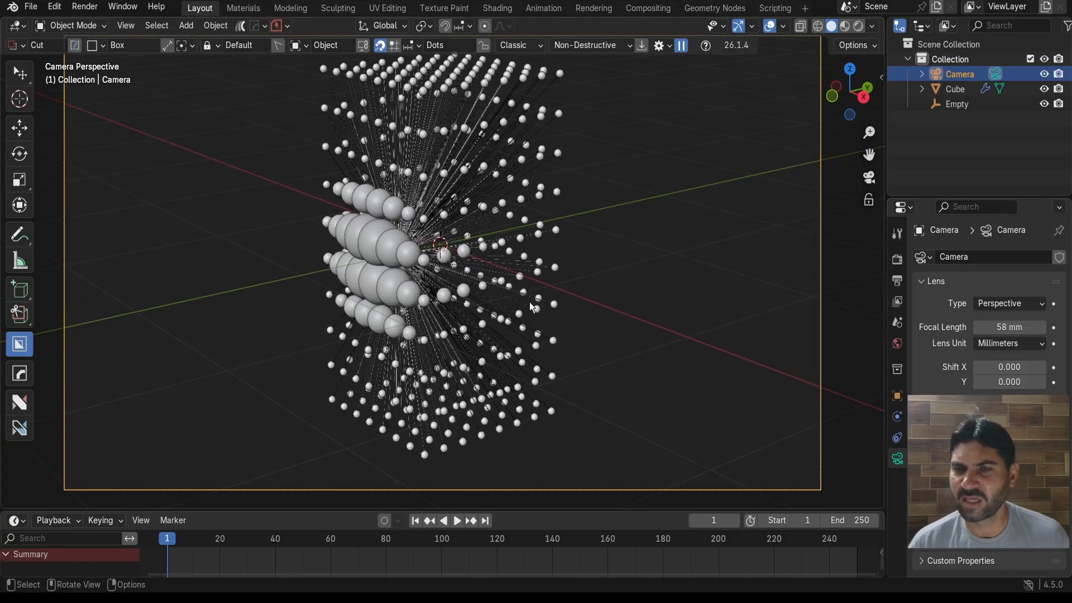
pyautogui.scroll(-4, 529, 302)
pyautogui.scroll(3, 464, 256)
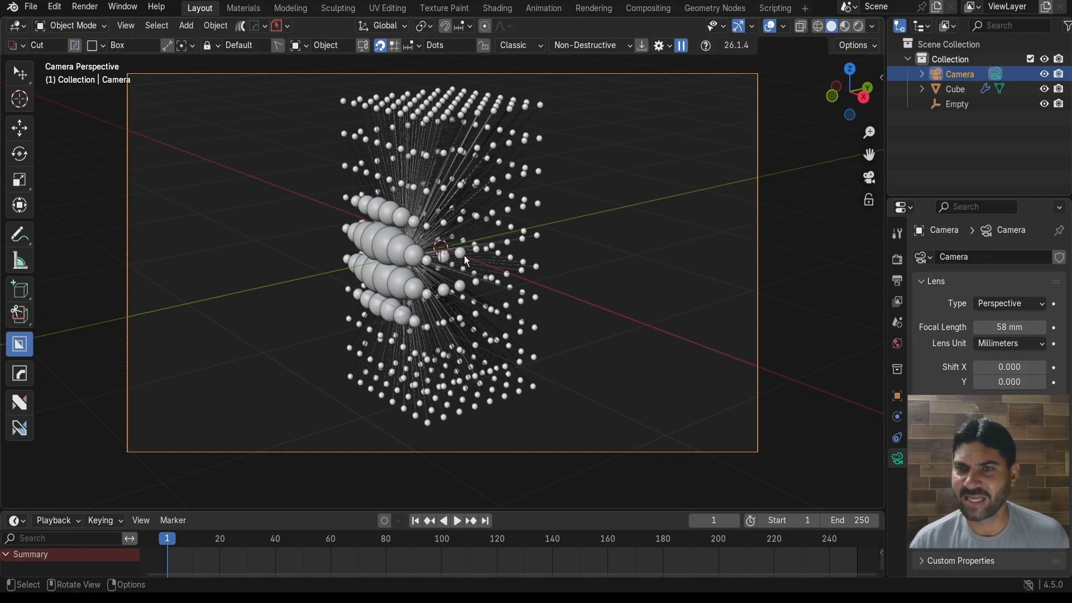
pyautogui.scroll(-2, 464, 255)
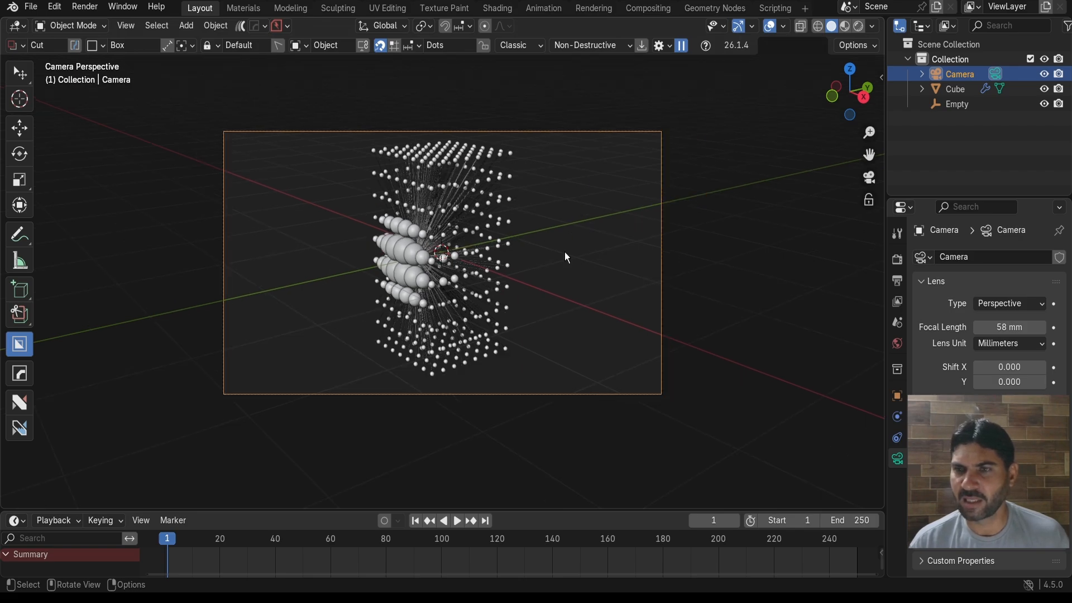
pyautogui.scroll(3, 564, 256)
pyautogui.scroll(-3, 563, 250)
# Add a mesh plane at the center of the sphere grid
pyautogui.moveTo(562, 249); pyautogui.dragTo(526, 306, button='middle')
pyautogui.scroll(2, 529, 324)
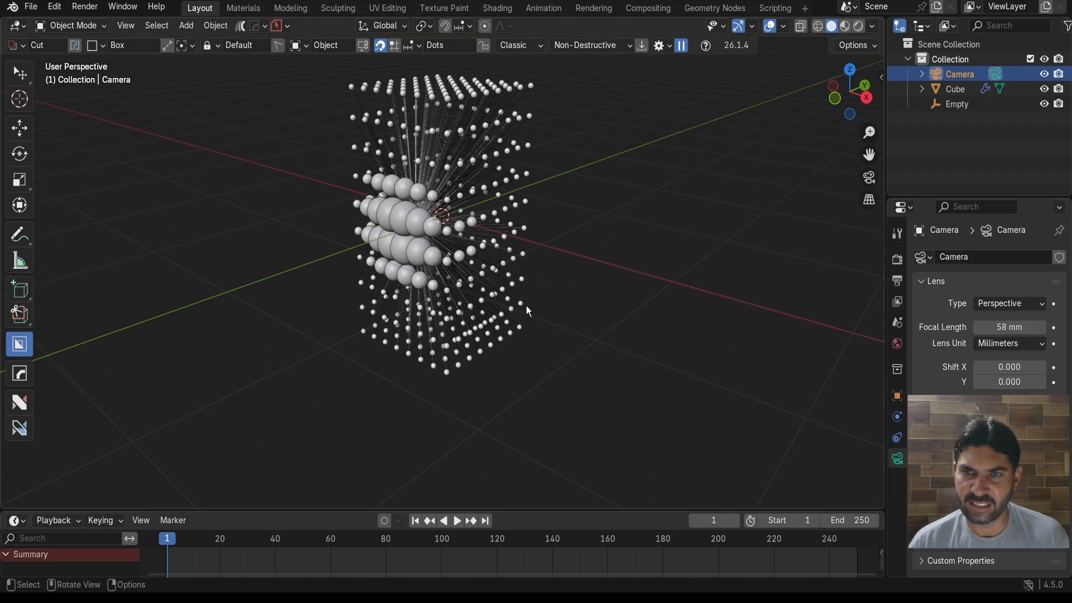
pyautogui.hotkey('shift', 'a')
pyautogui.moveTo(514, 82)
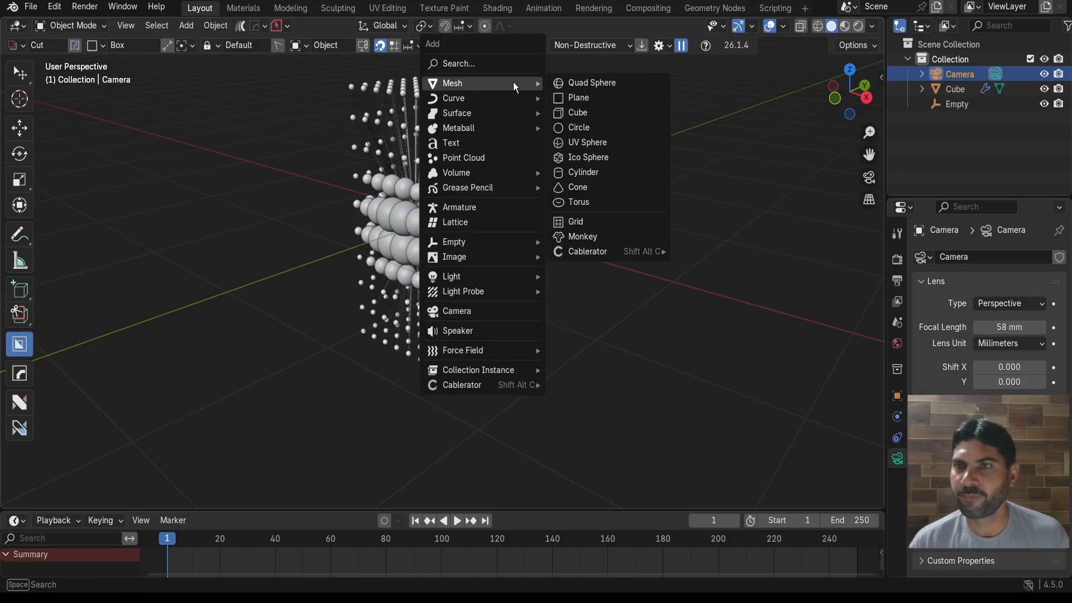
pyautogui.click(573, 96)
pyautogui.moveTo(552, 238); pyautogui.dragTo(491, 335, button='middle')
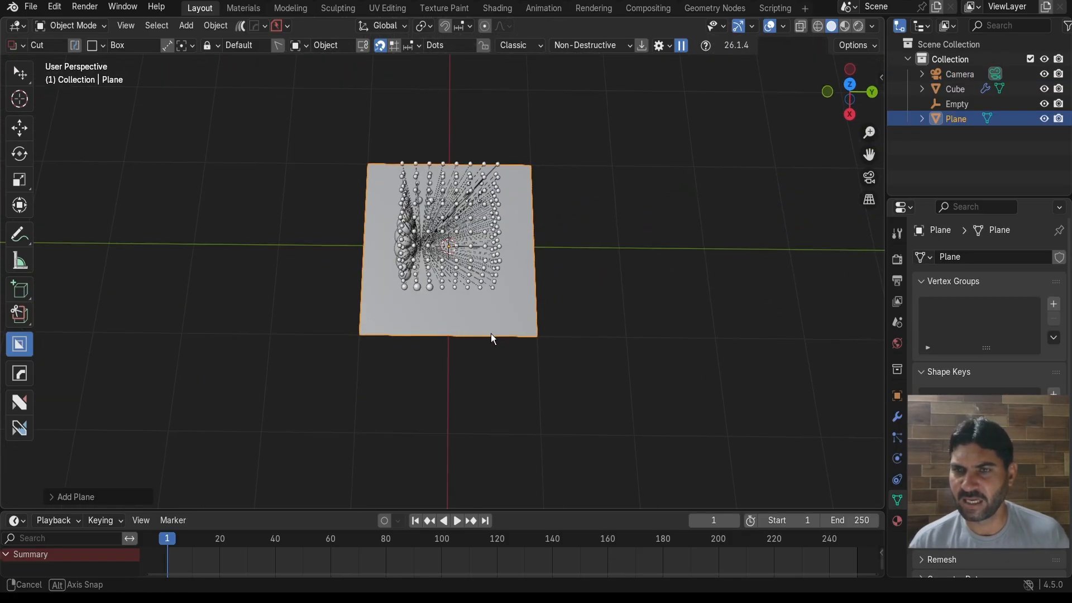
pyautogui.scroll(2, 494, 324)
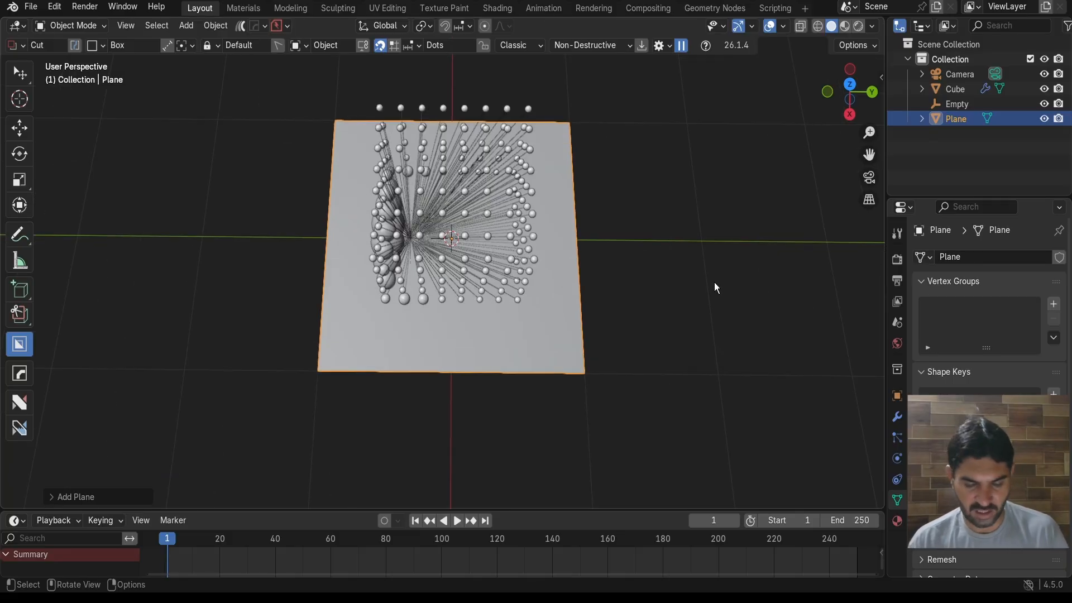
# Set the plane's X and Y dimensions to 1 m while viewing it from the top
pyautogui.press('KP_7')
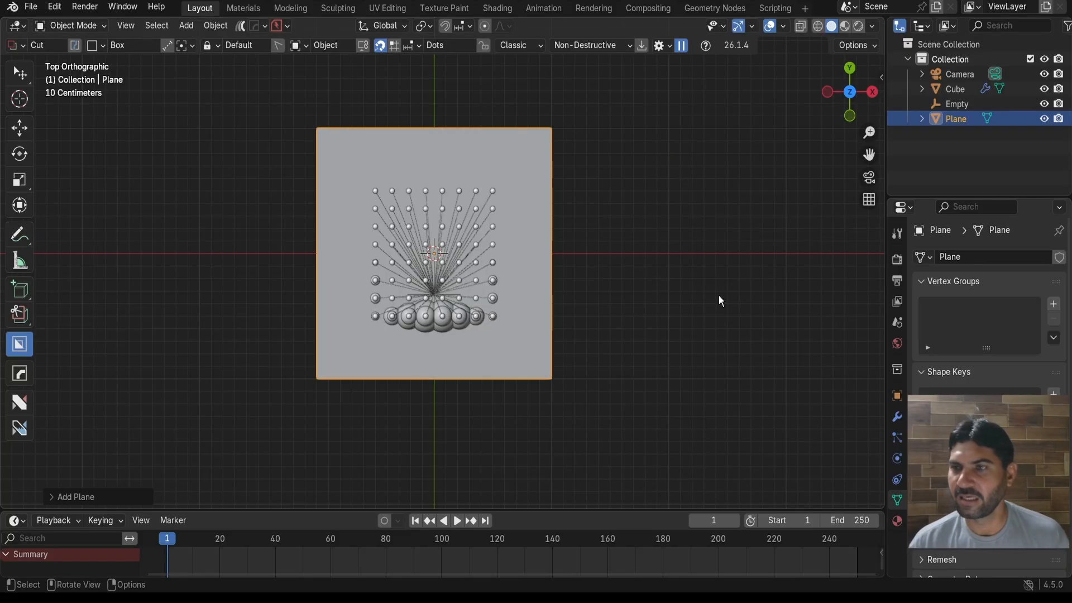
pyautogui.press('n')
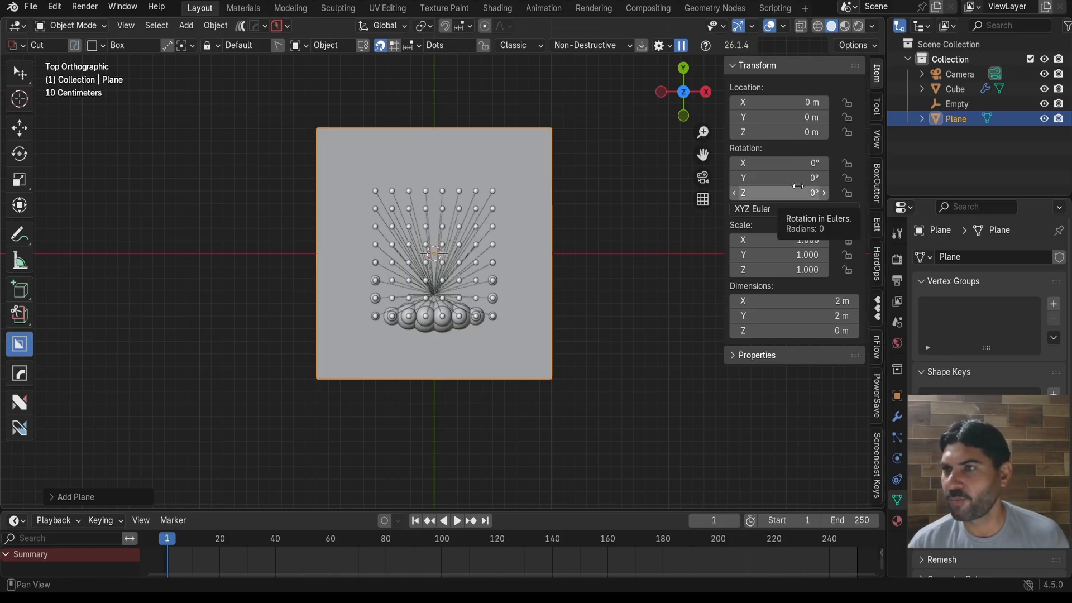
pyautogui.moveTo(800, 316); pyautogui.dragTo(800, 301)
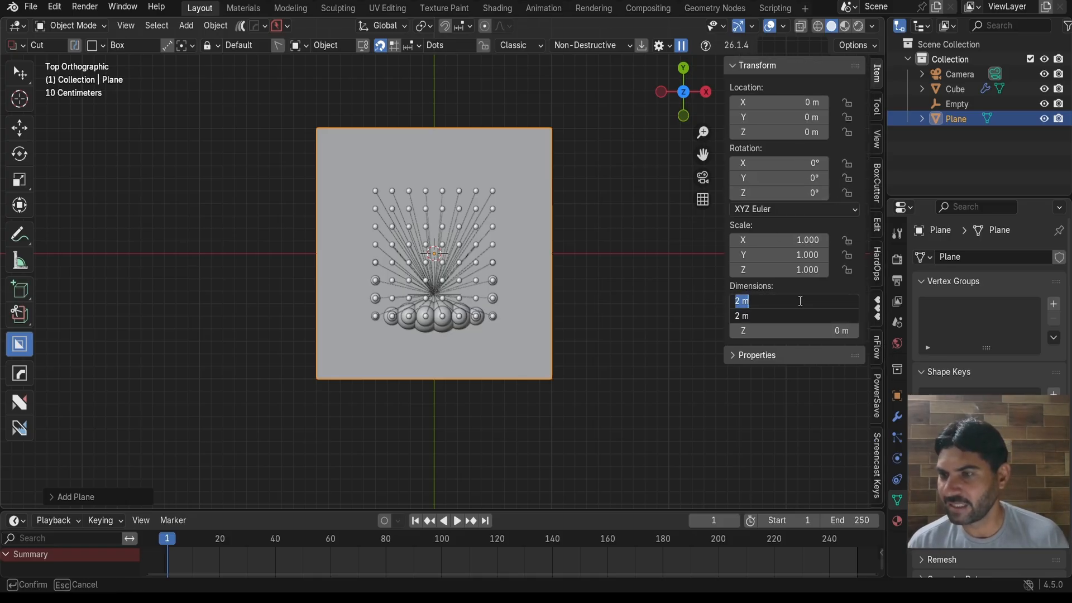
pyautogui.write('1')
pyautogui.press('Return')
pyautogui.scroll(3, 525, 256)
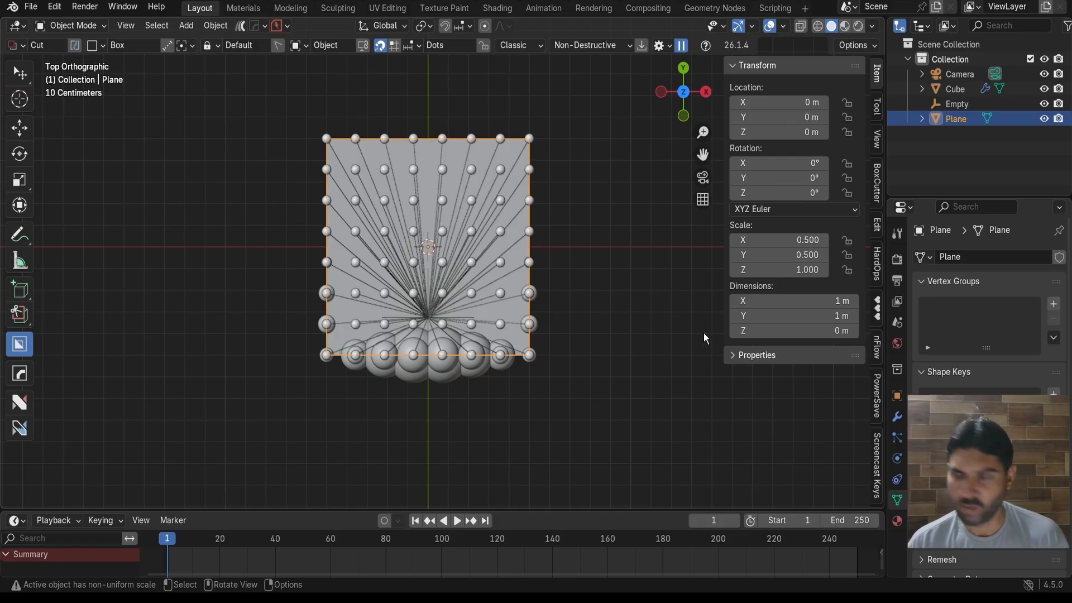
pyautogui.press('n')
# Move the plane down along Z to the base of the sphere grid
pyautogui.moveTo(636, 313); pyautogui.dragTo(635, 192, button='middle')
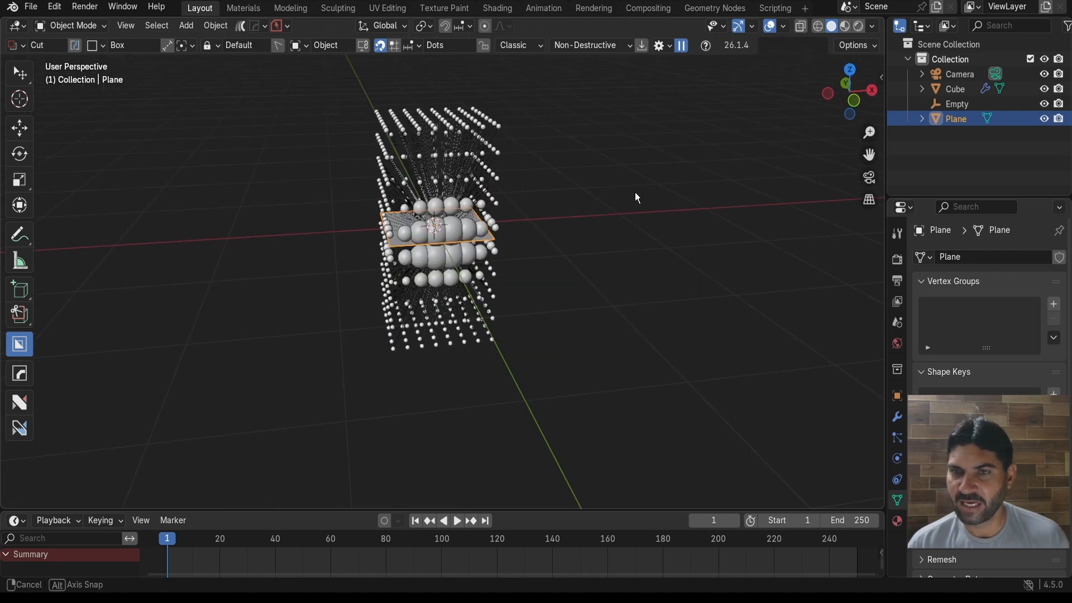
pyautogui.moveTo(584, 282); pyautogui.dragTo(511, 217, button='middle')
pyautogui.press('g')
pyautogui.press('z')
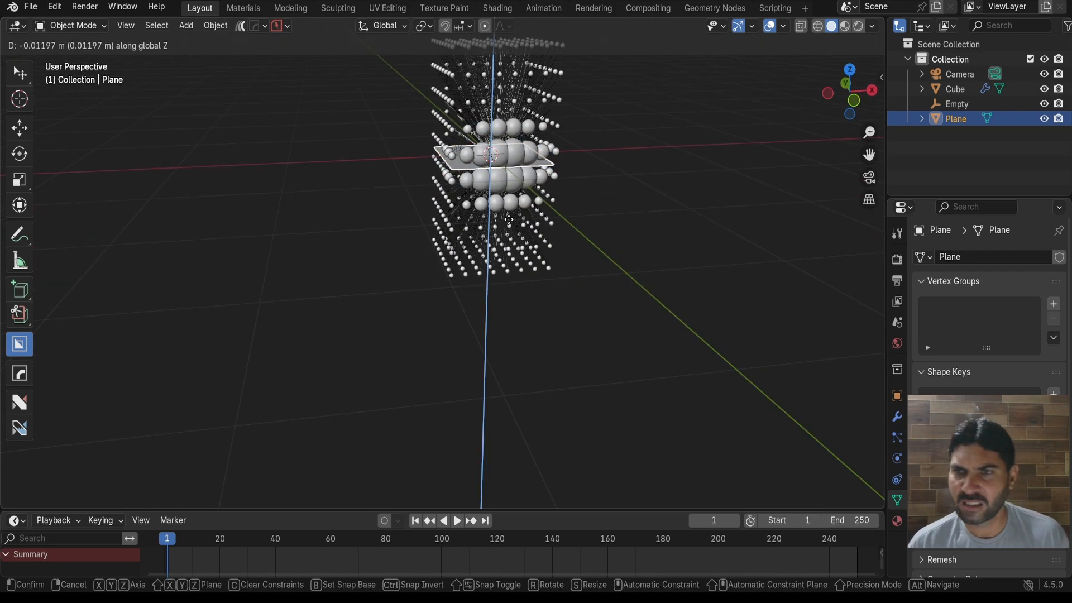
pyautogui.click(508, 324)
pyautogui.moveTo(508, 323); pyautogui.dragTo(551, 251, button='middle')
pyautogui.moveTo(576, 106); pyautogui.dragTo(527, 156, button='middle')
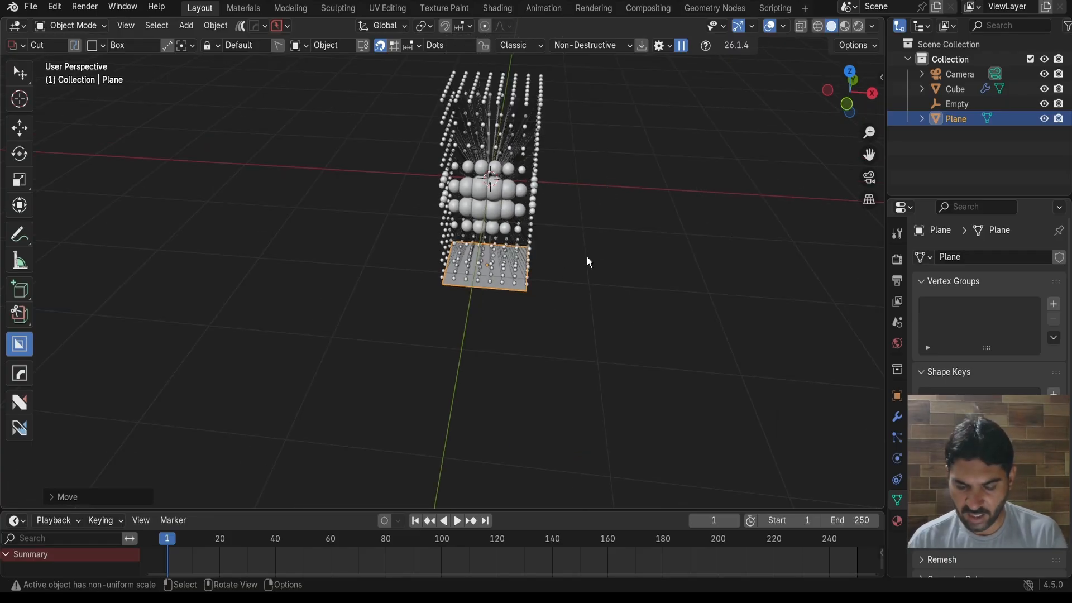
# Show the scene through the camera with rendered viewport shading
pyautogui.press('KP_0')
pyautogui.scroll(5, 541, 260)
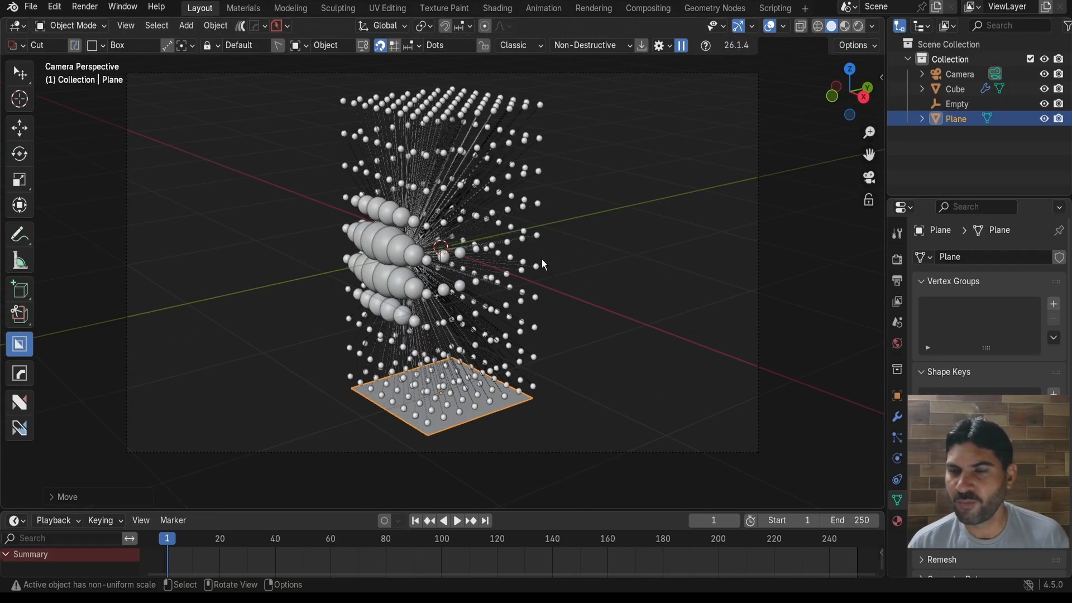
pyautogui.click(858, 26)
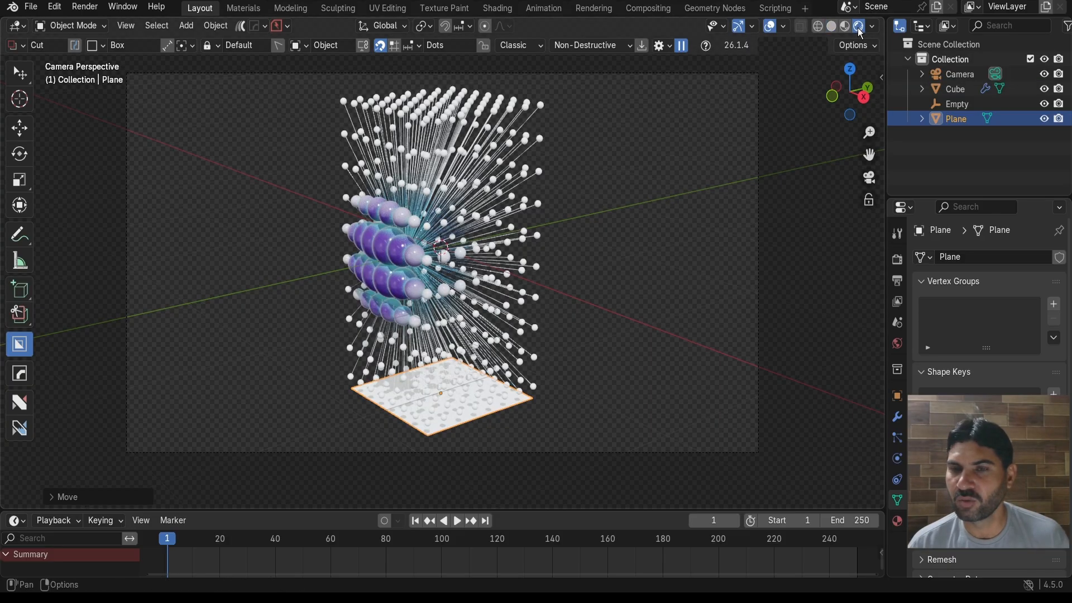
# Render the current frame through the camera, inspect the whole image, and close the render result
pyautogui.scroll(2, 538, 262)
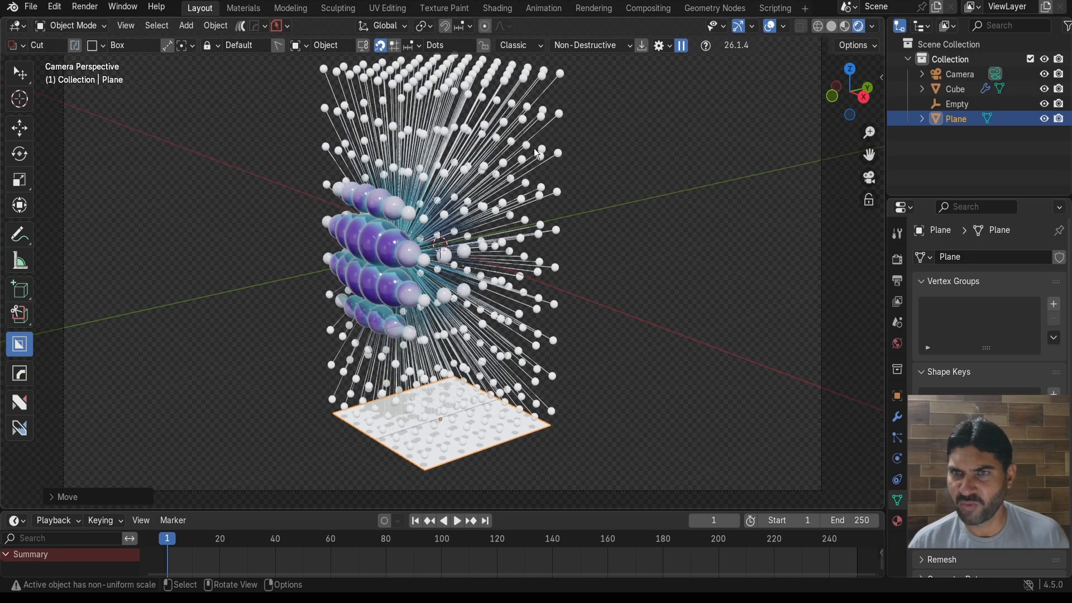
pyautogui.scroll(-6, 632, 333)
pyautogui.scroll(4, 592, 307)
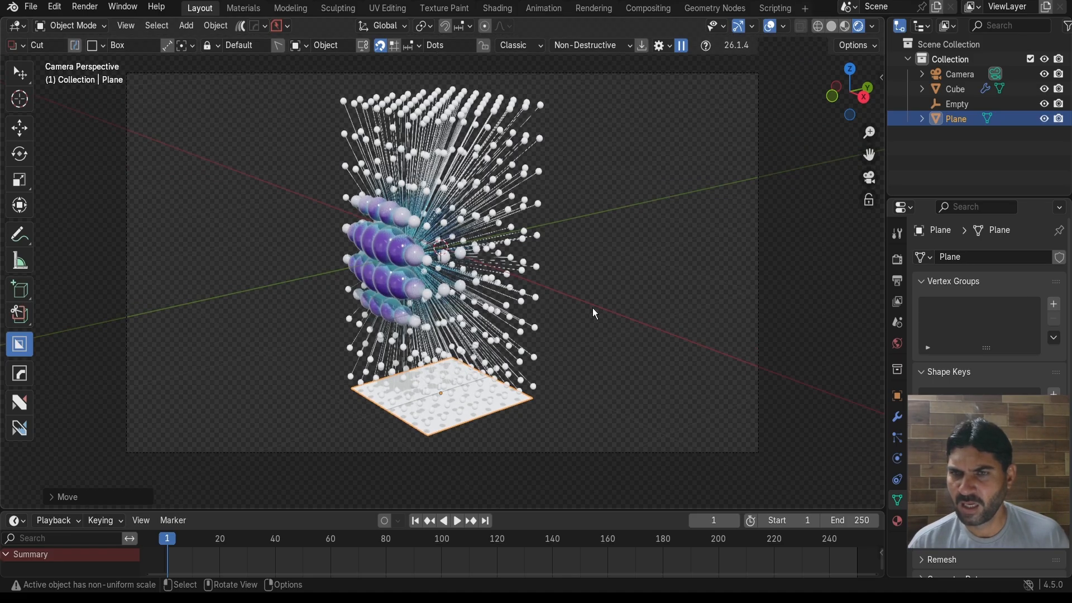
pyautogui.scroll(-2, 619, 233)
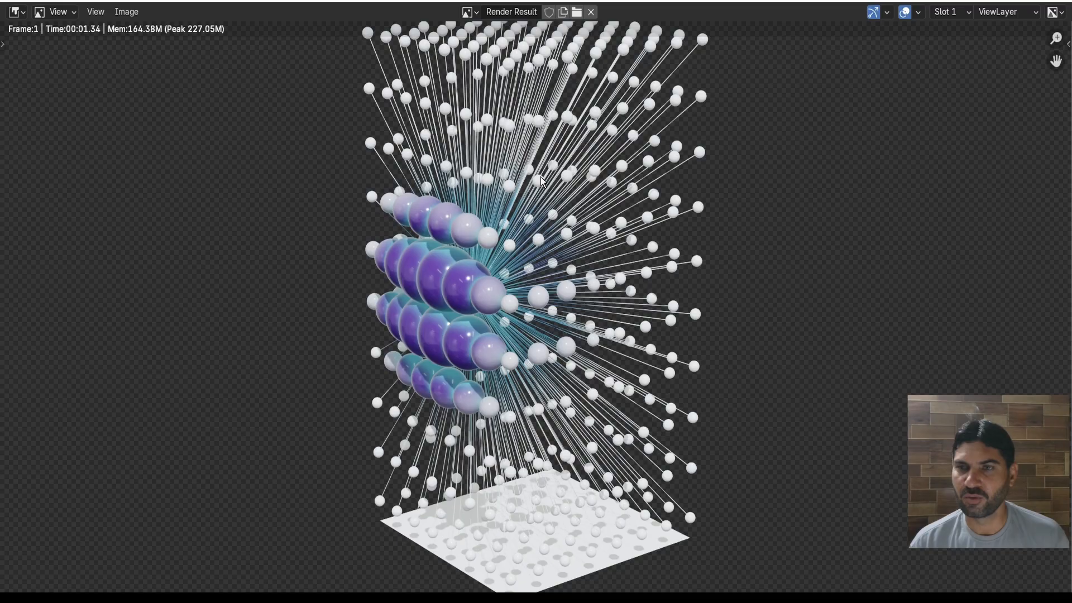
pyautogui.scroll(-2, 592, 223)
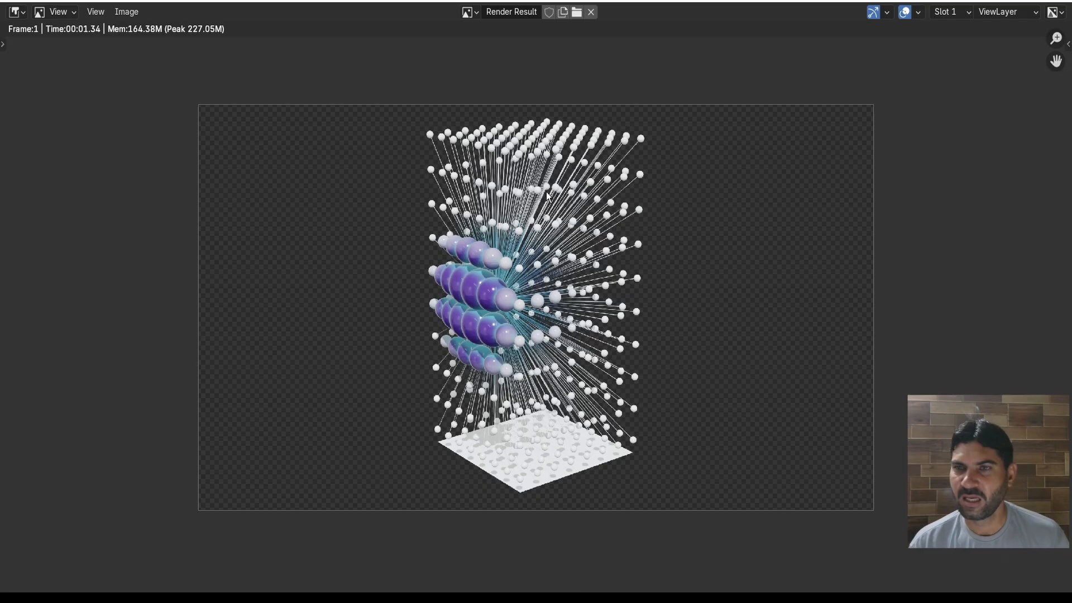
pyautogui.press('Escape')
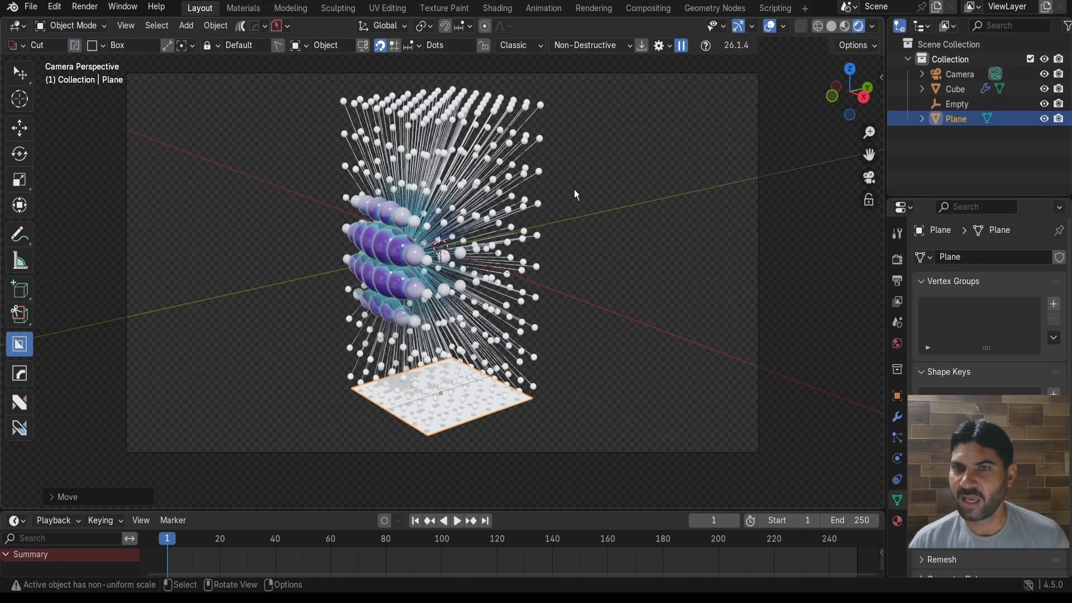
# Enable compositing nodes for the scene and insert an Alpha Over node between Render Layers and the Composite and Viewer outputs
pyautogui.click(645, 8)
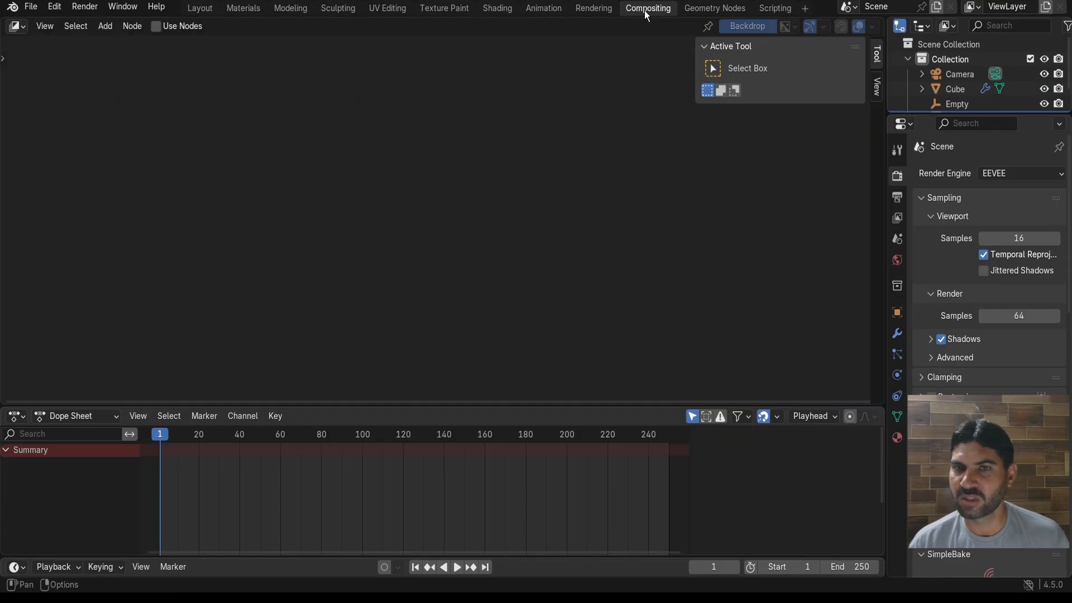
pyautogui.click(156, 27)
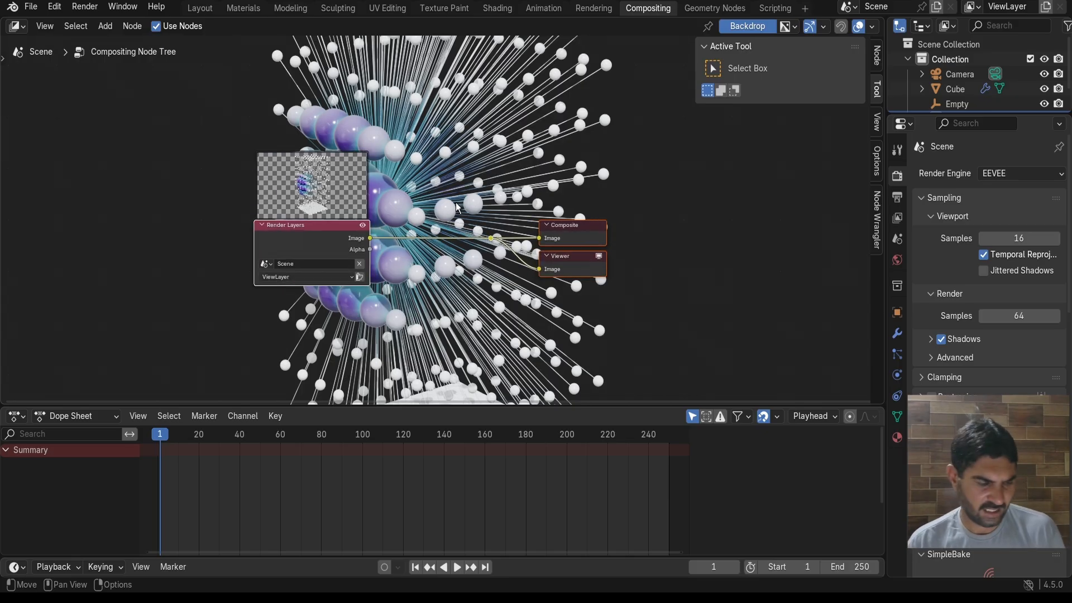
pyautogui.hotkey('shift', 'a')
pyautogui.write('alp')
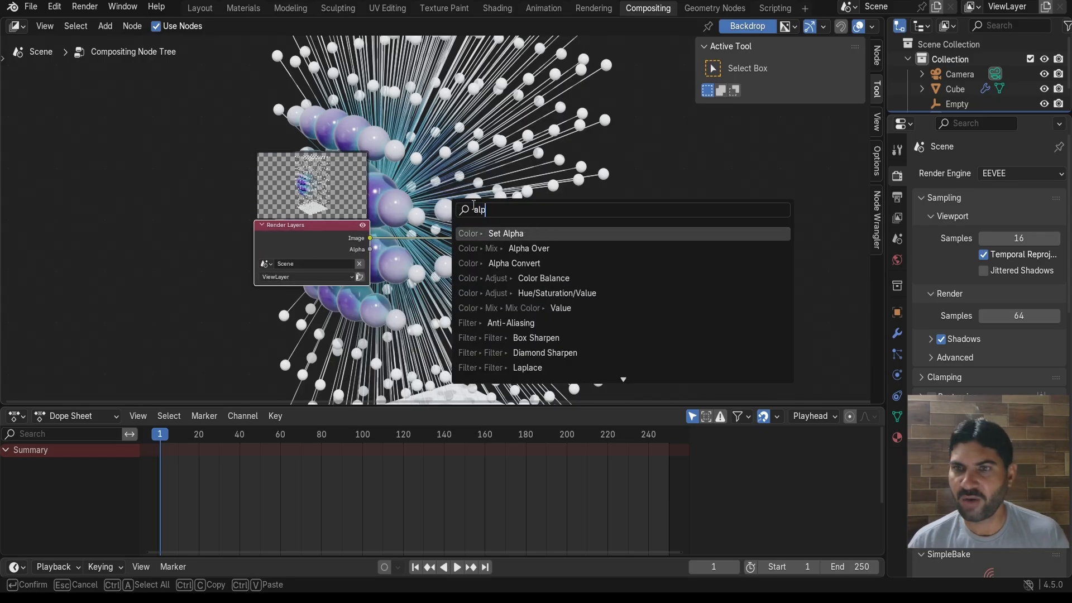
pyautogui.click(529, 249)
pyautogui.click(423, 198)
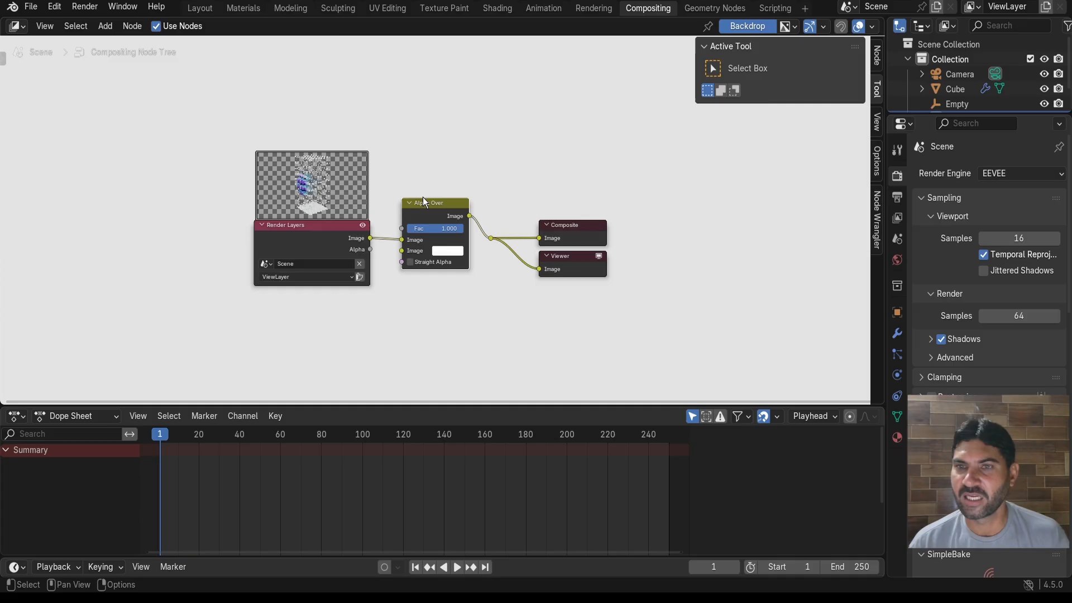
# Reroute the rendered image to Alpha Over's second Image input and set the first Image colour to grey #A4A4A4FF
pyautogui.scroll(1, 434, 202)
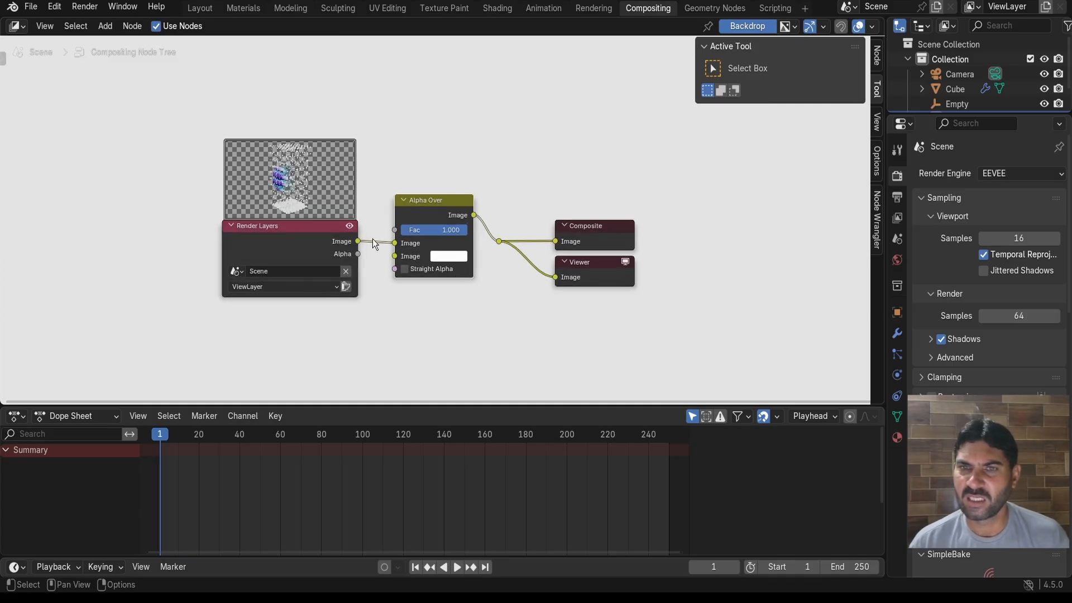
pyautogui.moveTo(395, 244); pyautogui.dragTo(393, 258)
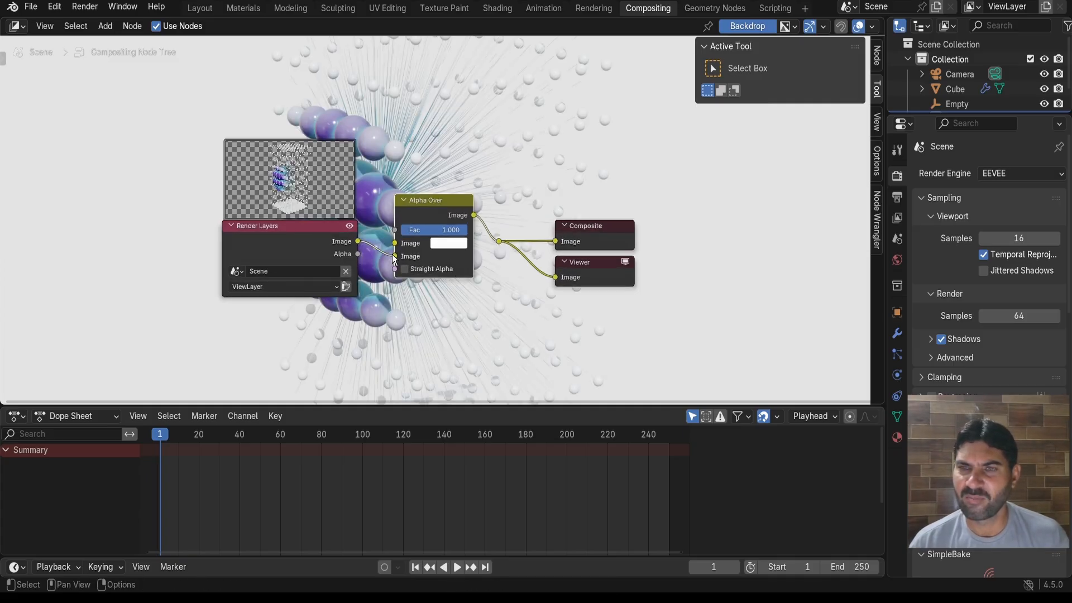
pyautogui.scroll(-1, 463, 226)
pyautogui.click(458, 243)
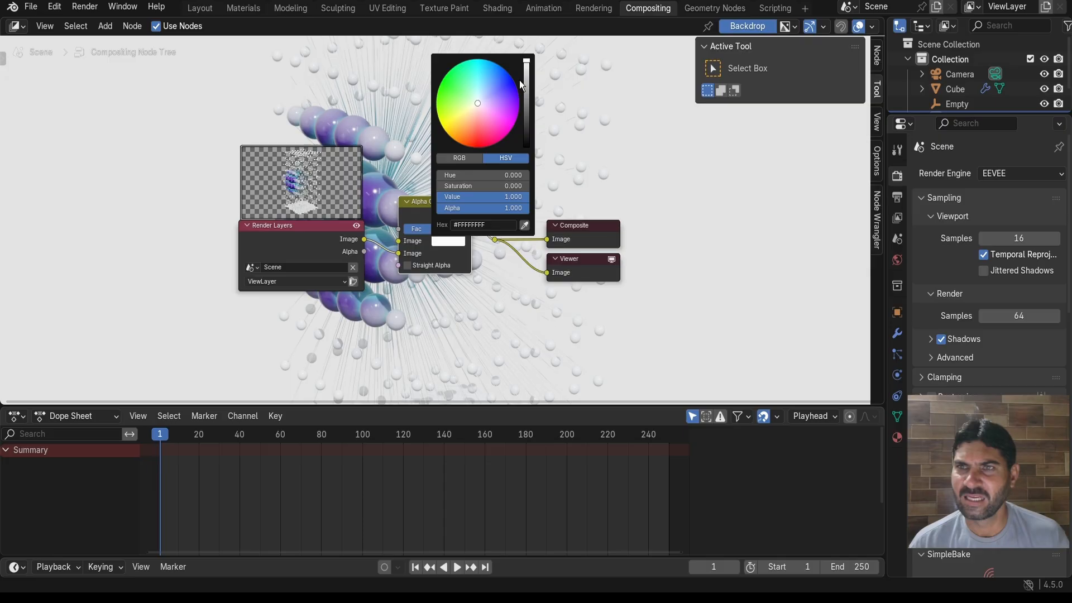
pyautogui.moveTo(526, 79); pyautogui.dragTo(526, 90)
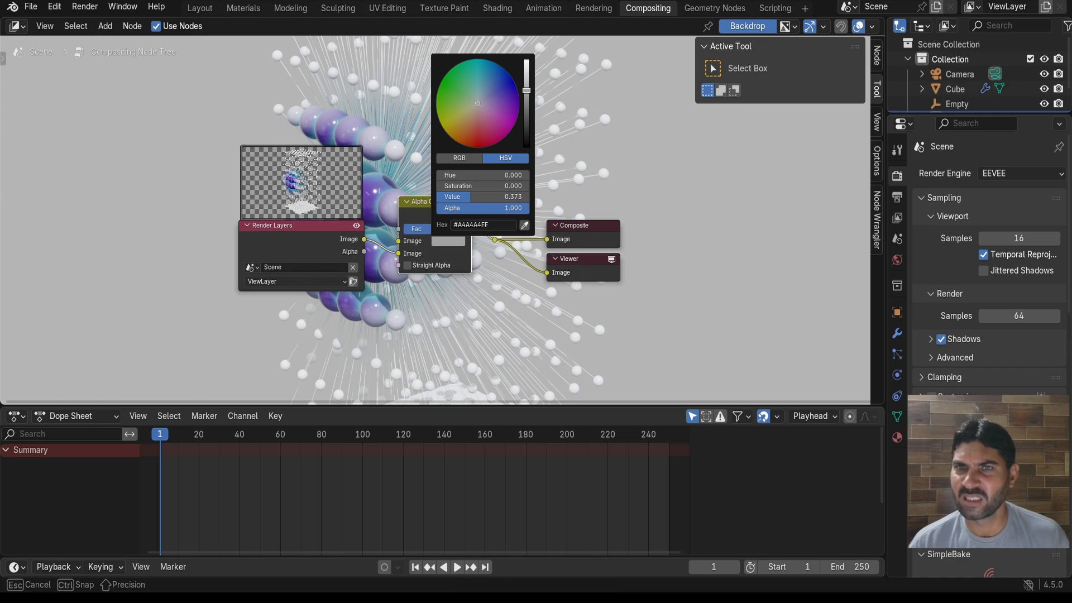
pyautogui.moveTo(526, 90); pyautogui.dragTo(526, 90)
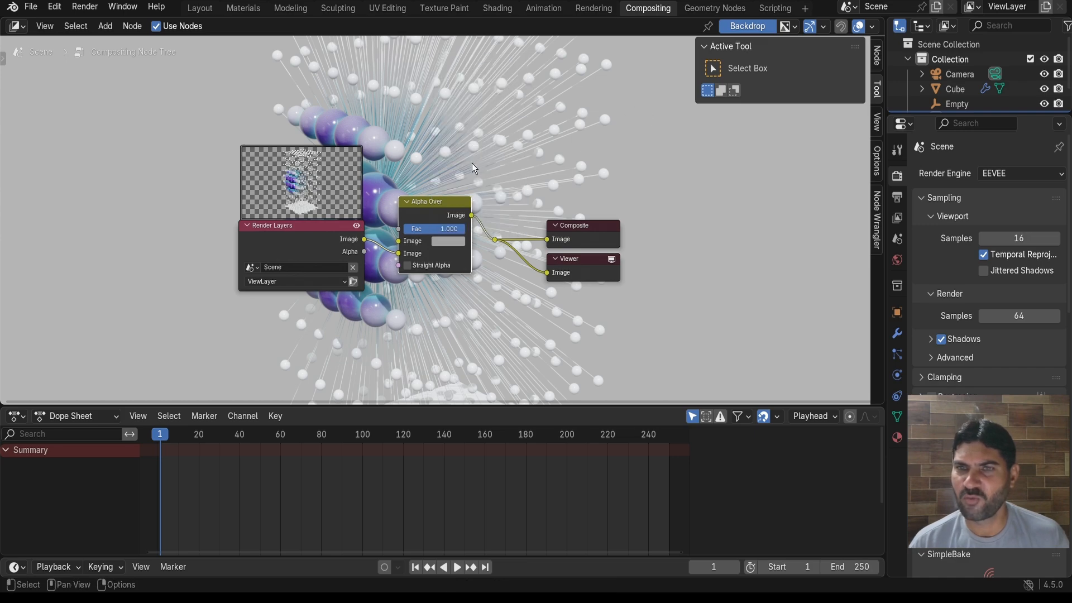
# Copy the Alpha Over background's hex colour #A4A4A4FF and apply it as the base colour of the plane's material
pyautogui.click(461, 240)
pyautogui.click(481, 224)
pyautogui.hotkey('ctrl', 'c')
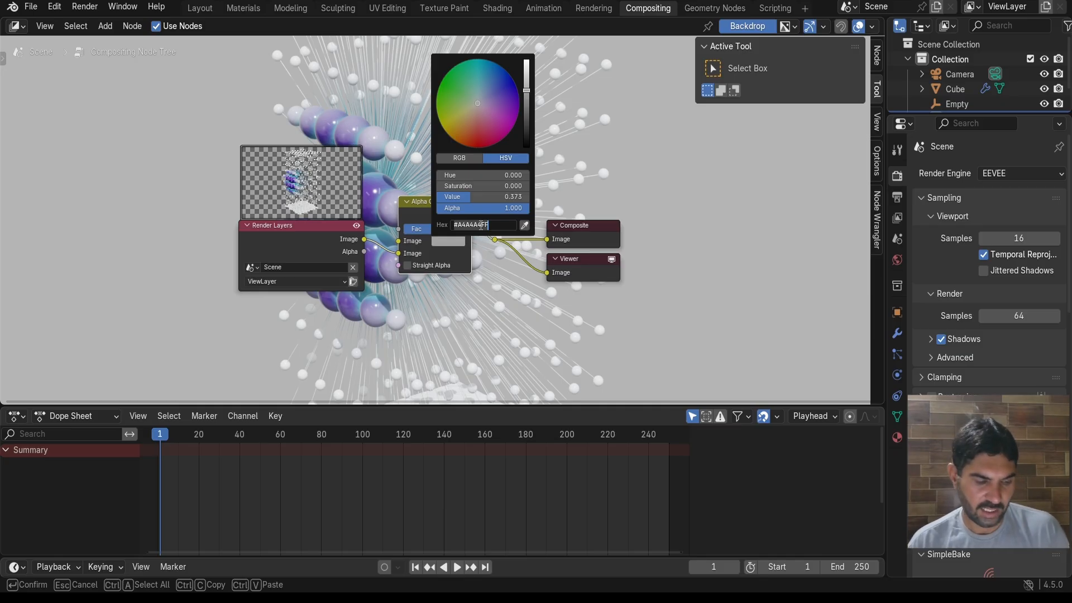
pyautogui.press('Return')
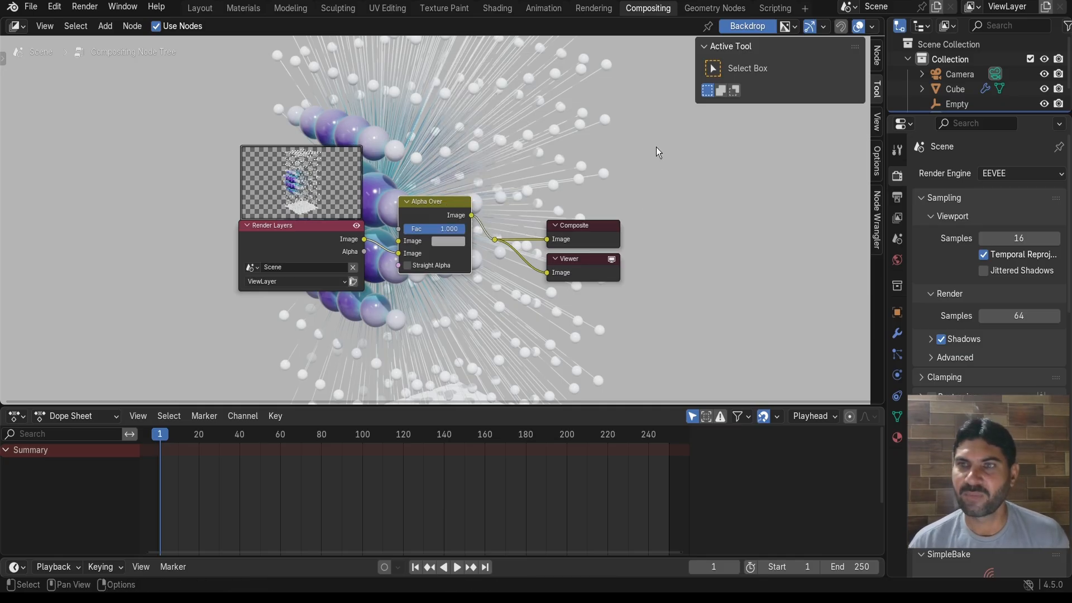
pyautogui.click(200, 8)
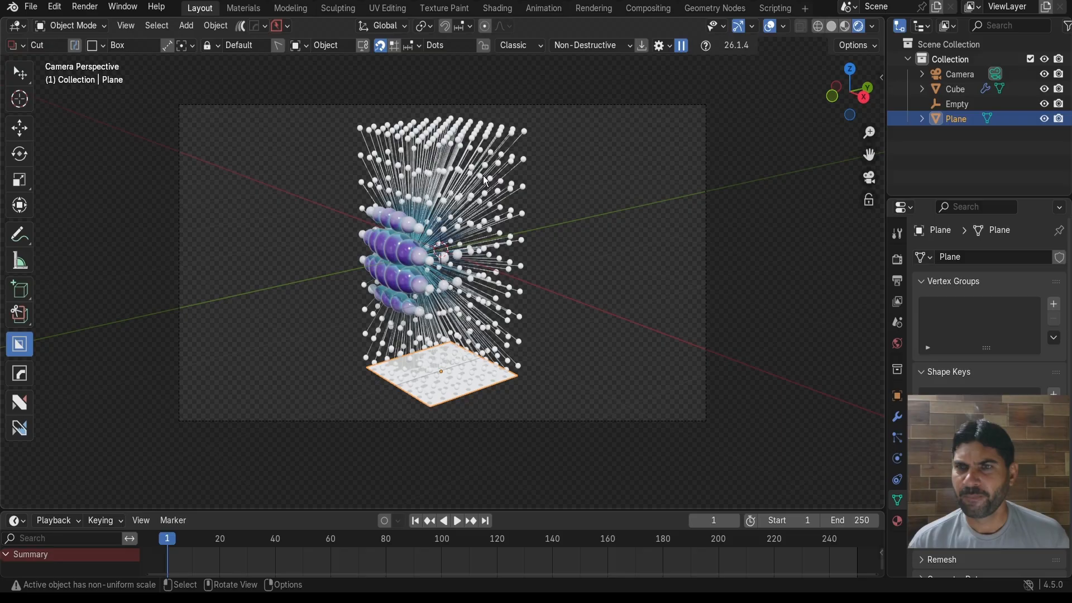
pyautogui.scroll(2, 437, 216)
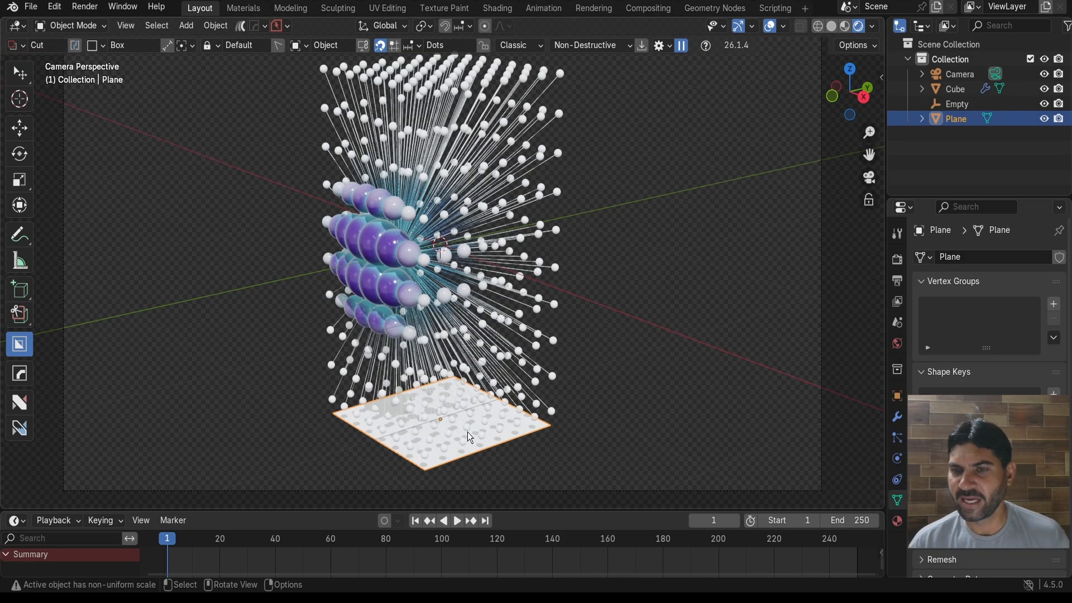
pyautogui.click(897, 521)
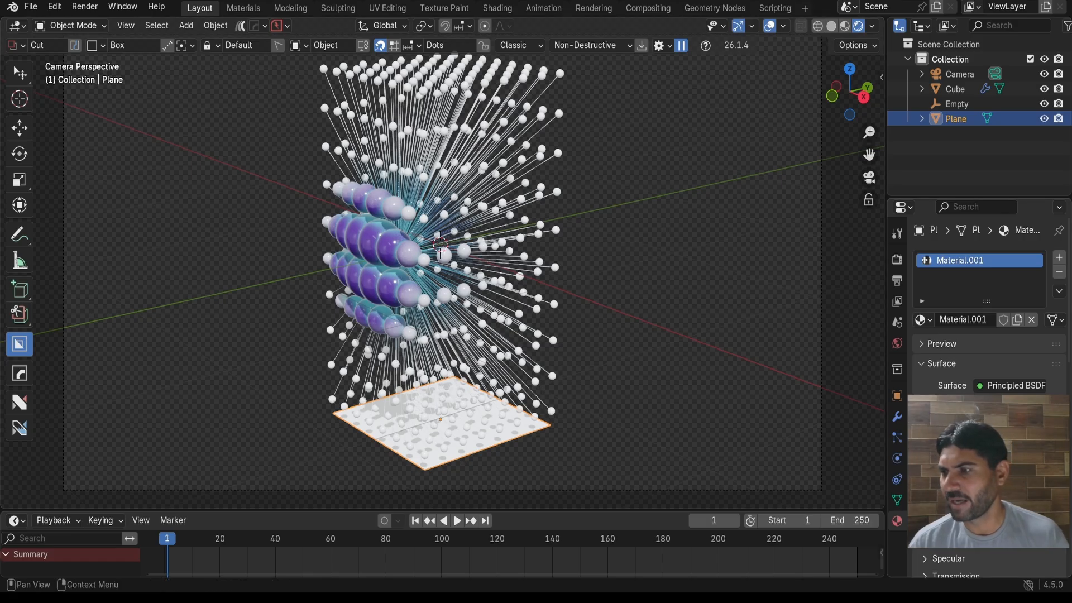
pyautogui.click(1008, 407)
pyautogui.click(998, 391)
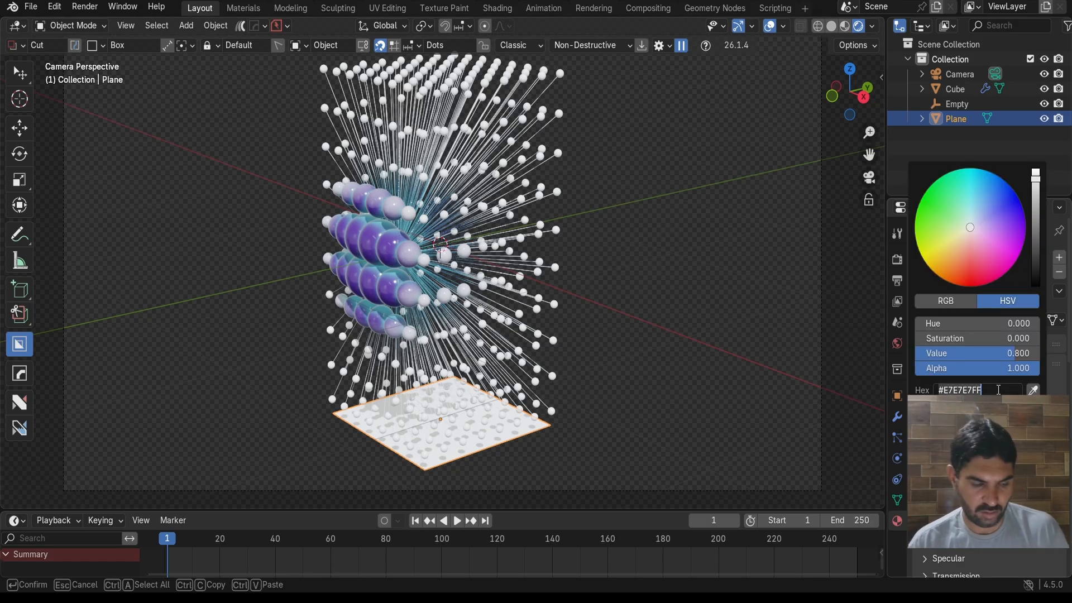
pyautogui.hotkey('ctrl', 'v')
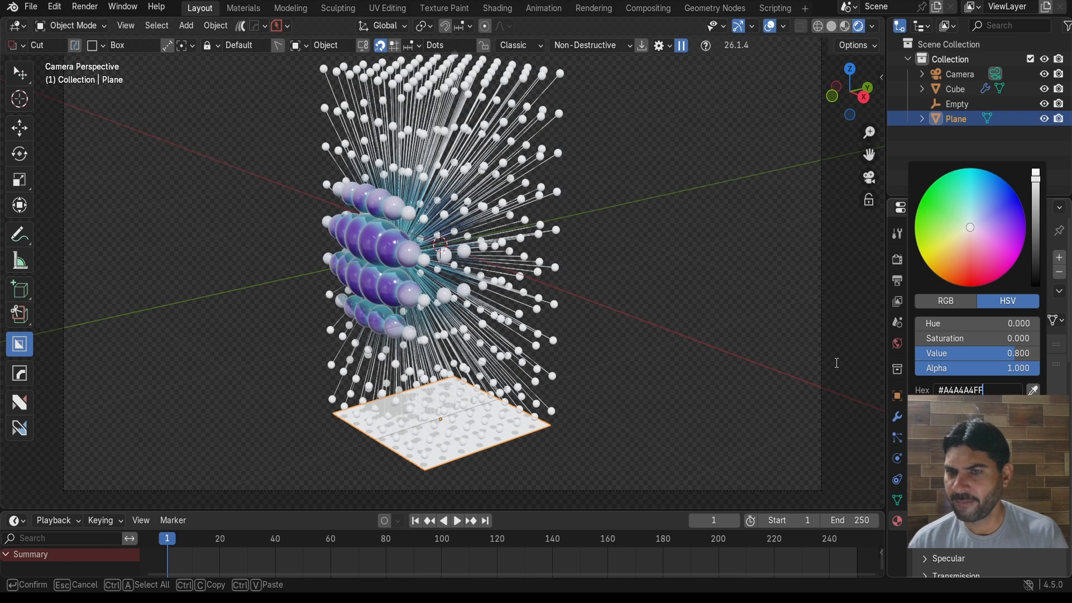
pyautogui.press('Return')
# Set the viewport shading's compositor to Always and deselect the plane to check the composited camera view
pyautogui.scroll(2, 532, 404)
pyautogui.scroll(-3, 532, 404)
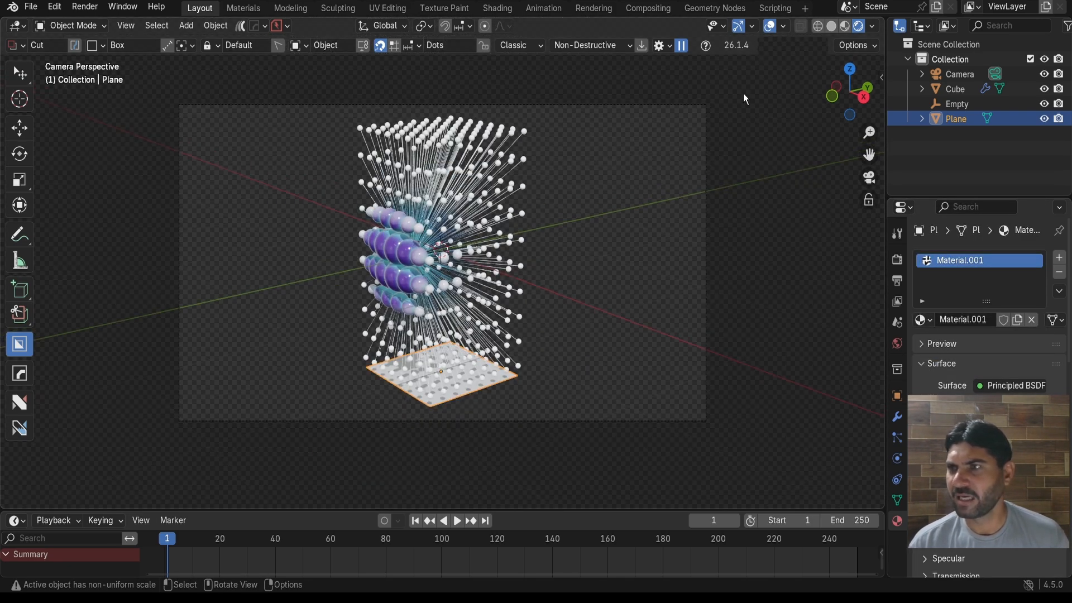
pyautogui.click(872, 26)
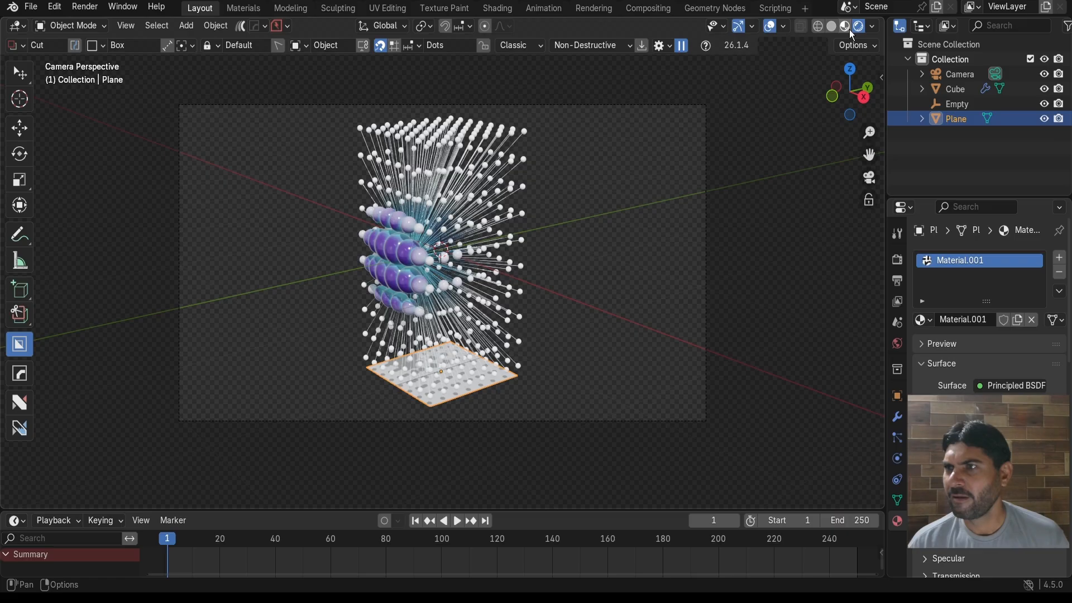
pyautogui.click(871, 27)
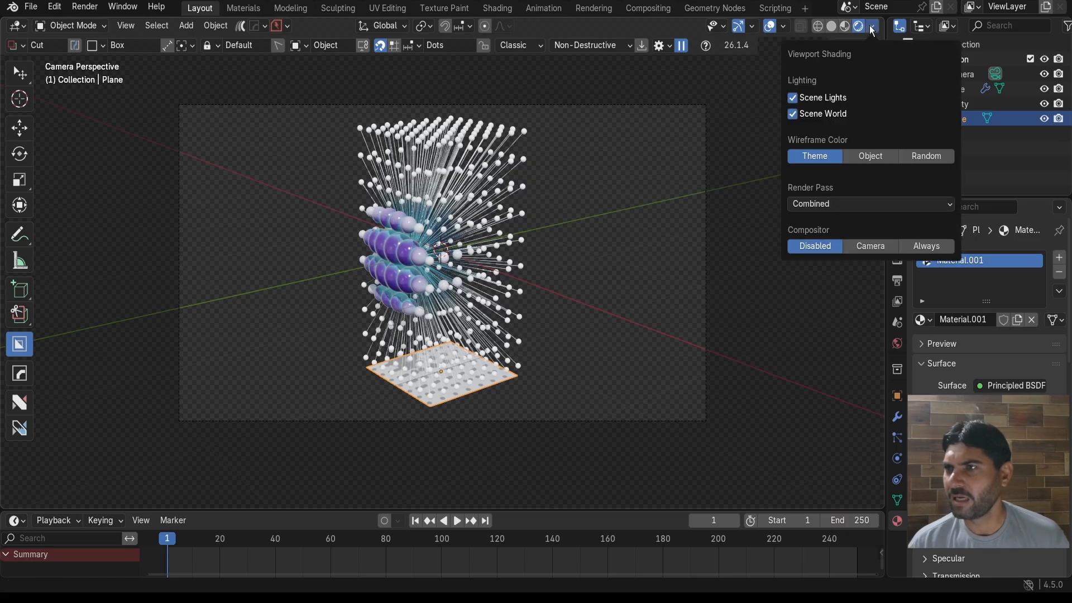
pyautogui.click(919, 245)
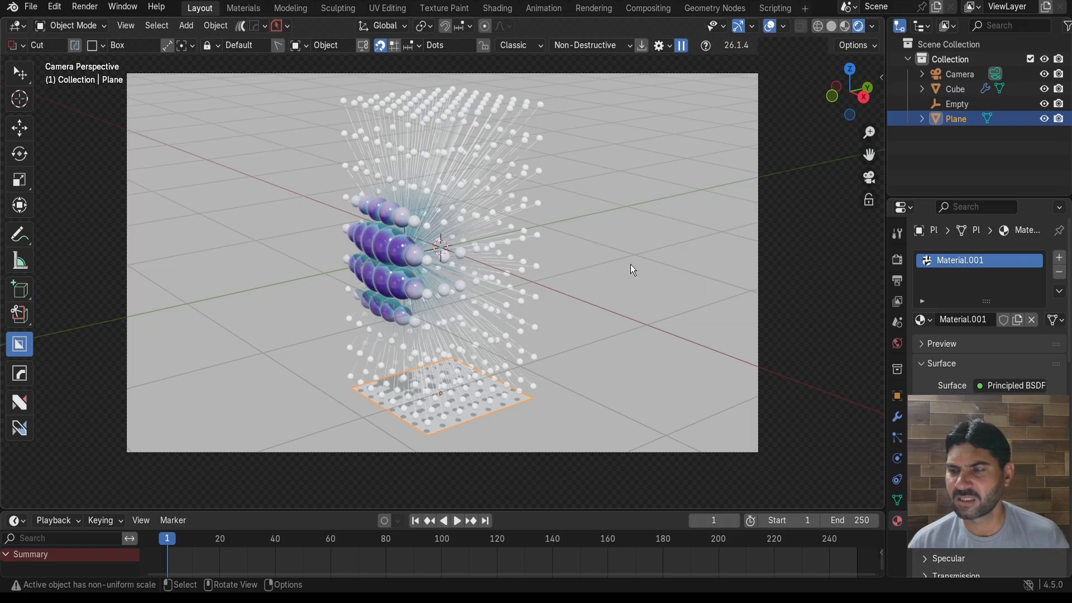
pyautogui.scroll(-1, 631, 265)
pyautogui.click(698, 229)
pyautogui.scroll(4, 606, 260)
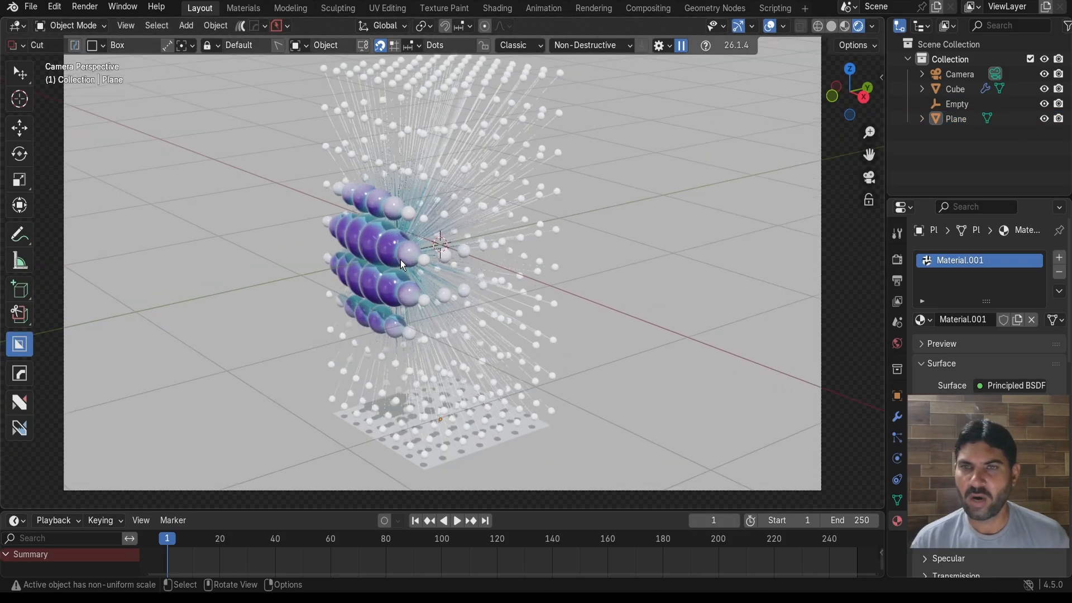
pyautogui.scroll(-2, 402, 257)
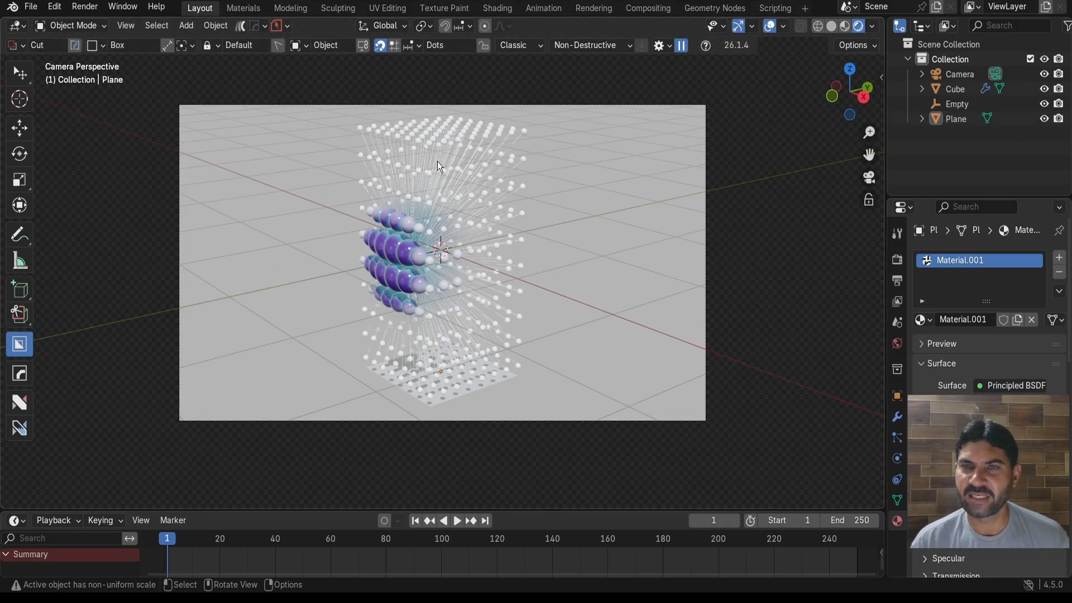
pyautogui.scroll(3, 416, 228)
pyautogui.scroll(-2, 415, 228)
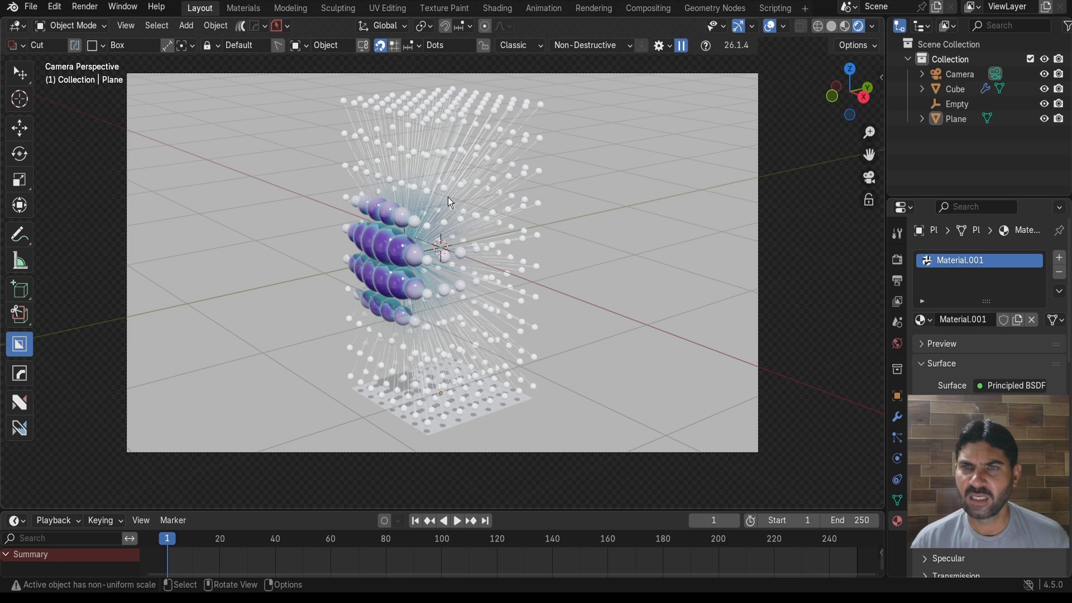
pyautogui.scroll(-1, 384, 267)
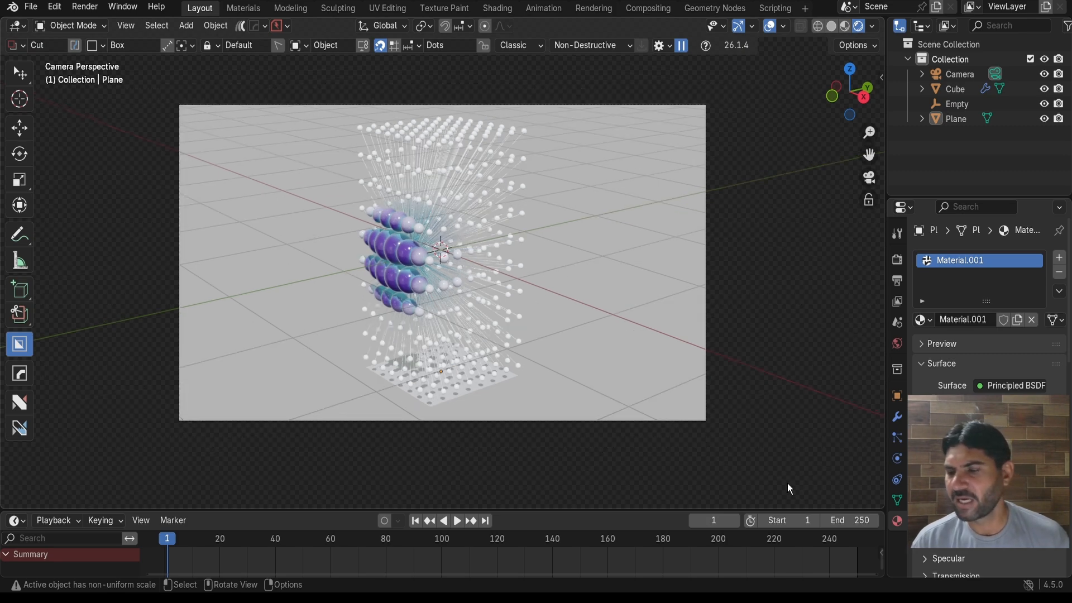
# Set the scene's end frame to 120
pyautogui.click(849, 522)
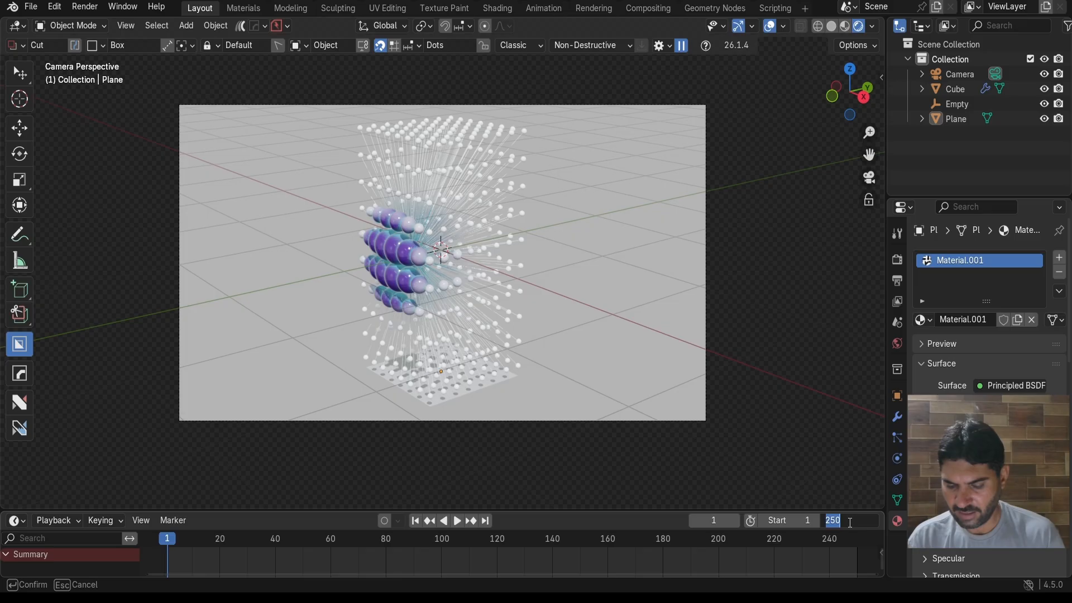
pyautogui.write('120')
pyautogui.press('Return')
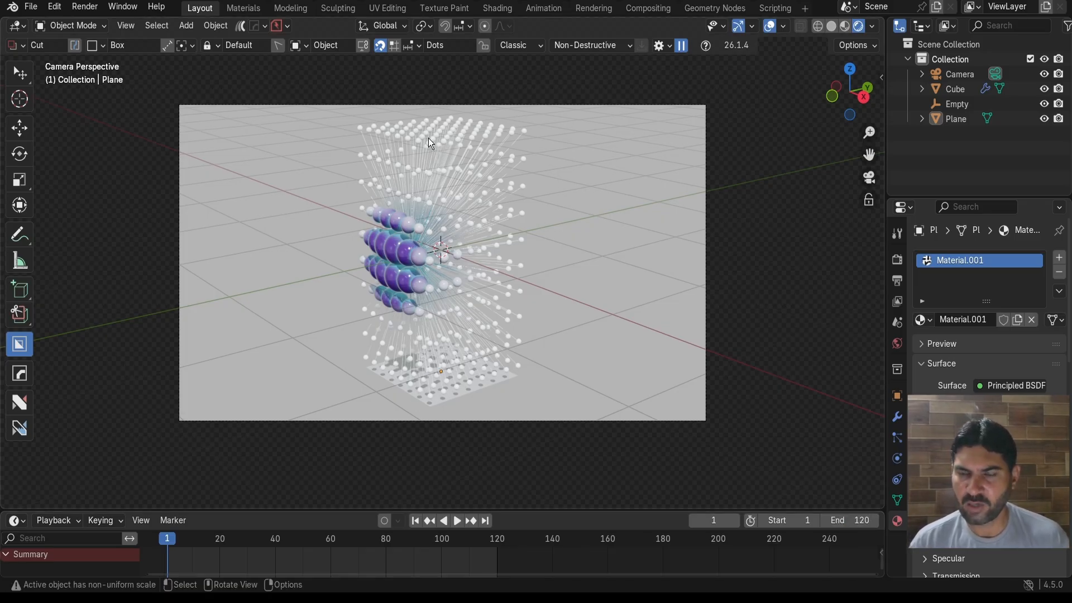
pyautogui.scroll(2, 447, 263)
pyautogui.scroll(-2, 447, 263)
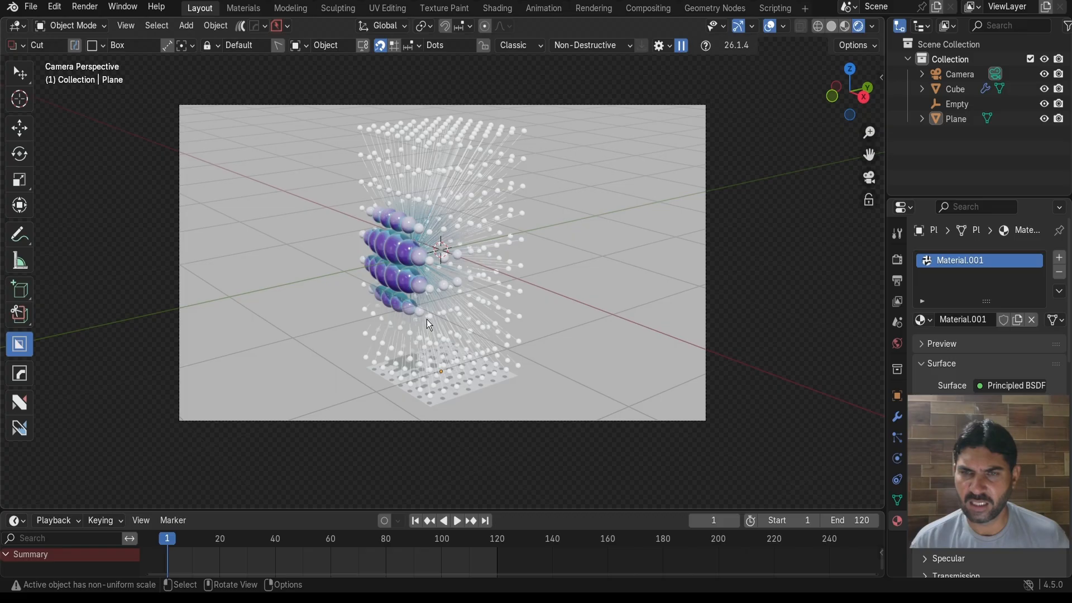
# Enlarge the timeline area and move the playhead to frame 0
pyautogui.moveTo(367, 508); pyautogui.dragTo(368, 462)
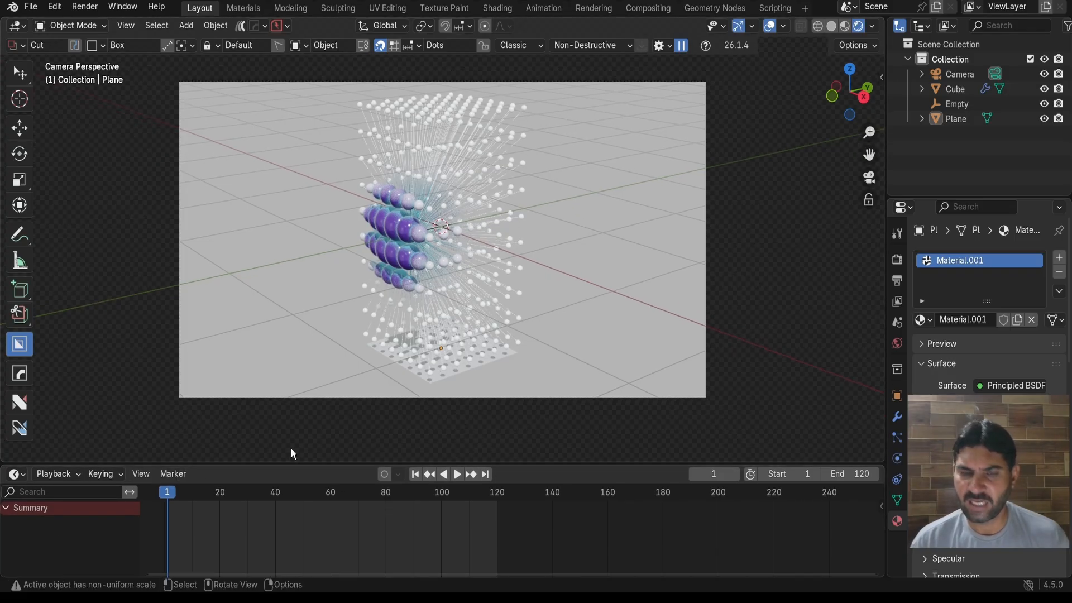
pyautogui.press('Left')
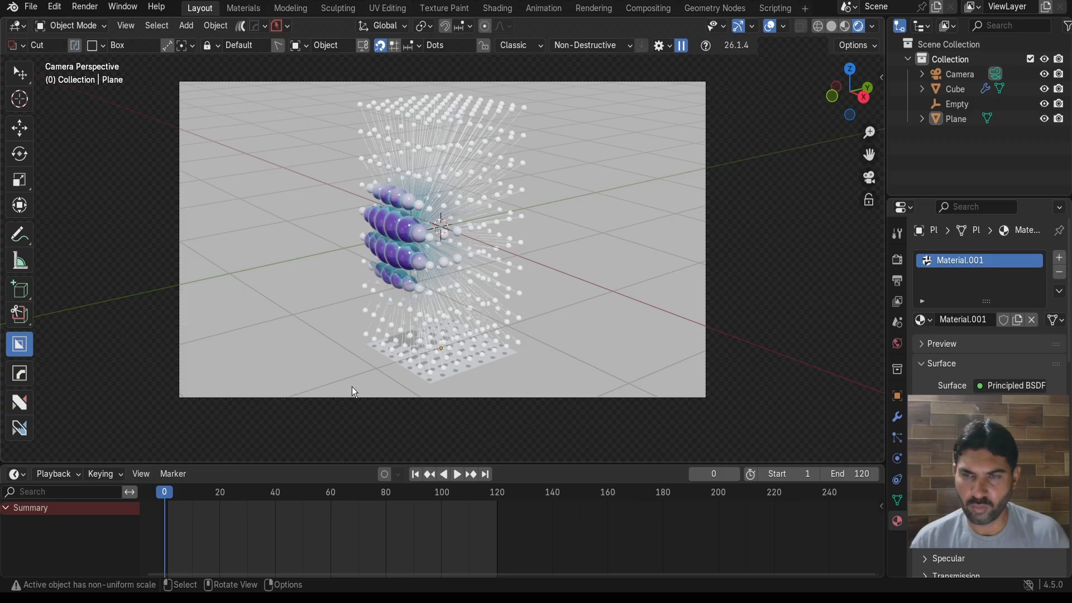
pyautogui.scroll(2, 377, 360)
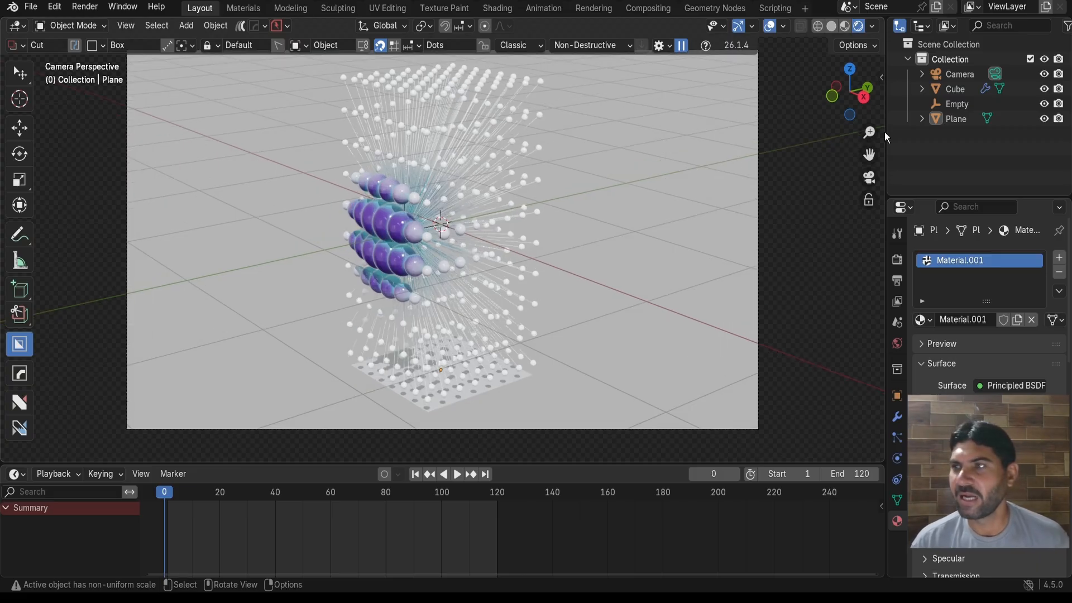
# Select the Empty and insert a keyframe for its starting position at frame 0
pyautogui.click(955, 105)
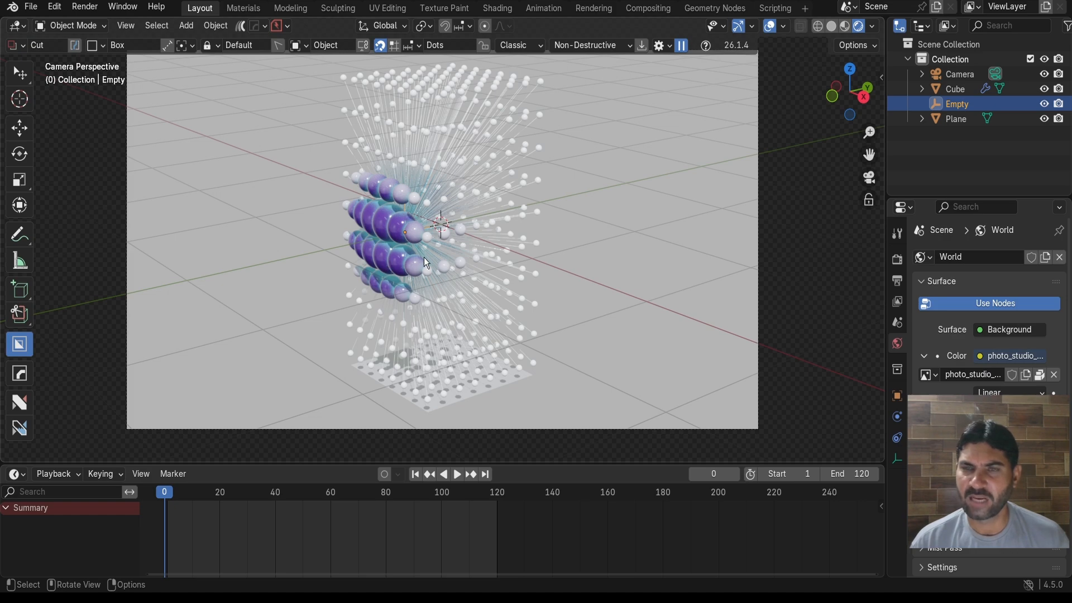
pyautogui.scroll(3, 423, 257)
pyautogui.scroll(-2, 430, 246)
pyautogui.scroll(3, 441, 234)
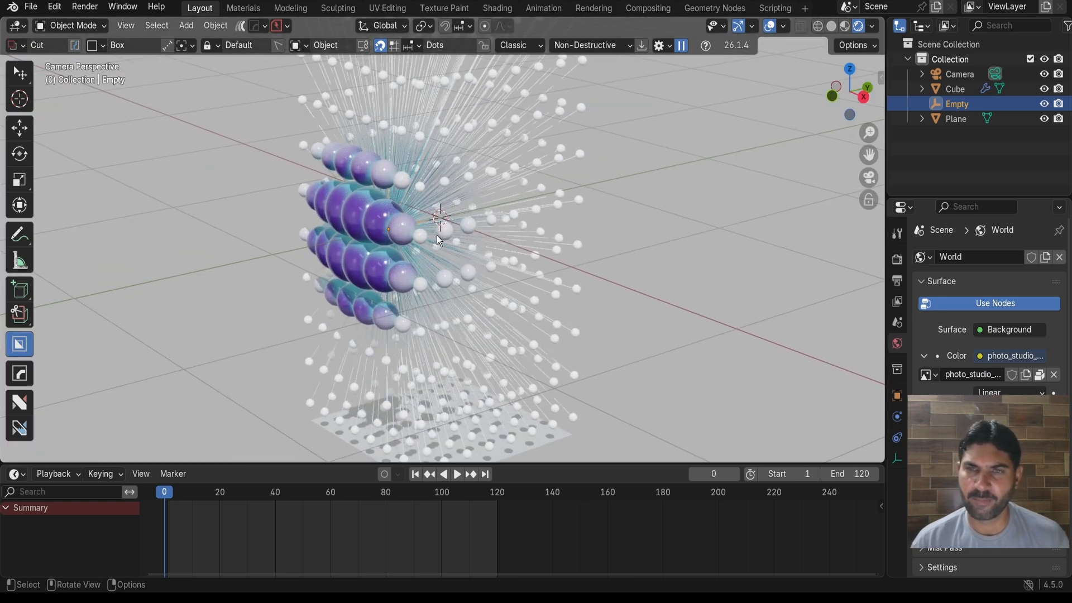
pyautogui.scroll(-1, 457, 222)
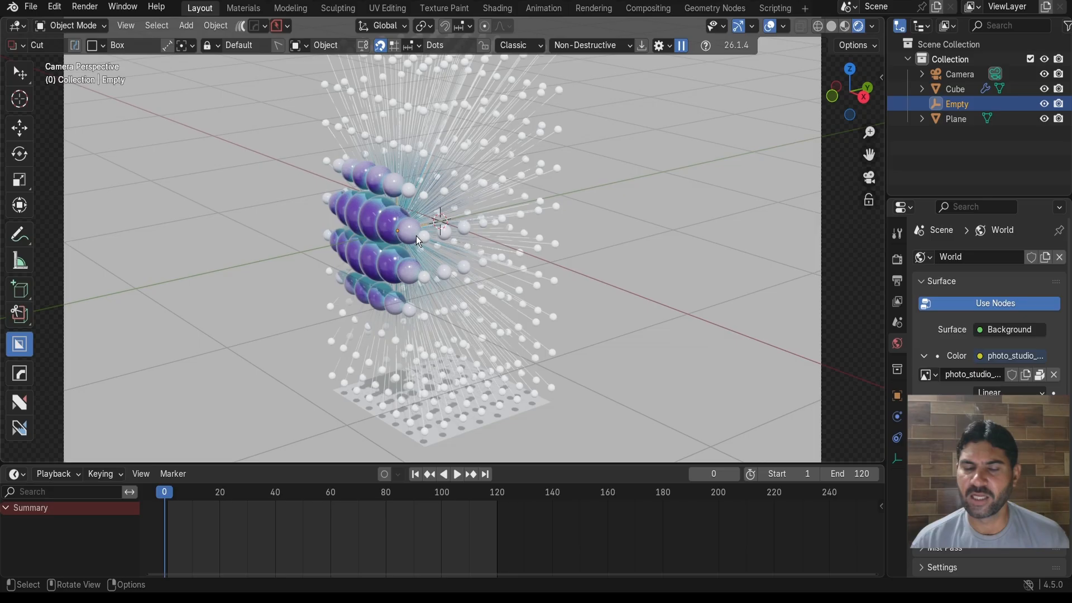
pyautogui.scroll(-1, 402, 239)
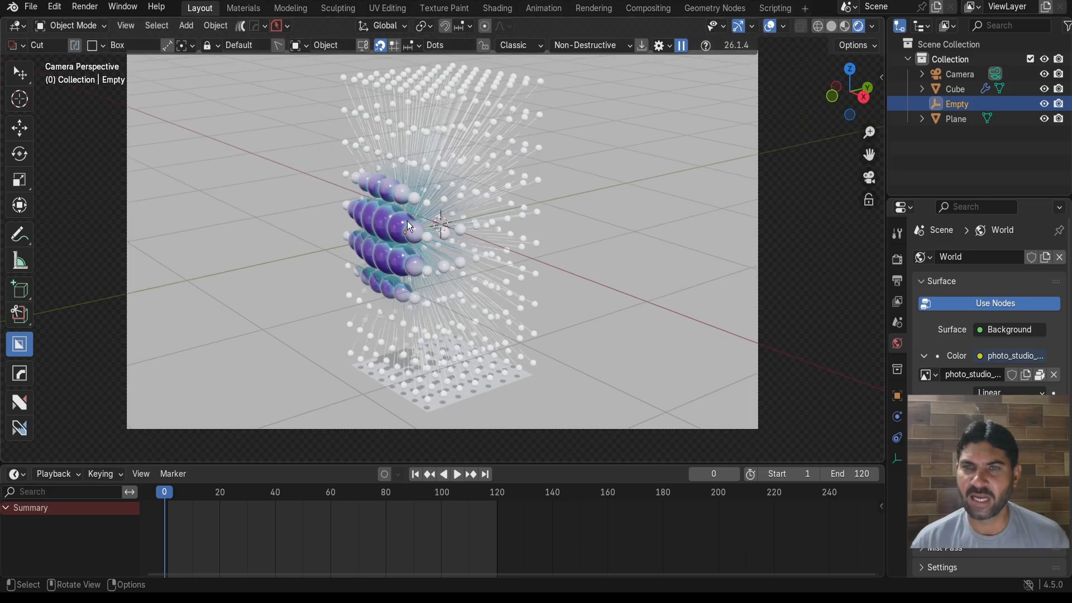
pyautogui.scroll(2, 406, 222)
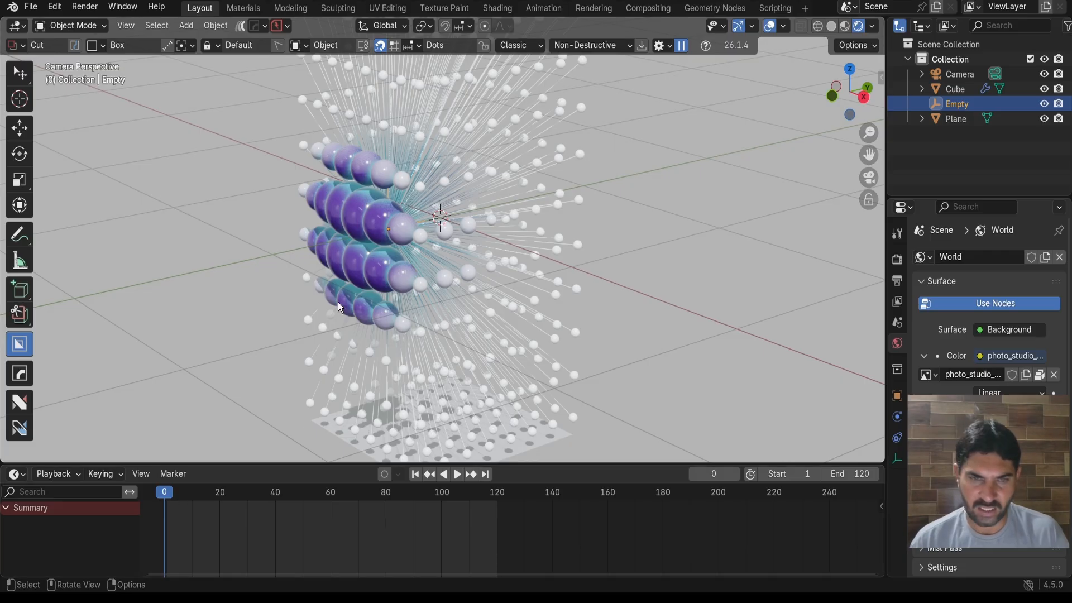
pyautogui.scroll(-1, 337, 302)
pyautogui.press('i')
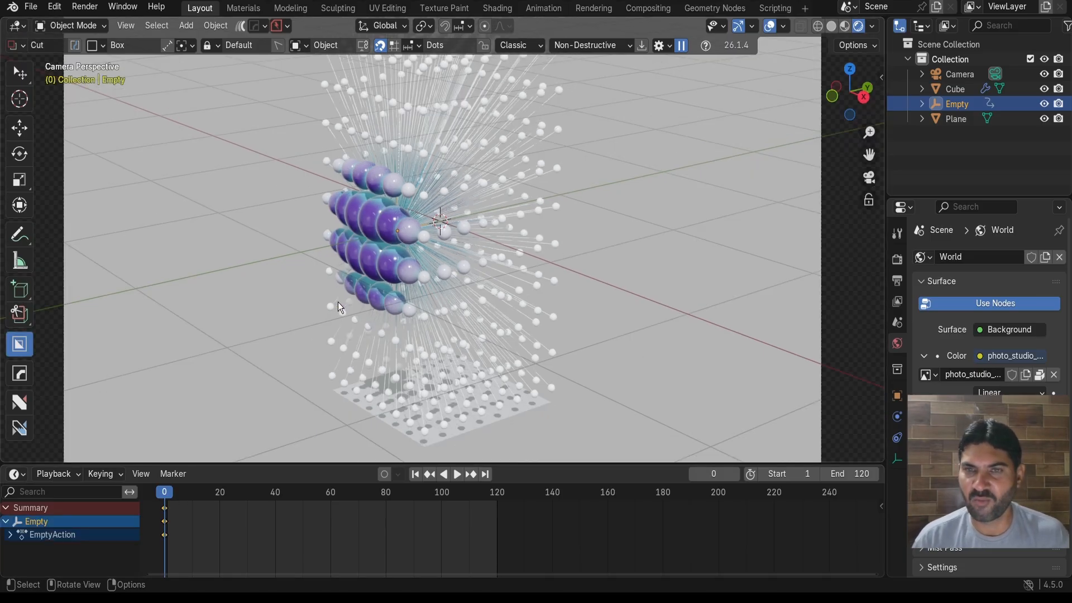
# At frame 20, move the Empty up about 0.65 m along global Z and keyframe it
pyautogui.click(721, 474)
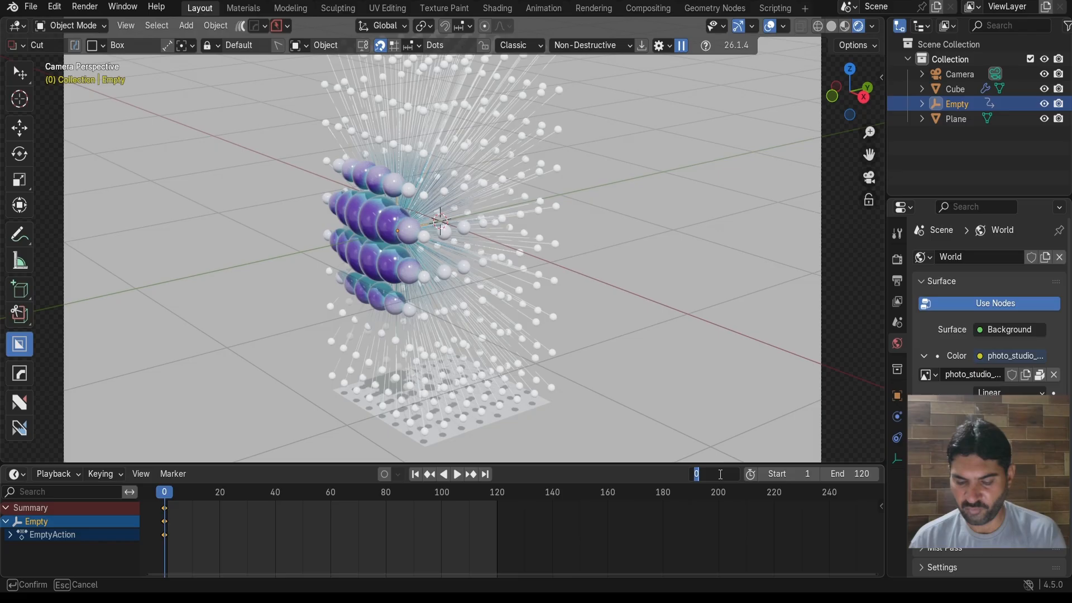
pyautogui.write('20')
pyautogui.press('Return')
pyautogui.scroll(-1, 417, 340)
pyautogui.scroll(-1, 417, 341)
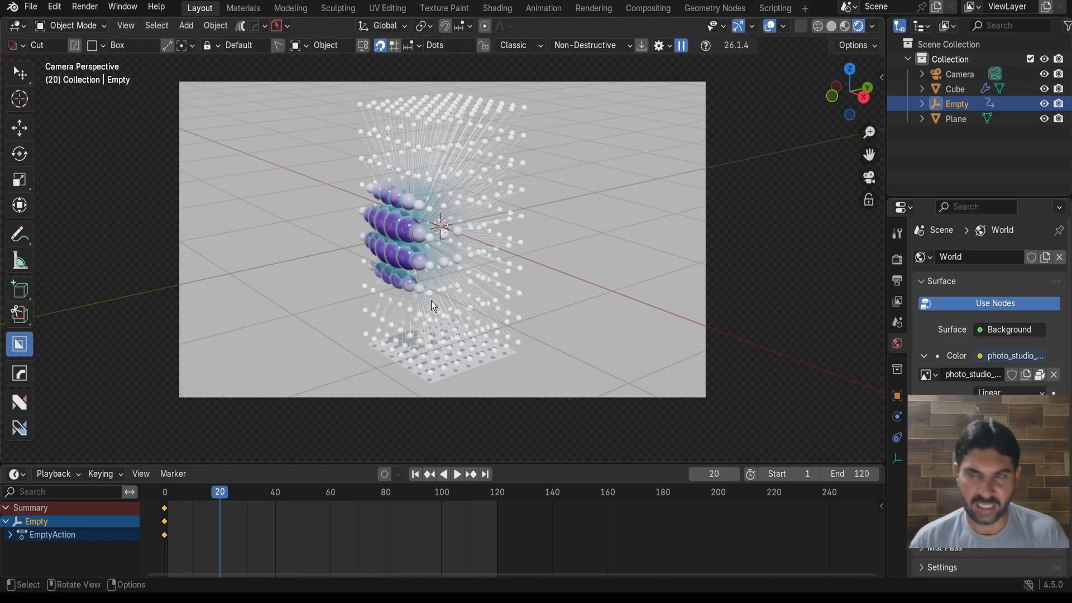
pyautogui.press('g')
pyautogui.press('z')
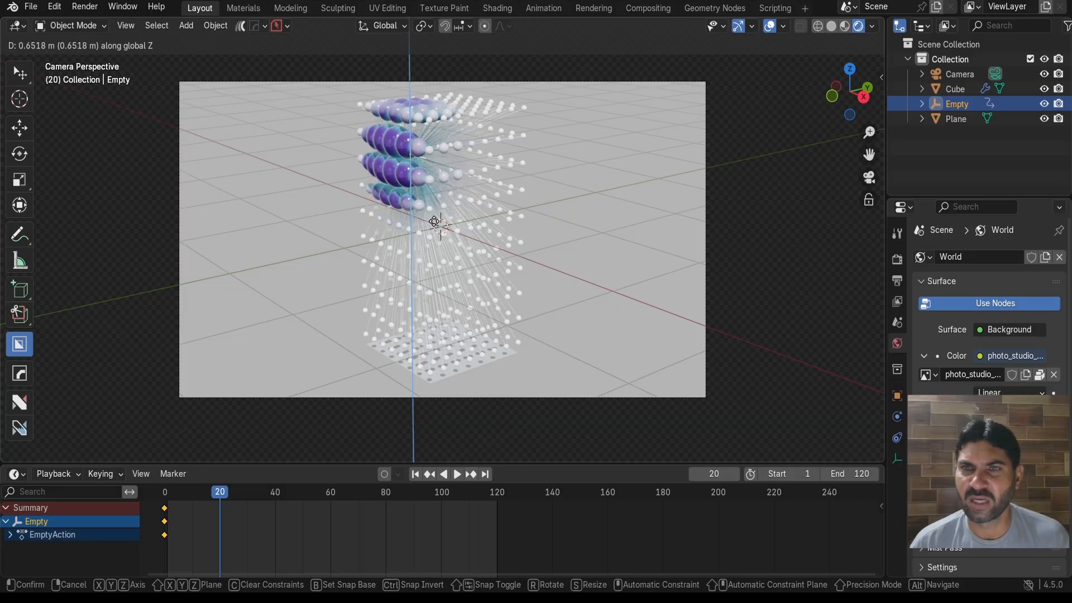
pyautogui.click(435, 220)
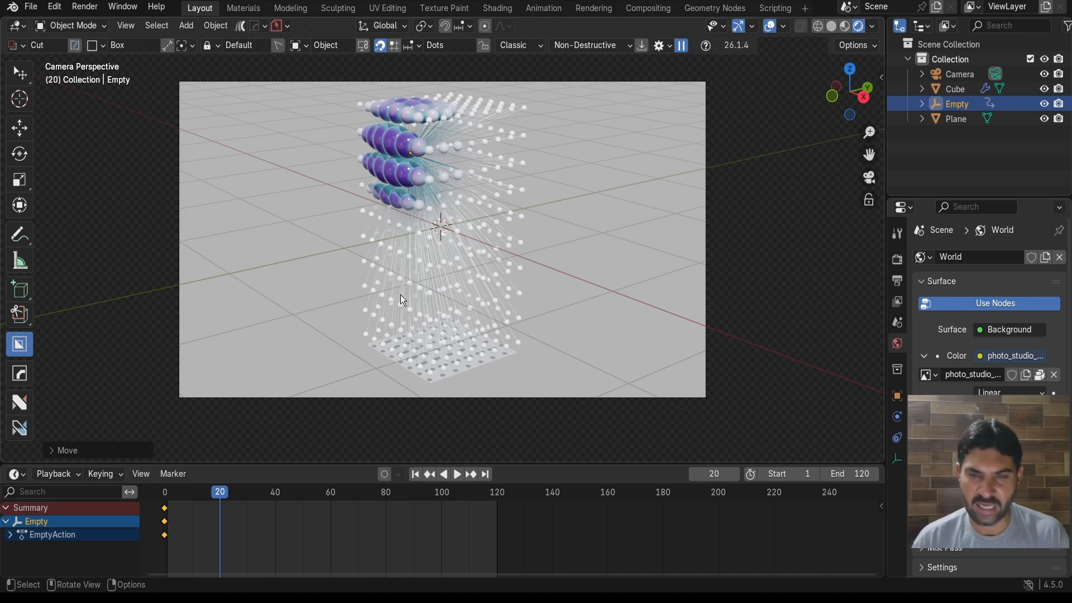
pyautogui.press('i')
# At frame 40, move the Empty about 0.52 m along global Y and keyframe it
pyautogui.click(710, 474)
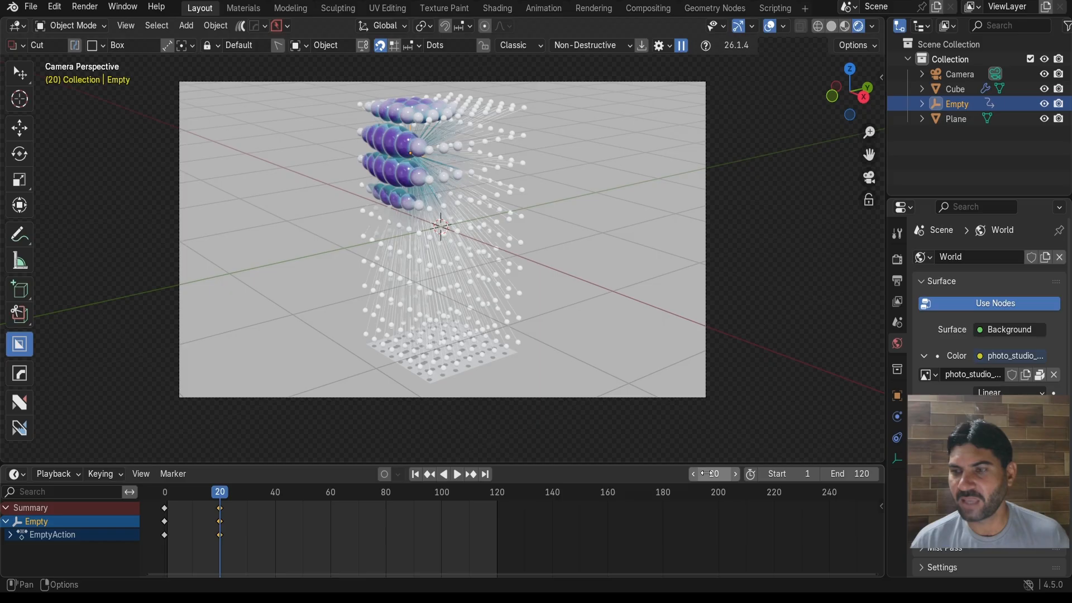
pyautogui.write('40')
pyautogui.press('Return')
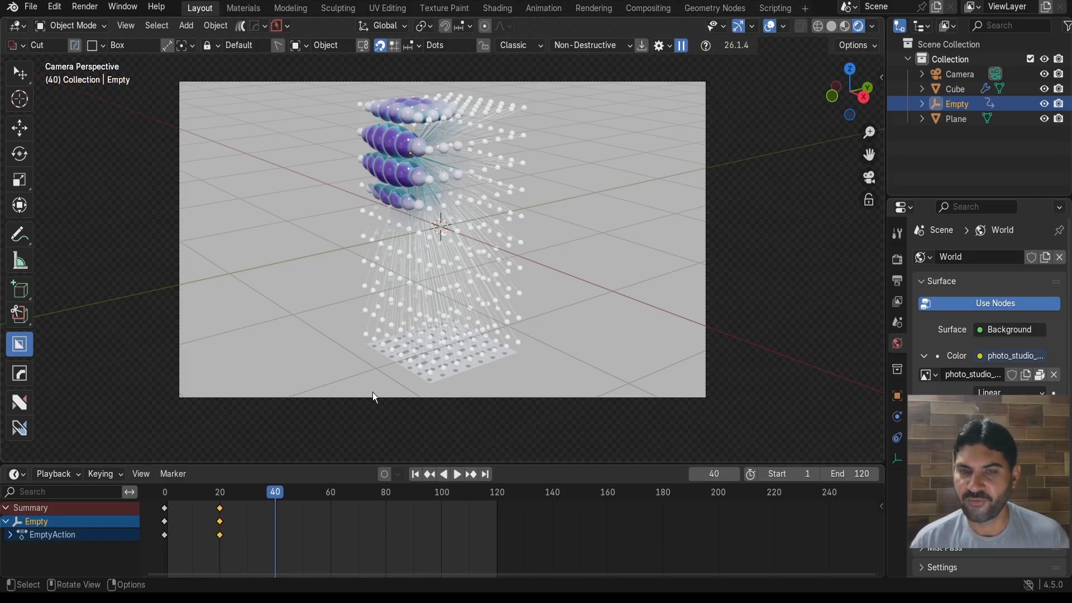
pyautogui.press('g')
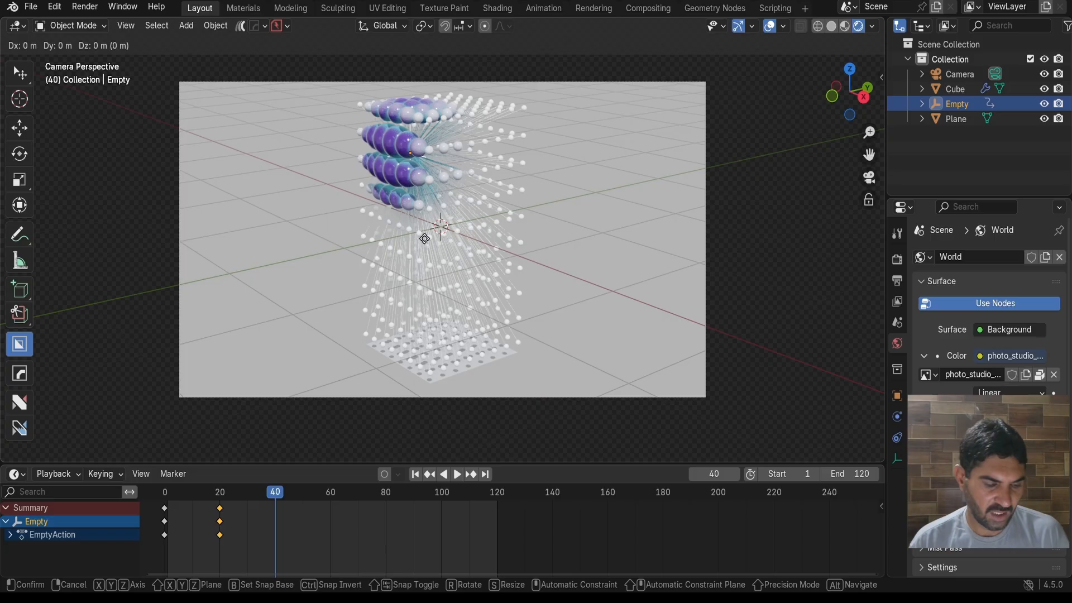
pyautogui.press('y')
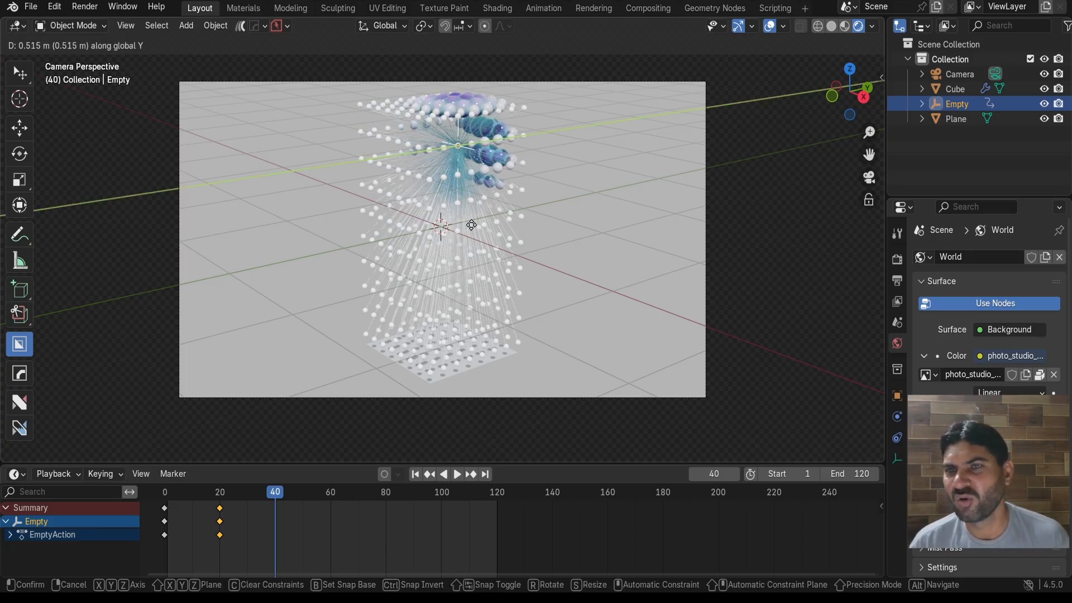
pyautogui.click(472, 225)
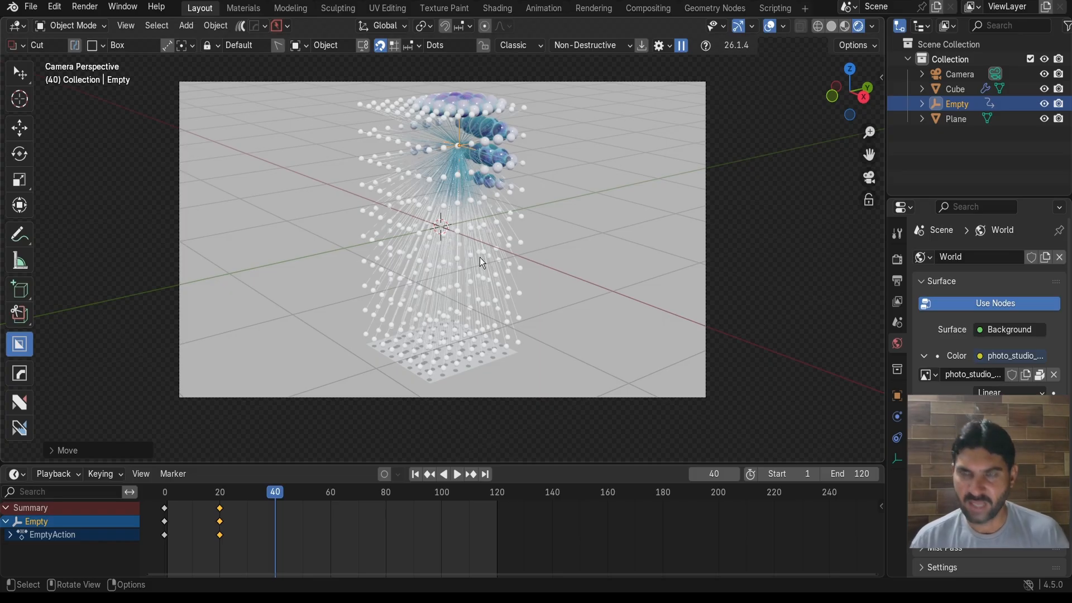
pyautogui.press('i')
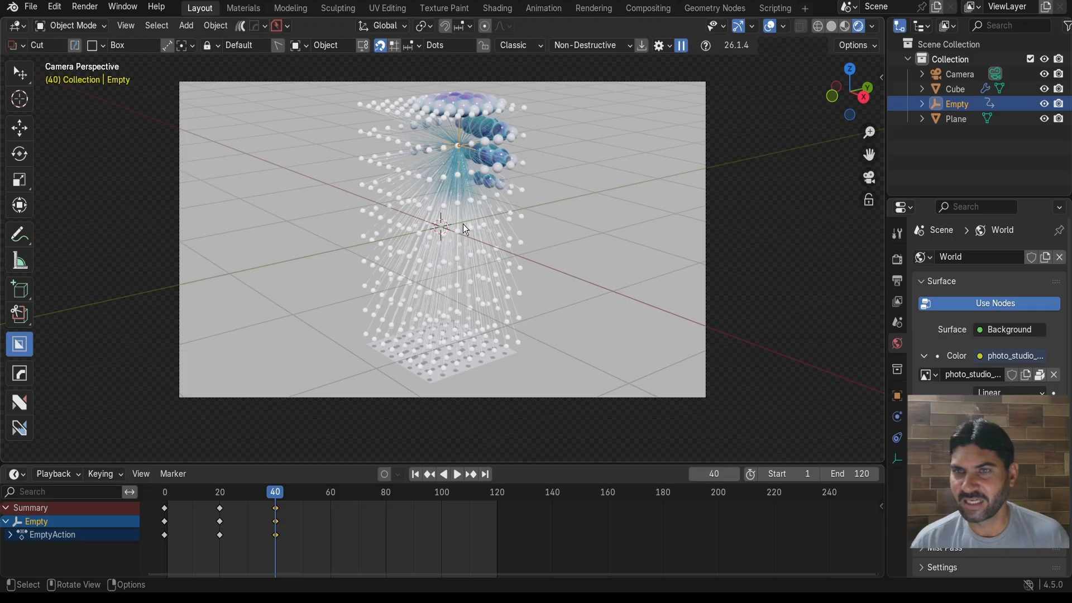
# At frame 60, lower the Empty along global Z to around the middle of the sphere column and keyframe it
pyautogui.click(714, 474)
pyautogui.write('60')
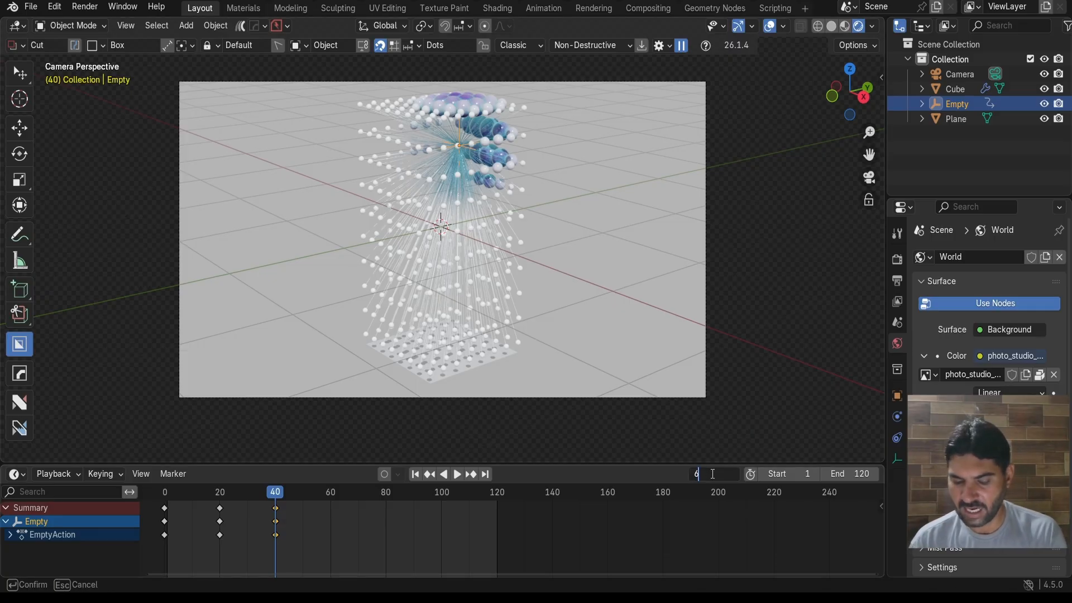
pyautogui.press('Return')
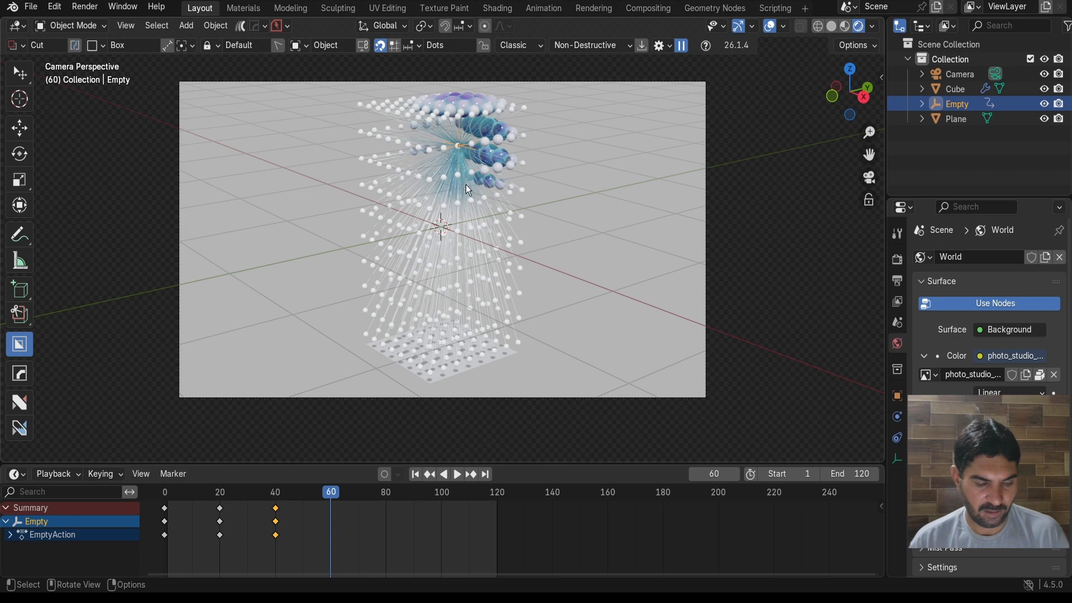
pyautogui.press('g')
pyautogui.press('z')
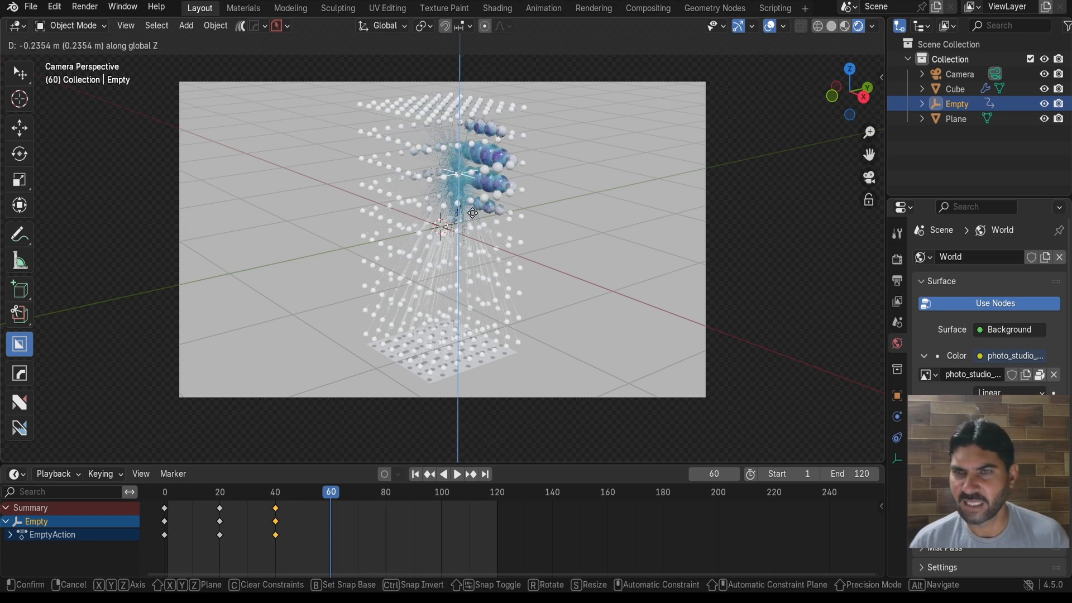
pyautogui.click(493, 268)
pyautogui.press('i')
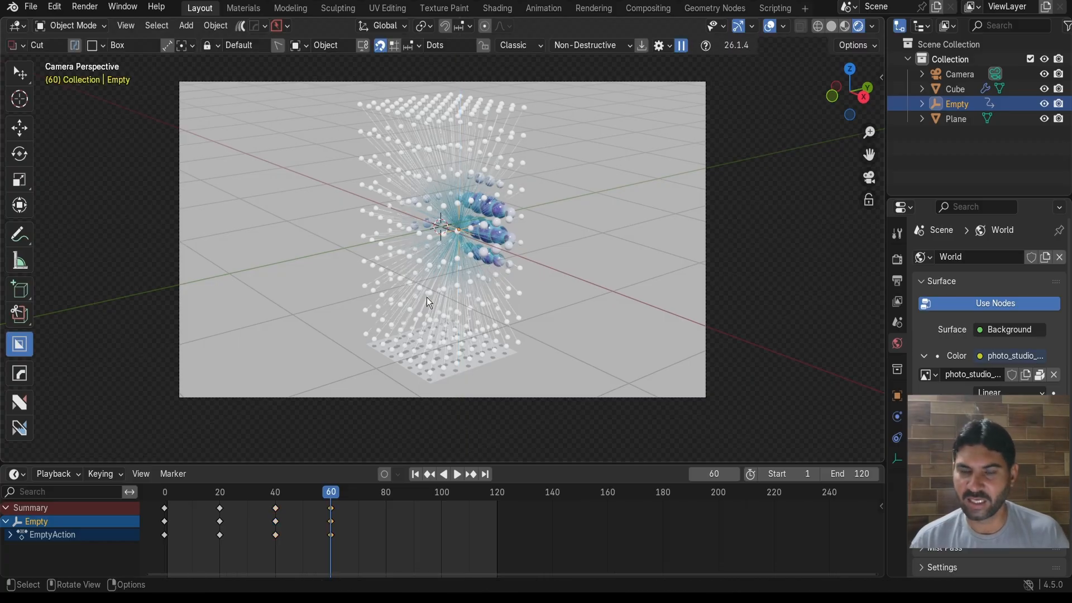
# At frame 80, lower the Empty about 0.62 m along global Z towards the column's base and keyframe it
pyautogui.click(714, 473)
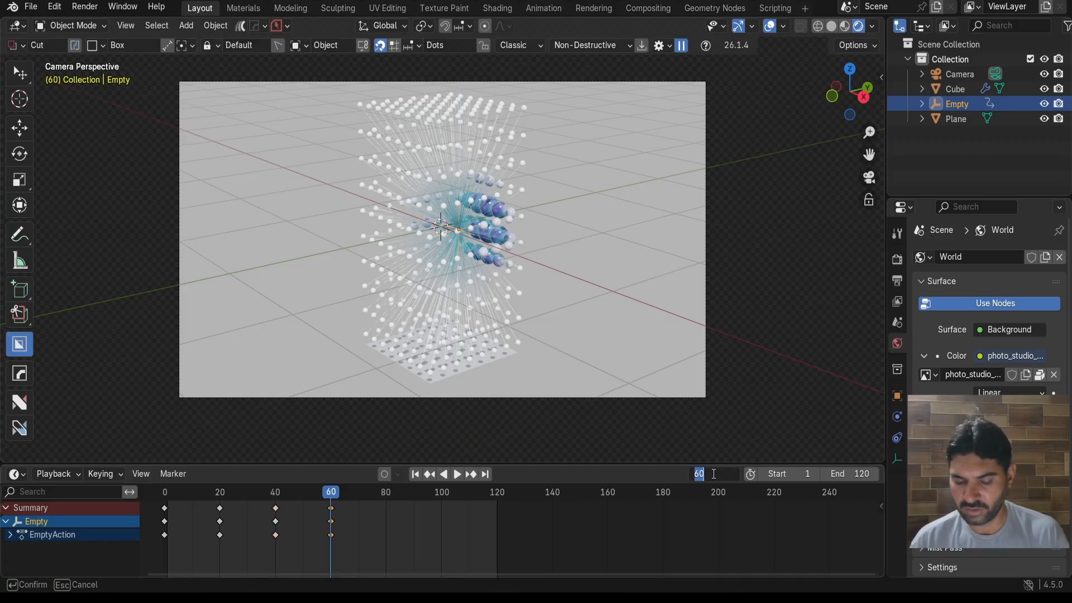
pyautogui.write('80')
pyautogui.press('Return')
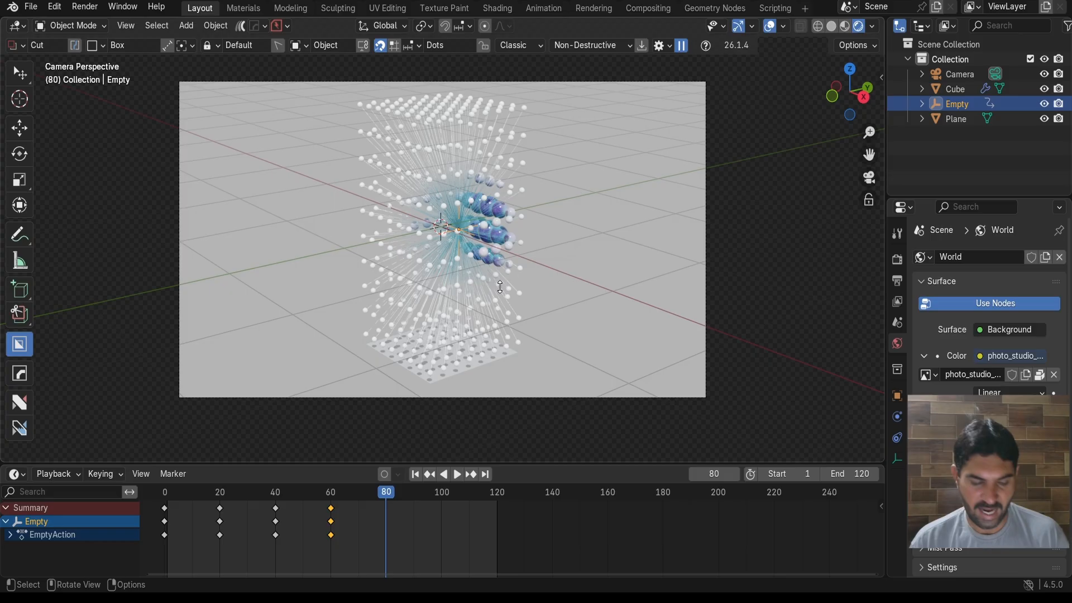
pyautogui.press('g')
pyautogui.press('z')
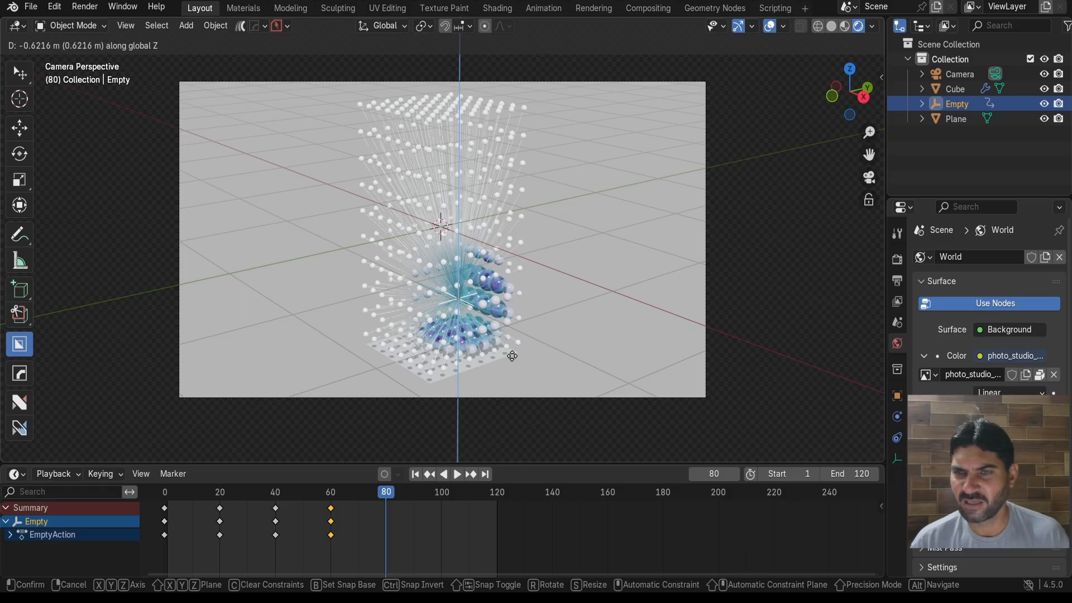
pyautogui.click(512, 356)
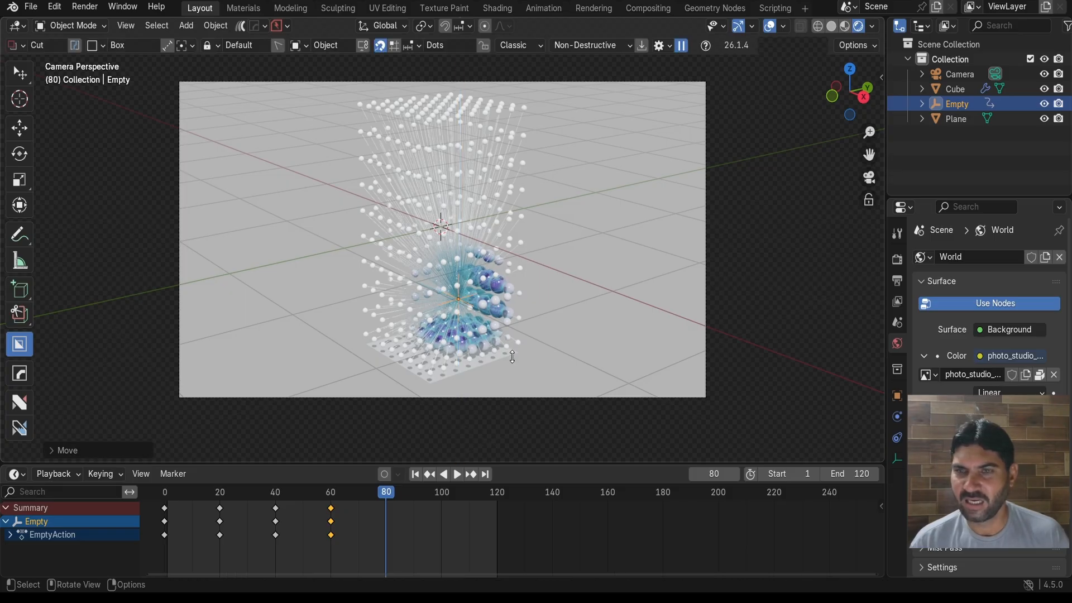
pyautogui.press('i')
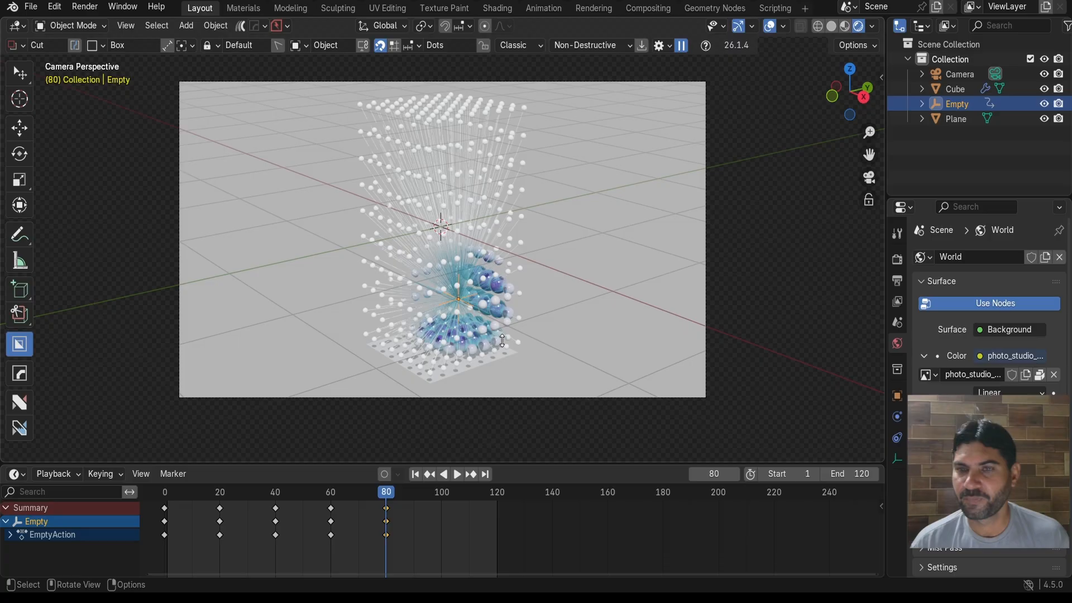
# At frame 100, move the Empty about -0.43 m along global Y and keyframe it
pyautogui.click(719, 474)
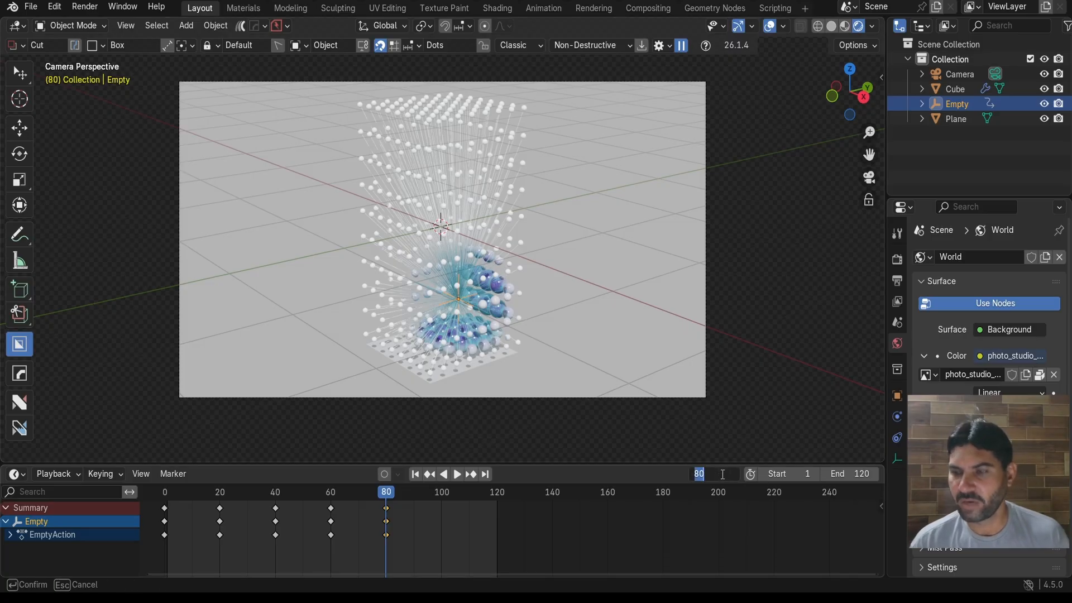
pyautogui.write('100')
pyautogui.press('Return')
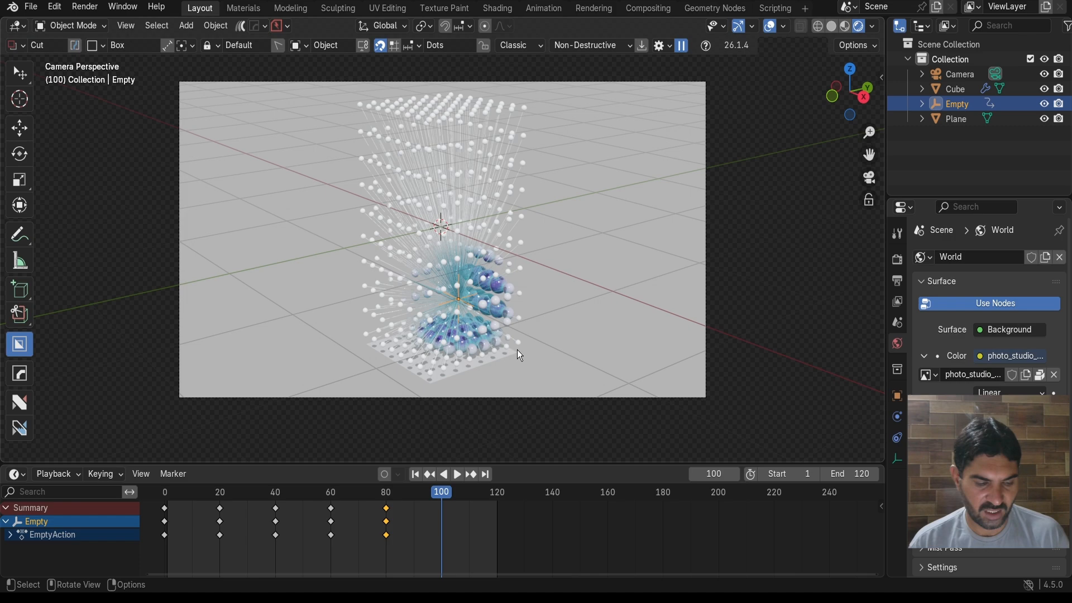
pyautogui.press('g')
pyautogui.press('y')
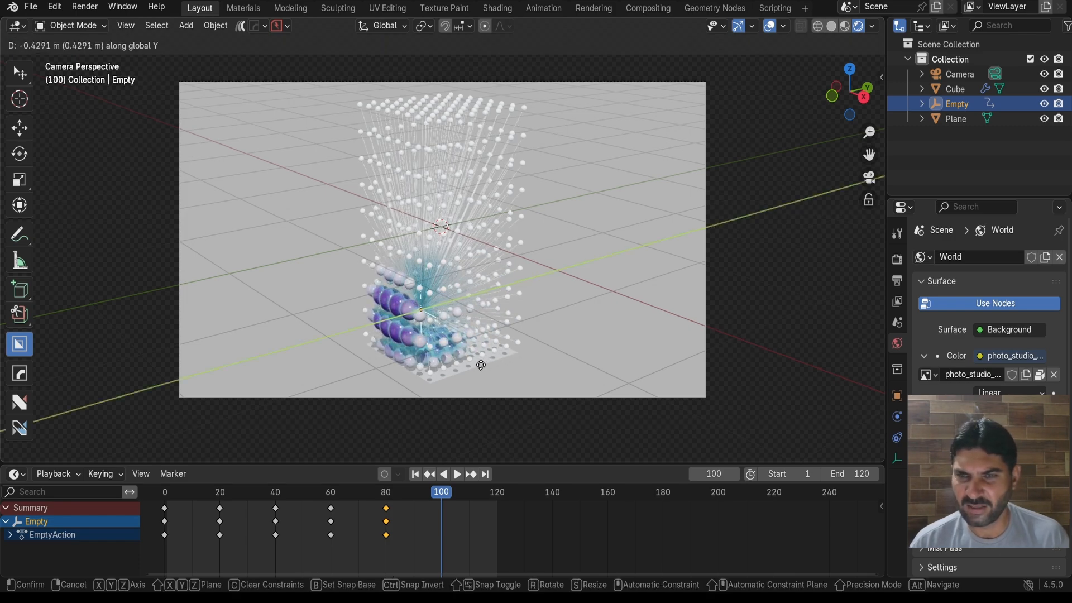
pyautogui.click(481, 365)
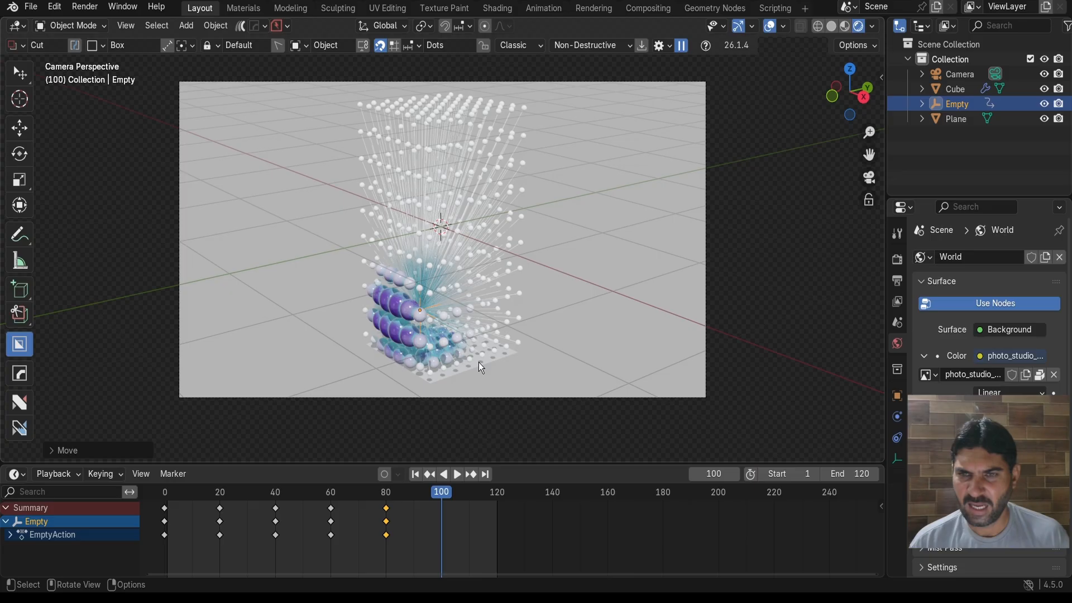
pyautogui.press('i')
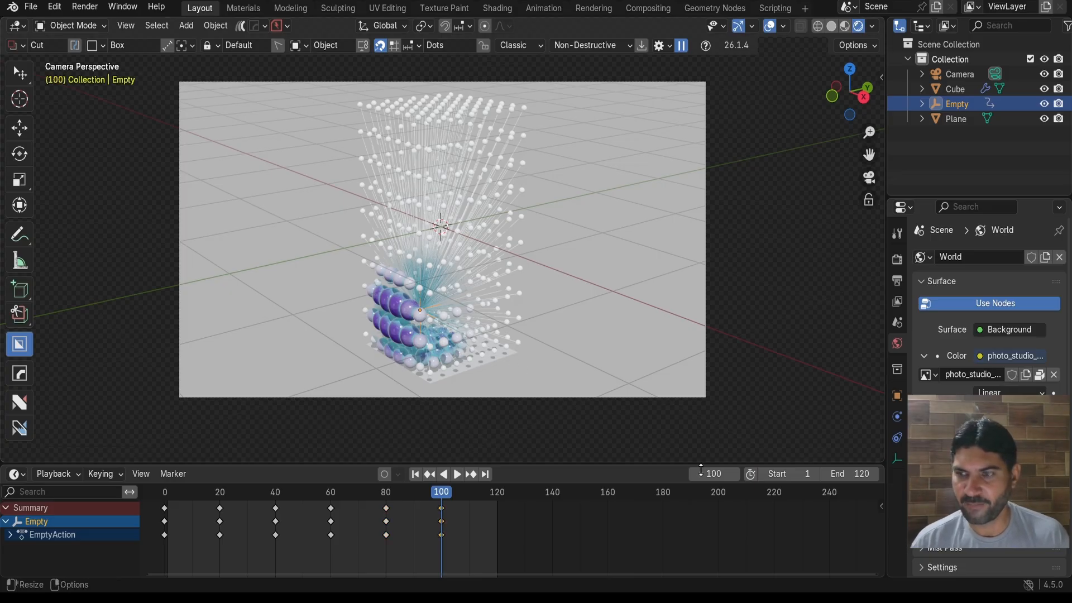
# Duplicate the Empty's frame 0 keyframe to frame 120 so the motion returns to its starting position
pyautogui.click(718, 475)
pyautogui.write('120')
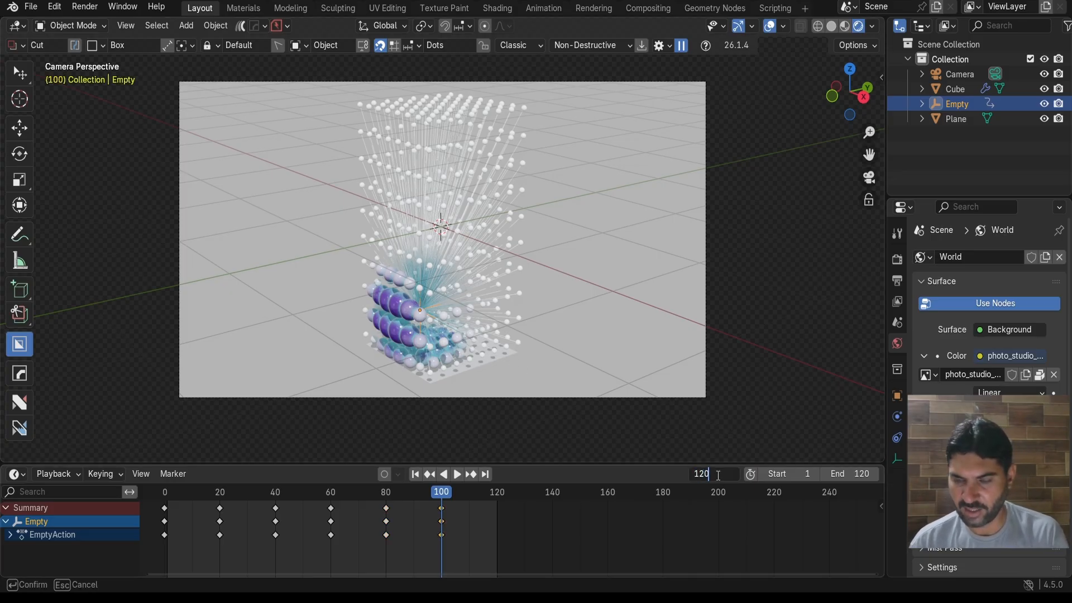
pyautogui.press('Return')
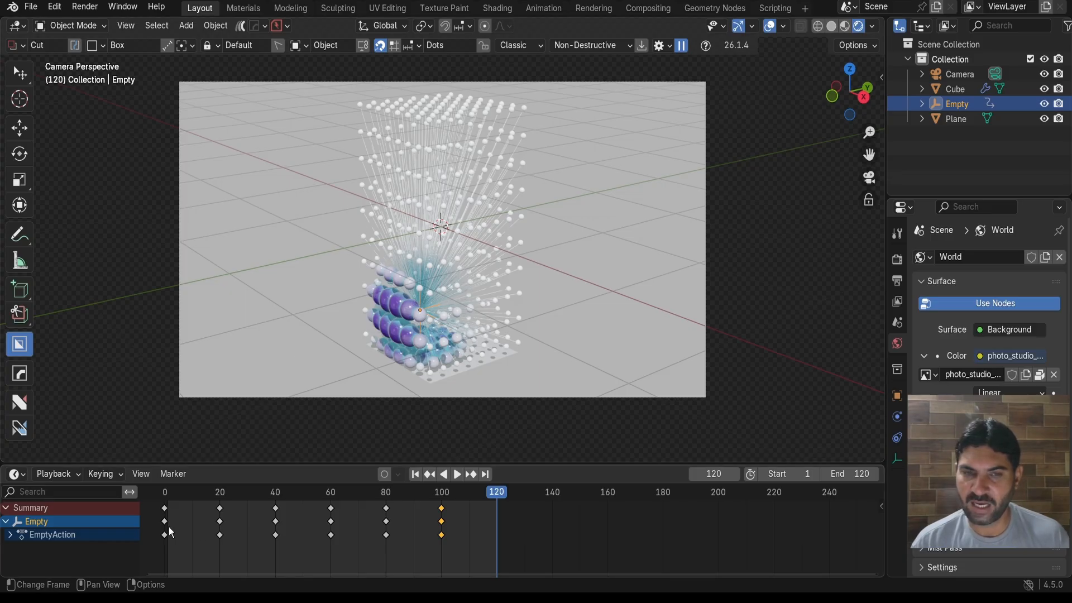
pyautogui.moveTo(149, 505); pyautogui.dragTo(174, 546)
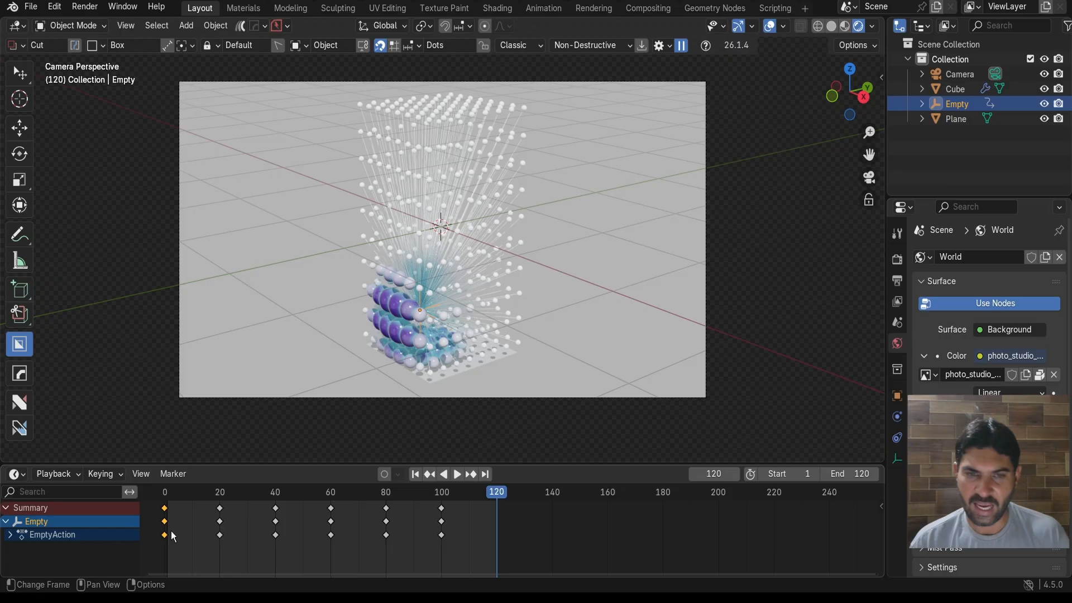
pyautogui.press('g')
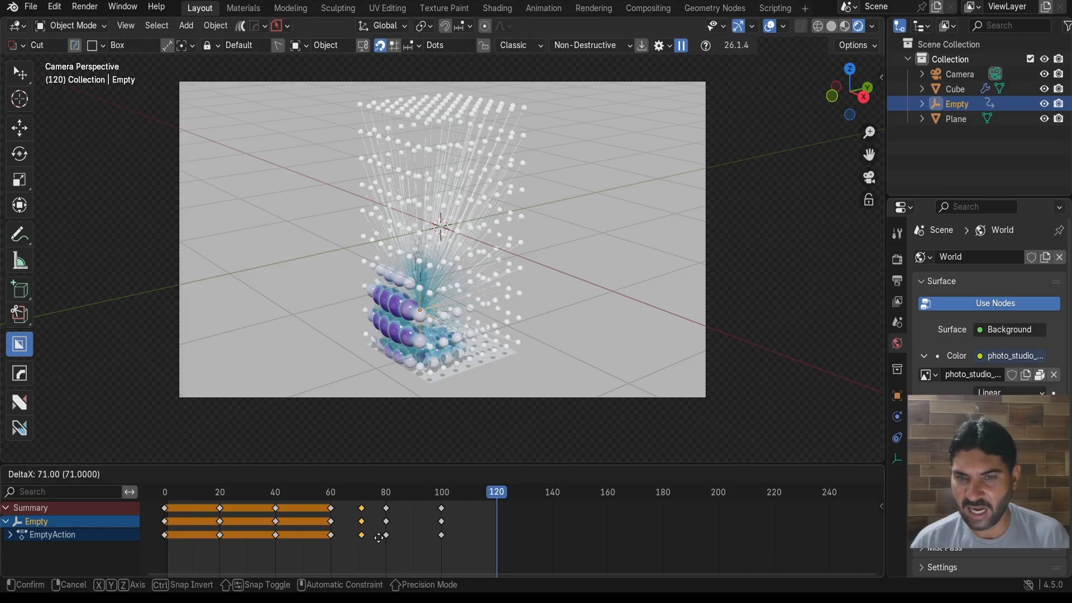
pyautogui.click(503, 544)
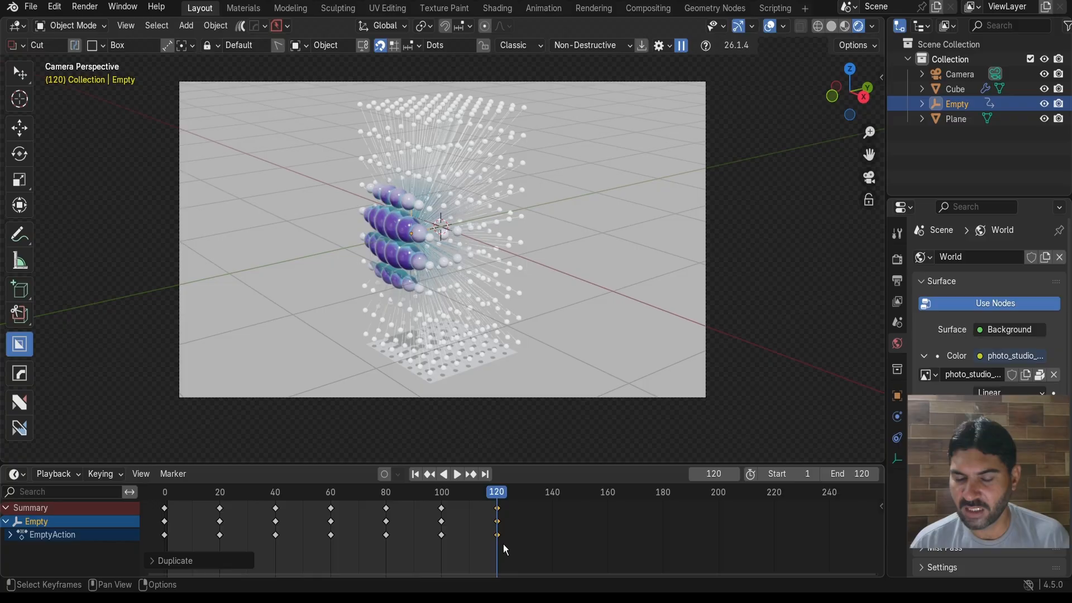
# Play the 120-frame animation in the camera view to check the Empty's looping motion through the spheres, and stop playback
pyautogui.scroll(2, 503, 544)
pyautogui.scroll(-1, 492, 340)
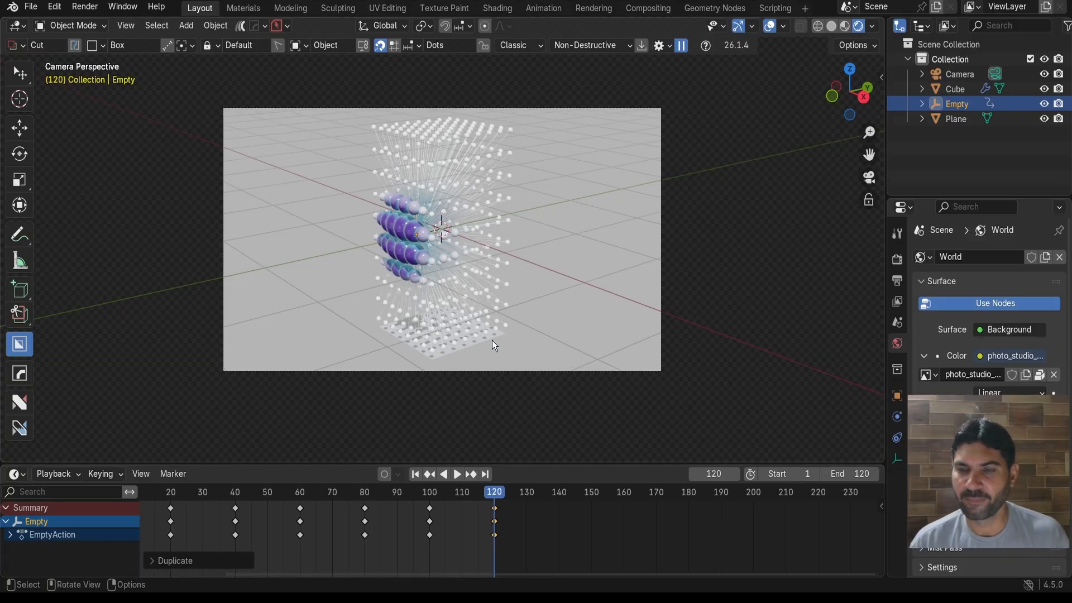
pyautogui.press('space')
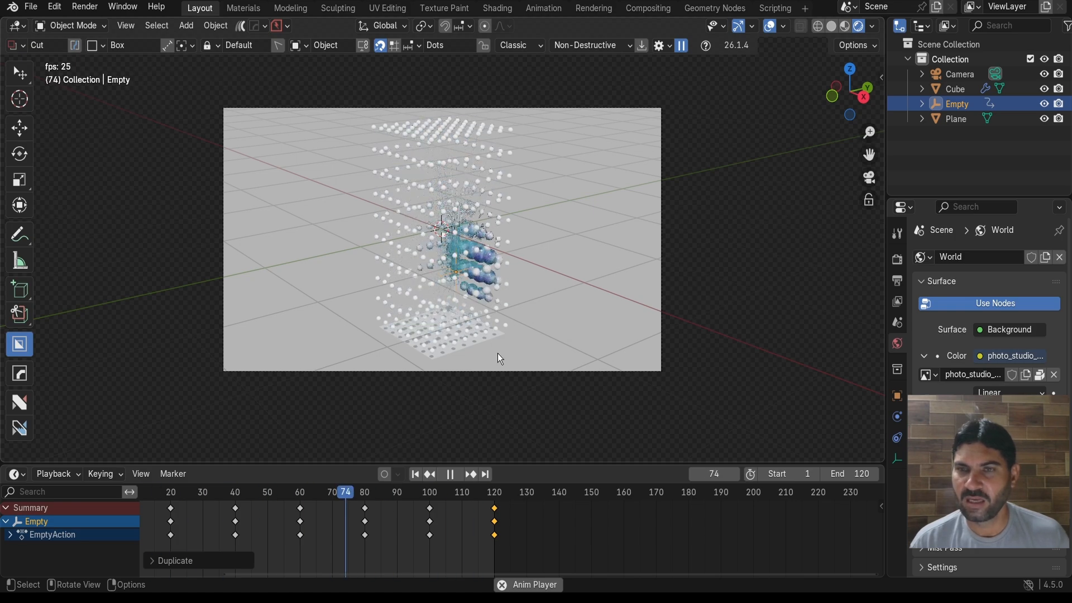
pyautogui.press('space')
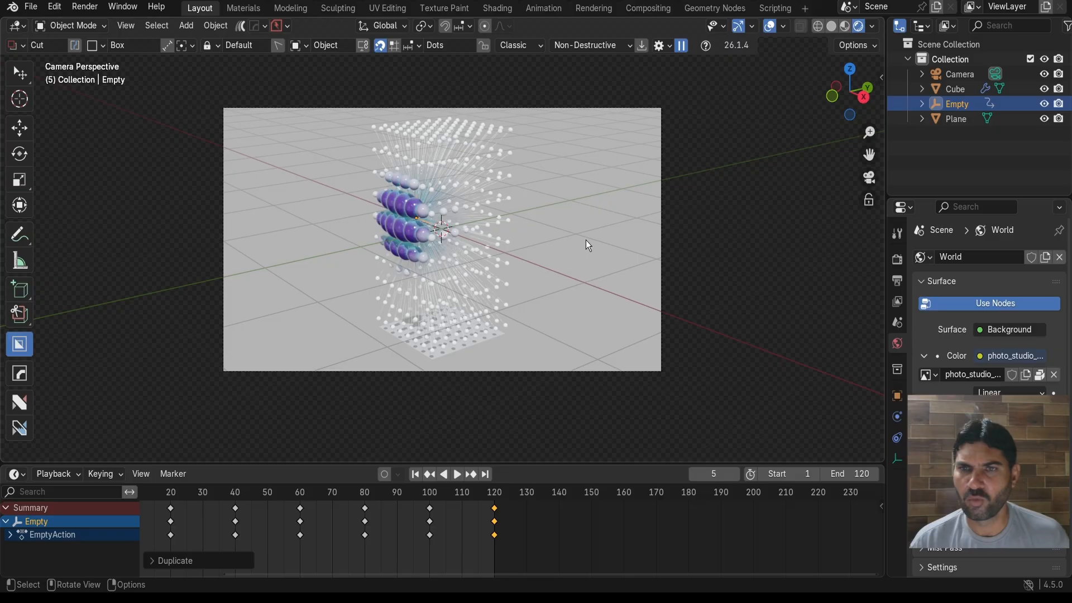
pyautogui.scroll(-2, 156, 497)
pyautogui.click(202, 507)
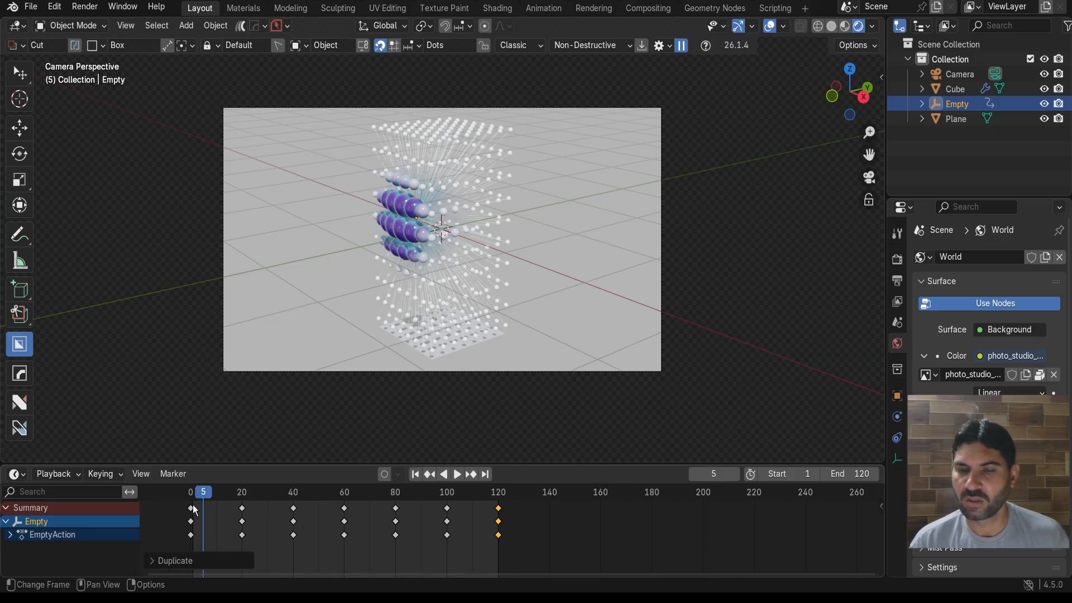
pyautogui.scroll(1, 466, 286)
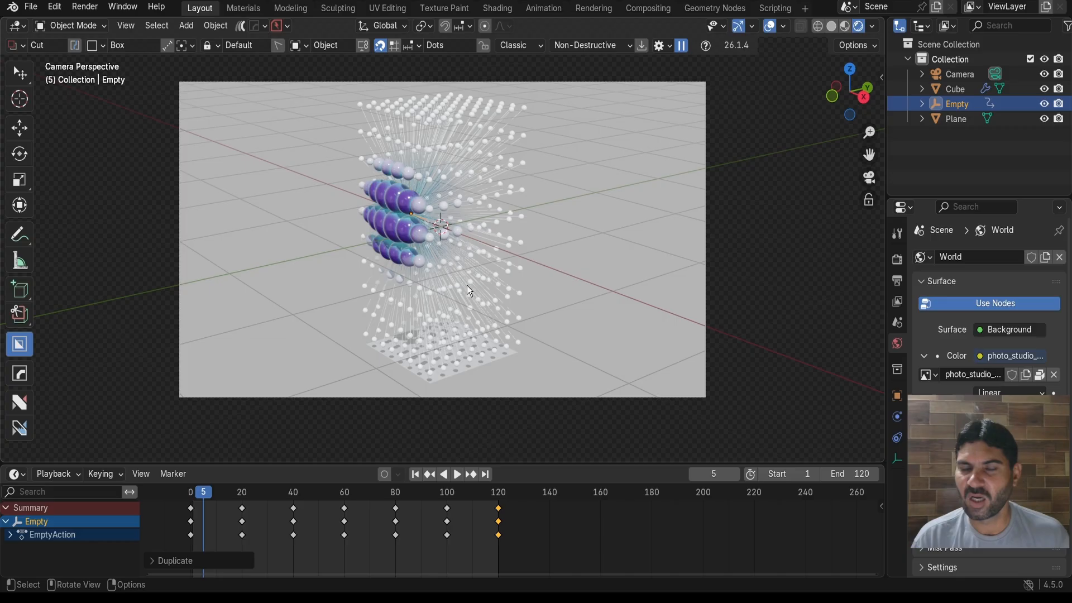
pyautogui.scroll(1, 466, 286)
pyautogui.scroll(-1, 467, 285)
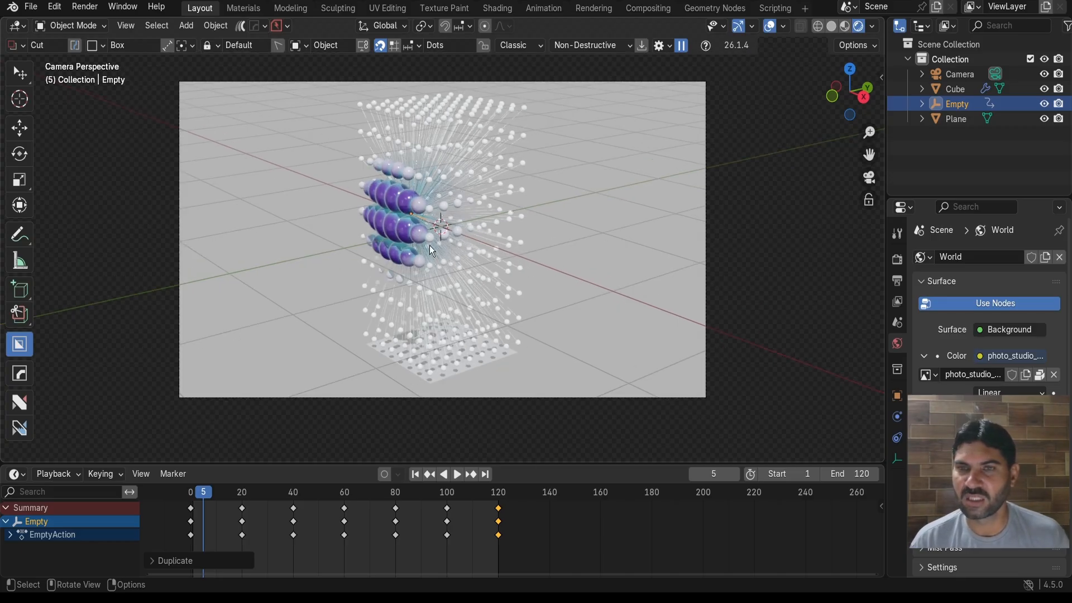
pyautogui.scroll(1, 458, 288)
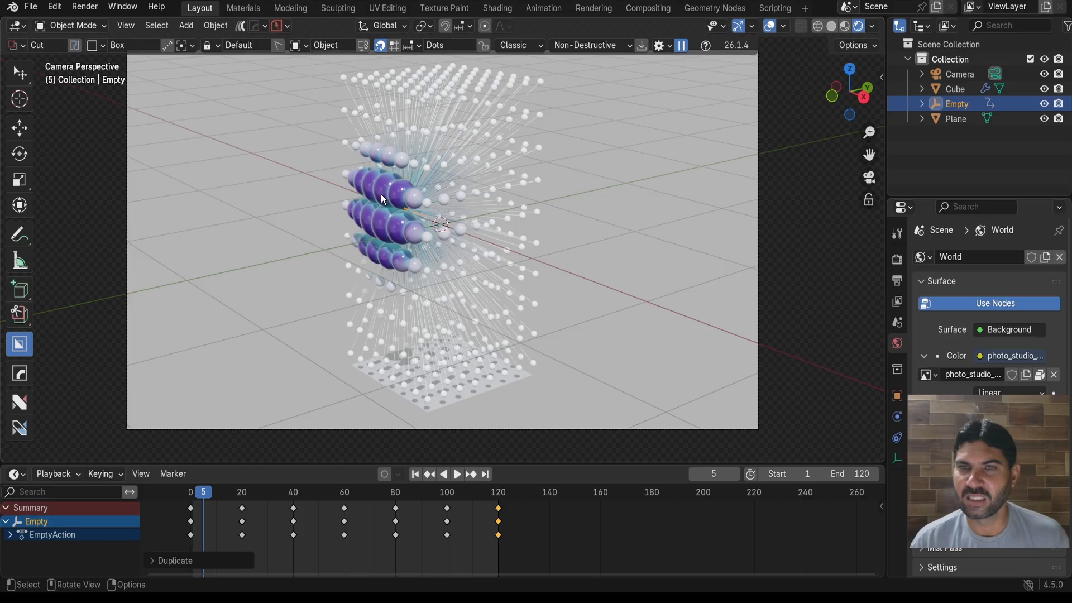
pyautogui.scroll(-1, 457, 266)
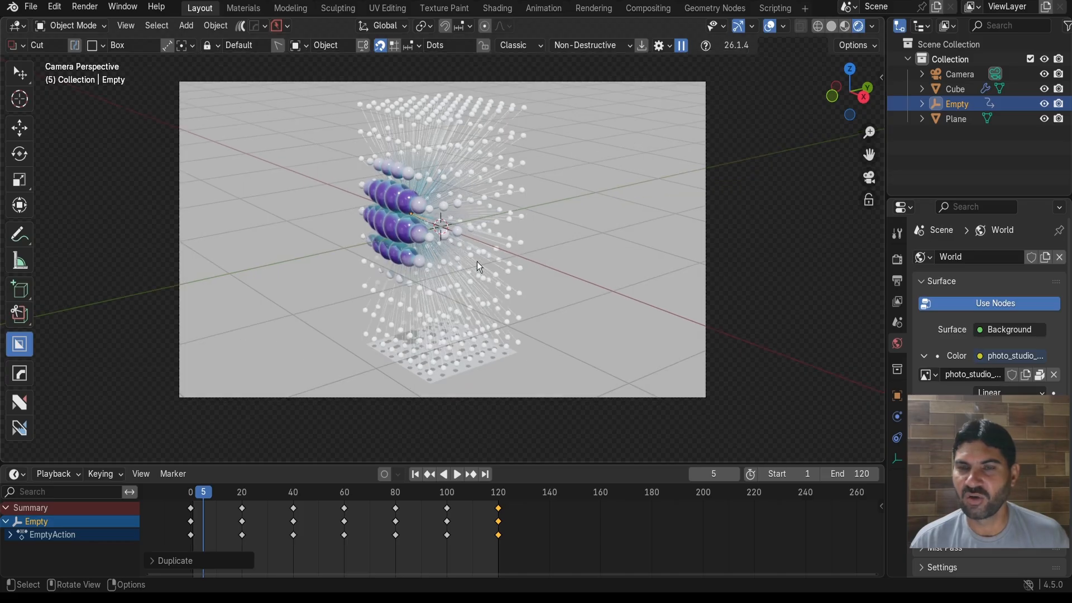